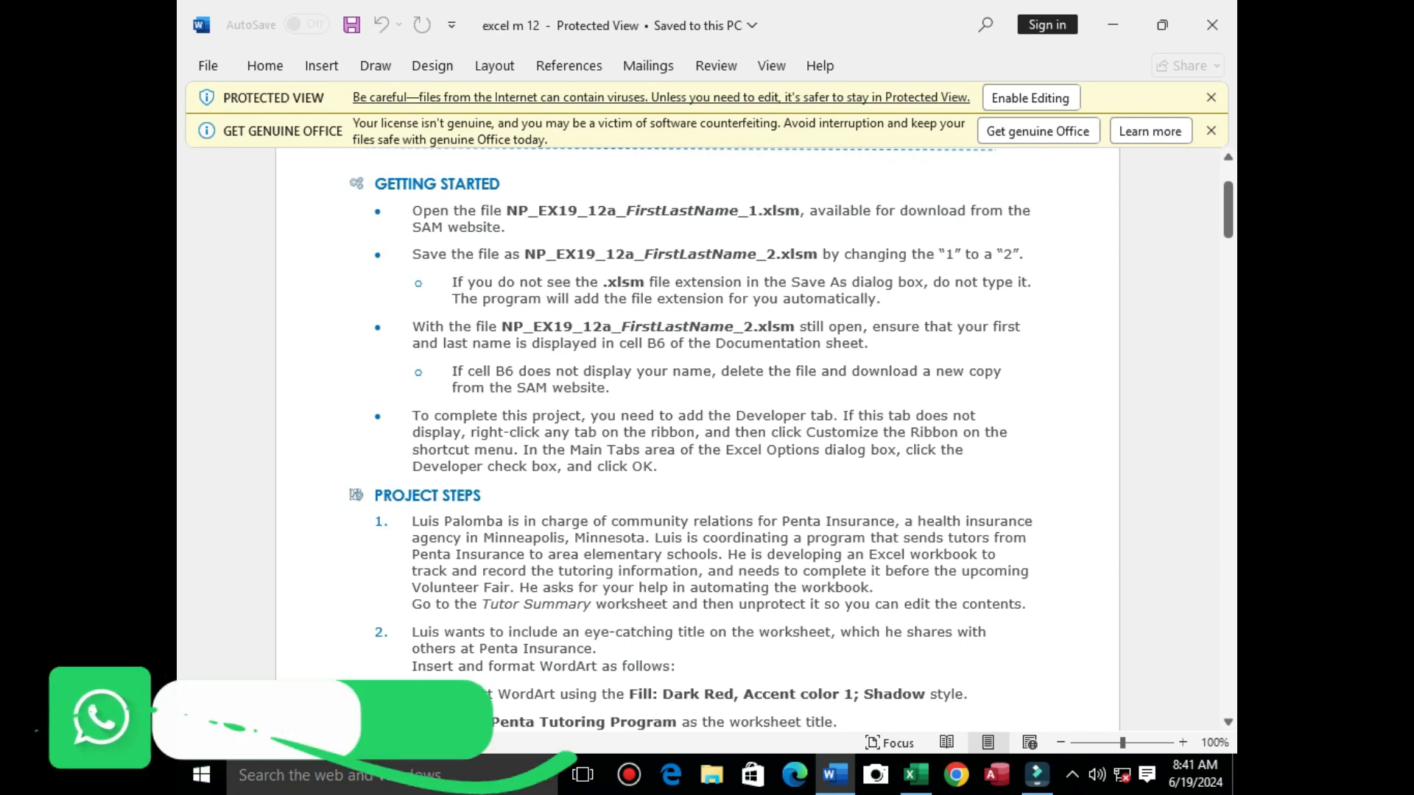
# Step: Read the assignment's heading and the first Getting Started instruction about opening the project file
pyautogui.moveTo(1227, 209); pyautogui.dragTo(1227, 181)
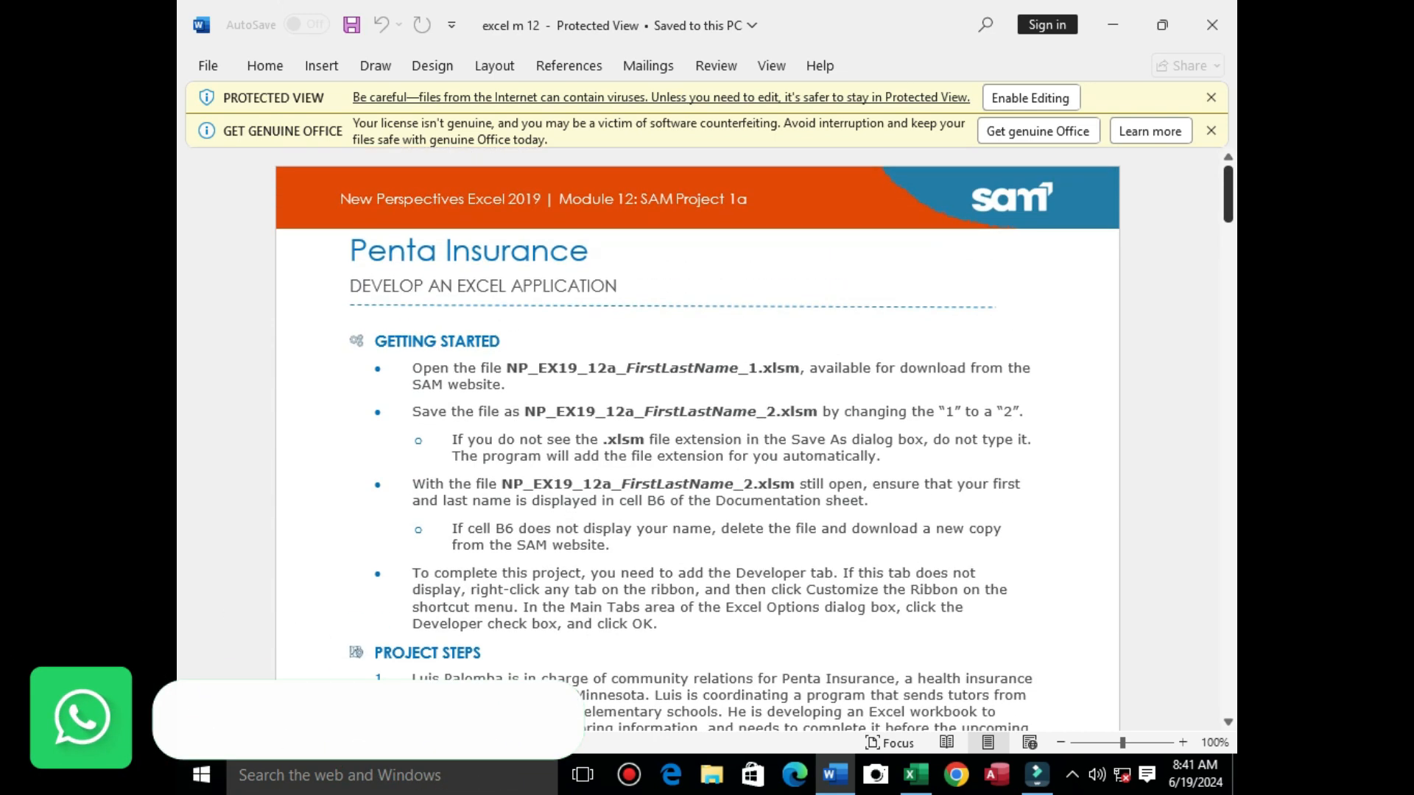
pyautogui.moveTo(342, 200); pyautogui.dragTo(751, 200)
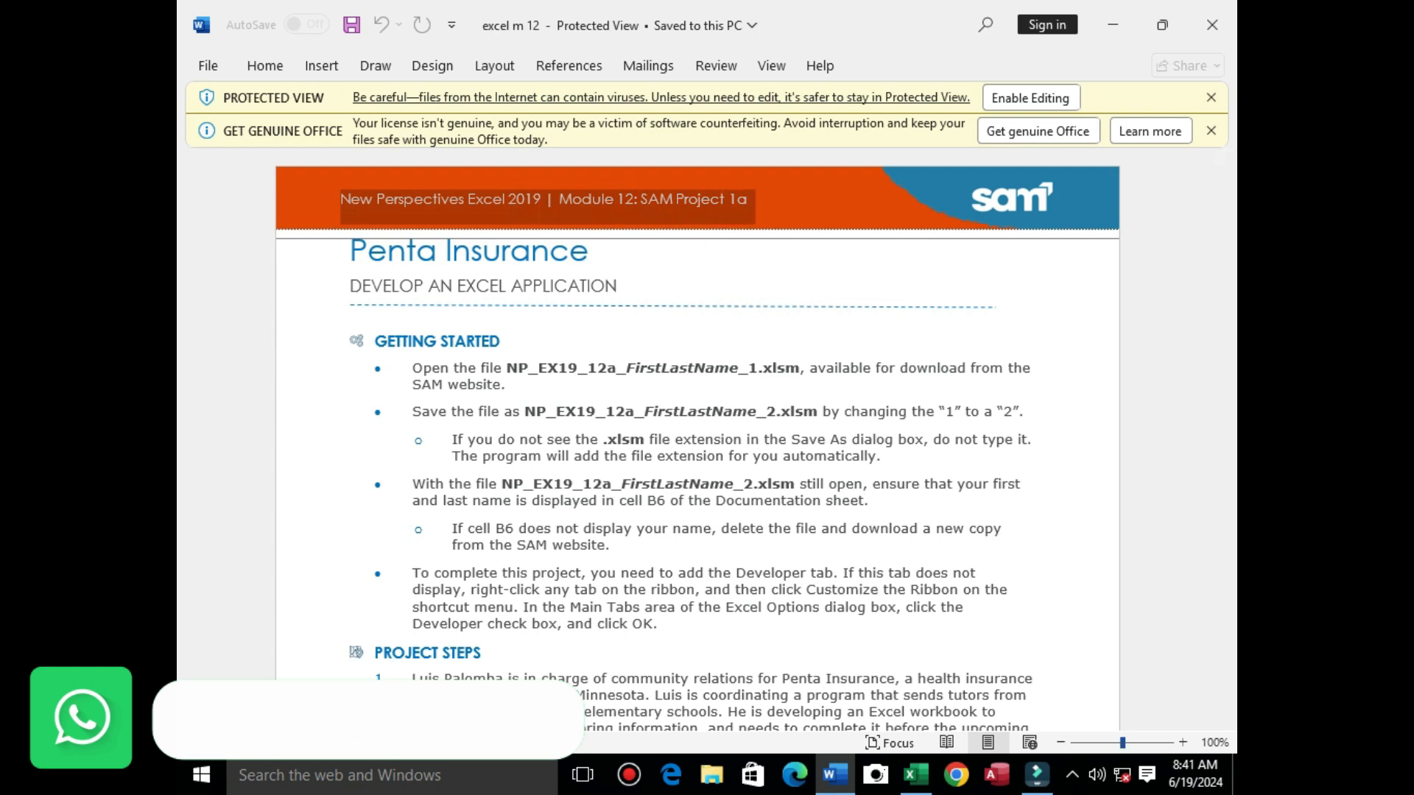
pyautogui.scroll(3, 698, 442)
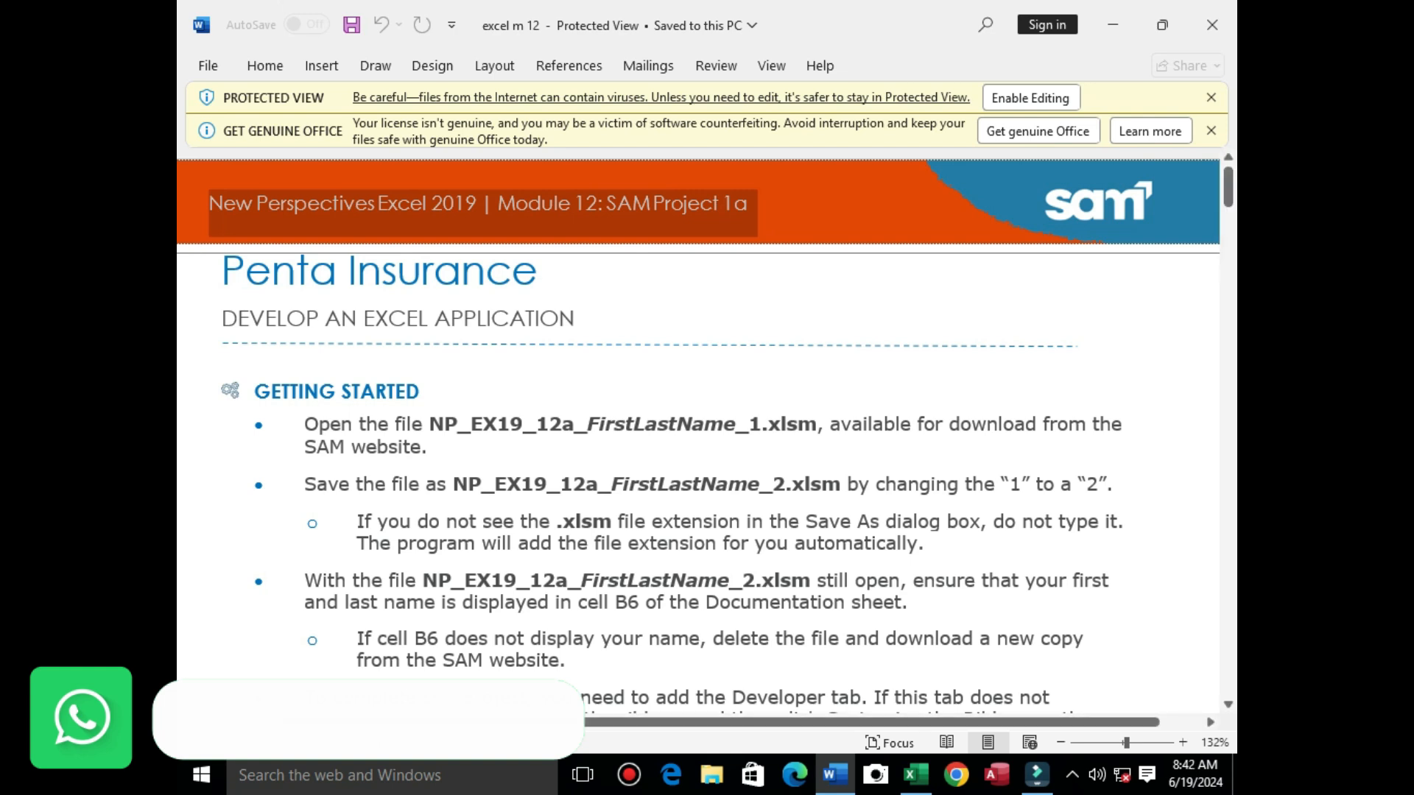
pyautogui.moveTo(223, 274); pyautogui.dragTo(552, 277)
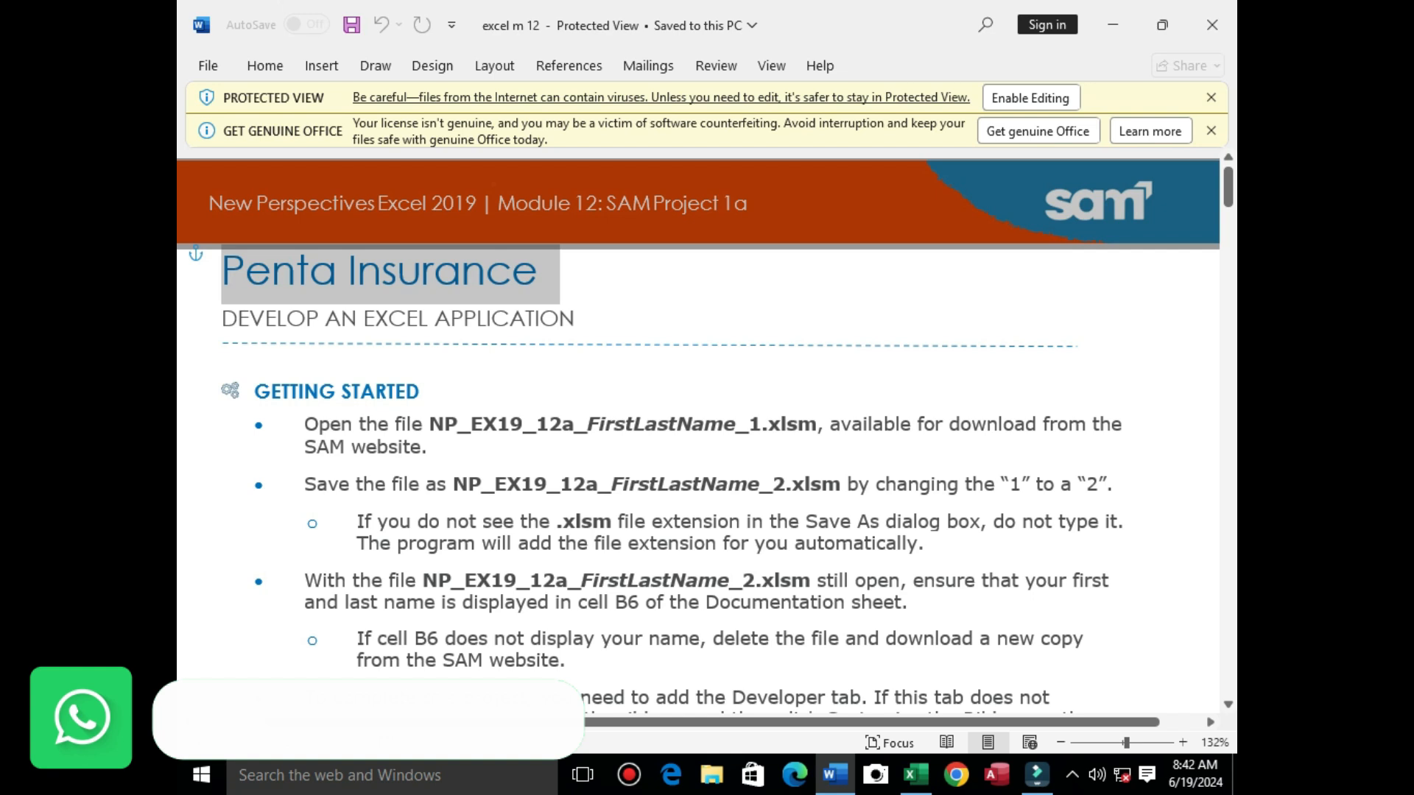
pyautogui.moveTo(304, 425); pyautogui.dragTo(436, 449)
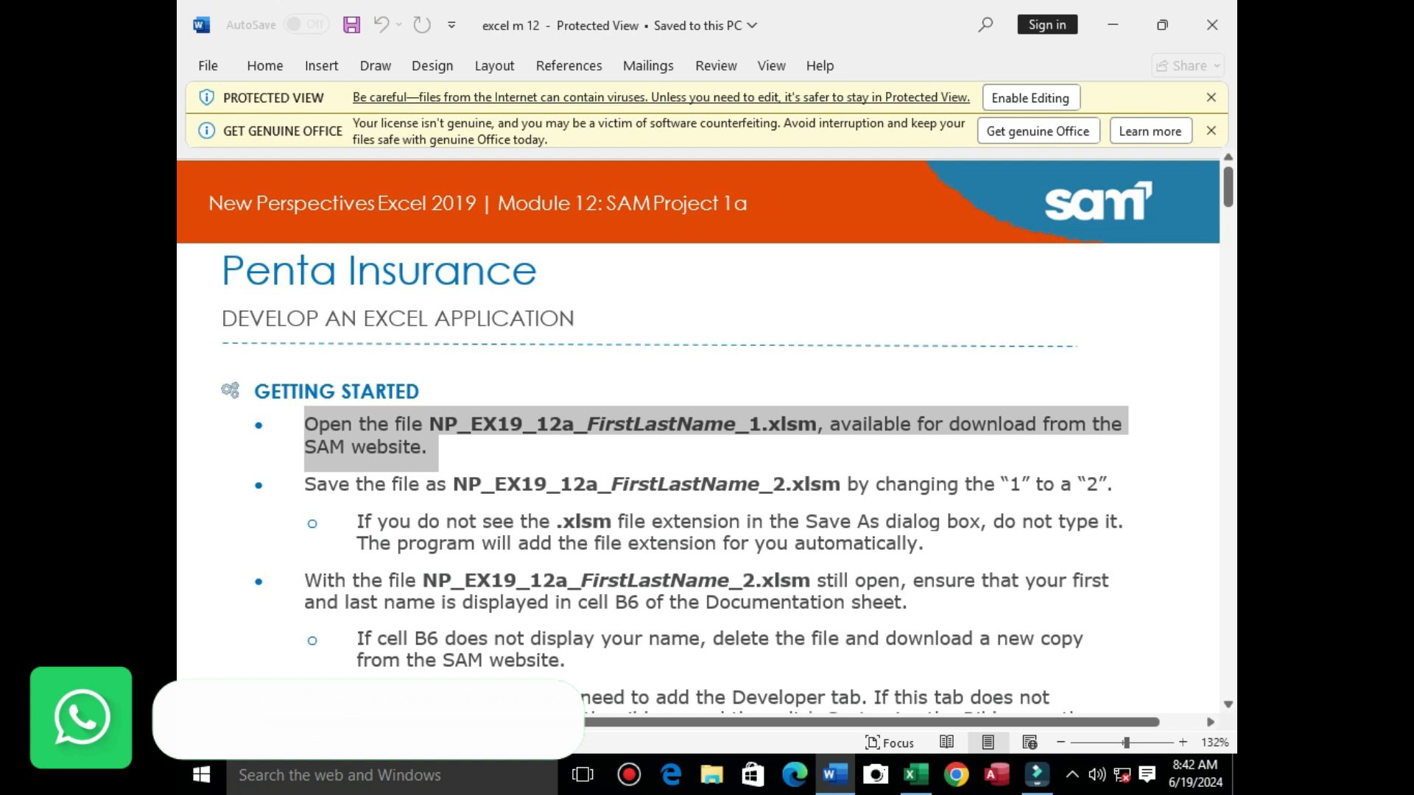
# Step: Switch to the excel 12m workbook in Excel and look through its worksheets up to Tutor Registration
pyautogui.moveTo(915, 775)
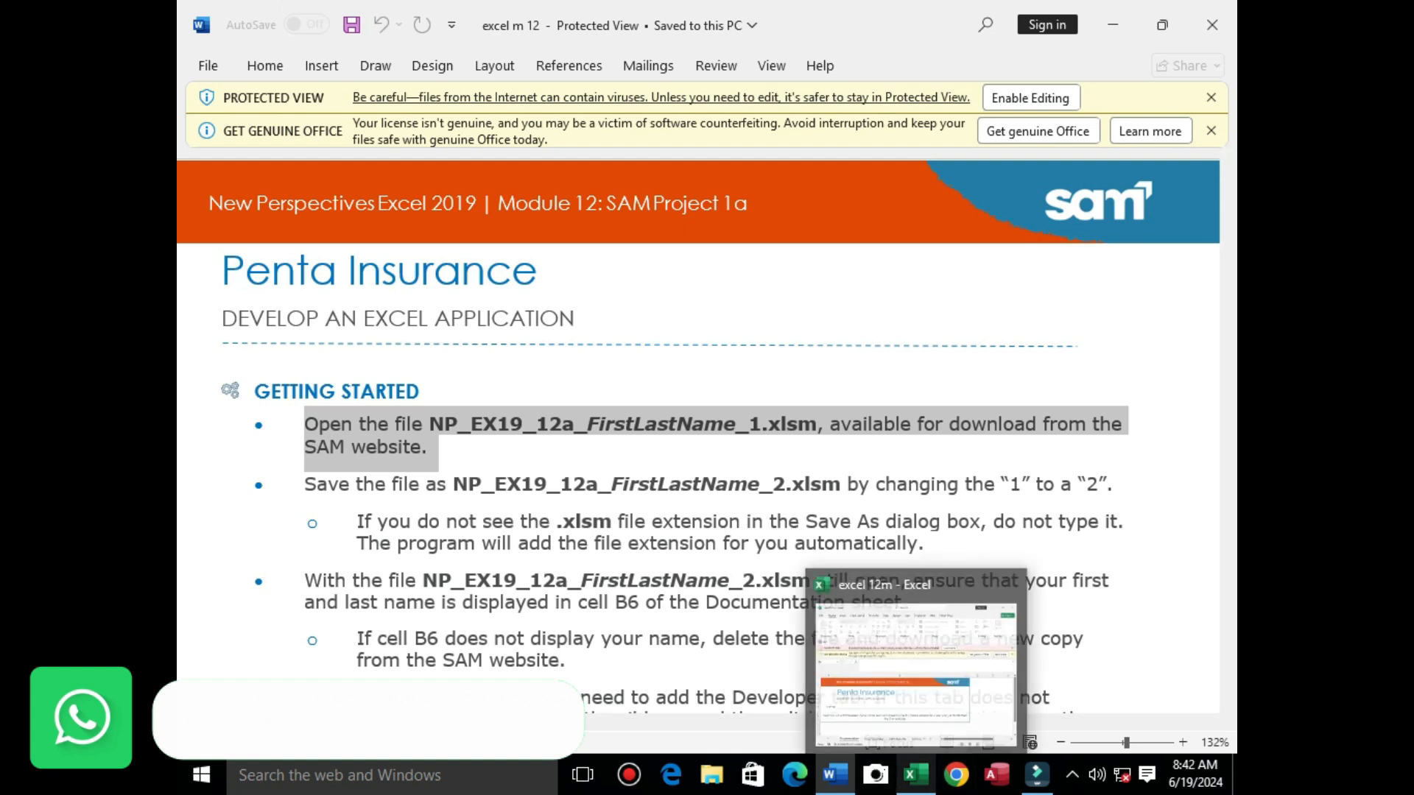
pyautogui.click(913, 656)
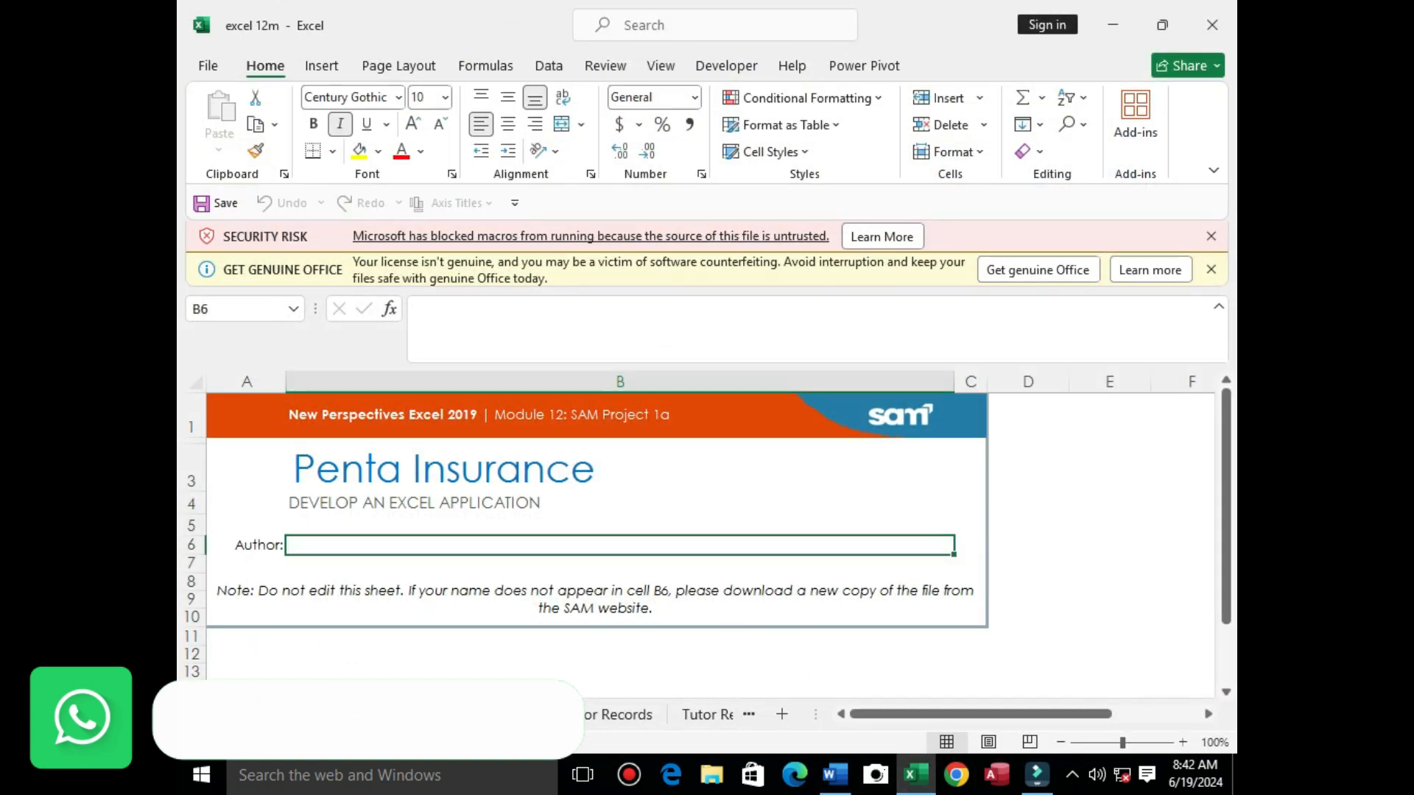
pyautogui.hotkey('ctrl', 'pagedown')
pyautogui.hotkey('ctrl', 'pagedown')
pyautogui.hotkey('ctrl', 'pagedown')
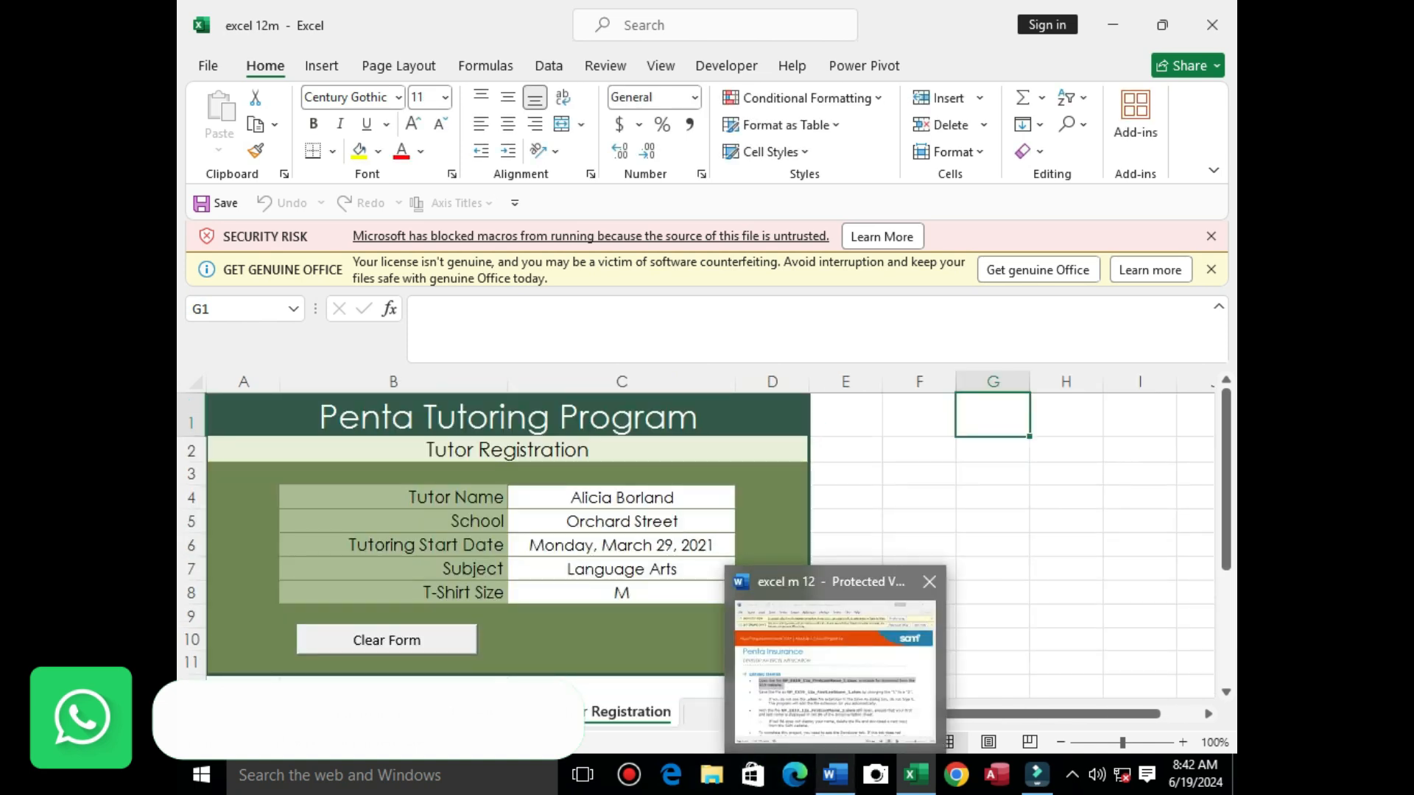
# Step: Return to the instructions in Word and read project step 1
pyautogui.click(834, 775)
pyautogui.moveTo(1126, 743); pyautogui.dragTo(1114, 743)
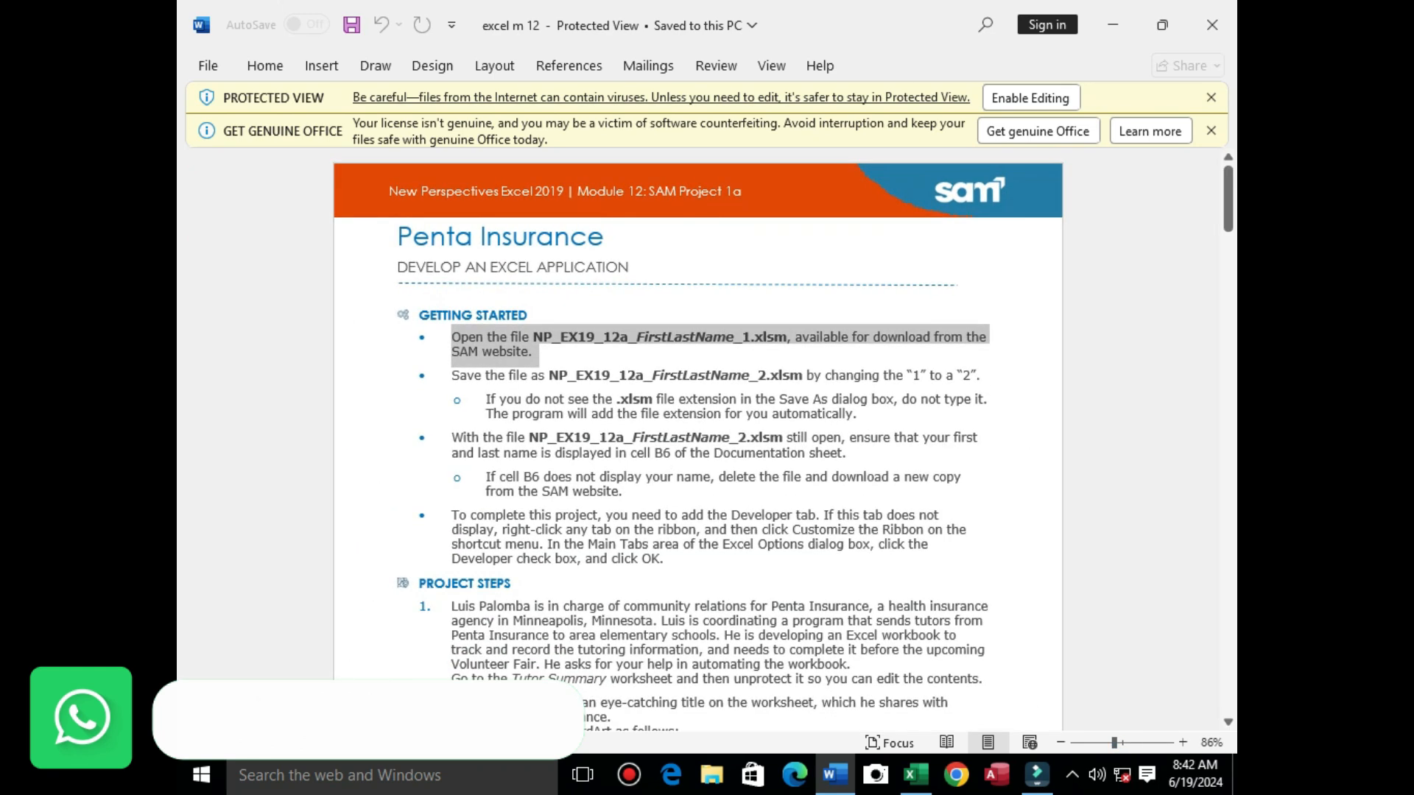
pyautogui.moveTo(1227, 199); pyautogui.dragTo(1227, 235)
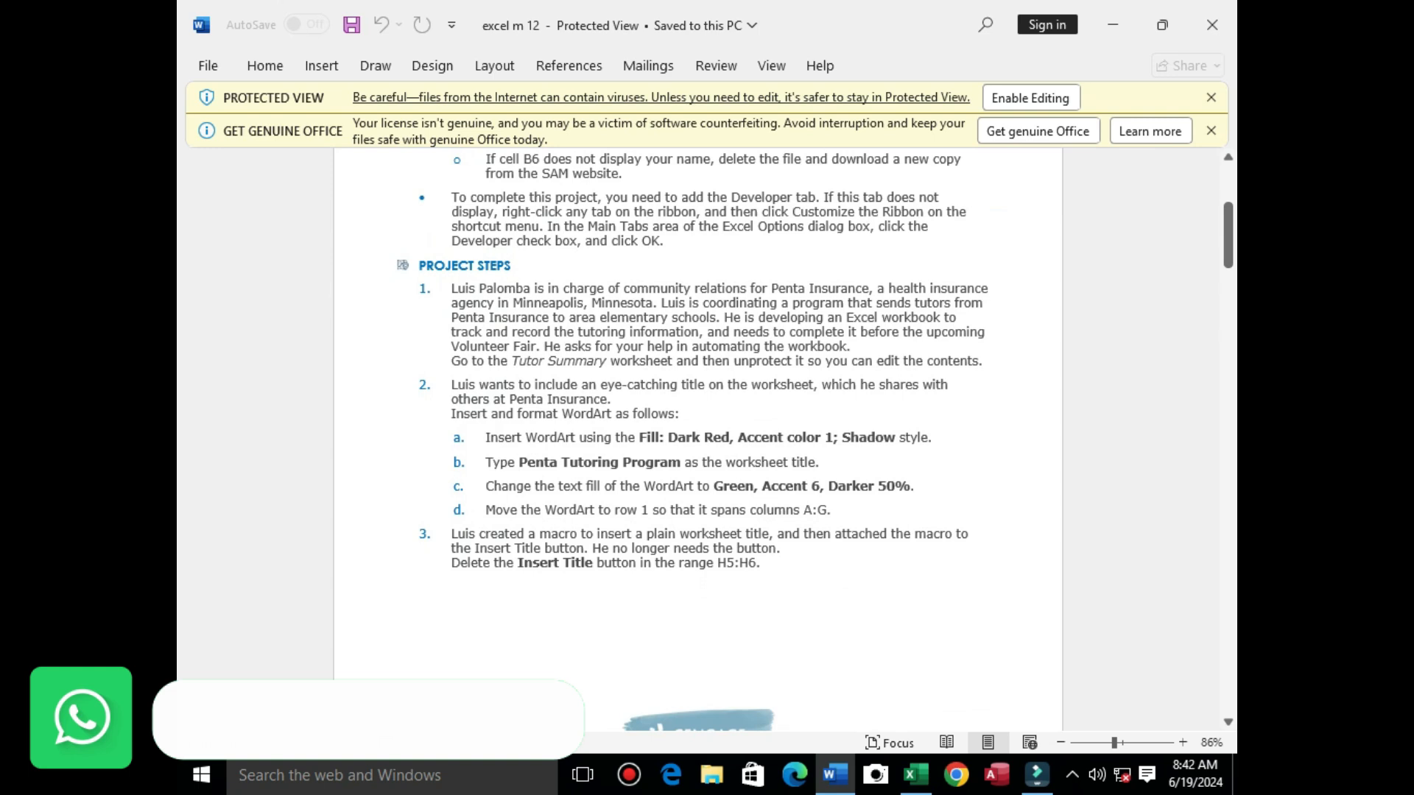
pyautogui.moveTo(451, 288); pyautogui.dragTo(978, 361)
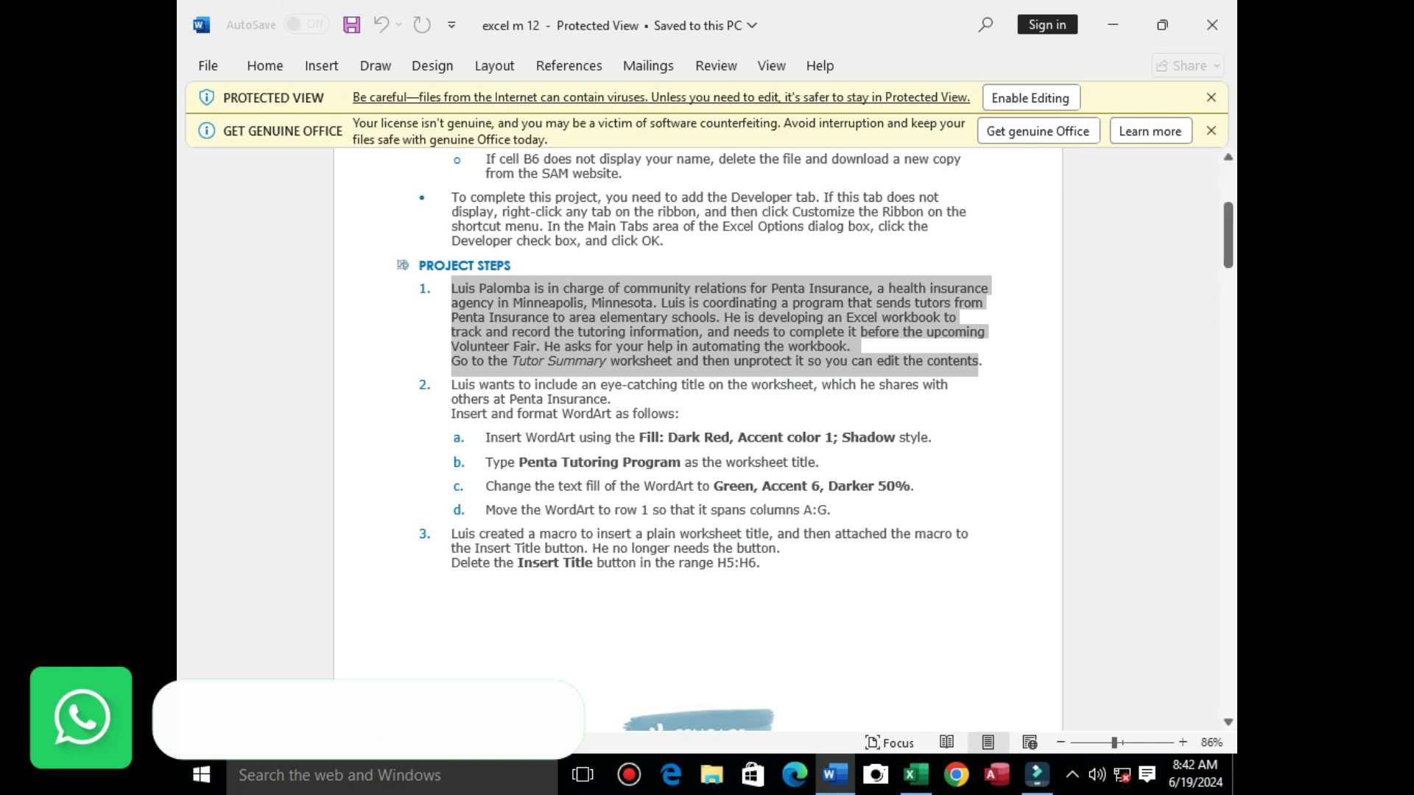
# Step: Switch to the Excel workbook and unprotect the Tutor Summary worksheet
pyautogui.moveTo(915, 775)
pyautogui.click(917, 656)
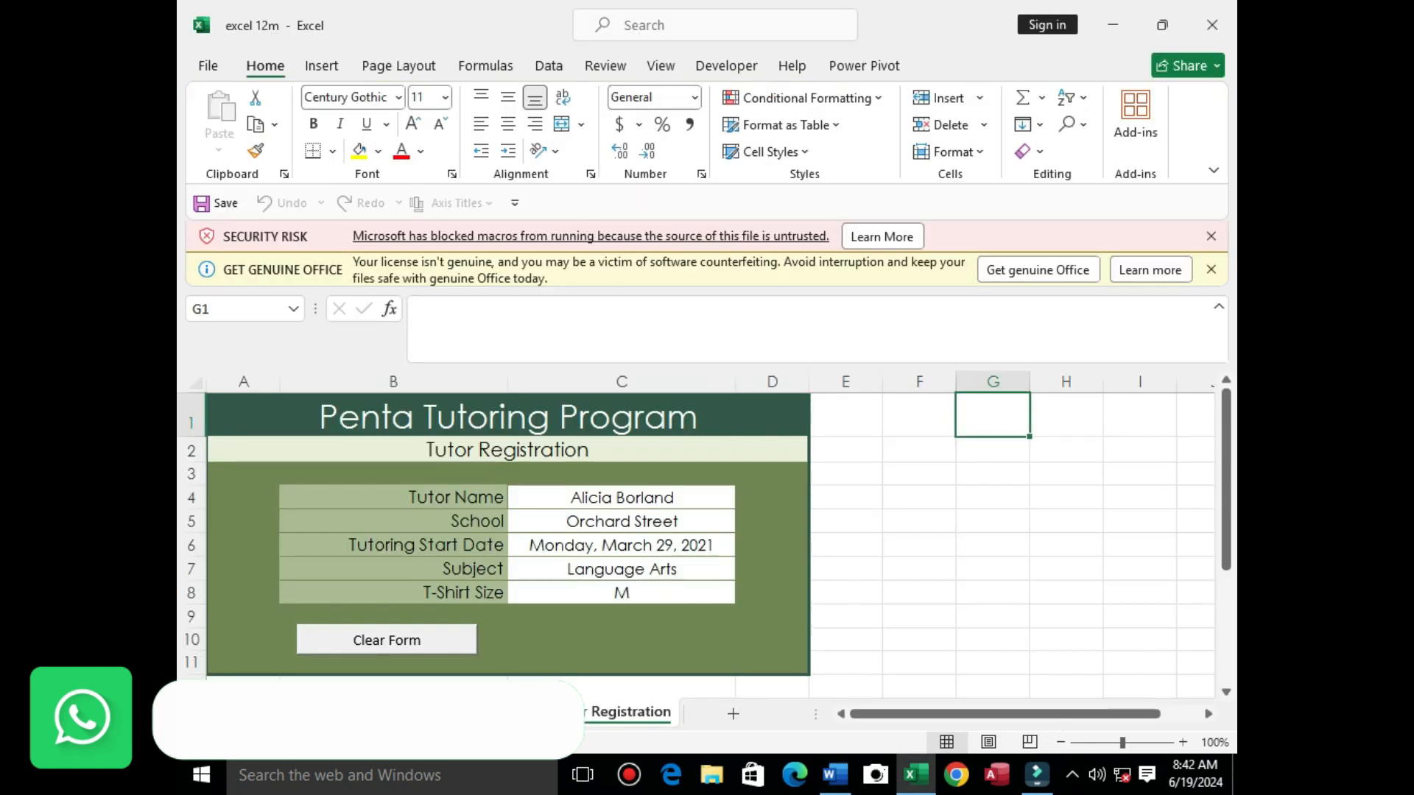
pyautogui.click(483, 714)
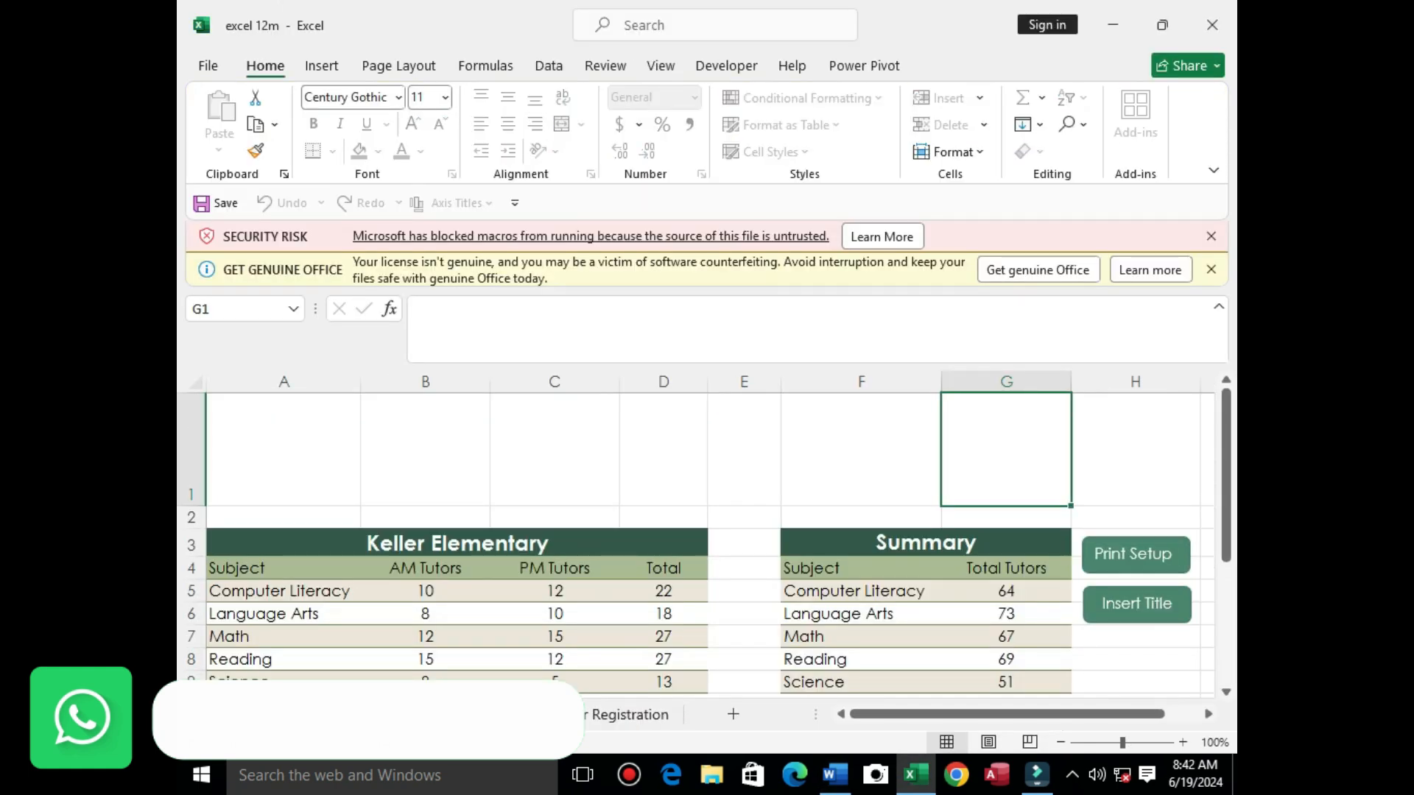
pyautogui.click(554, 450)
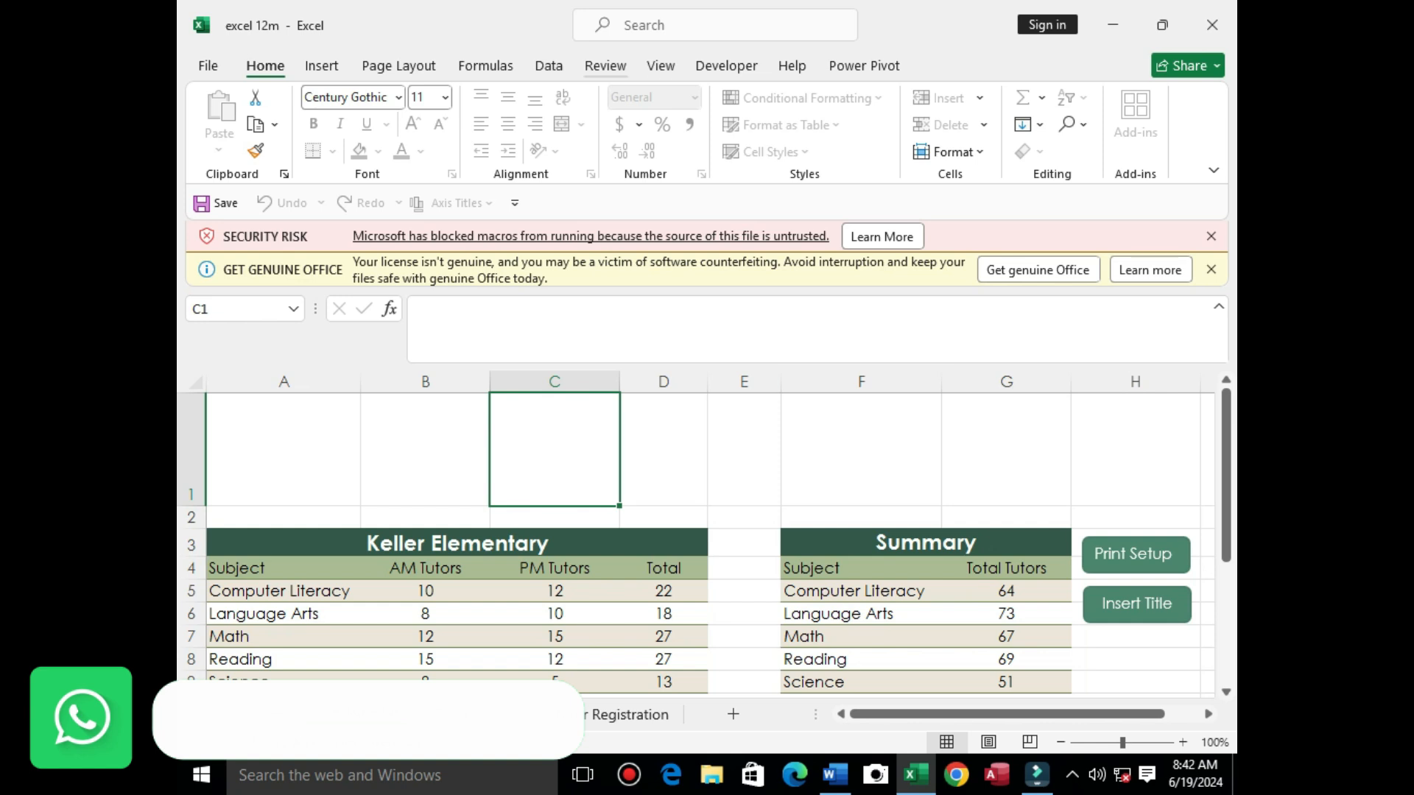
pyautogui.click(605, 65)
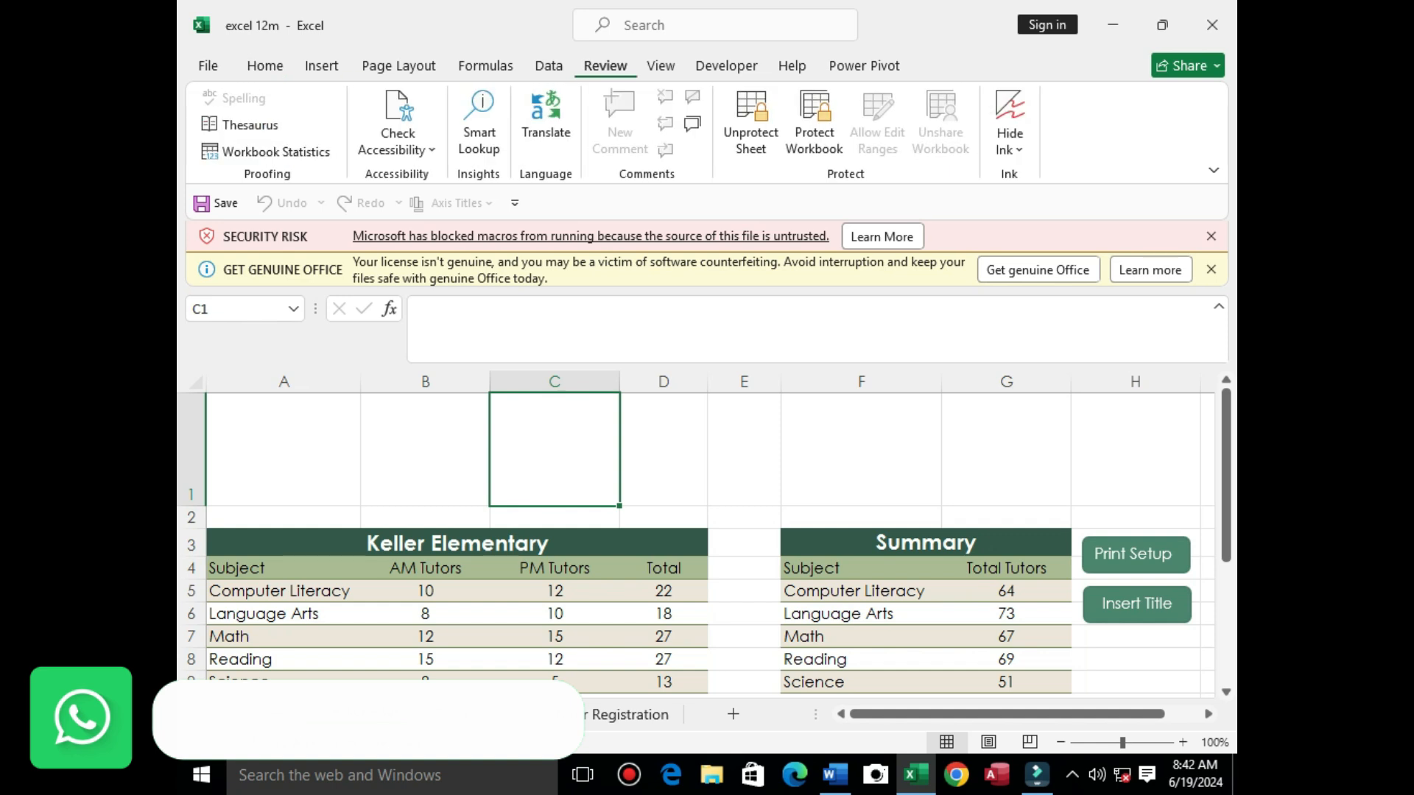
pyautogui.click(750, 121)
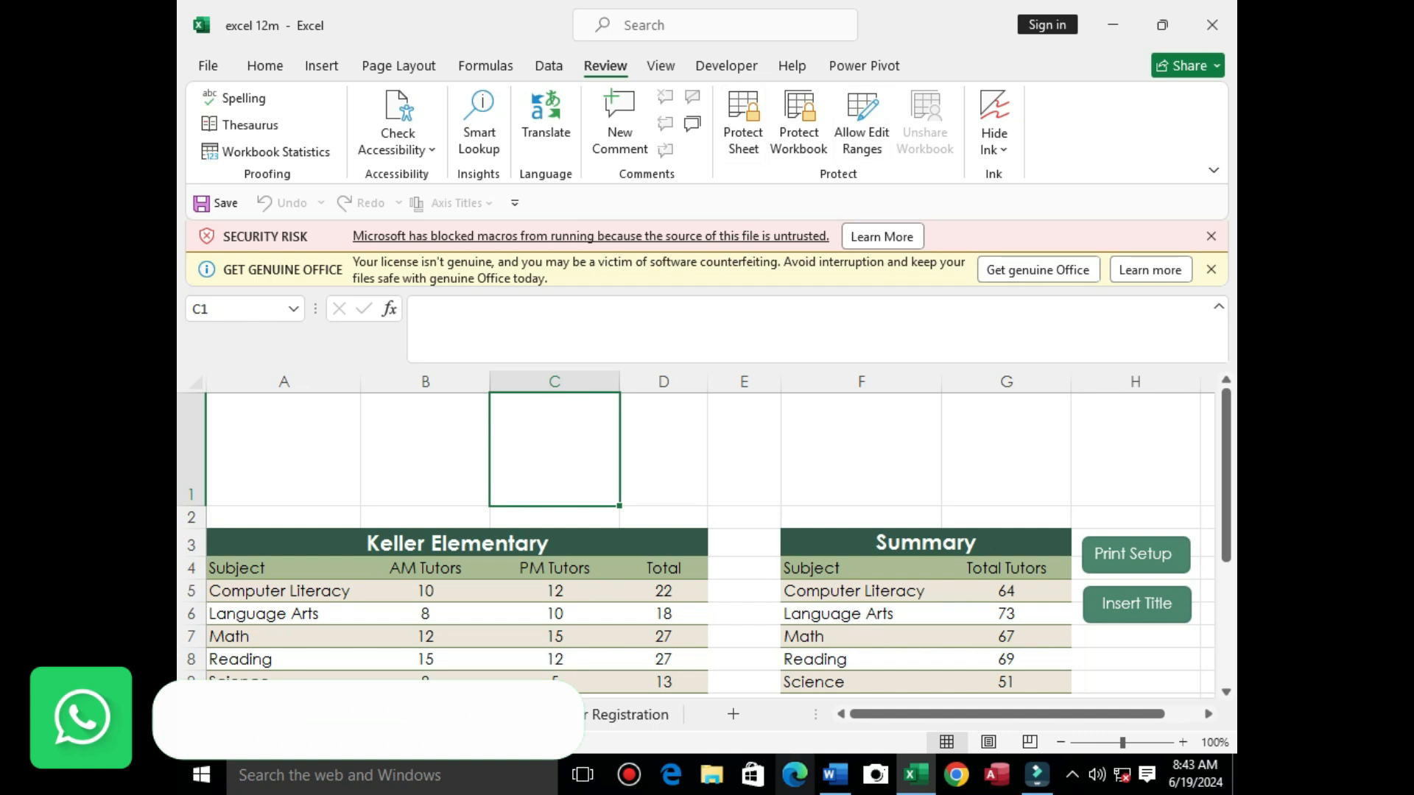
# Step: Return to the Word document and read project step 2 with its WordArt style requirement in item a
pyautogui.click(836, 655)
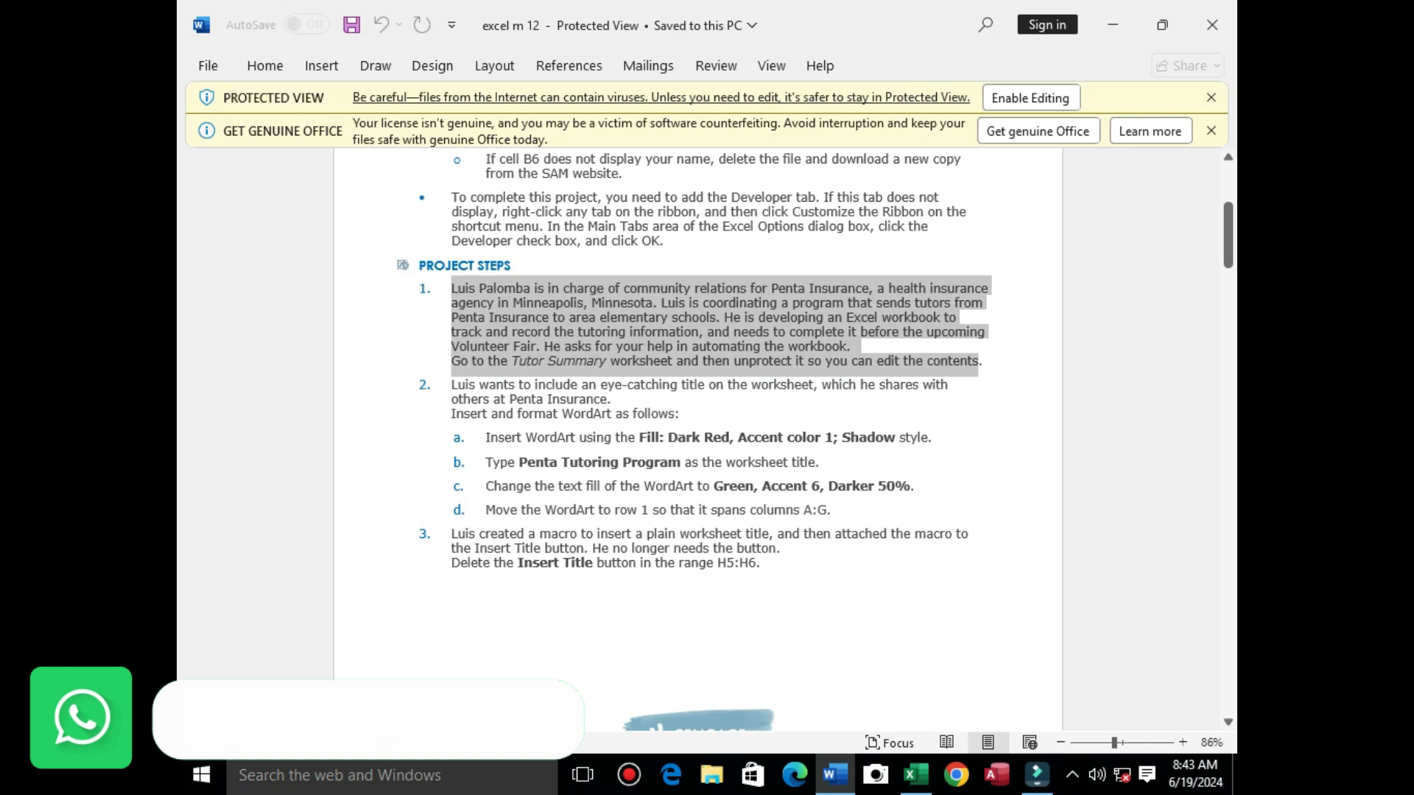
pyautogui.moveTo(452, 386); pyautogui.dragTo(673, 414)
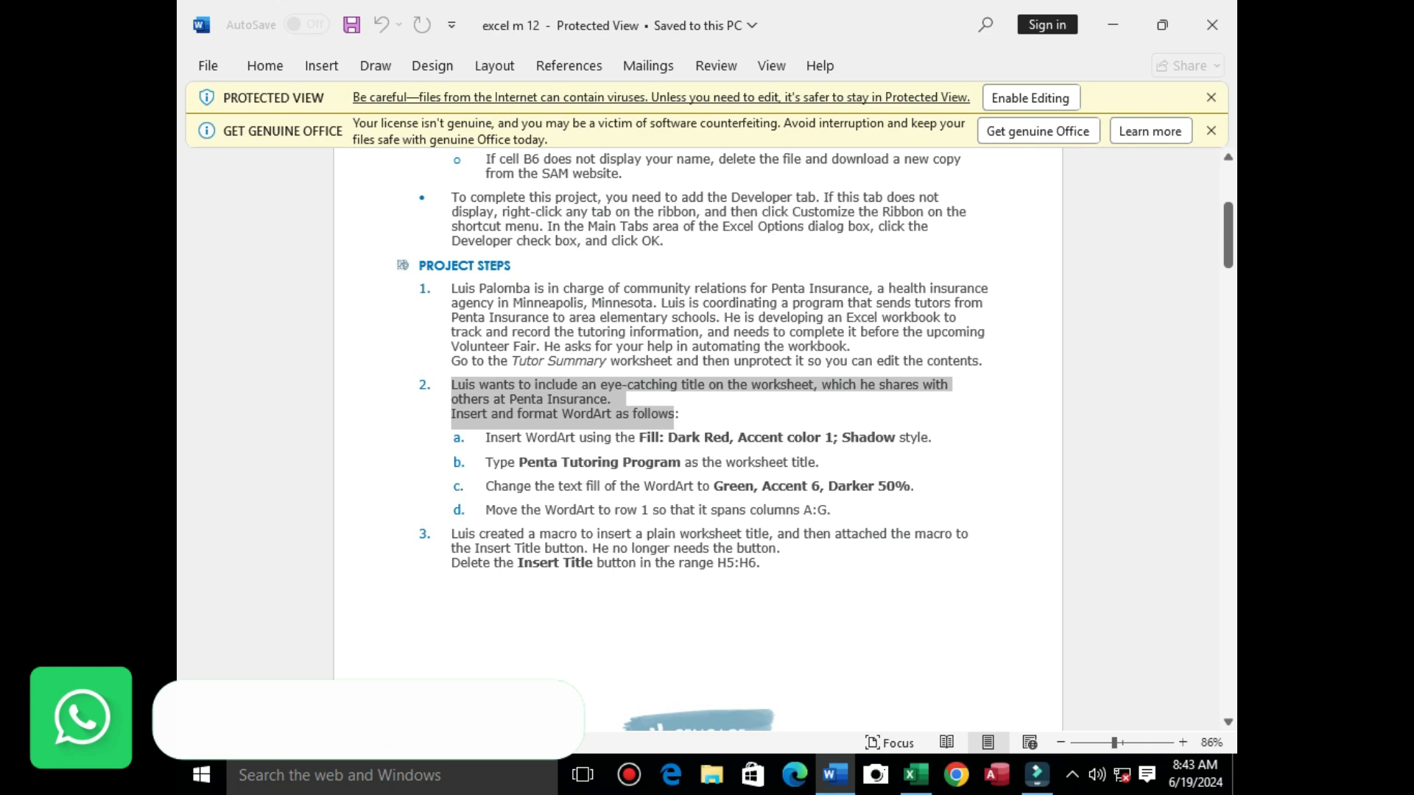
pyautogui.moveTo(486, 439); pyautogui.dragTo(938, 440)
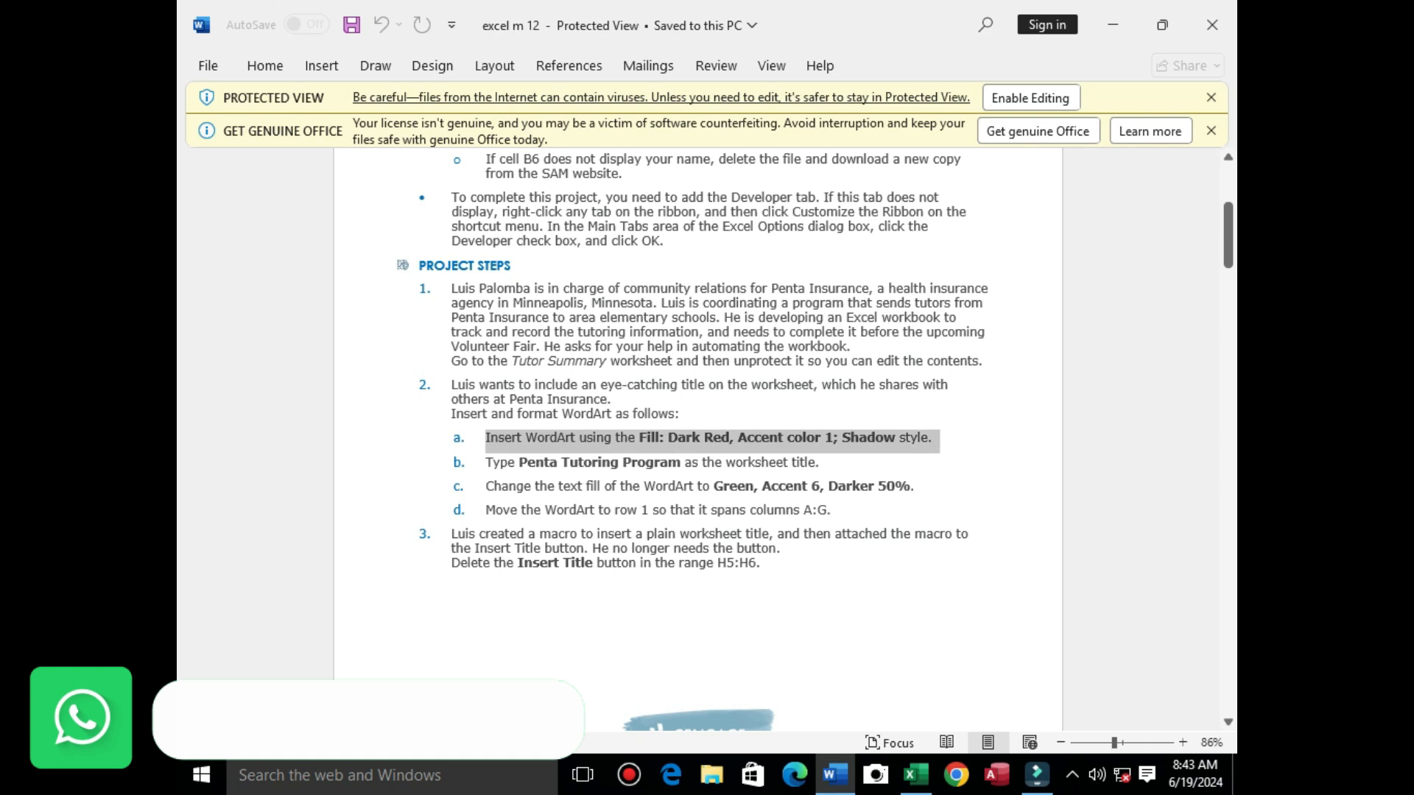
# Step: In the Excel workbook, insert WordArt in the Fill: Dark Red, Accent color 1; Shadow style on the Tutor Summary sheet
pyautogui.click(915, 774)
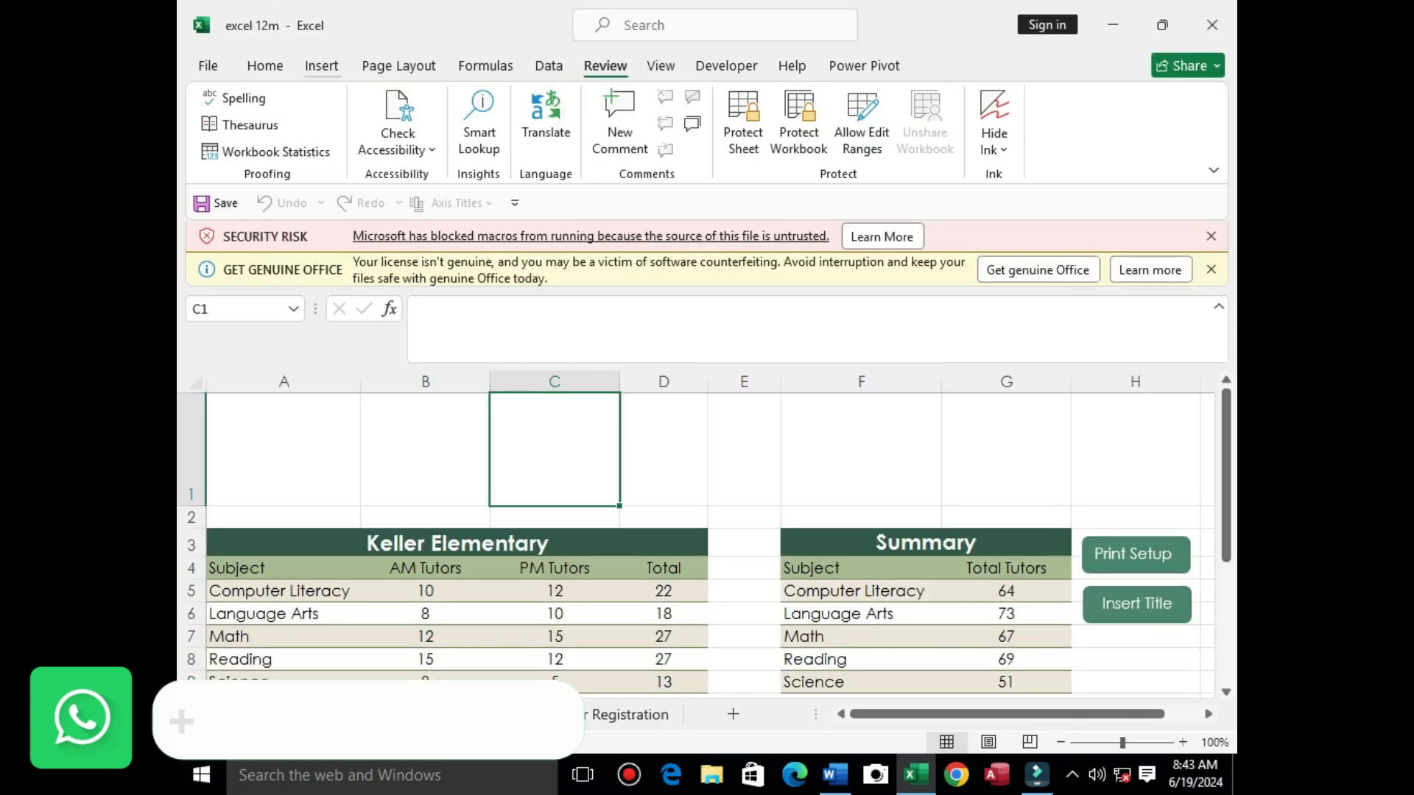
pyautogui.click(322, 65)
pyautogui.click(1013, 122)
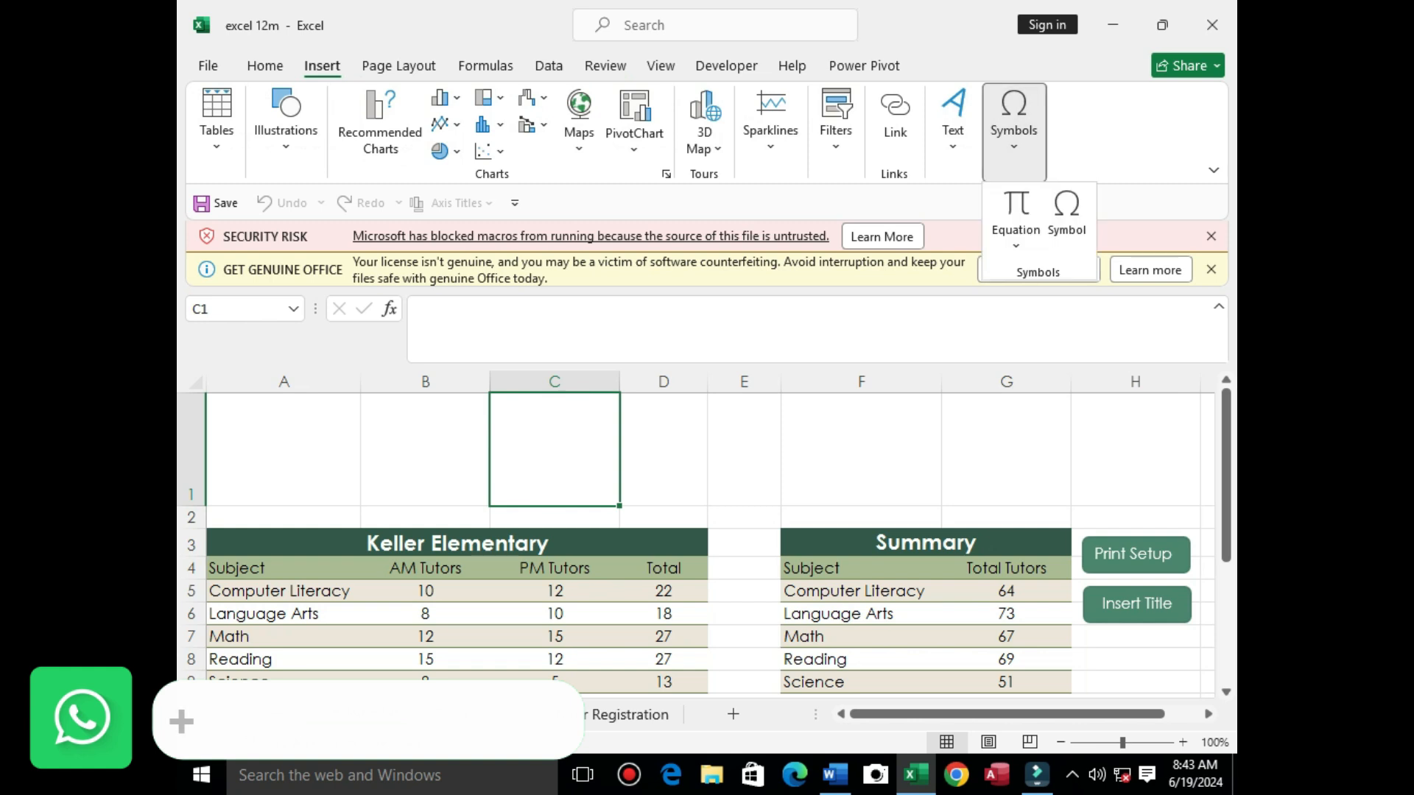
pyautogui.click(952, 122)
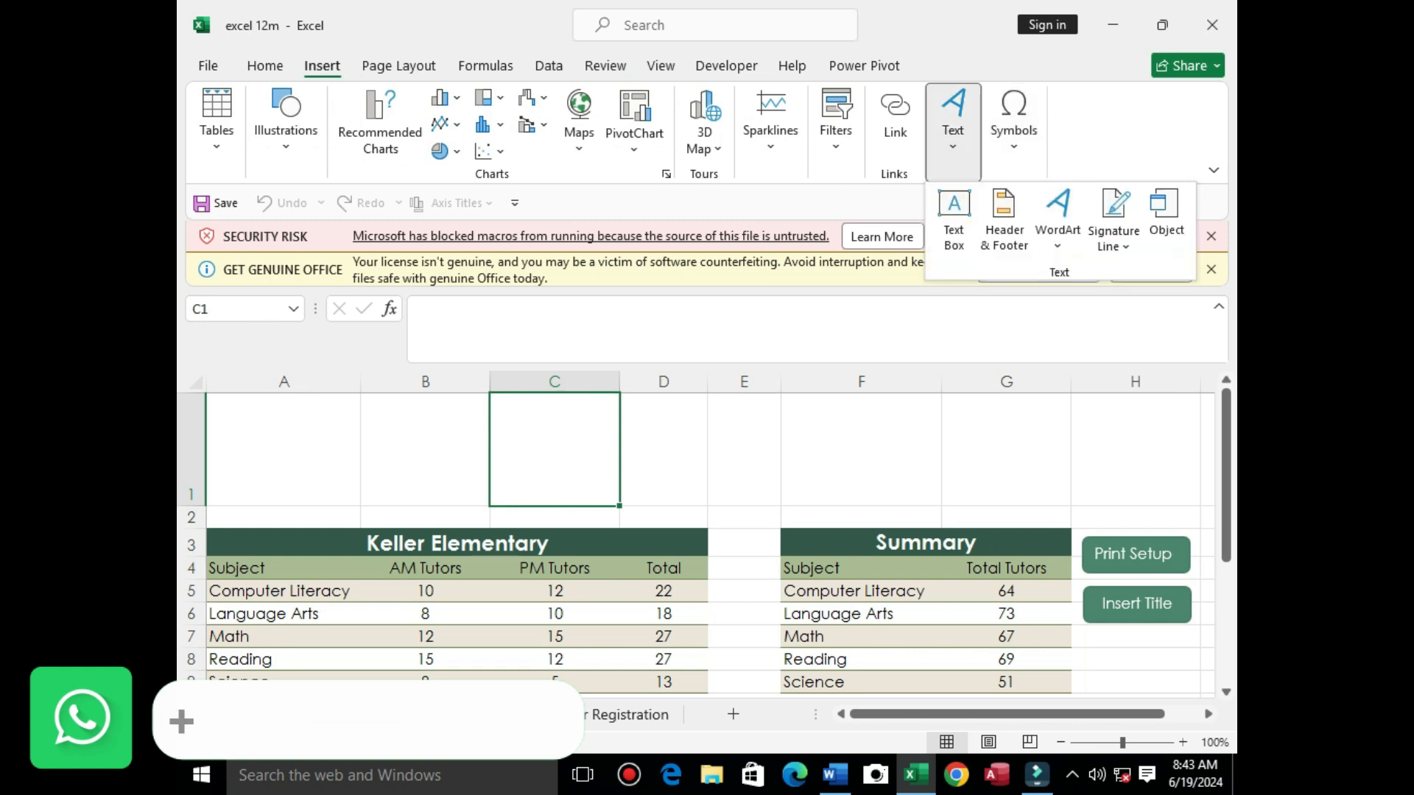
pyautogui.click(1058, 220)
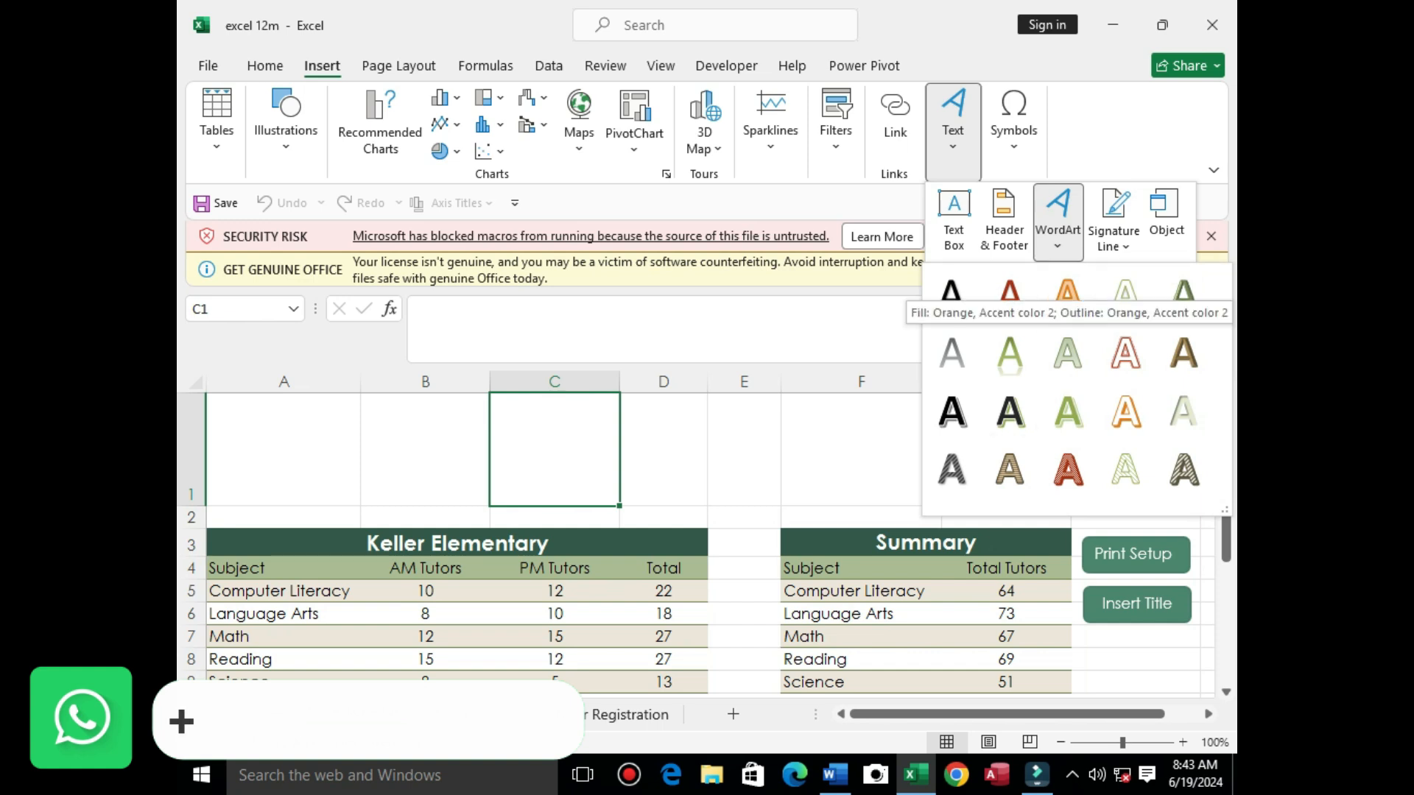
pyautogui.click(835, 774)
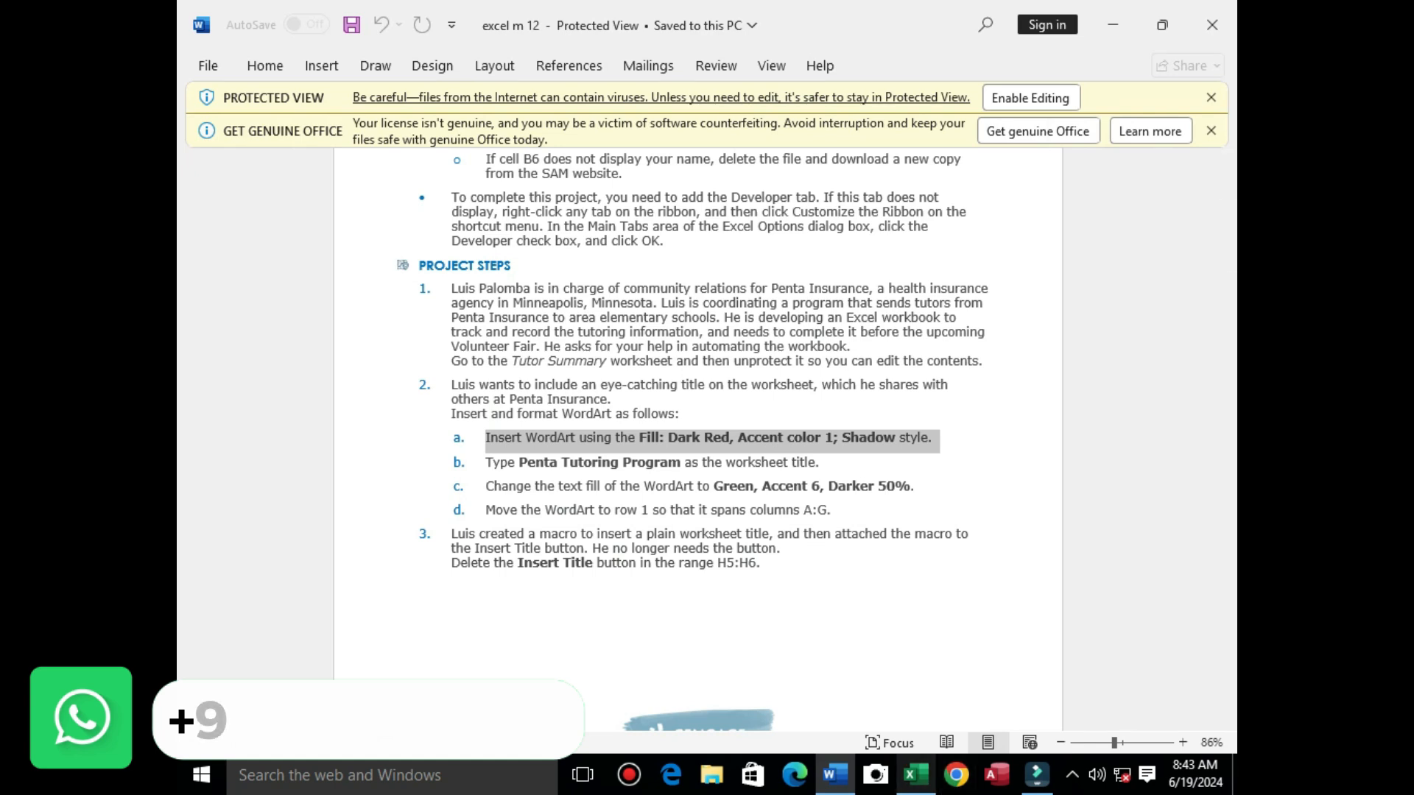
pyautogui.click(915, 775)
pyautogui.click(953, 122)
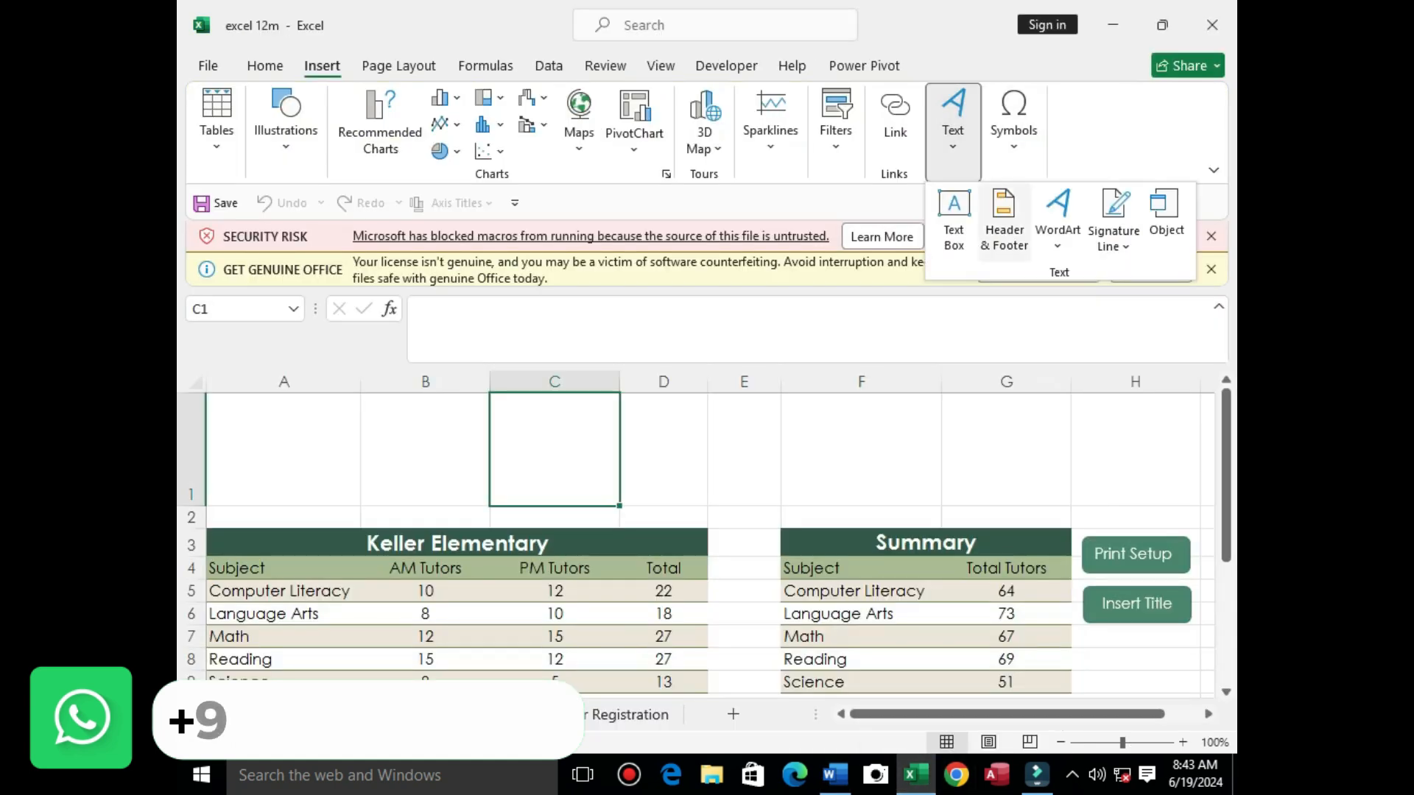
pyautogui.click(1057, 220)
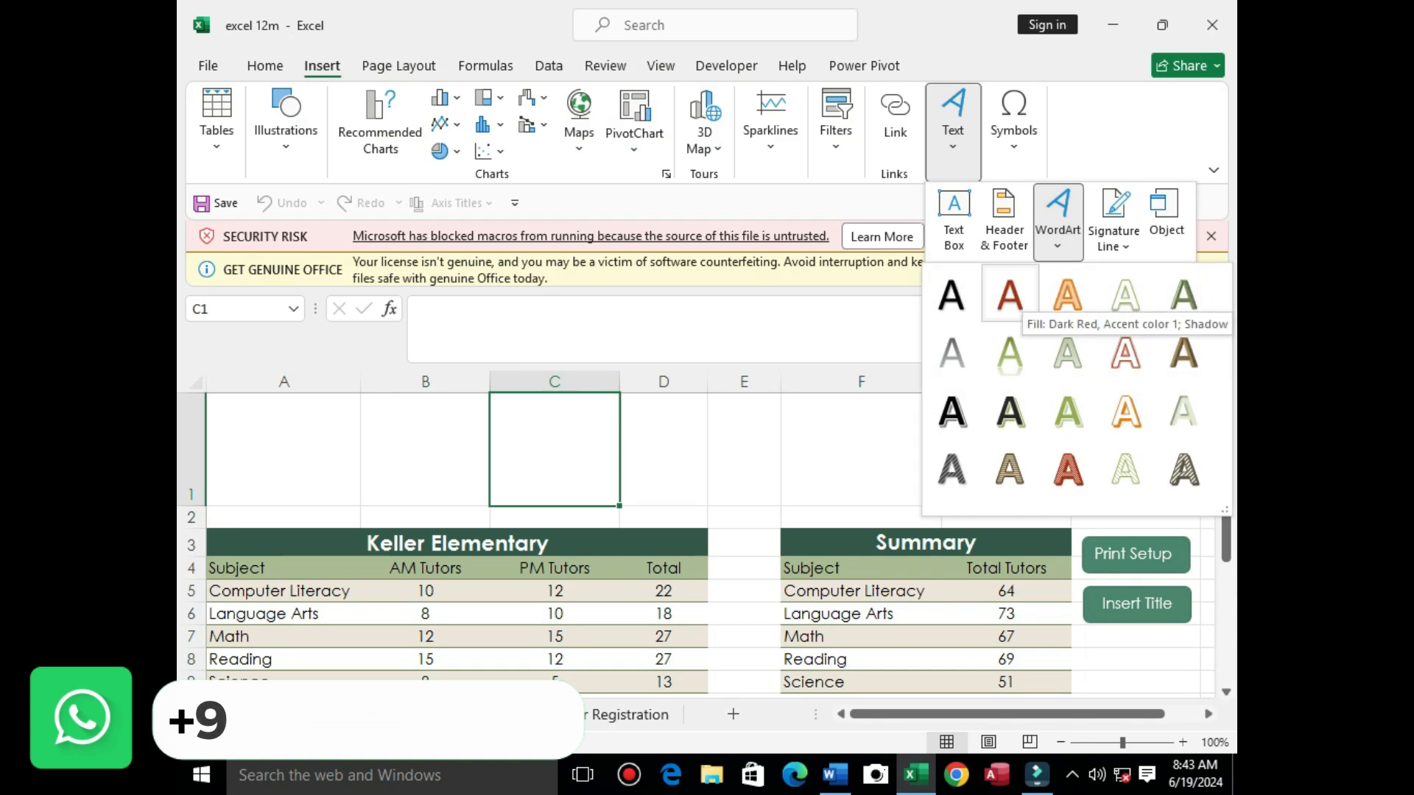
pyautogui.click(1009, 295)
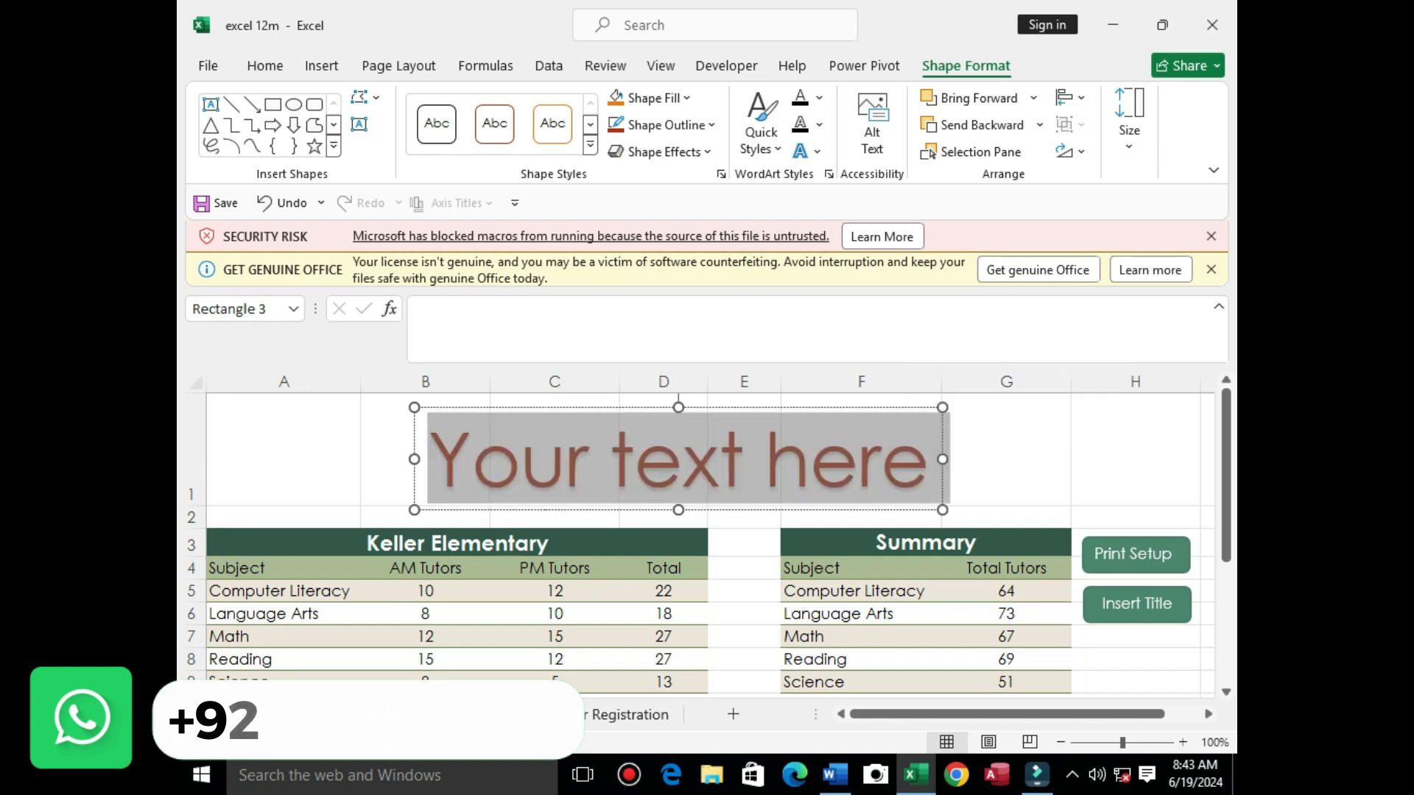
# Step: Clear the WordArt's placeholder text and move its box across columns D to G in row 1
pyautogui.press('BackSpace')
pyautogui.moveTo(688, 459); pyautogui.dragTo(953, 458)
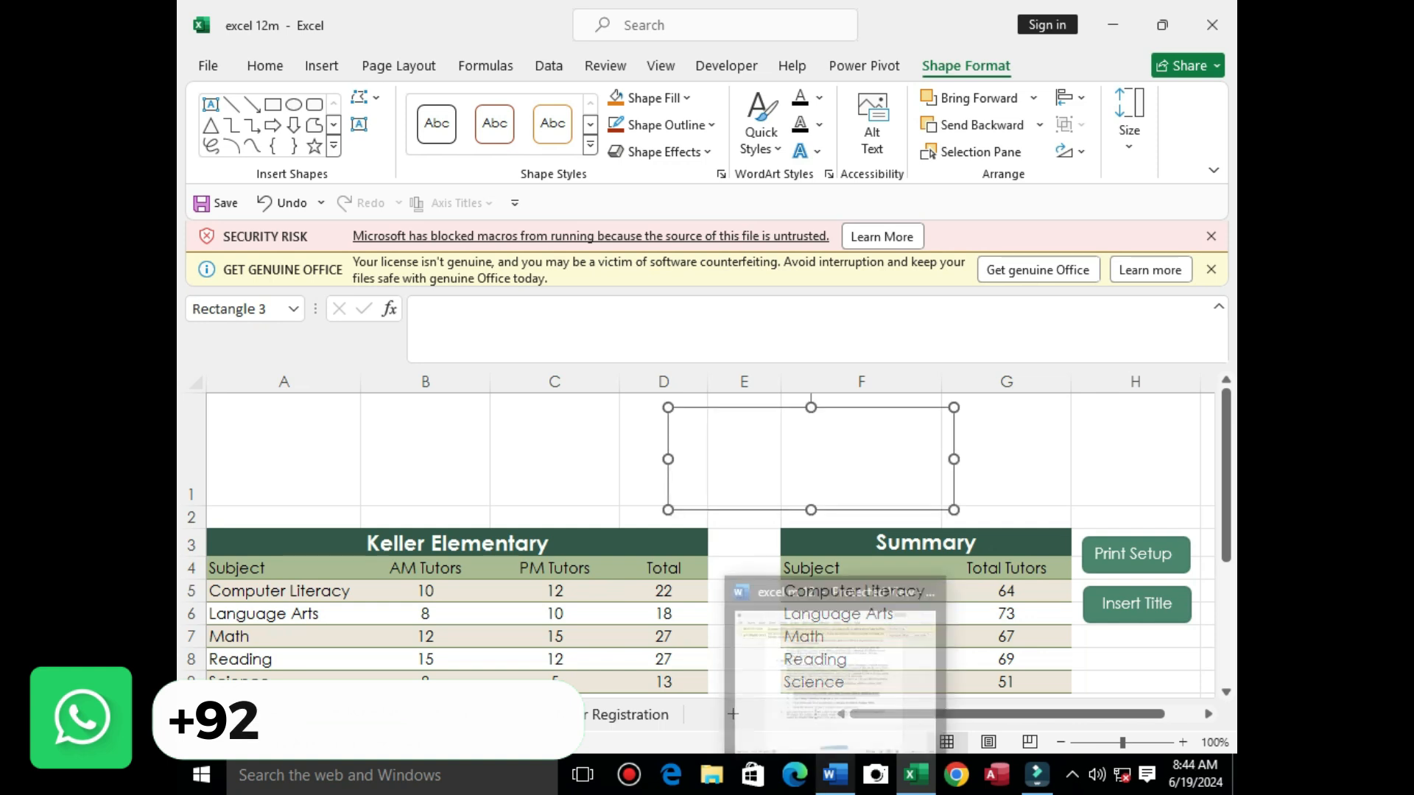
# Step: Copy the title text Penta Tutoring Program from step 2b of the Word instructions
pyautogui.click(834, 775)
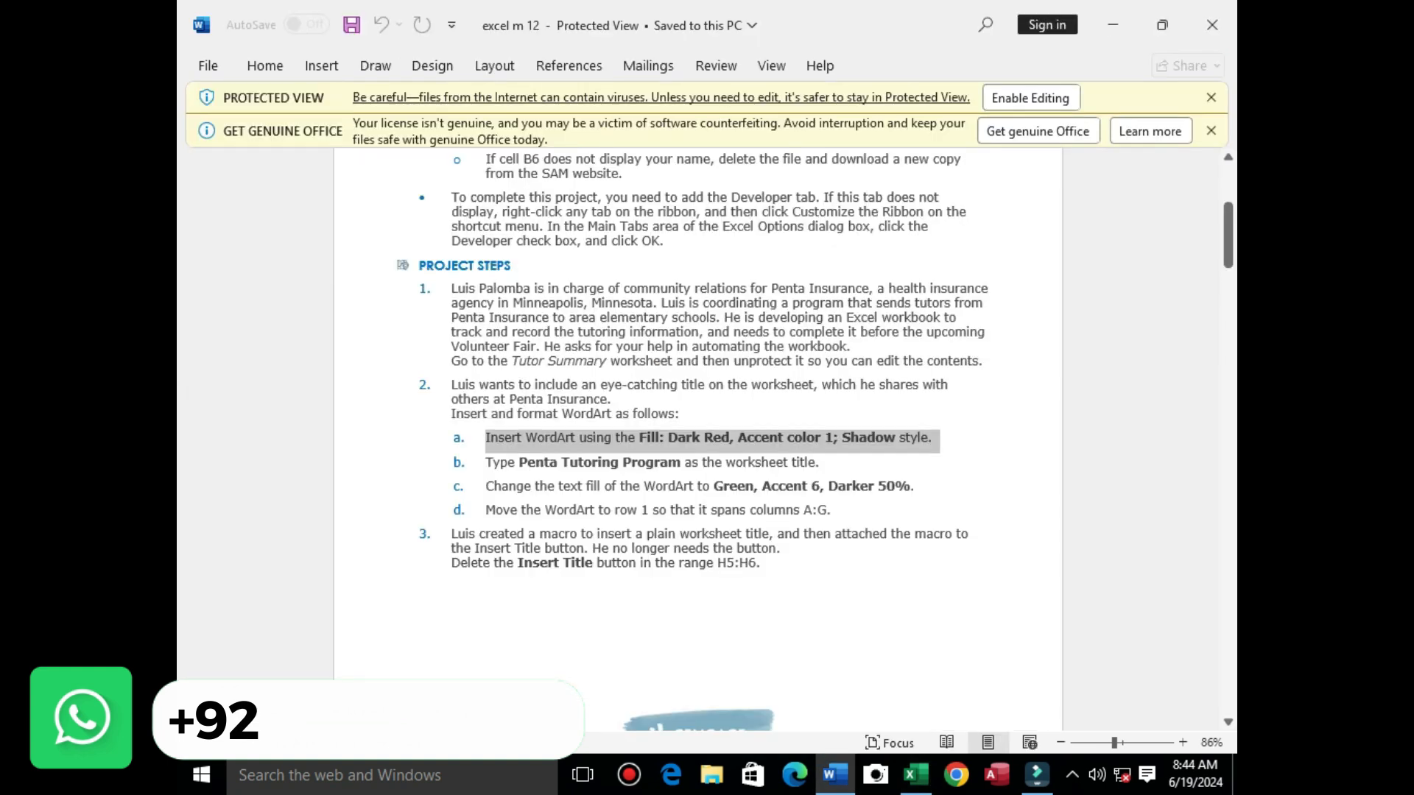
pyautogui.moveTo(519, 462); pyautogui.dragTo(682, 462)
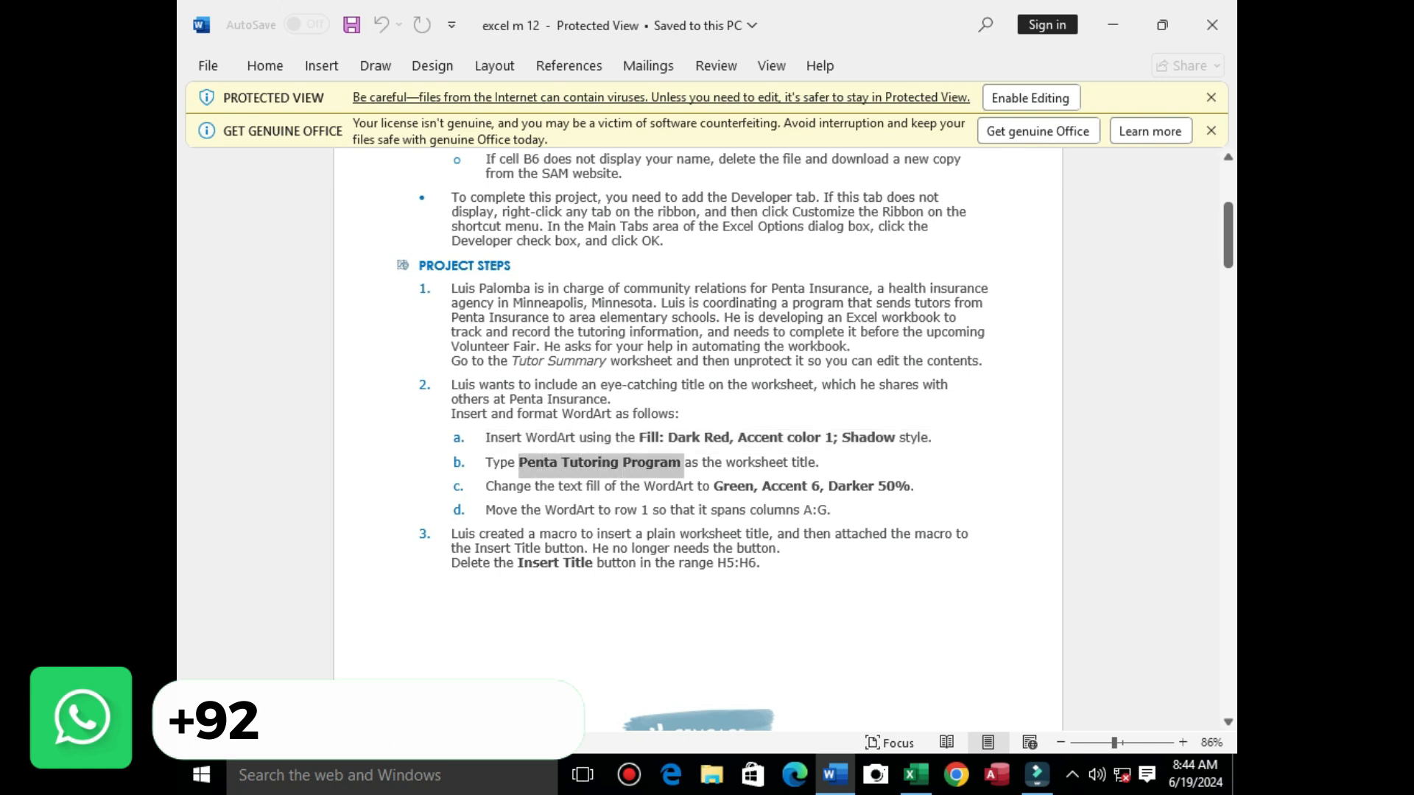
pyautogui.rightClick(668, 463)
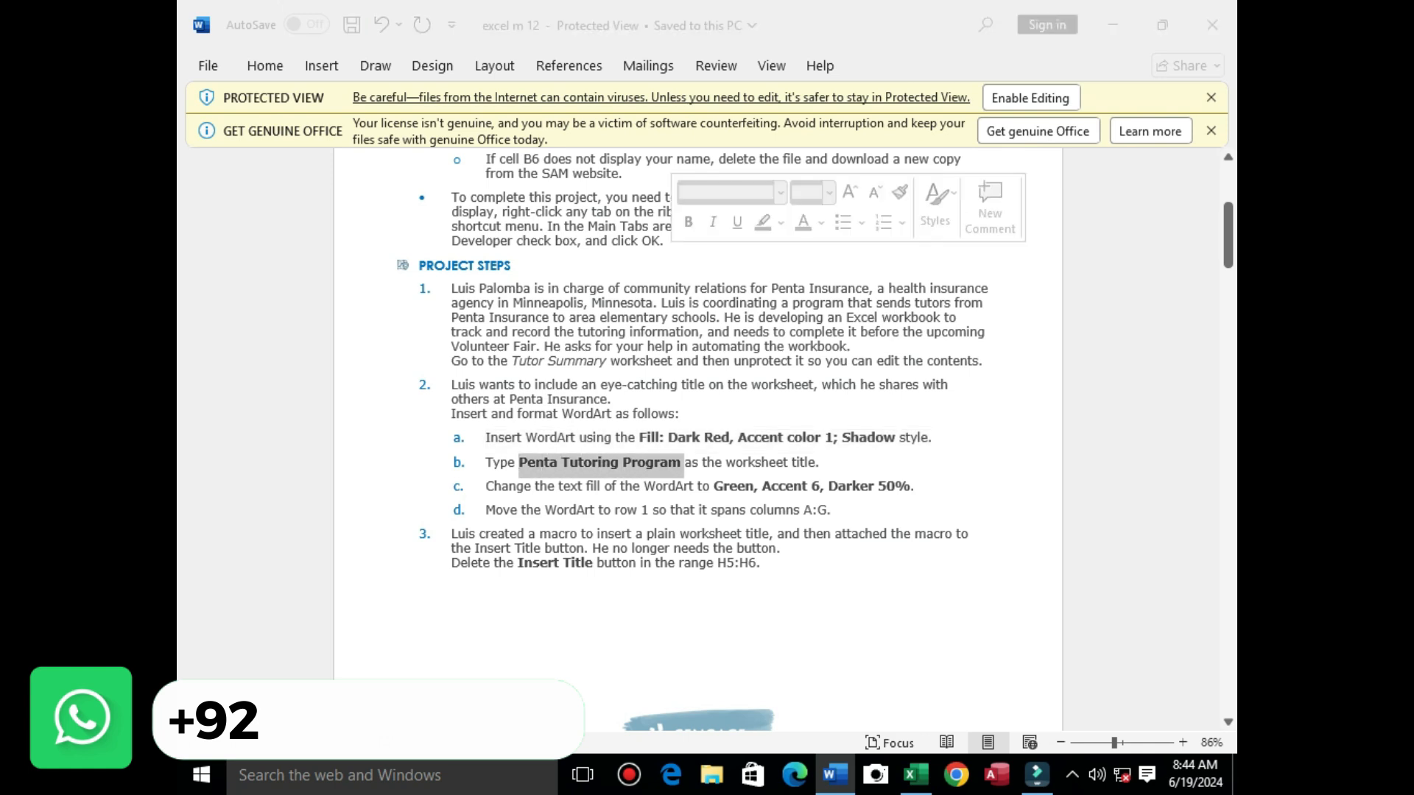
pyautogui.click(726, 336)
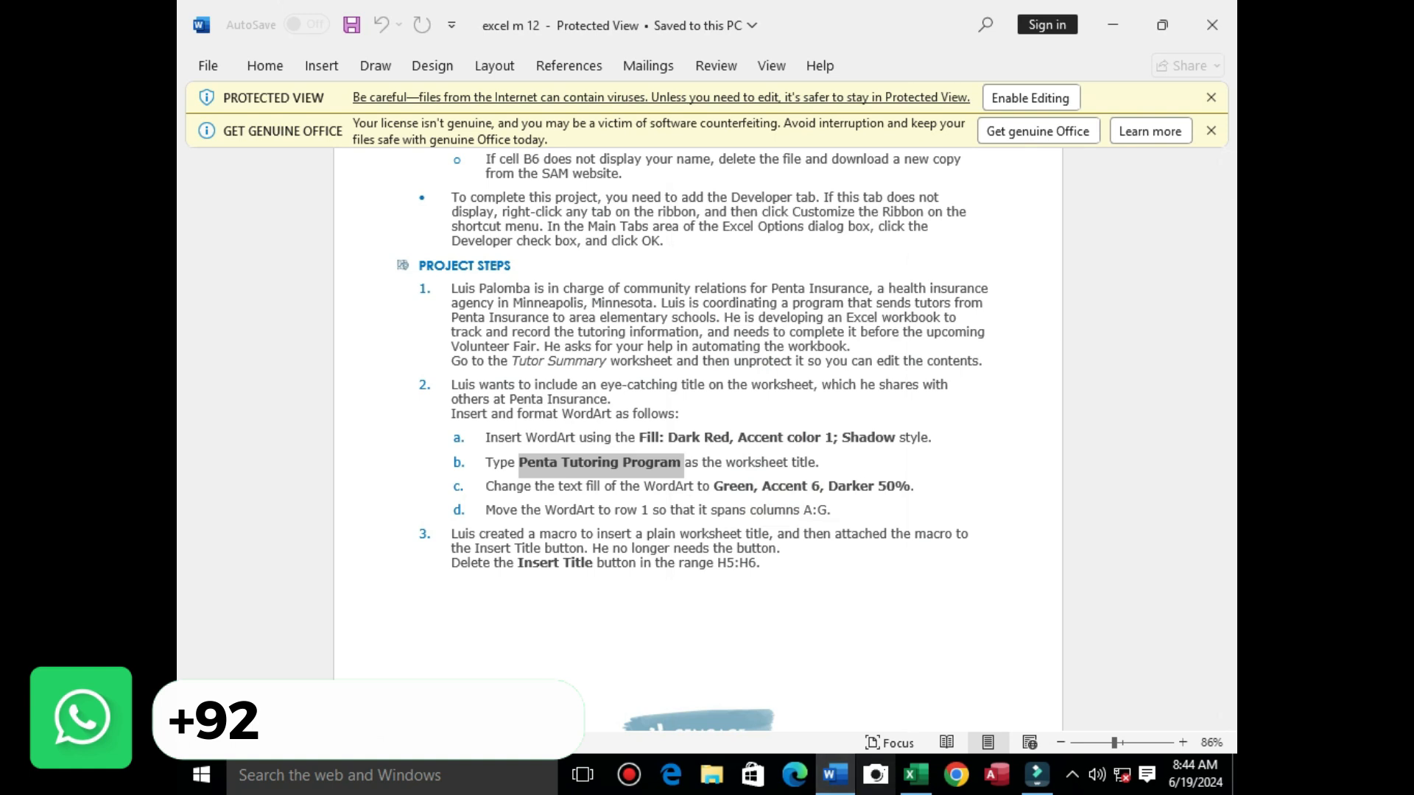
# Step: Switch back to Excel and try to paste the copied title into the empty WordArt box
pyautogui.click(915, 775)
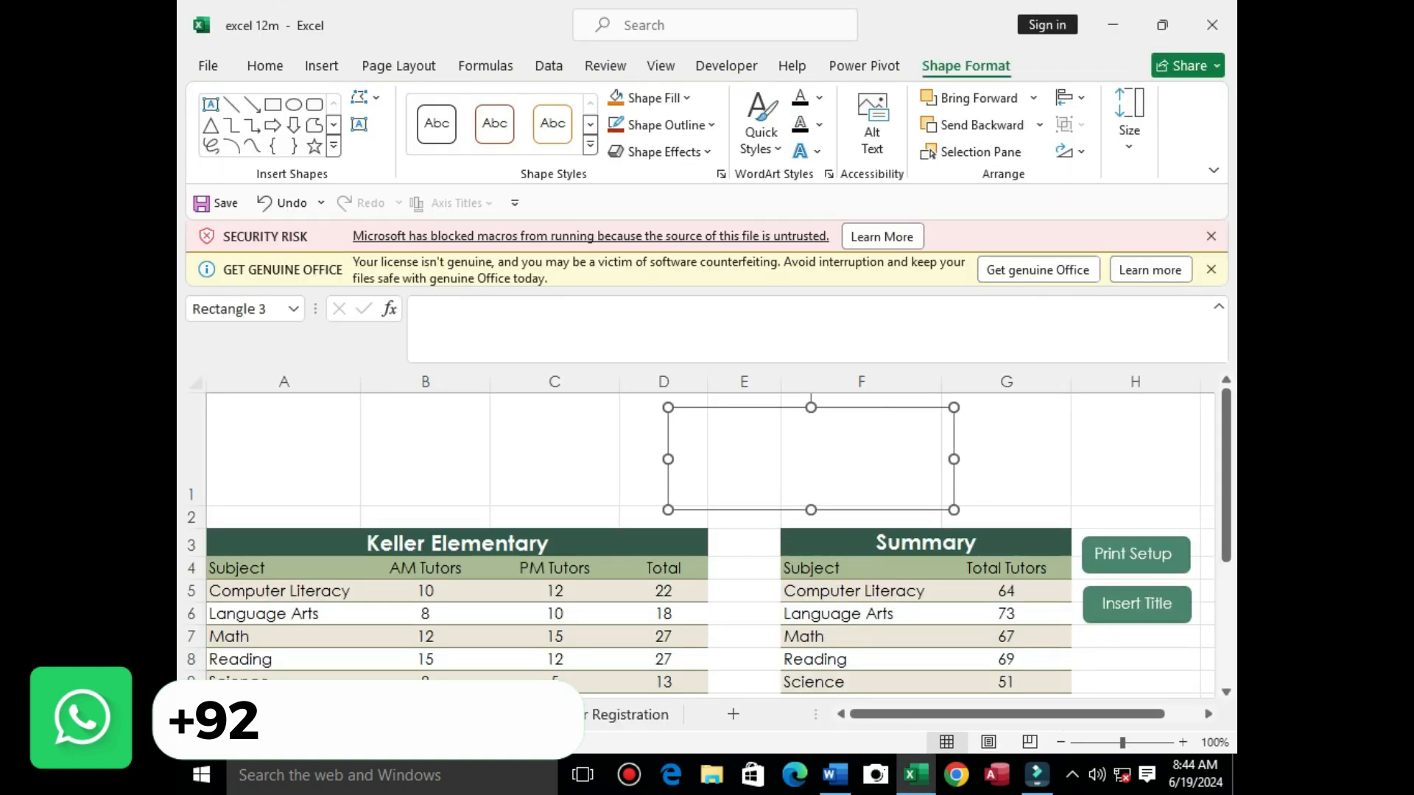
pyautogui.hotkey('ctrl', 'v')
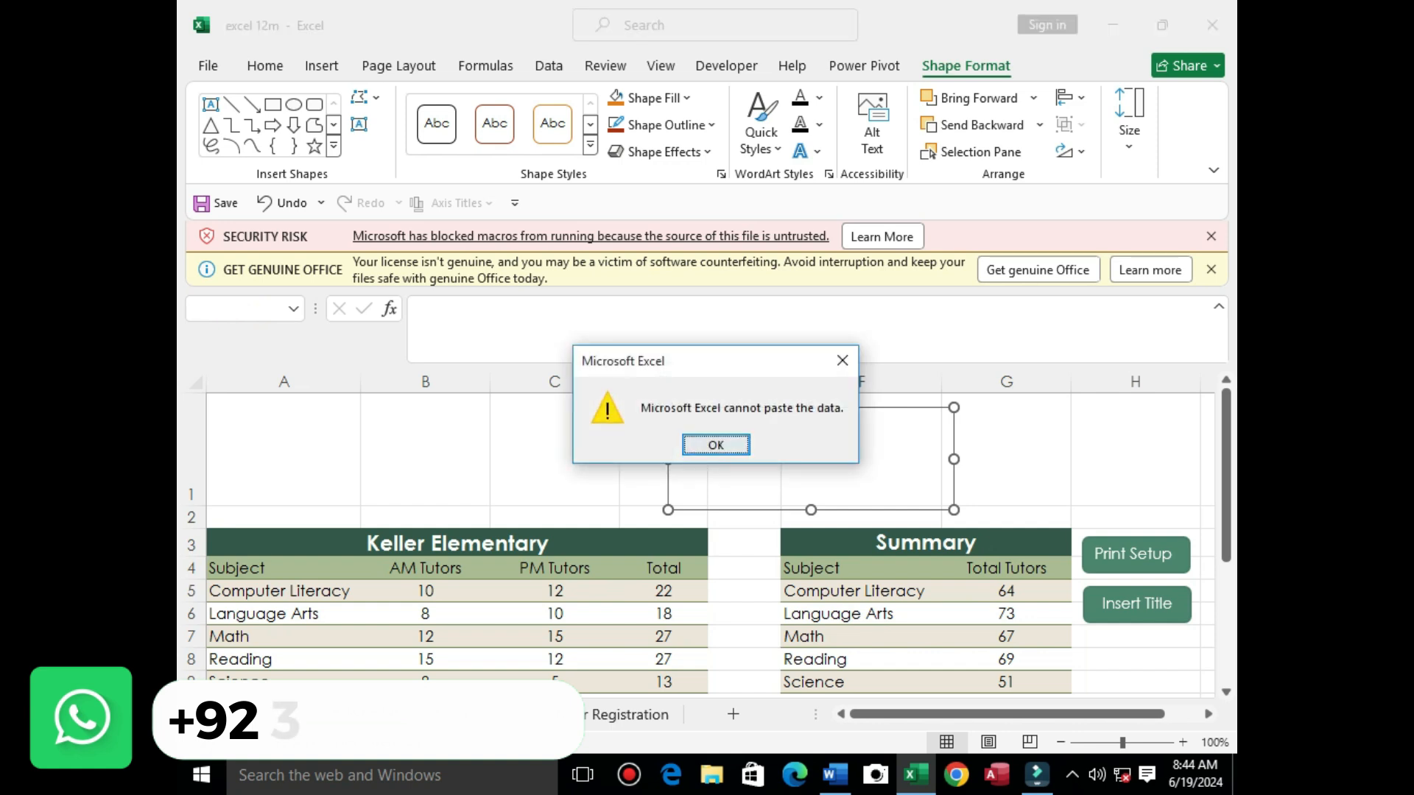
pyautogui.click(723, 445)
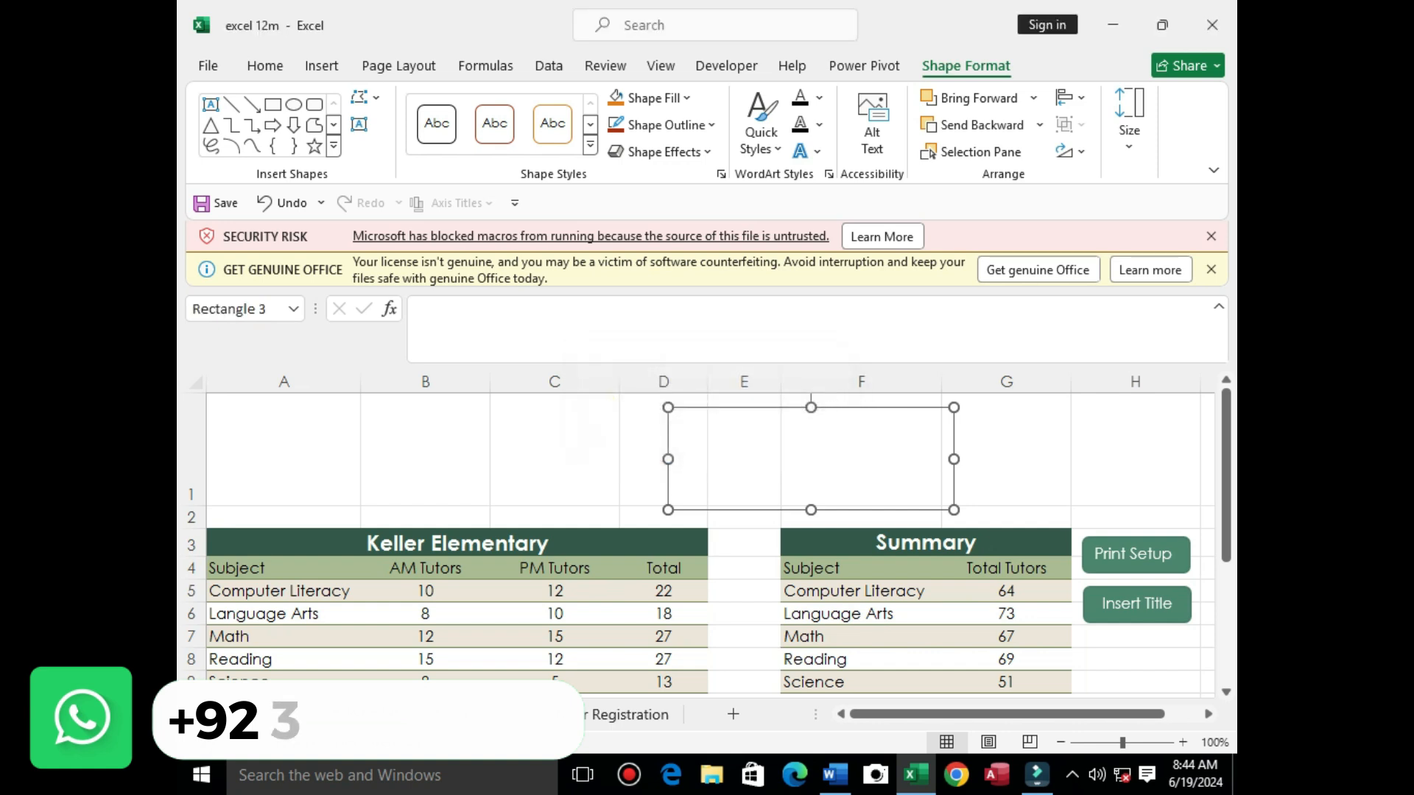
# Step: Paste the copied title Penta Tutoring Program into cell E1 with source formatting kept
pyautogui.rightClick(735, 448)
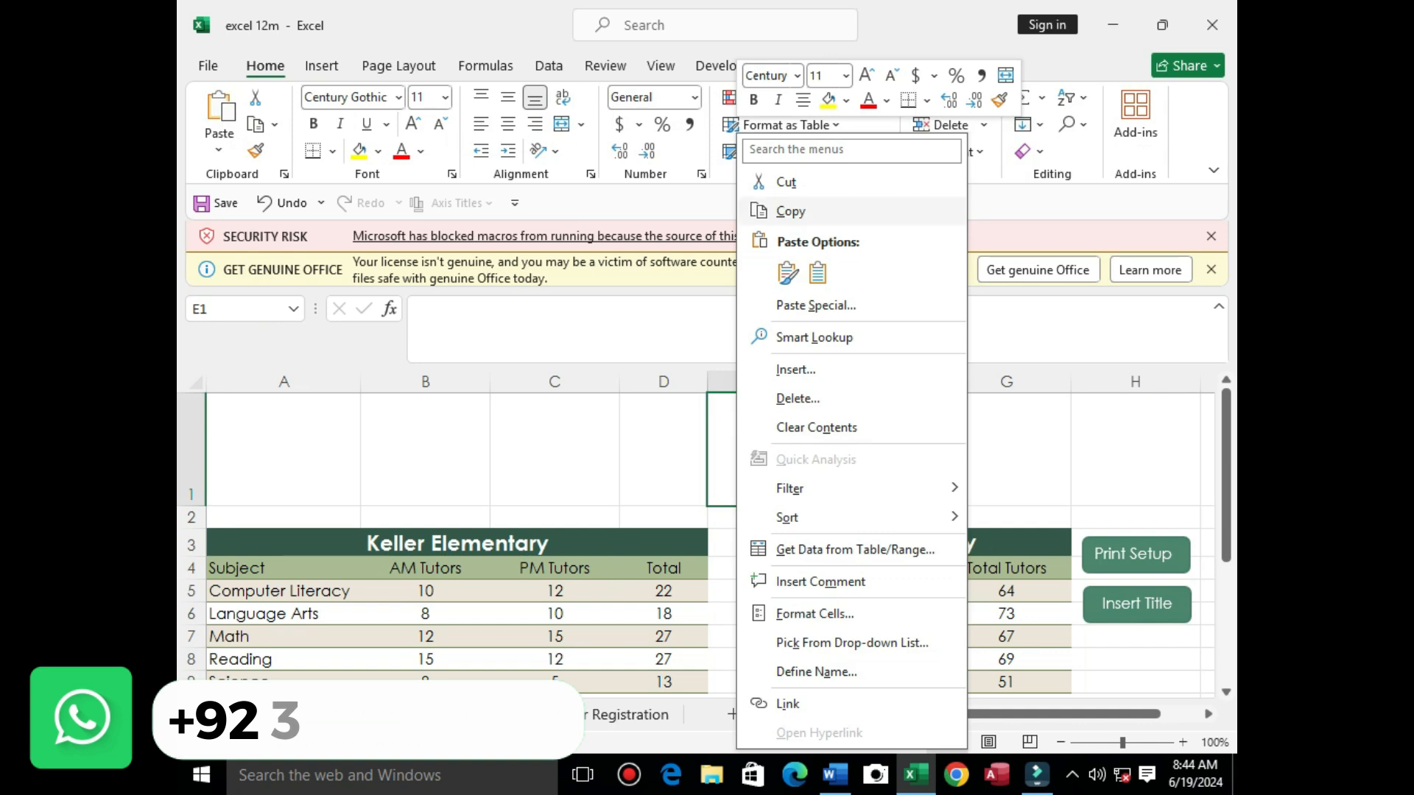
pyautogui.click(787, 273)
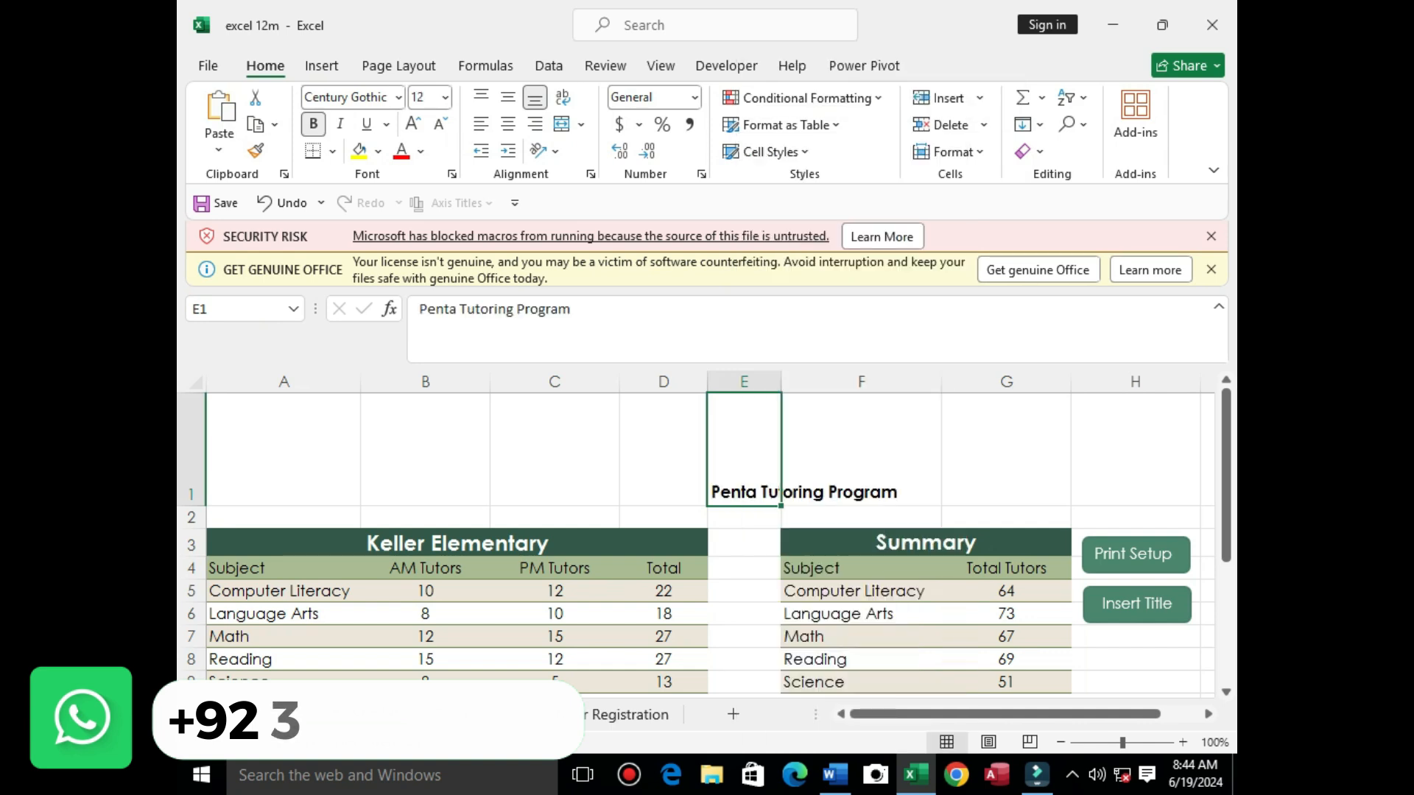
pyautogui.click(846, 449)
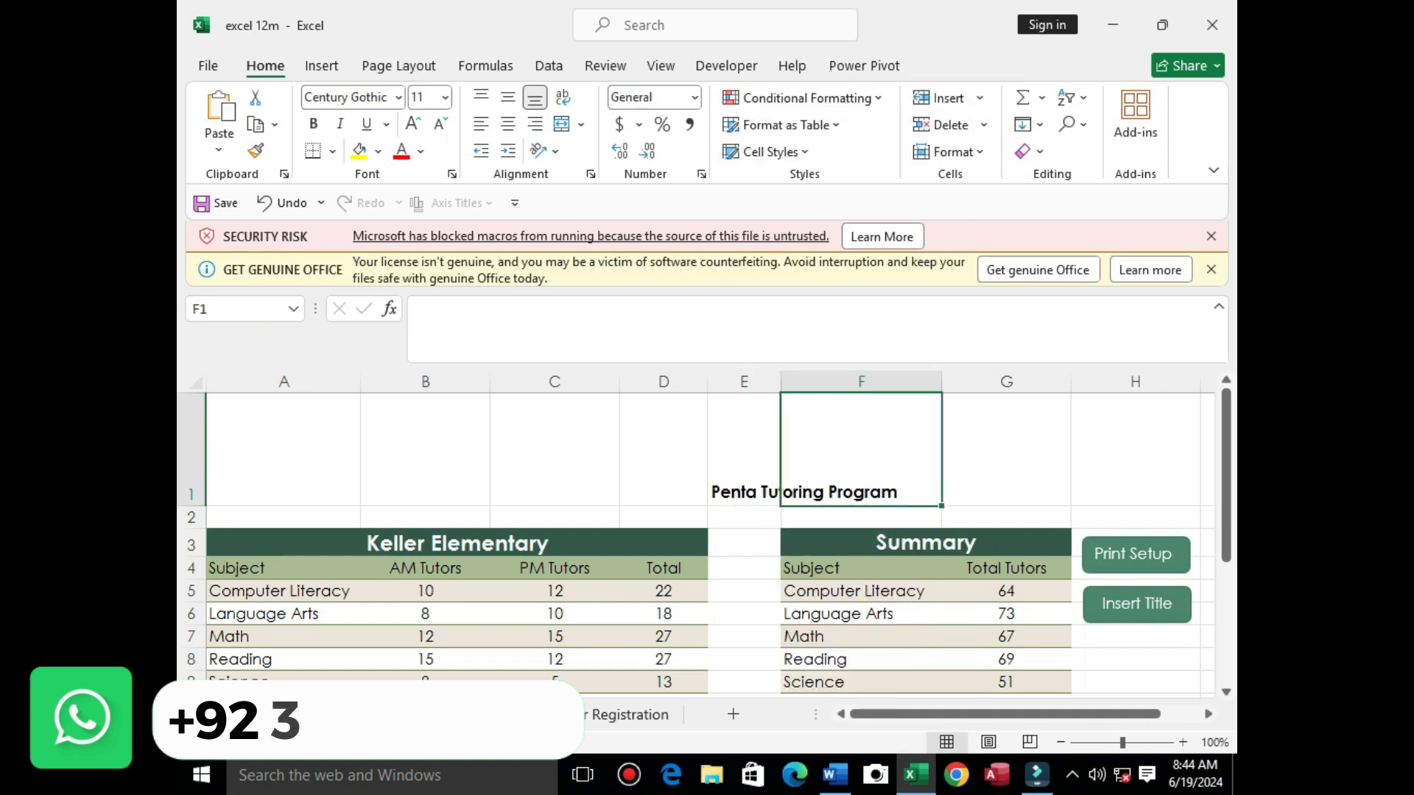
# Step: Copy the range E1:F1 and clear the title text from those cells
pyautogui.click(743, 449)
pyautogui.moveTo(780, 492); pyautogui.dragTo(854, 471)
pyautogui.click(275, 124)
pyautogui.click(284, 149)
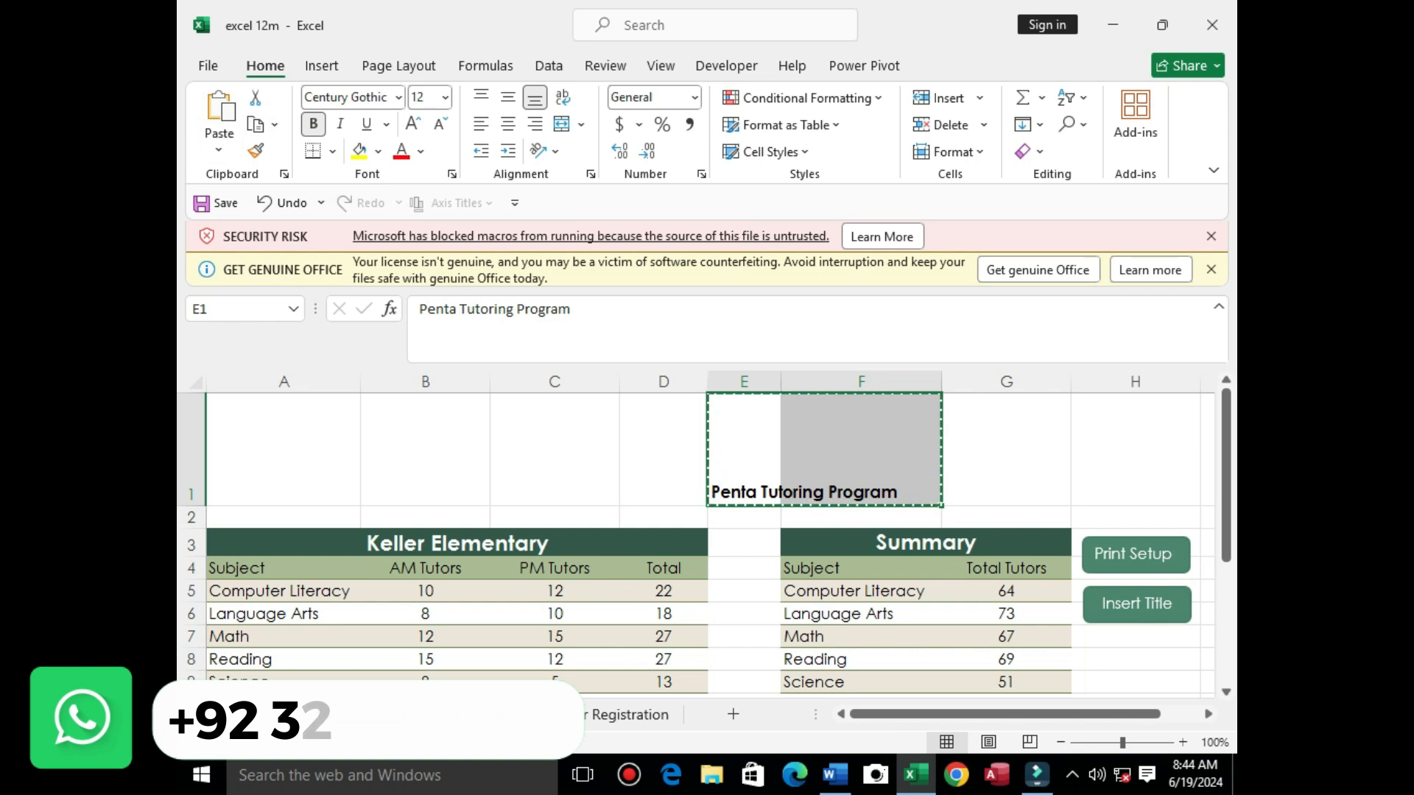
pyautogui.press('Delete')
pyautogui.click(862, 450)
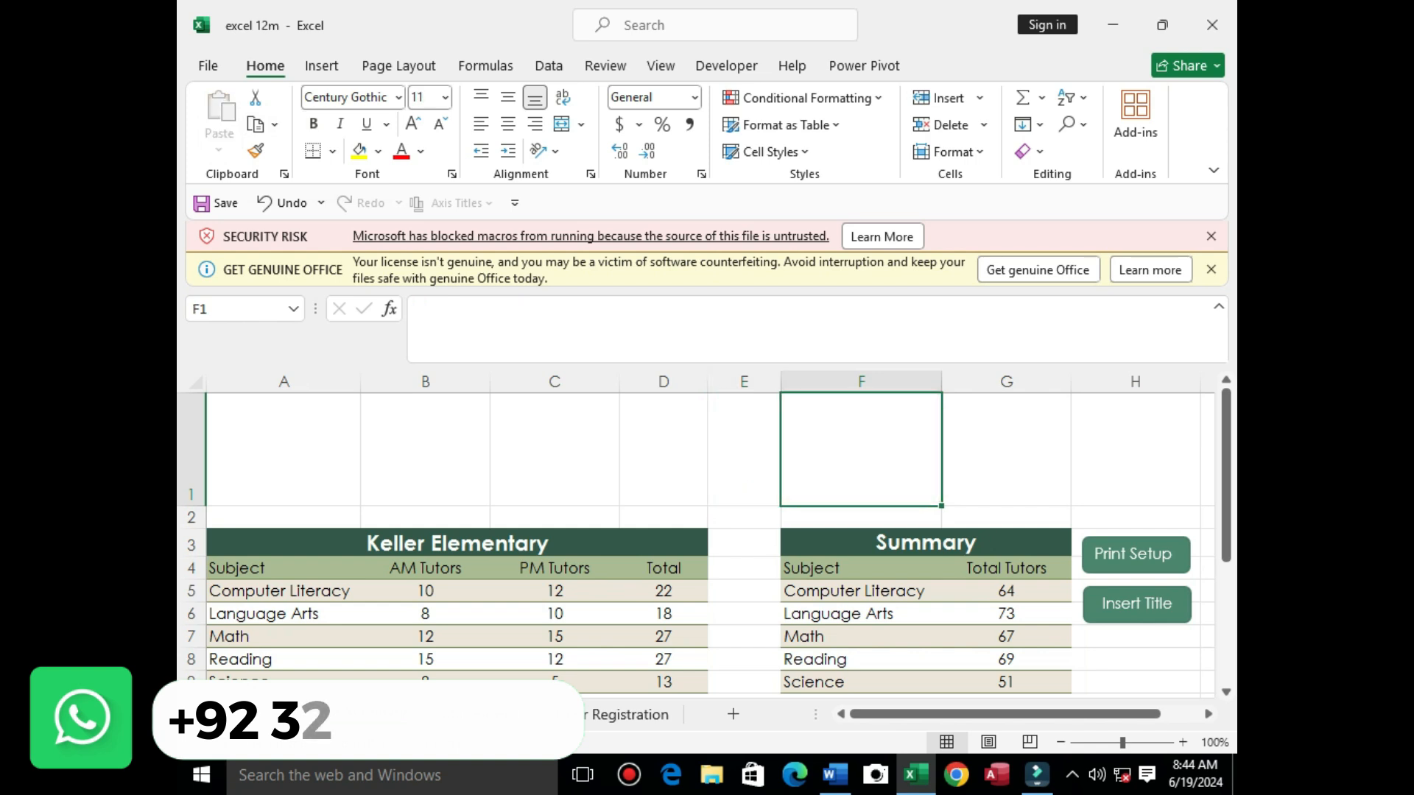
# Step: Insert another WordArt in the Fill: Dark Red, Accent color 1; Shadow style and place it in row 1
pyautogui.click(322, 66)
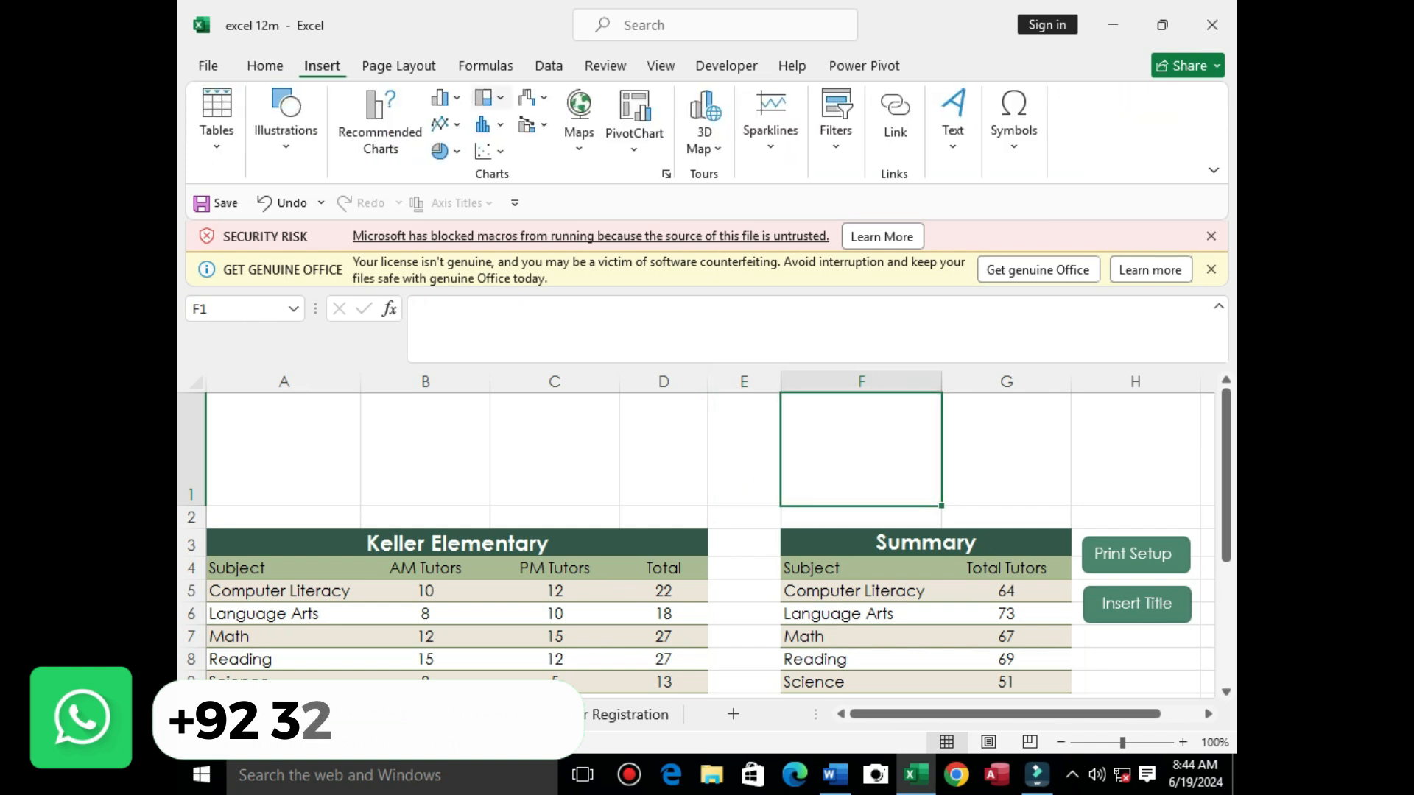
pyautogui.click(953, 122)
pyautogui.click(1057, 214)
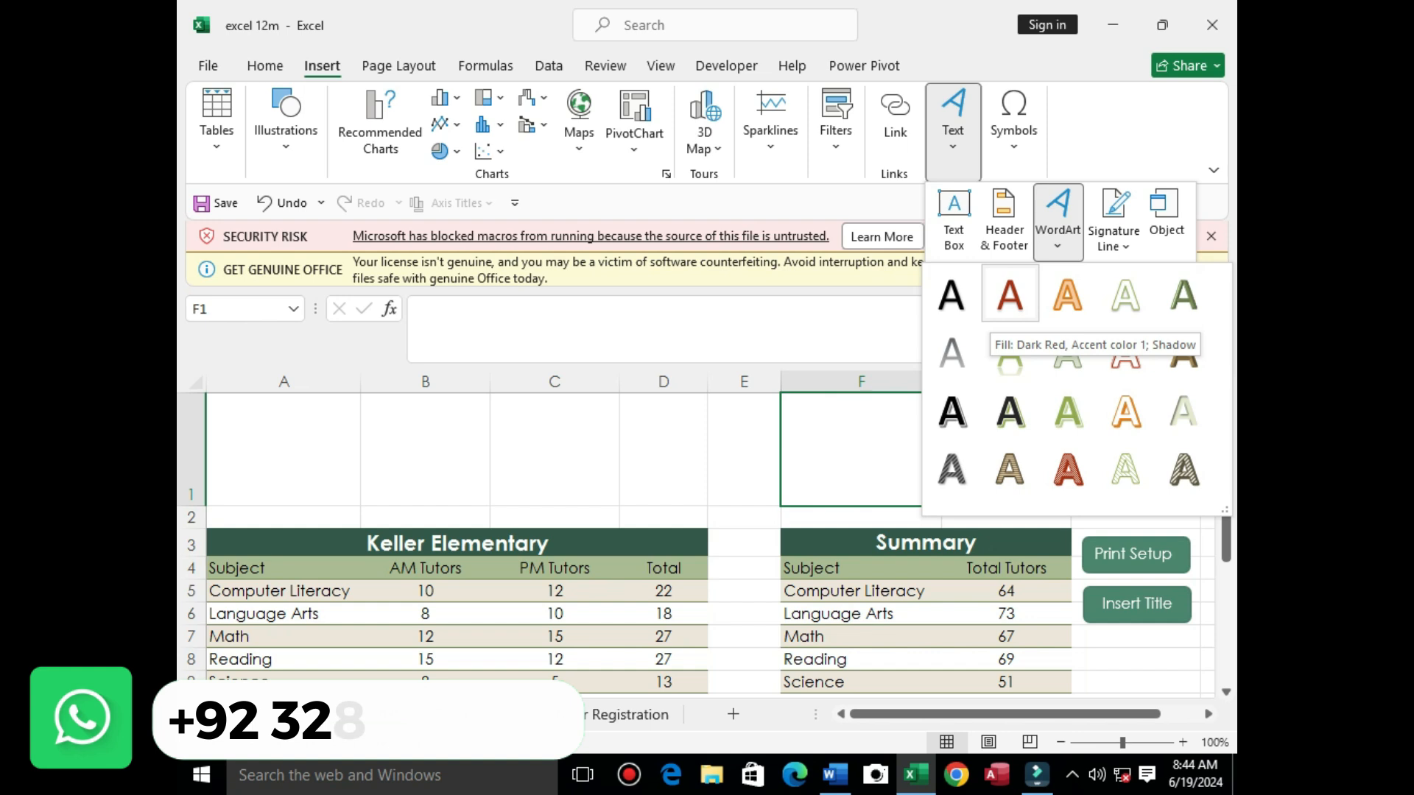
pyautogui.click(1009, 295)
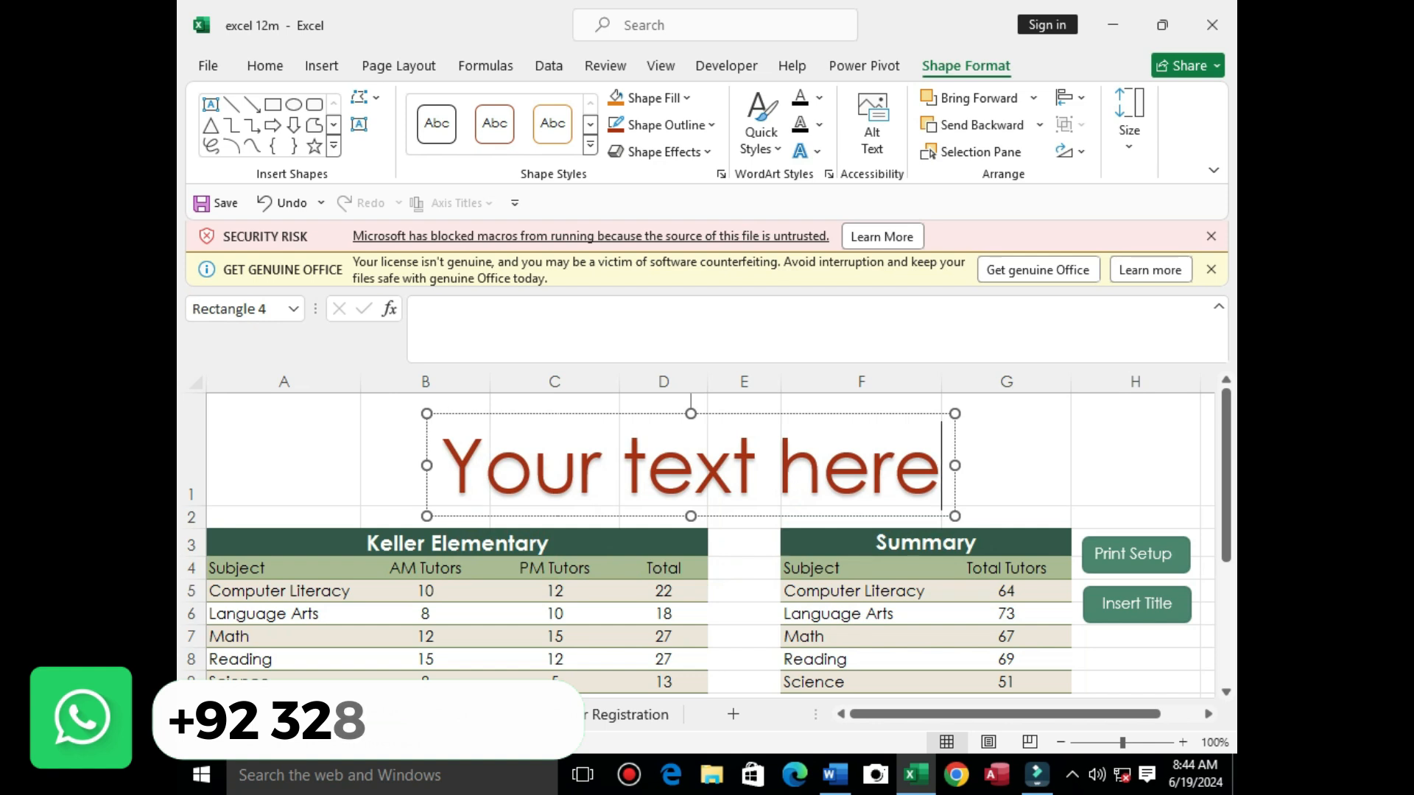
# Step: Erase the placeholder text Your text here from the WordArt box
pyautogui.press('BackSpace')
pyautogui.press('BackSpace')
pyautogui.press('BackSpace')
pyautogui.press('BackSpace')
pyautogui.press('BackSpace')
pyautogui.press('BackSpace')
pyautogui.press('BackSpace')
pyautogui.press('BackSpace')
pyautogui.press('BackSpace')
pyautogui.press('BackSpace')
pyautogui.press('BackSpace')
pyautogui.press('BackSpace')
pyautogui.press('BackSpace')
pyautogui.press('BackSpace')
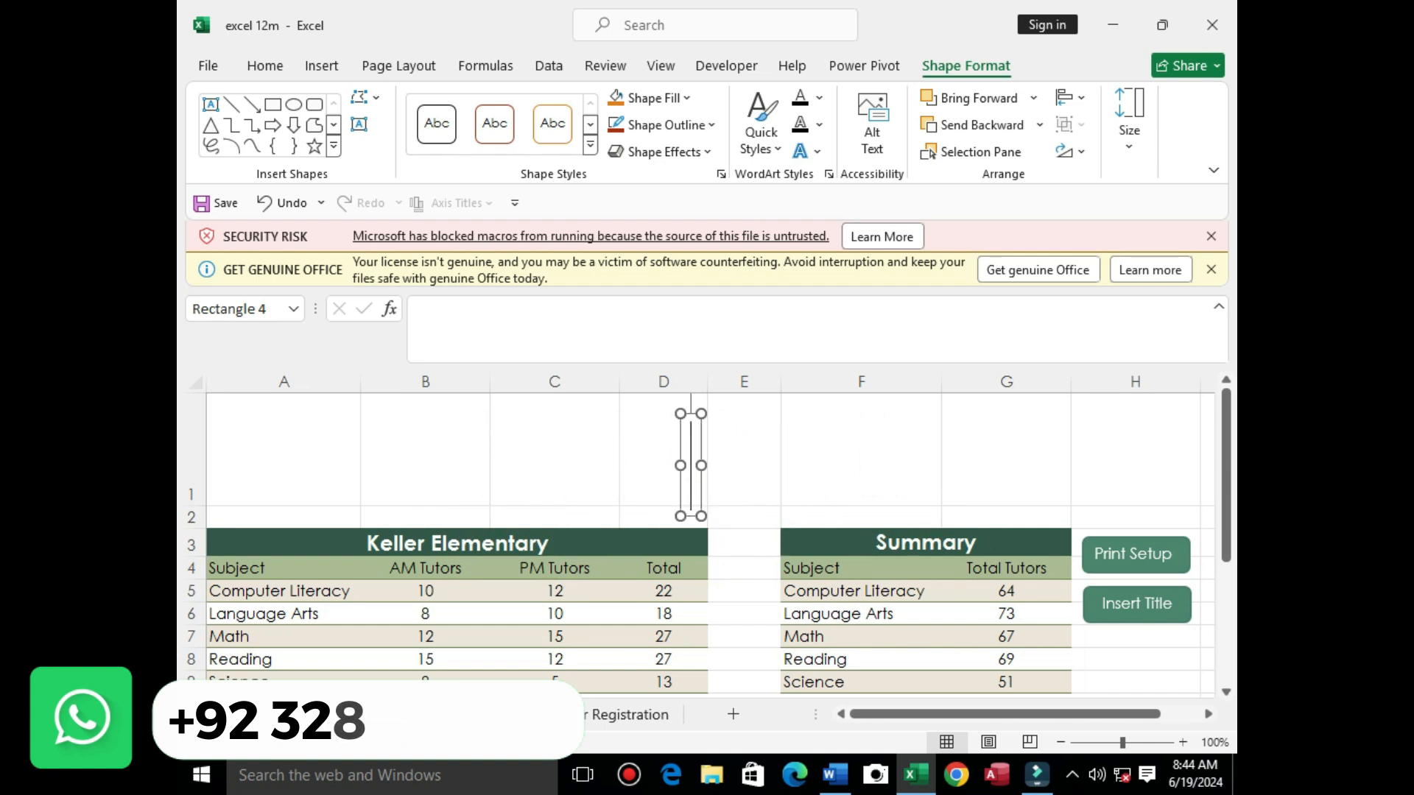
# Step: Copy Penta Tutoring Program from step 2b of the Word instructions and return to the Excel workbook
pyautogui.click(834, 775)
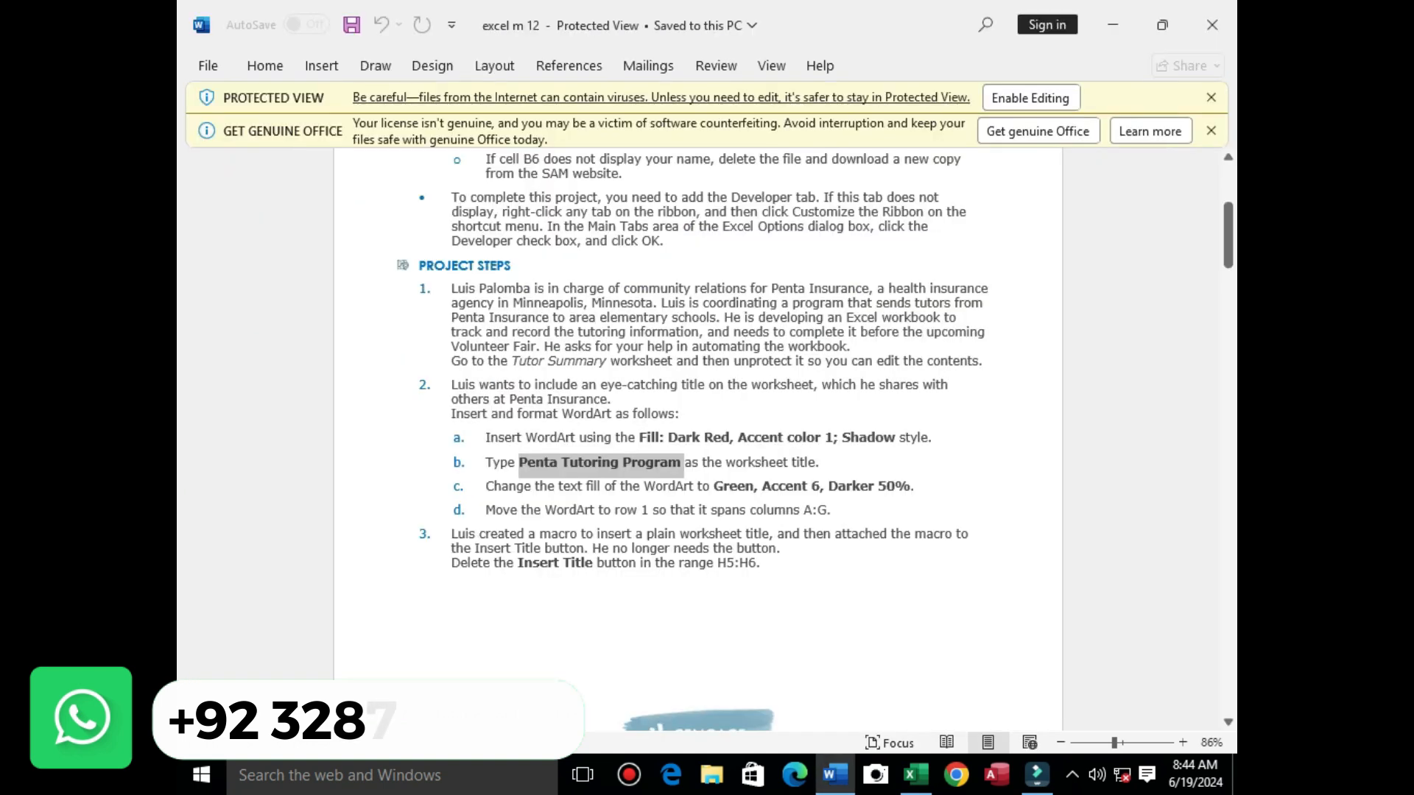
pyautogui.rightClick(656, 462)
pyautogui.click(692, 337)
pyautogui.click(915, 775)
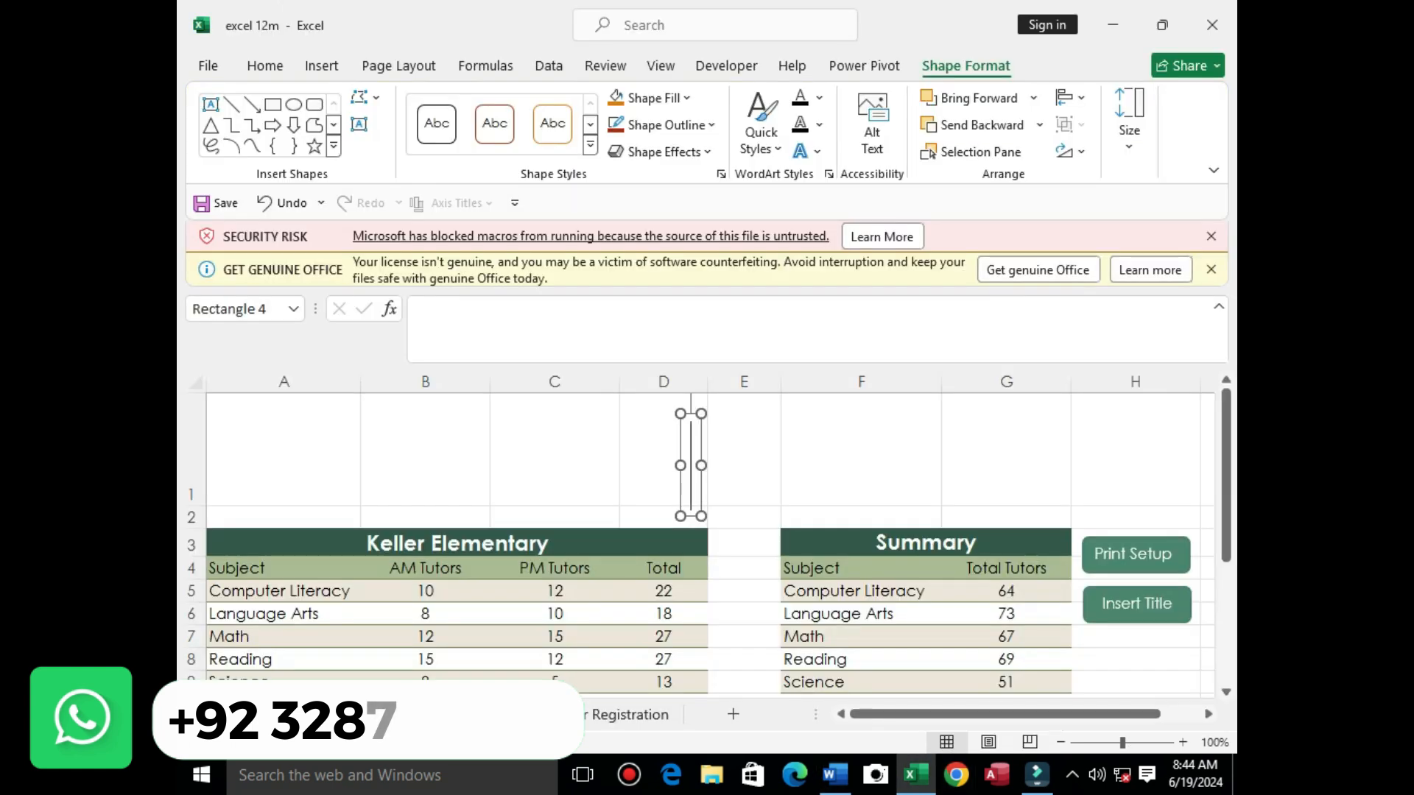
# Step: Widen the empty WordArt box across columns D to F and paste the copied title into cell F1
pyautogui.moveTo(701, 465); pyautogui.dragTo(880, 465)
pyautogui.rightClick(800, 464)
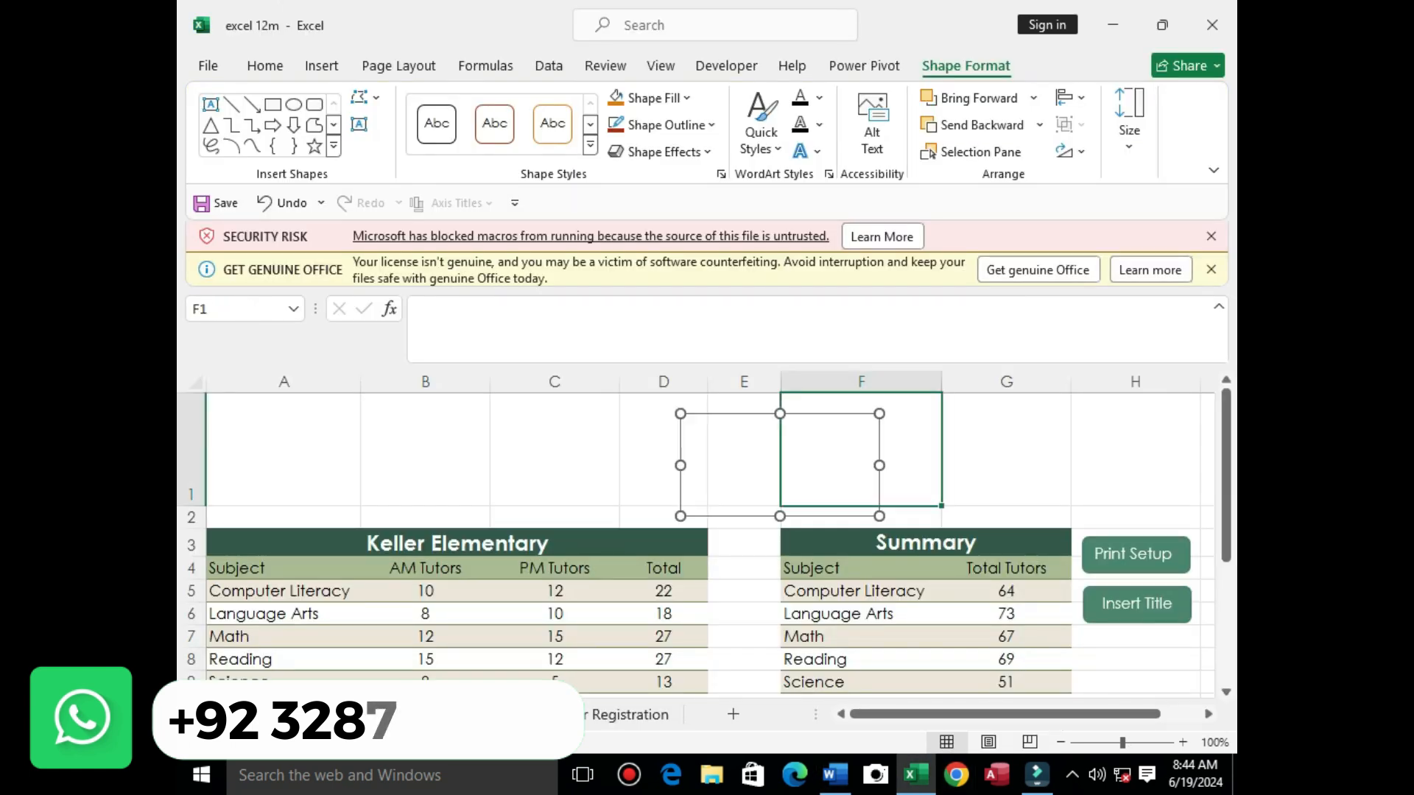
pyautogui.click(850, 272)
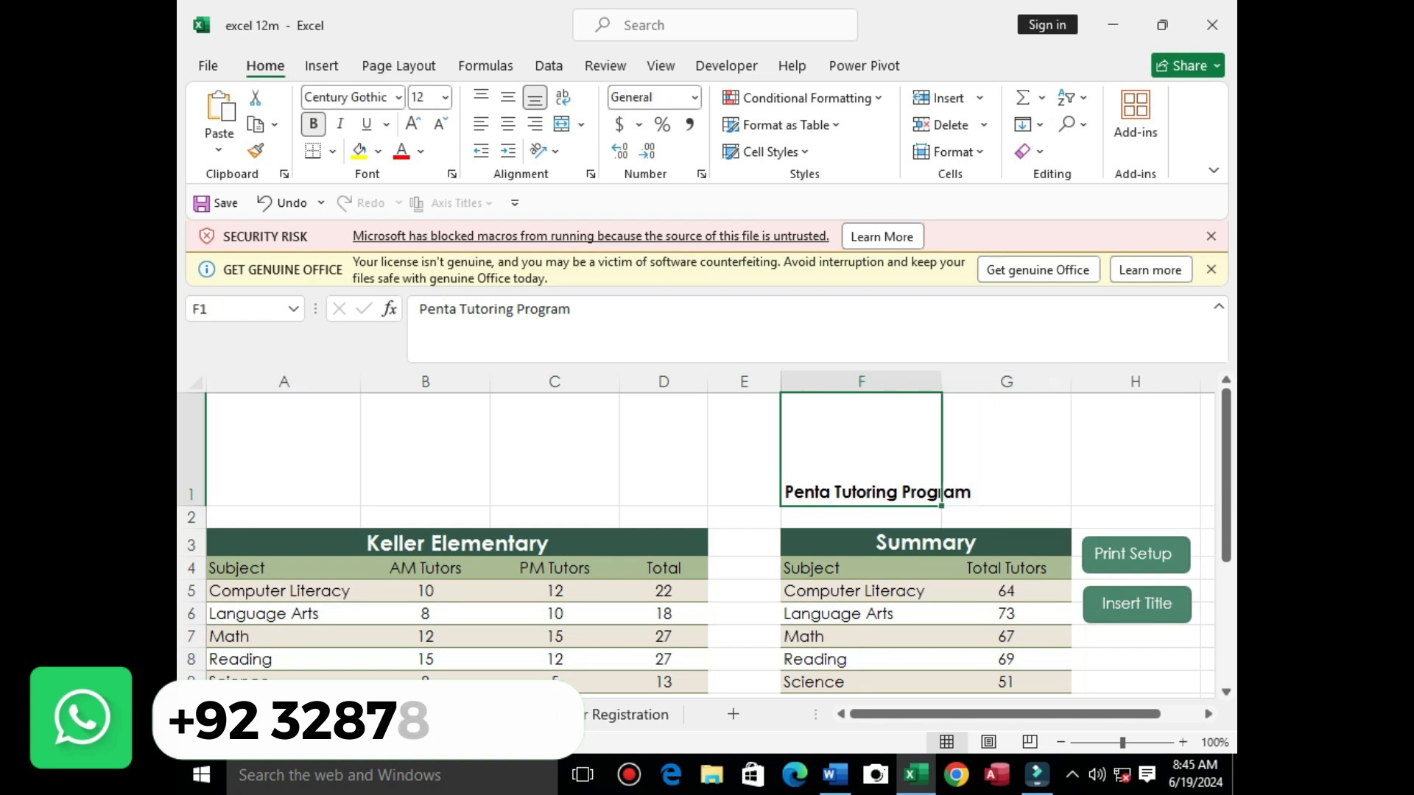
# Step: Move the pasted title from F1 to G1, copy it and clear the cell
pyautogui.moveTo(942, 492); pyautogui.dragTo(1064, 492)
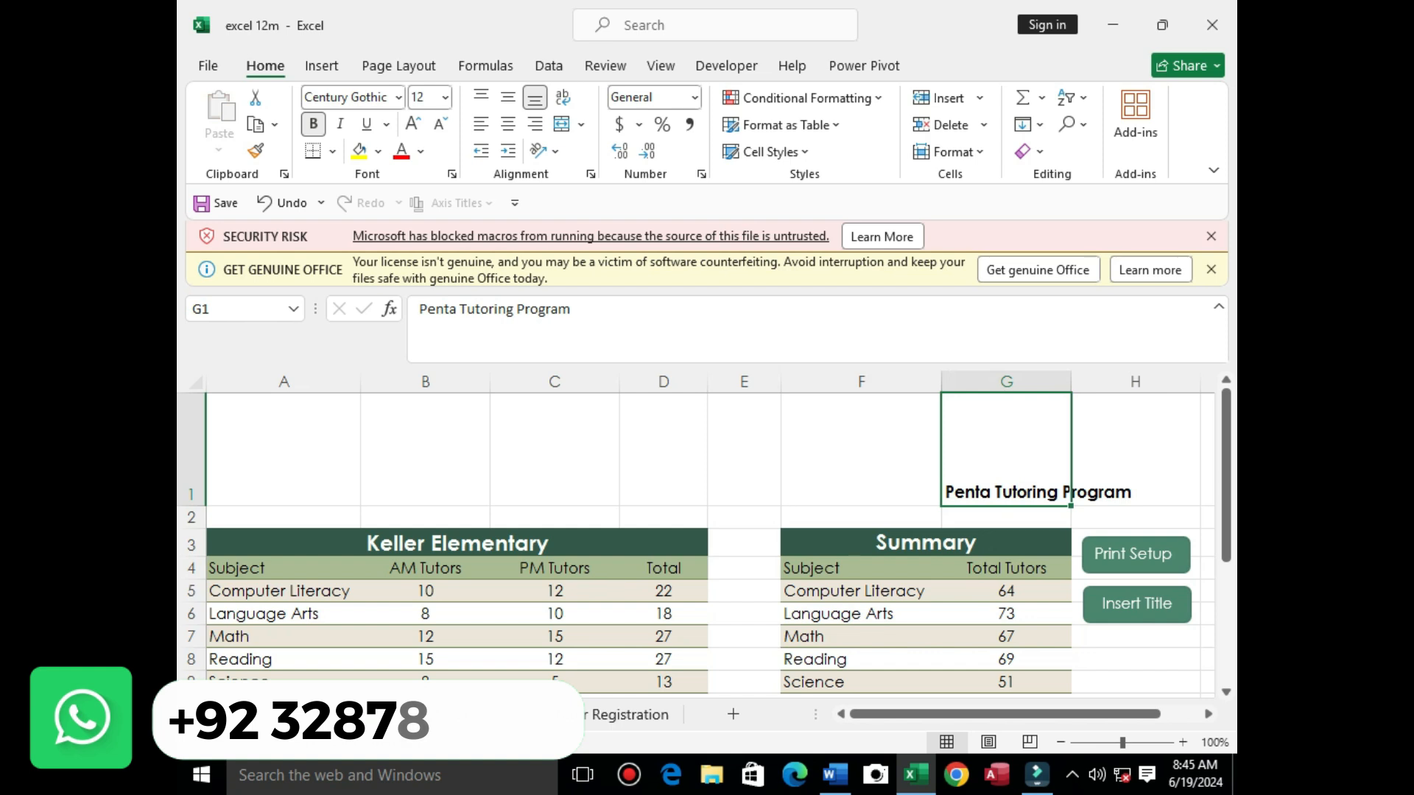
pyautogui.click(274, 125)
pyautogui.click(287, 148)
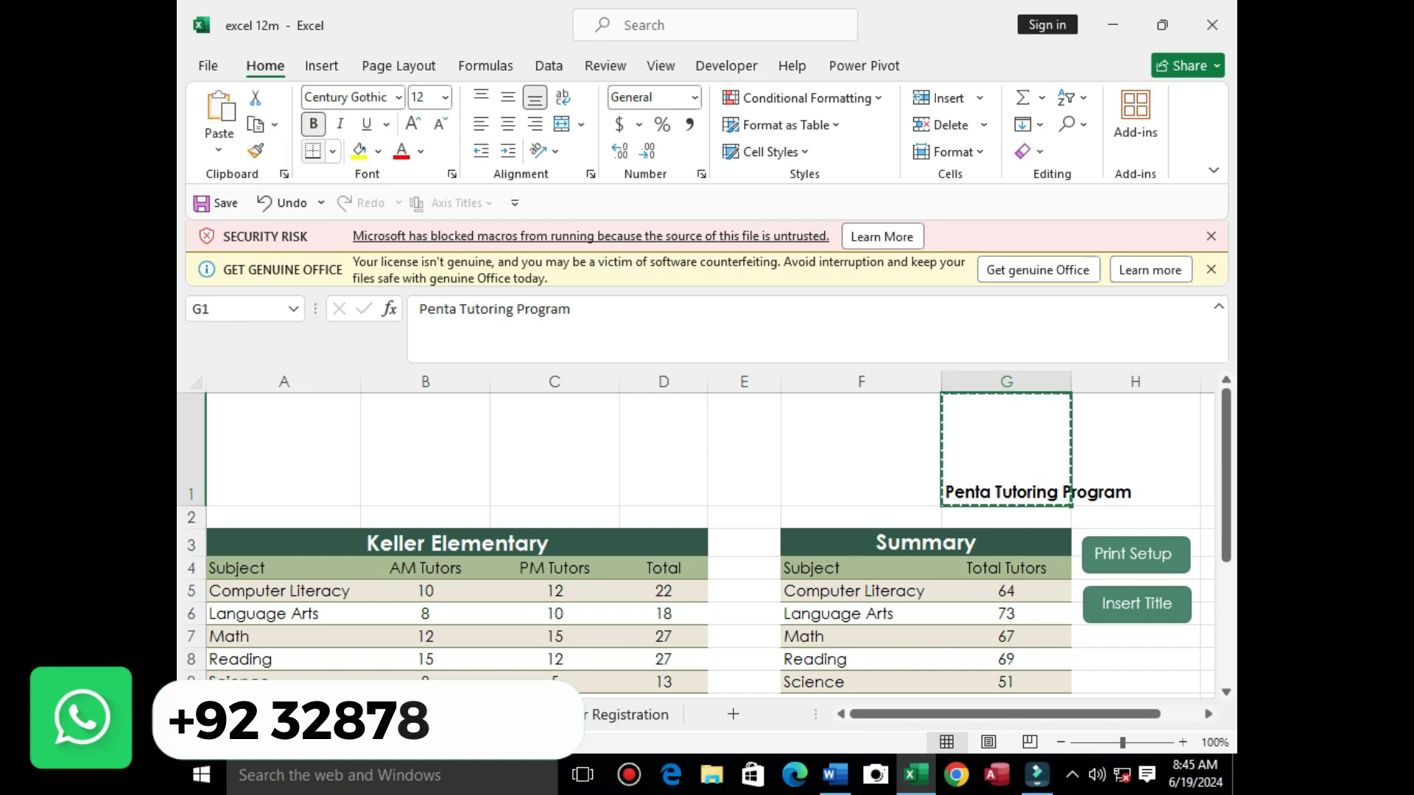
pyautogui.press('Delete')
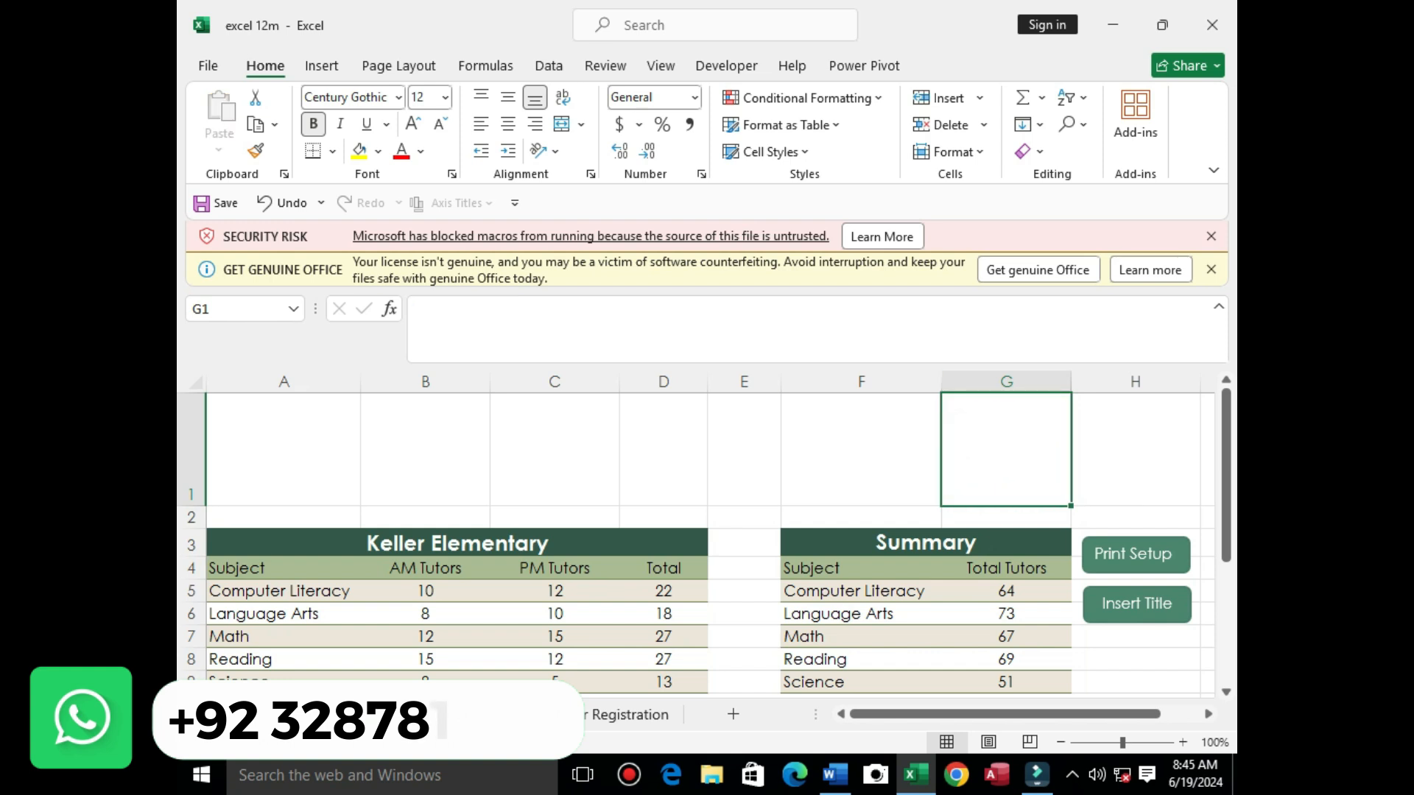
# Step: Insert a new WordArt in the Fill: Dark Red, Accent color 1; Shadow style and move it up to row 1
pyautogui.click(322, 65)
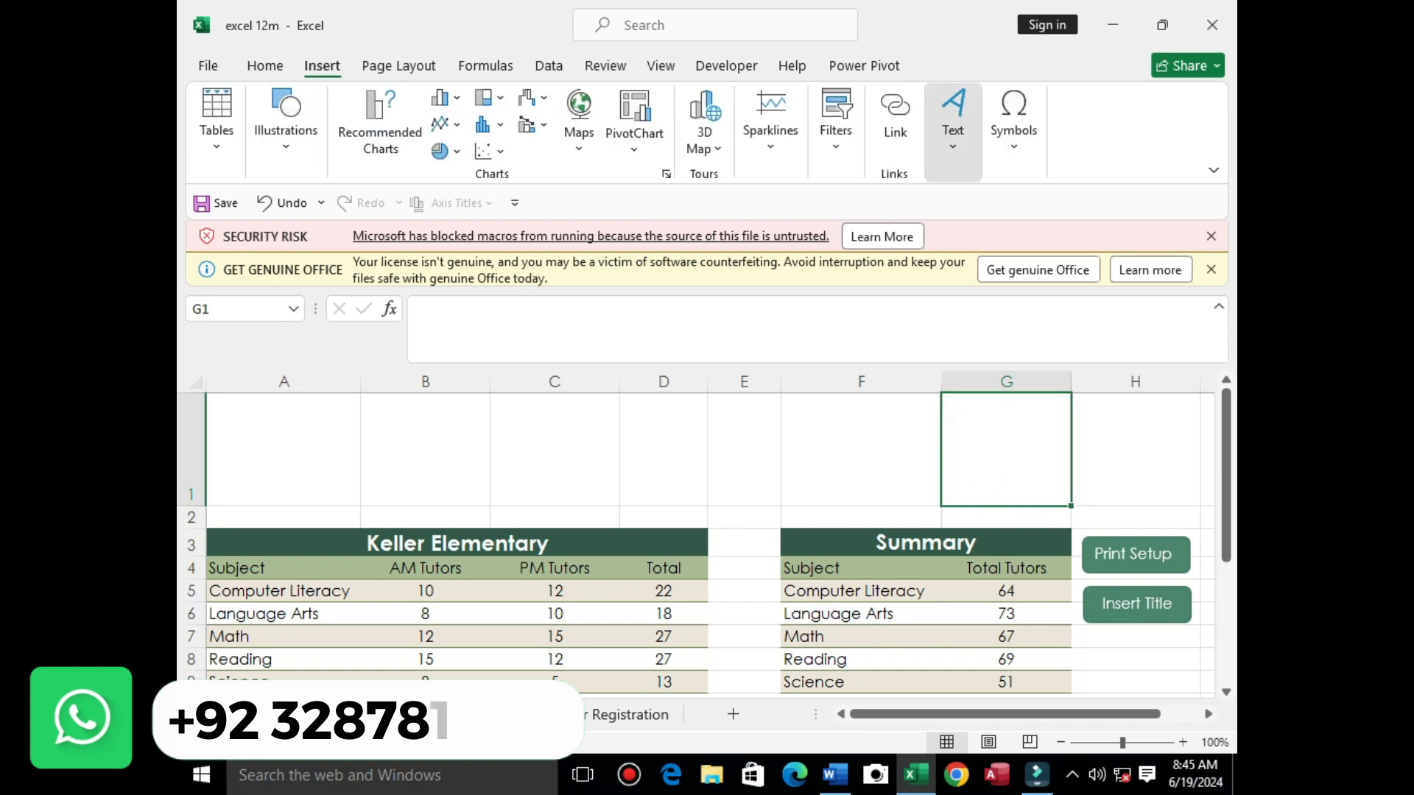
pyautogui.click(953, 121)
pyautogui.click(1057, 217)
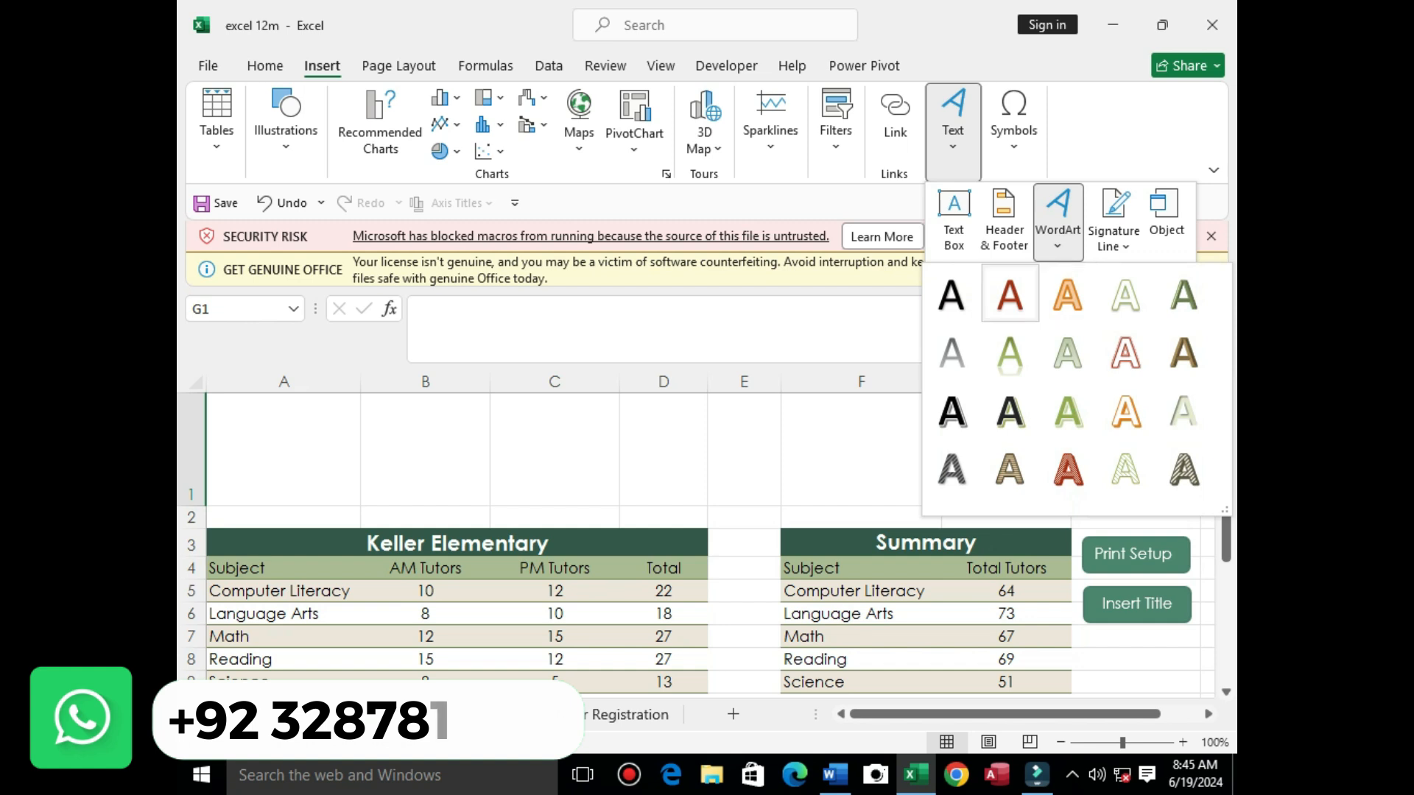
pyautogui.click(1009, 294)
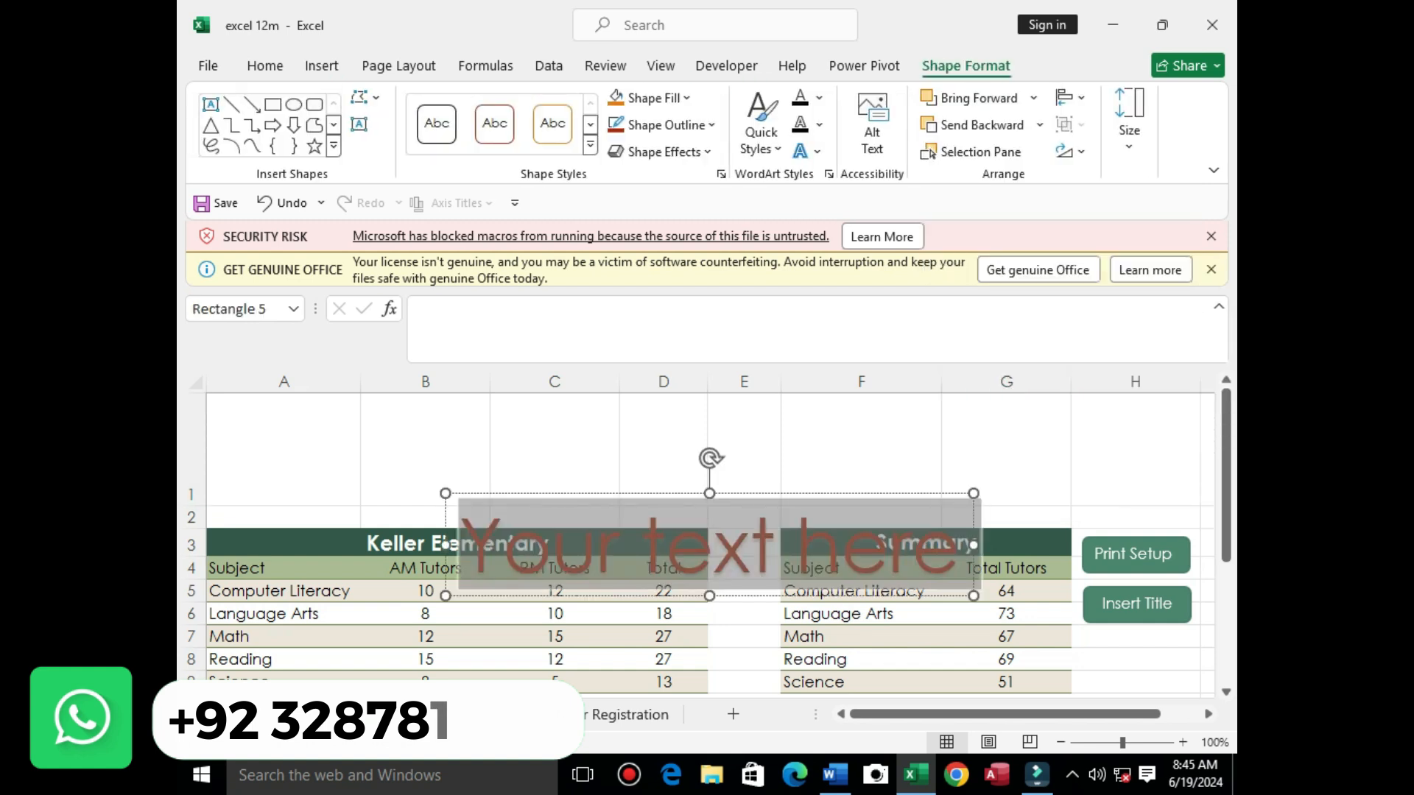
pyautogui.moveTo(671, 465)
pyautogui.mouseDown()
pyautogui.moveTo(709, 544)
pyautogui.moveTo(692, 457)
pyautogui.mouseUp()
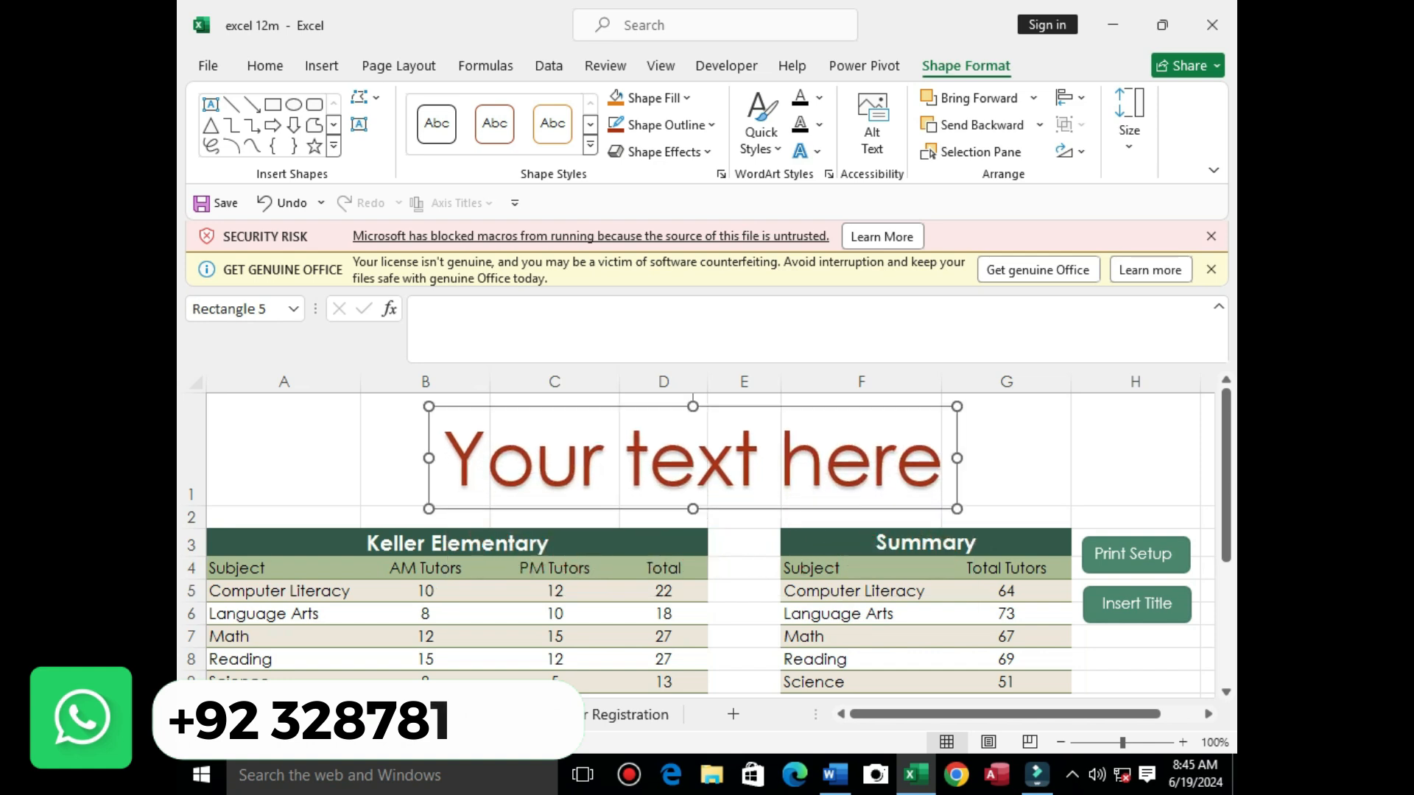
# Step: Delete all of the placeholder text inside the new WordArt box
pyautogui.click(943, 458)
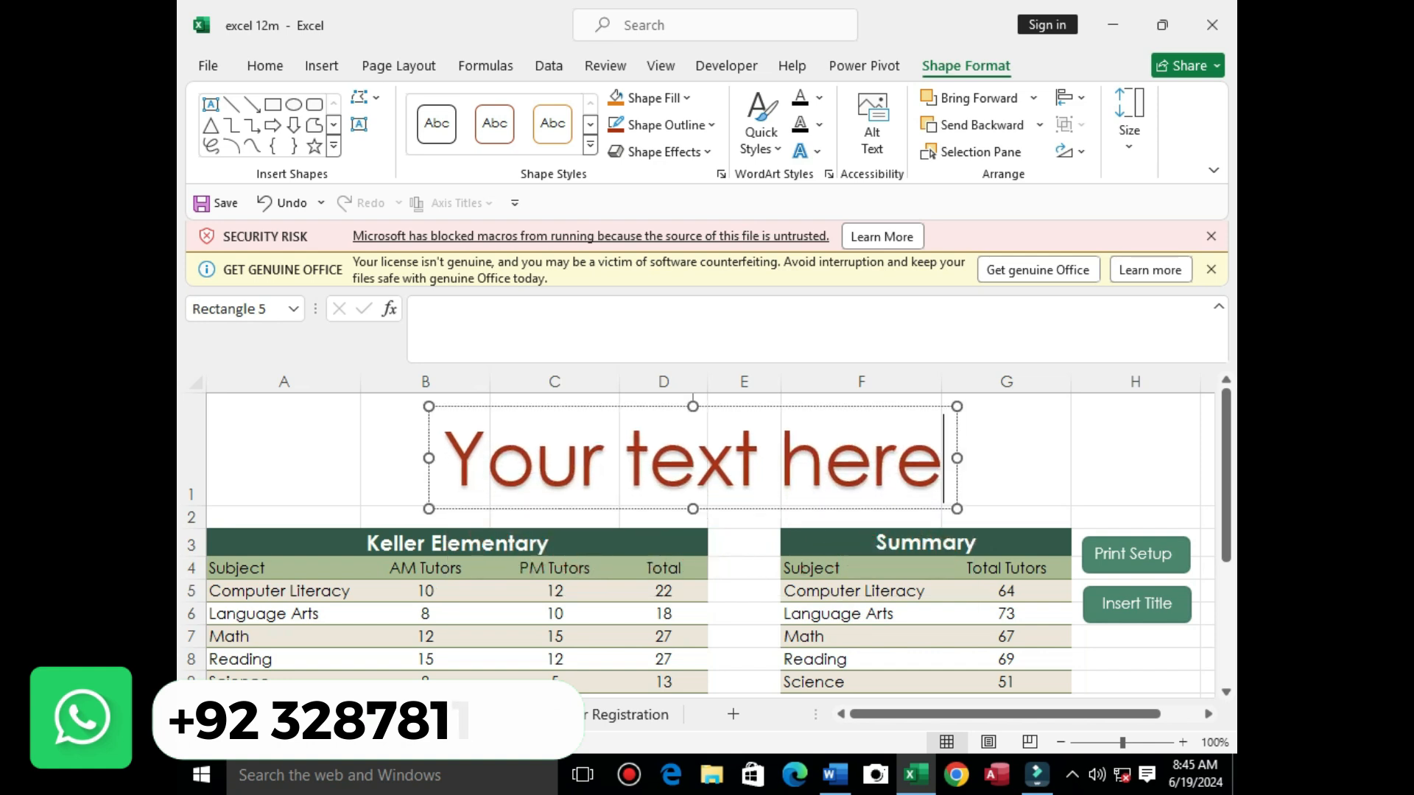
pyautogui.press('BackSpace')
pyautogui.press('BackSpace')
pyautogui.press('BackSpace')
pyautogui.press('BackSpace')
pyautogui.press('BackSpace')
pyautogui.press('BackSpace')
pyautogui.press('BackSpace')
pyautogui.press('BackSpace')
pyautogui.press('BackSpace')
pyautogui.press('BackSpace')
pyautogui.press('BackSpace')
pyautogui.press('BackSpace')
pyautogui.press('BackSpace')
pyautogui.press('BackSpace')
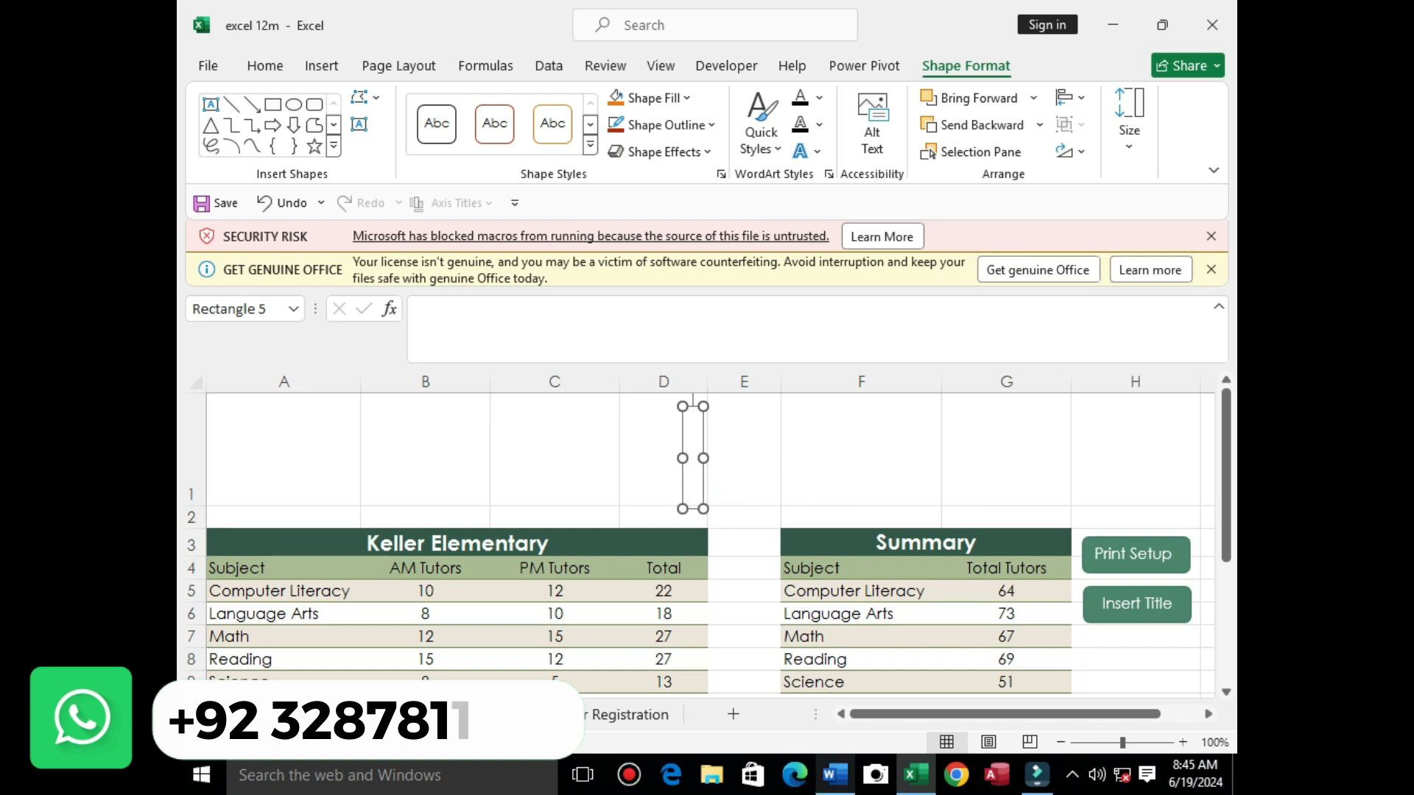
# Step: In the Word instructions, select Penta Tutoring Program in step 2b and copy it
pyautogui.click(834, 774)
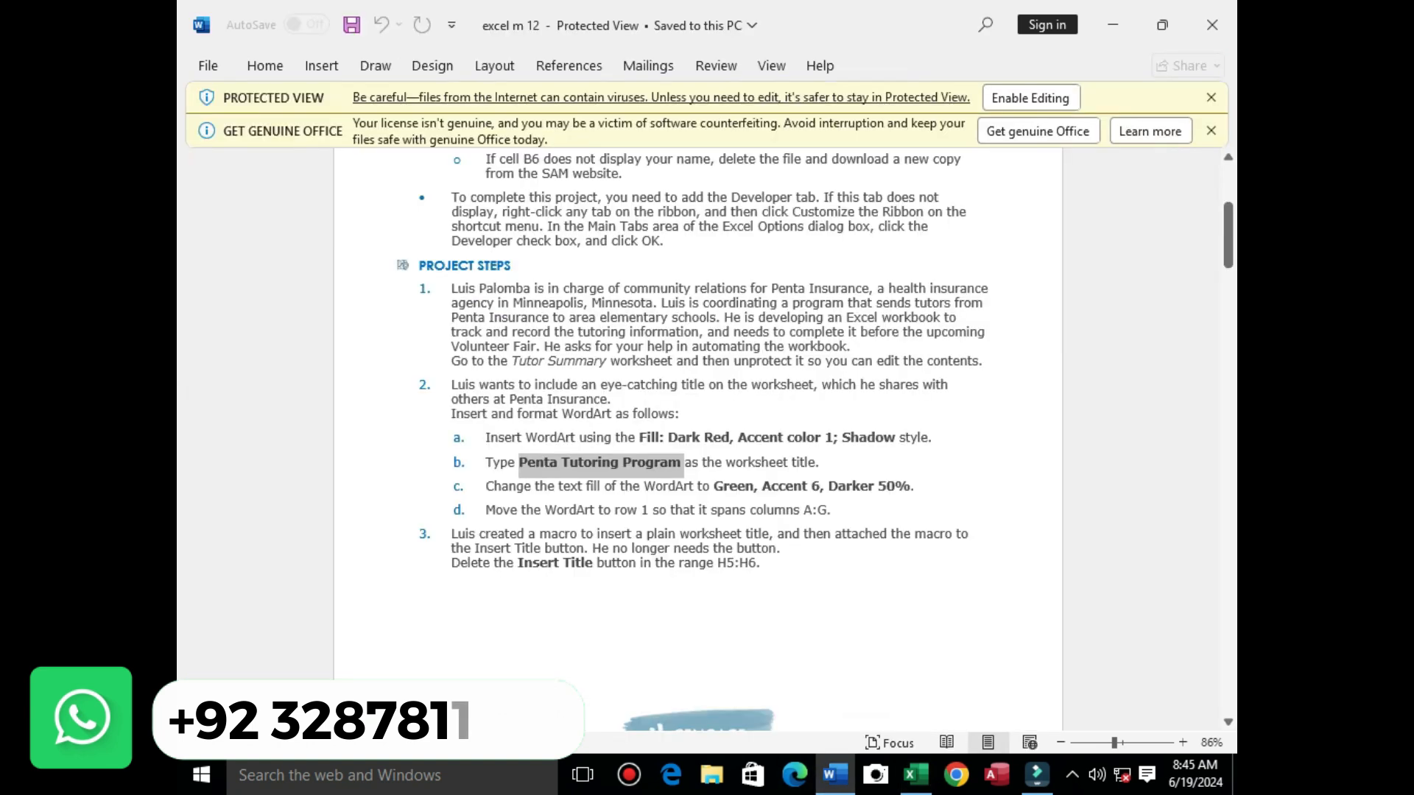
pyautogui.click(761, 563)
pyautogui.moveTo(514, 462); pyautogui.dragTo(543, 463)
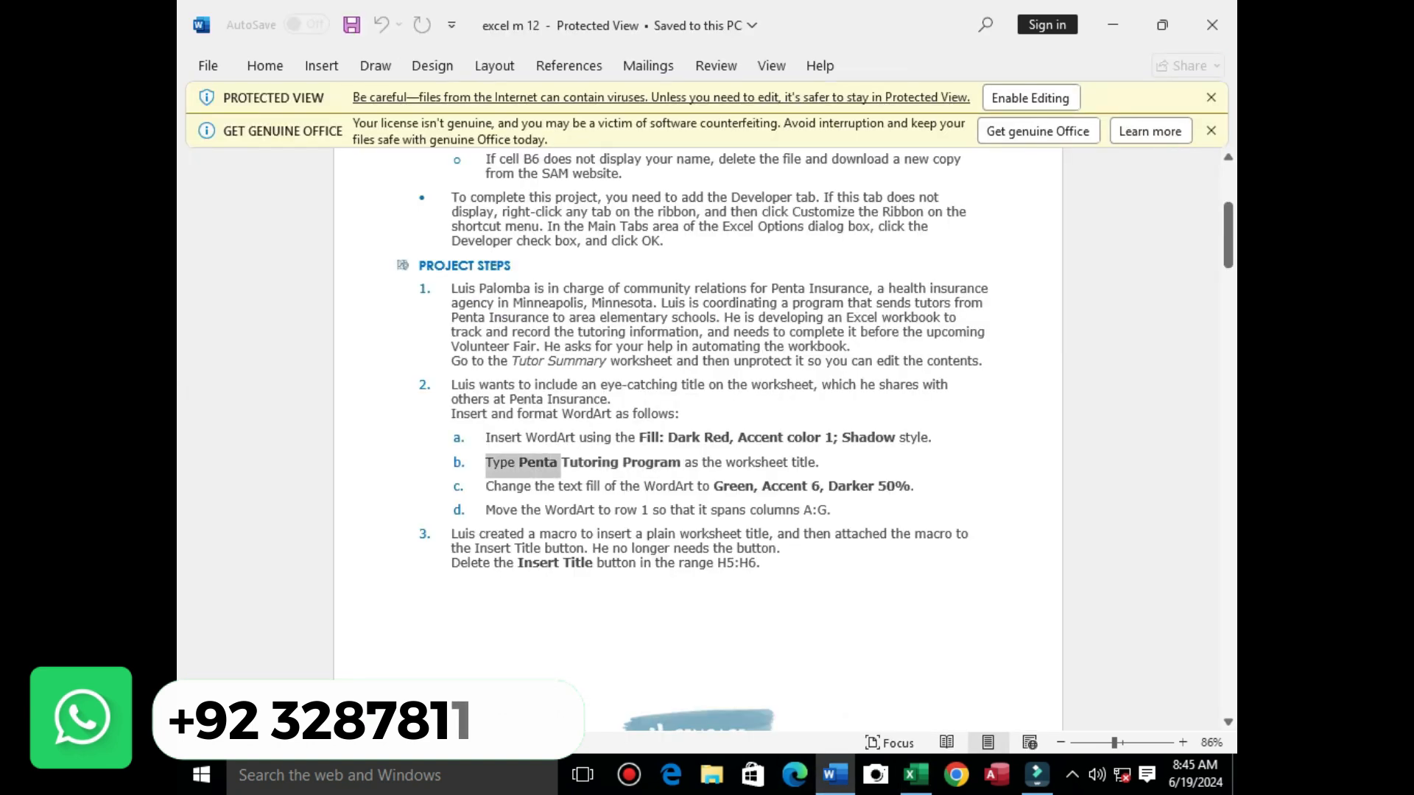
pyautogui.click(726, 564)
pyautogui.moveTo(684, 463); pyautogui.dragTo(518, 462)
pyautogui.rightClick(520, 462)
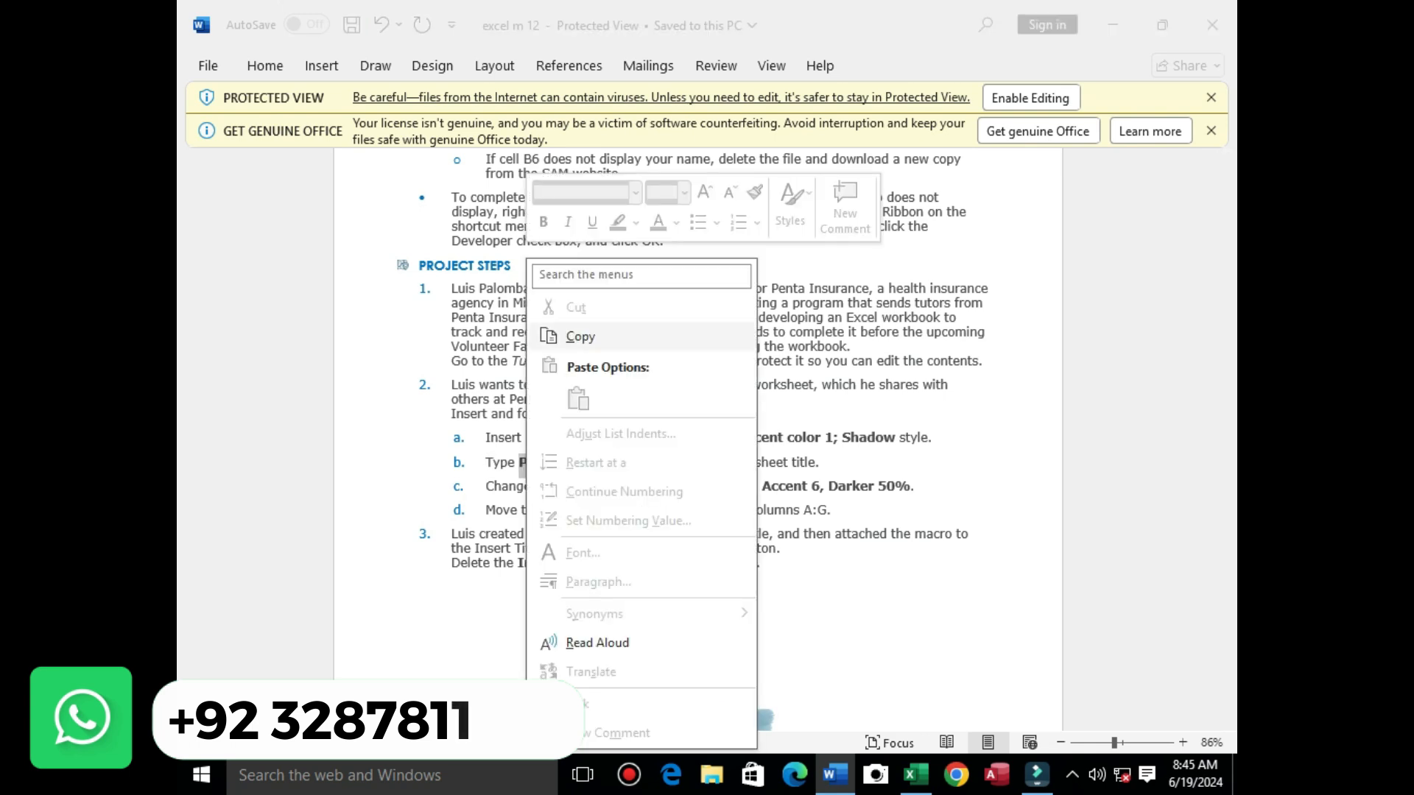
pyautogui.click(580, 337)
# Step: Switch back to Excel, widen the empty WordArt box across columns D to F and try to paste the title into it
pyautogui.click(915, 774)
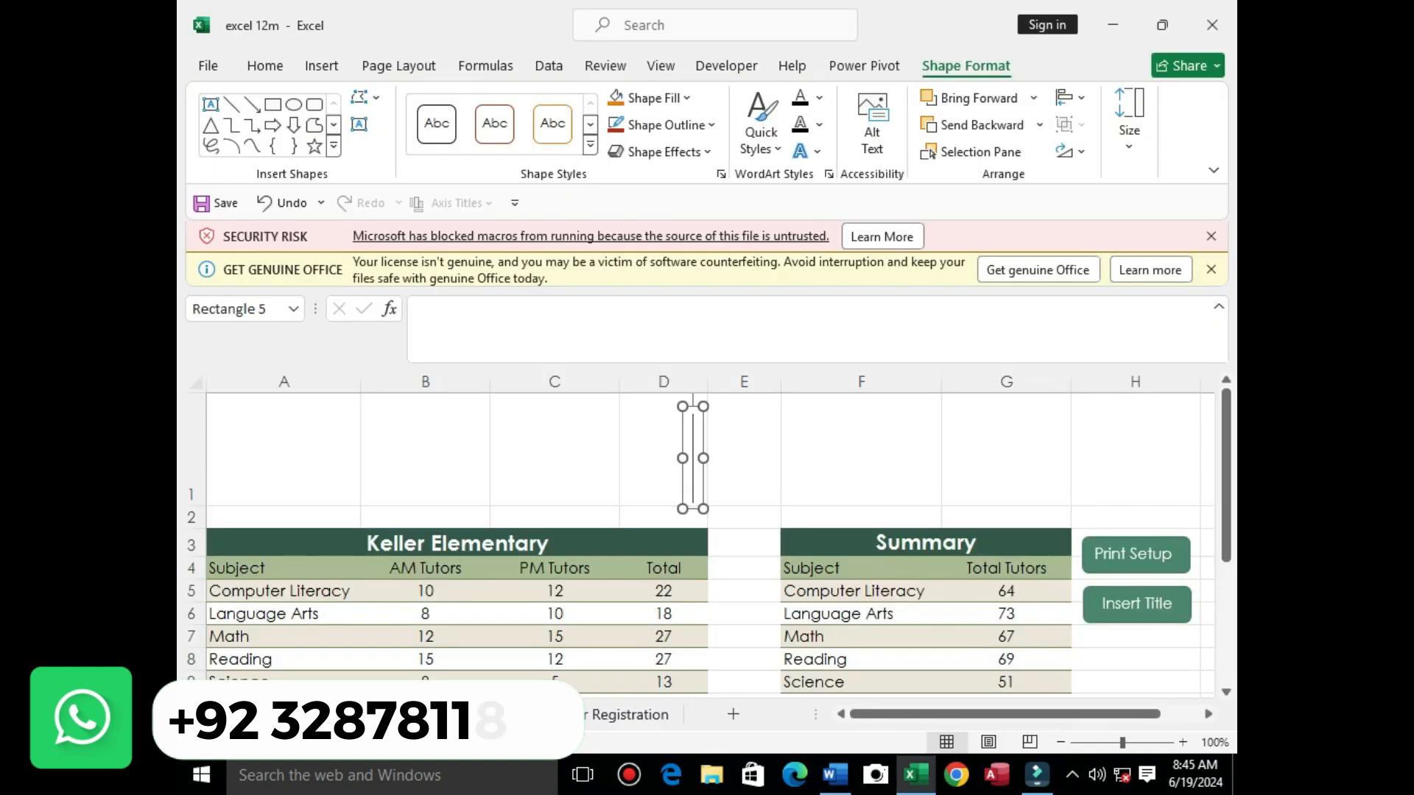
pyautogui.hotkey('ctrl', 'v')
pyautogui.press('Delete')
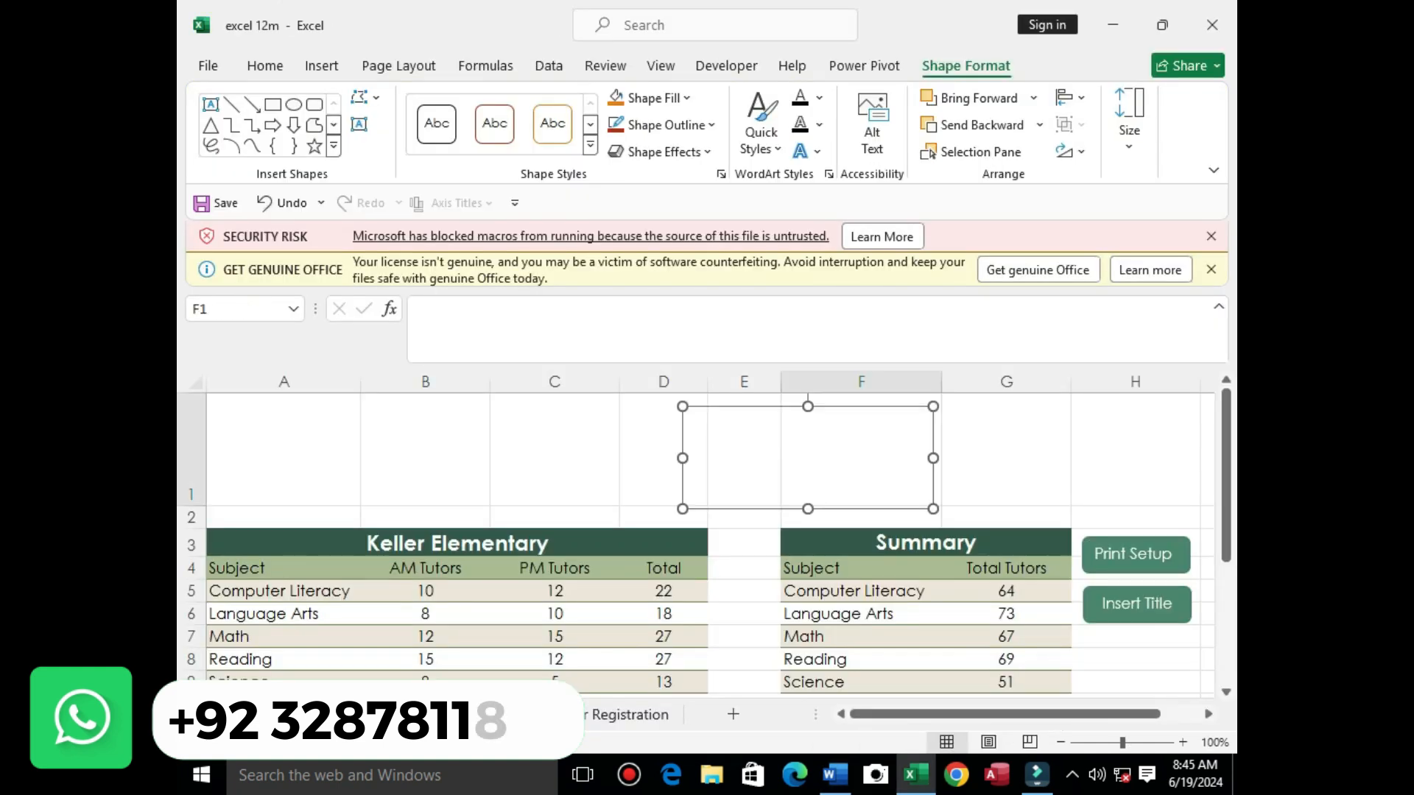
# Step: Insert a fresh WordArt in the Fill: Dark Red, Accent color 1; Shadow style on the Tutor Summary sheet
pyautogui.moveTo(744, 449); pyautogui.dragTo(663, 449)
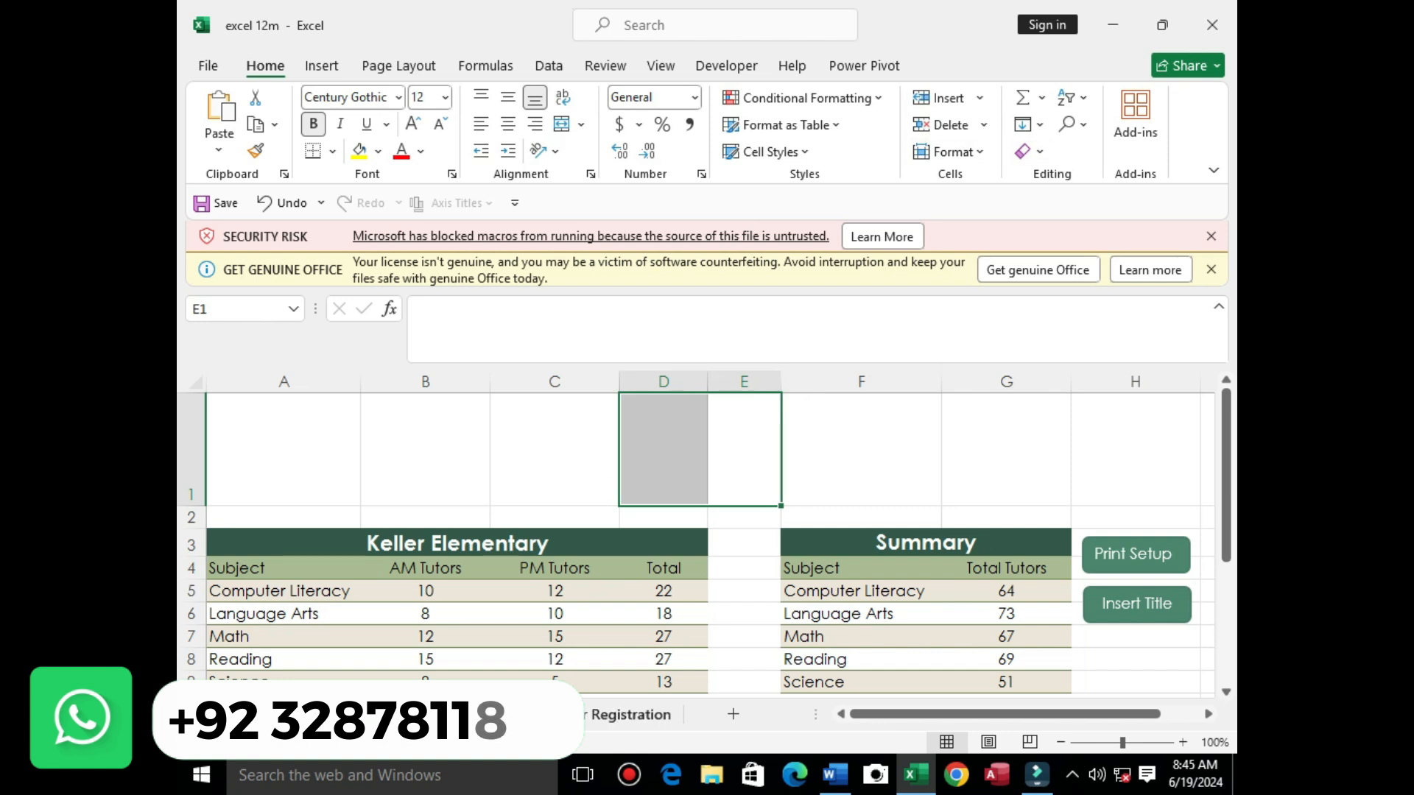
pyautogui.click(321, 66)
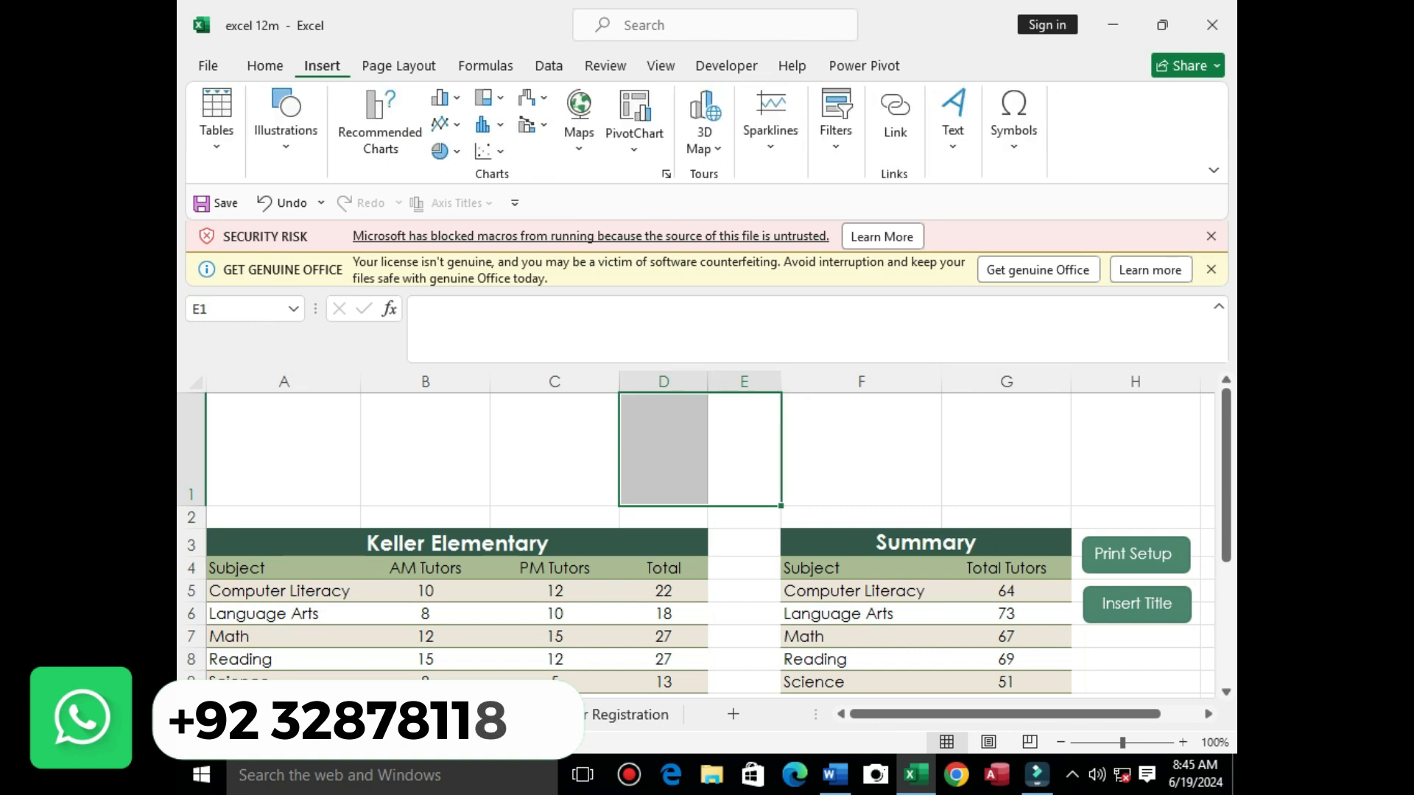
pyautogui.click(953, 118)
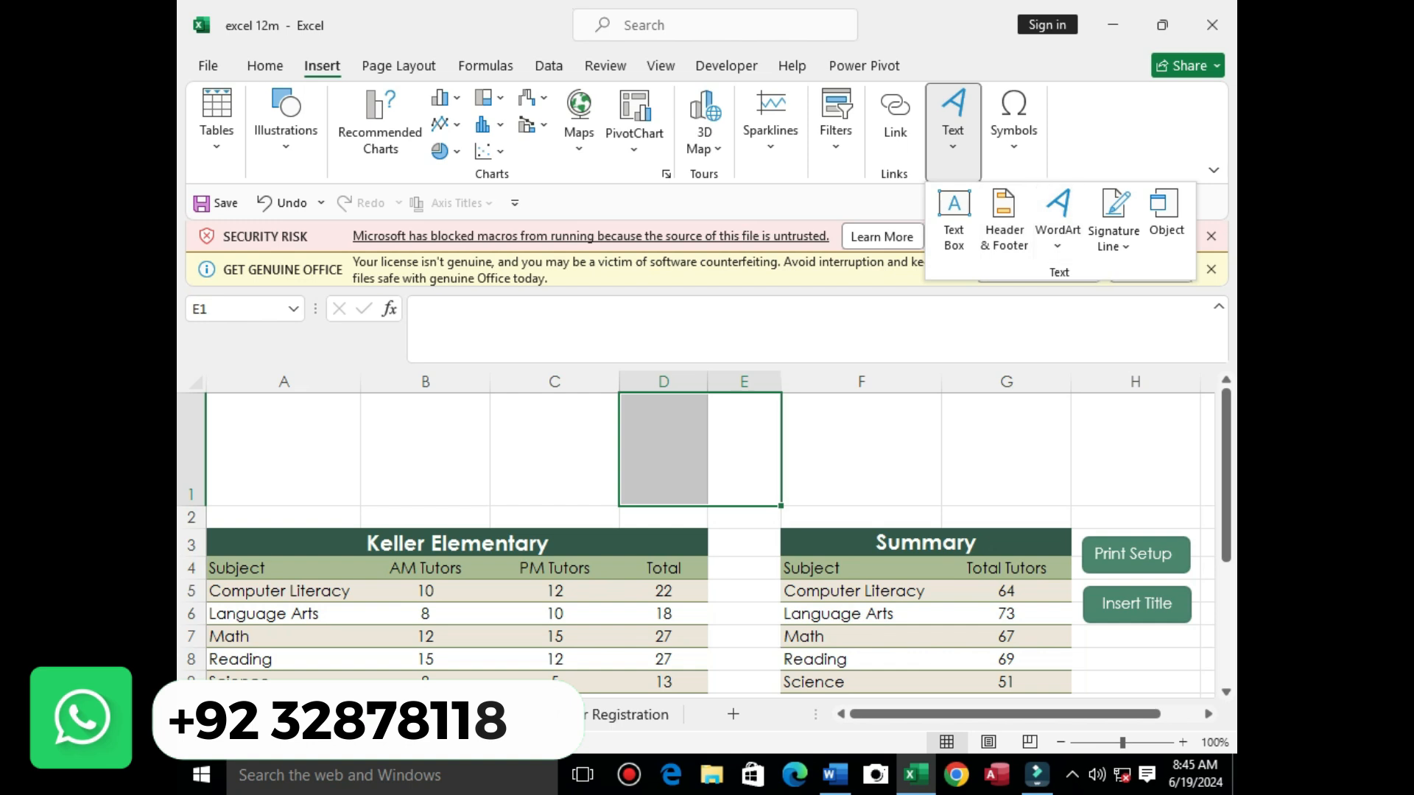
pyautogui.click(1057, 213)
pyautogui.click(1010, 292)
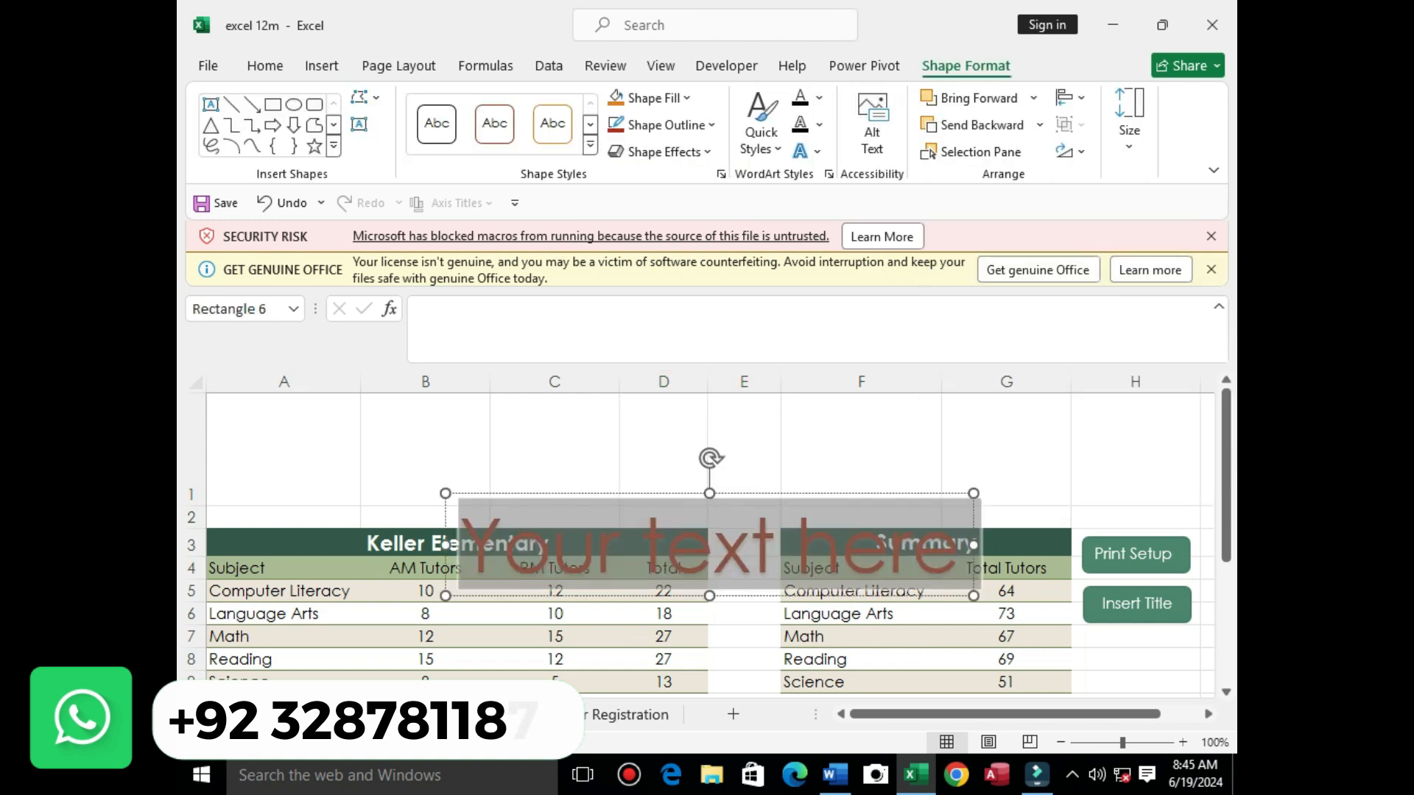
# Step: Remove the placeholder text Your text here from the newly inserted WordArt
pyautogui.moveTo(817, 493); pyautogui.dragTo(777, 414)
pyautogui.click(959, 546)
pyautogui.press('BackSpace')
pyautogui.press('BackSpace')
pyautogui.press('BackSpace')
pyautogui.press('BackSpace')
pyautogui.press('BackSpace')
pyautogui.press('BackSpace')
pyautogui.press('BackSpace')
pyautogui.press('BackSpace')
pyautogui.press('BackSpace')
pyautogui.press('BackSpace')
pyautogui.press('BackSpace')
pyautogui.press('BackSpace')
pyautogui.press('BackSpace')
pyautogui.press('BackSpace')
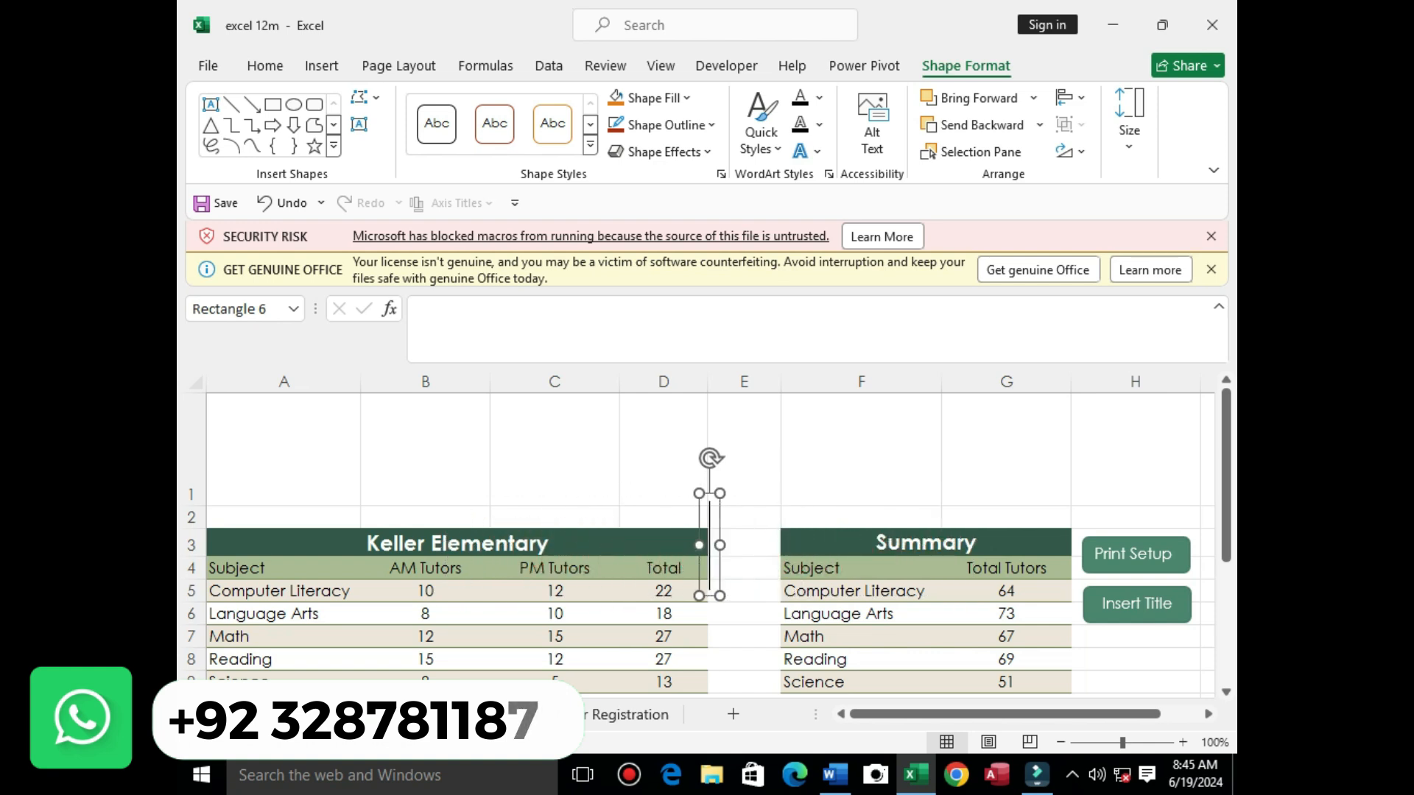
# Step: Enlarge the empty WordArt box so it starts in row 1 and stretches from column B to column E
pyautogui.moveTo(719, 493); pyautogui.dragTo(722, 422)
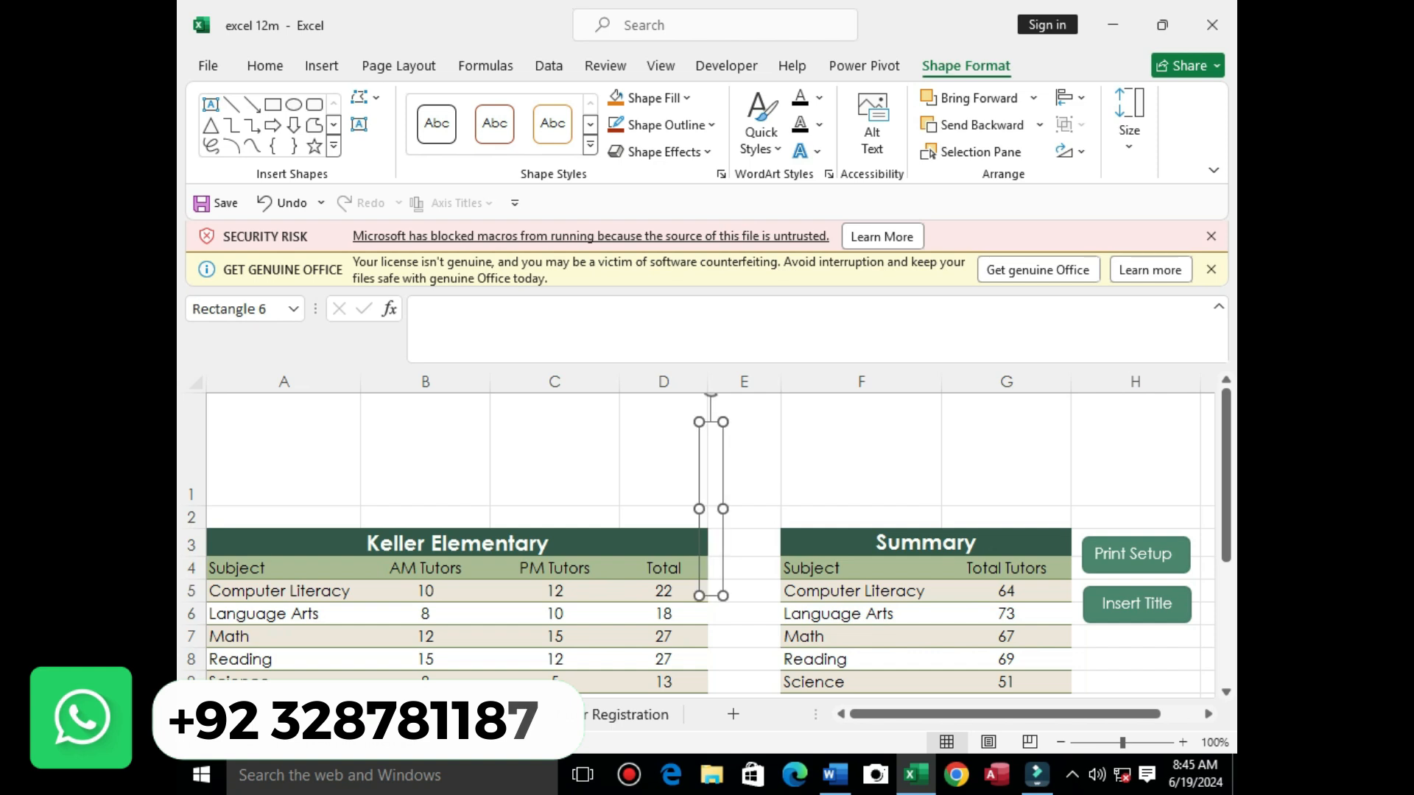
pyautogui.moveTo(699, 508); pyautogui.dragTo(436, 509)
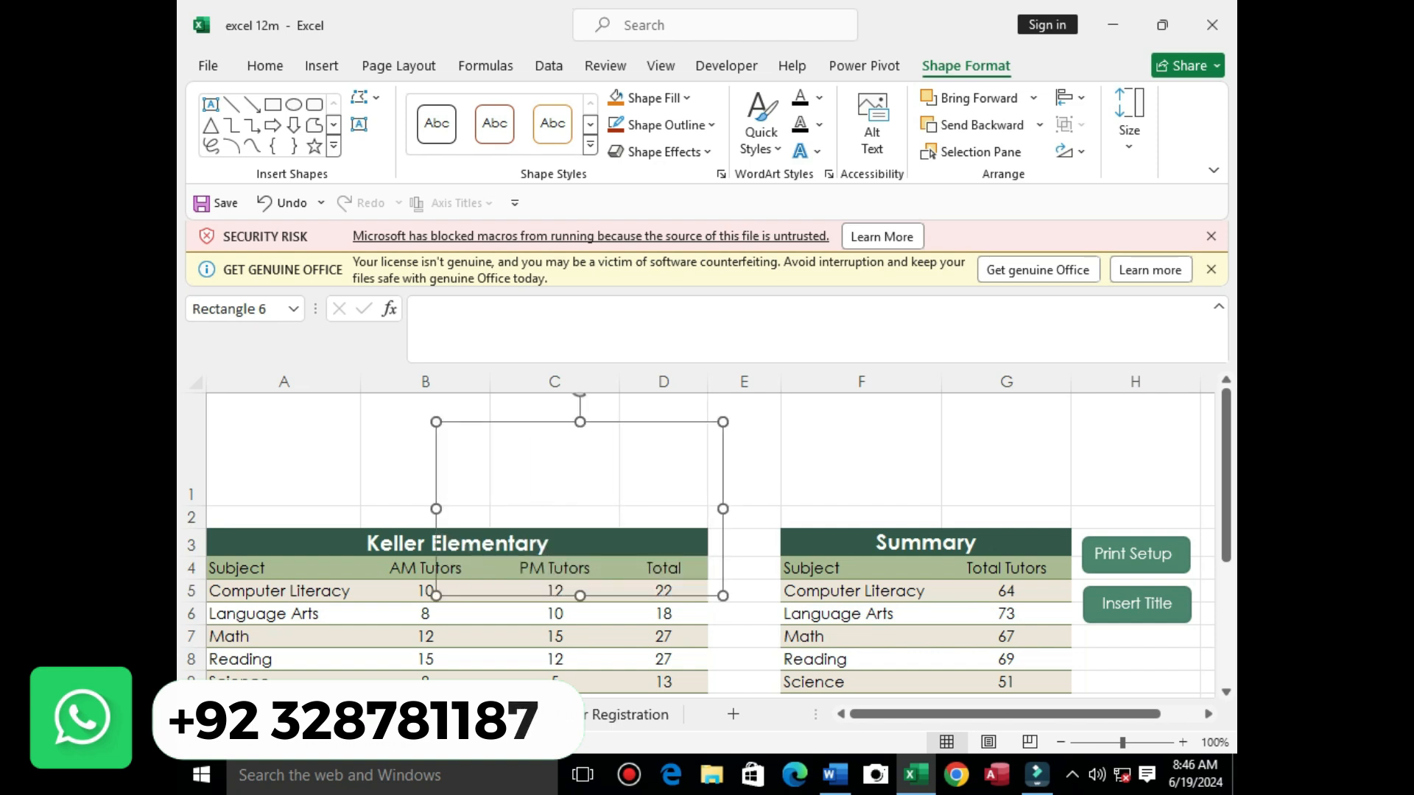
pyautogui.click(265, 66)
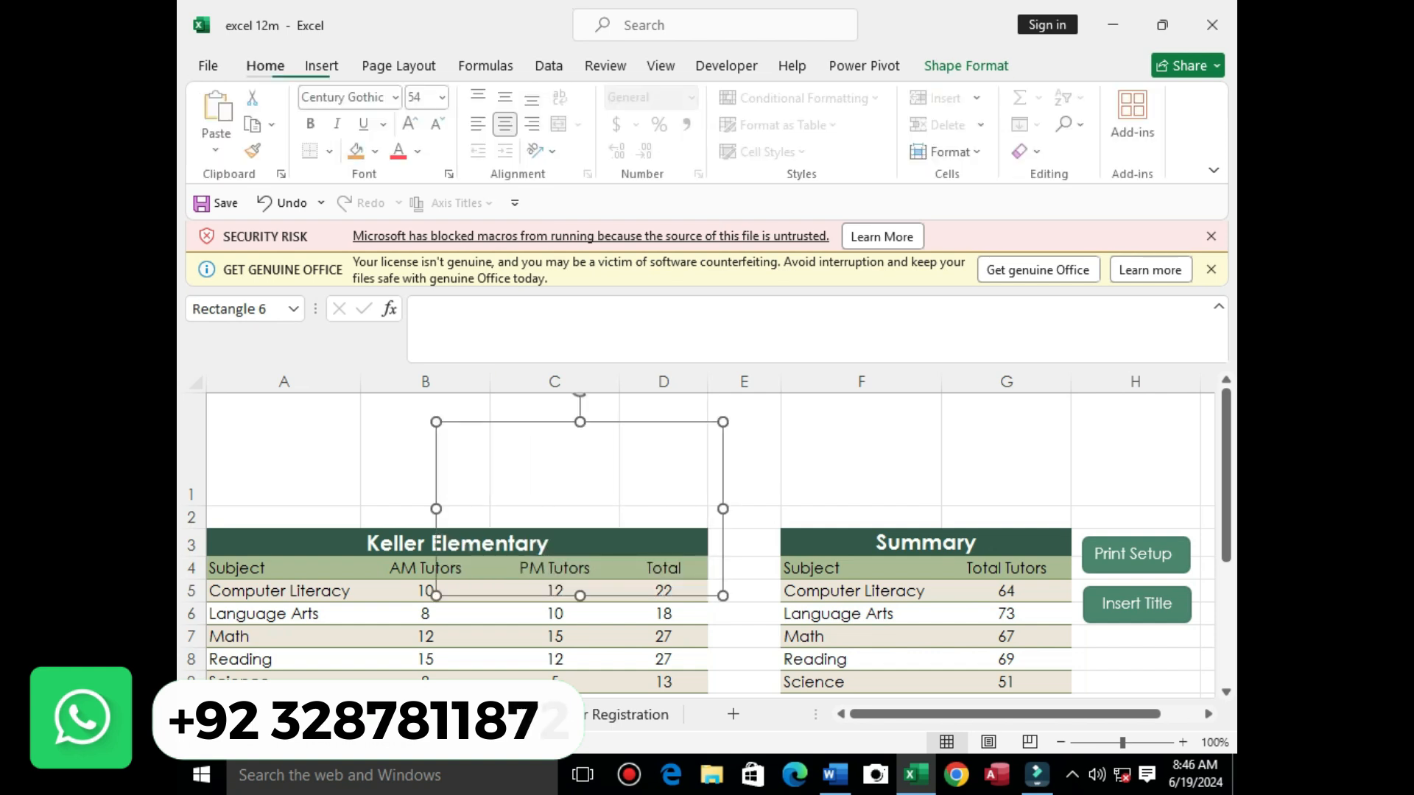
# Step: Try to paste the copied title into the empty WordArt box spanning columns B to E
pyautogui.click(218, 144)
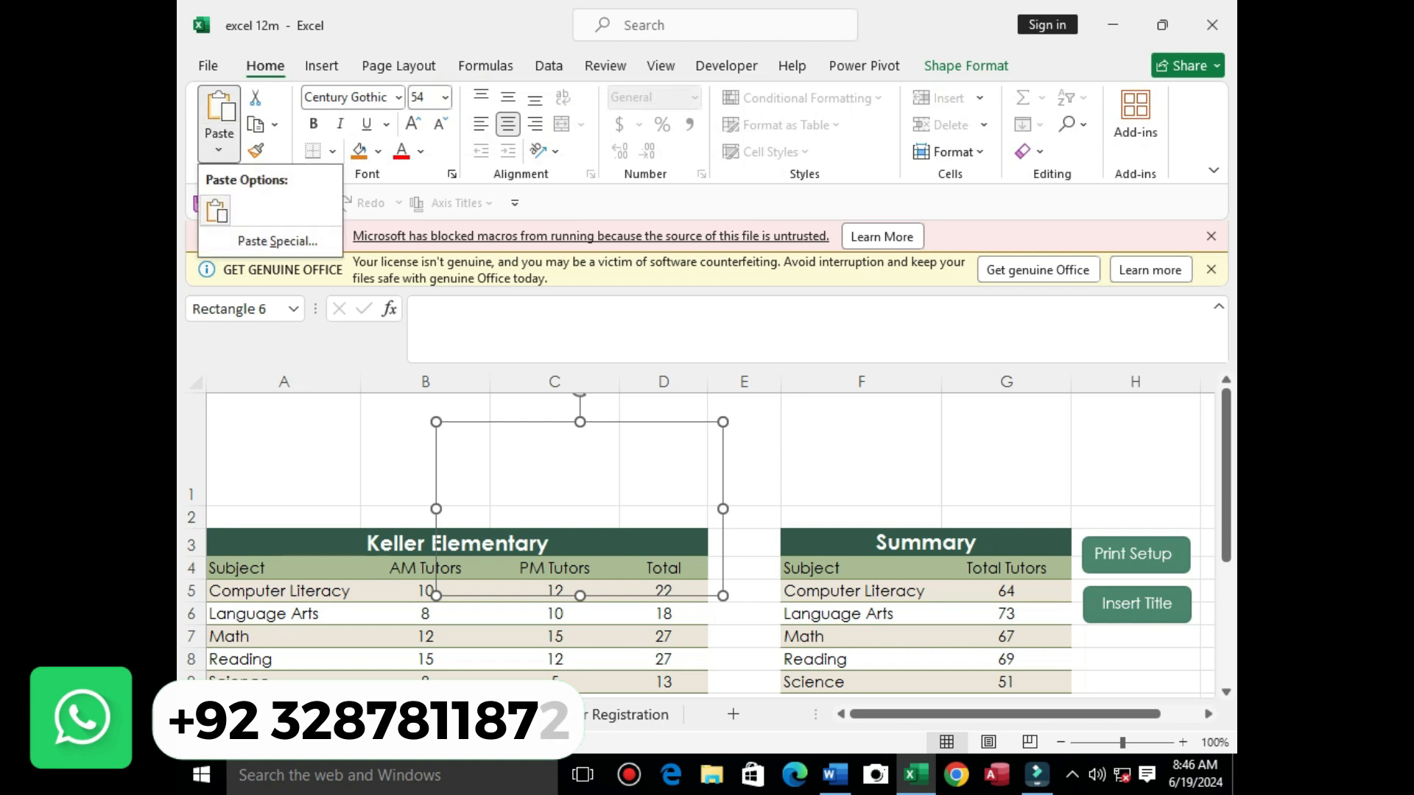
pyautogui.click(217, 211)
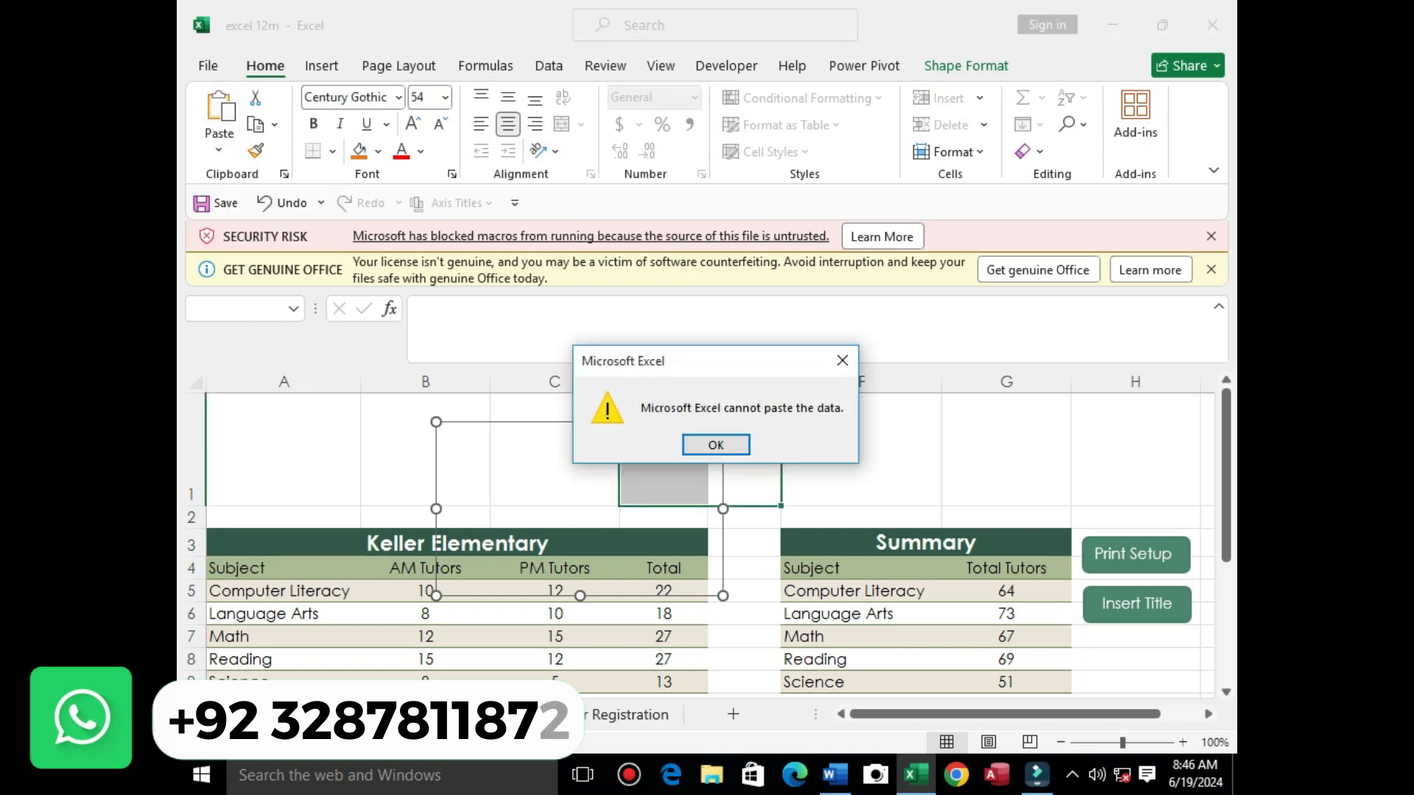
pyautogui.press('Return')
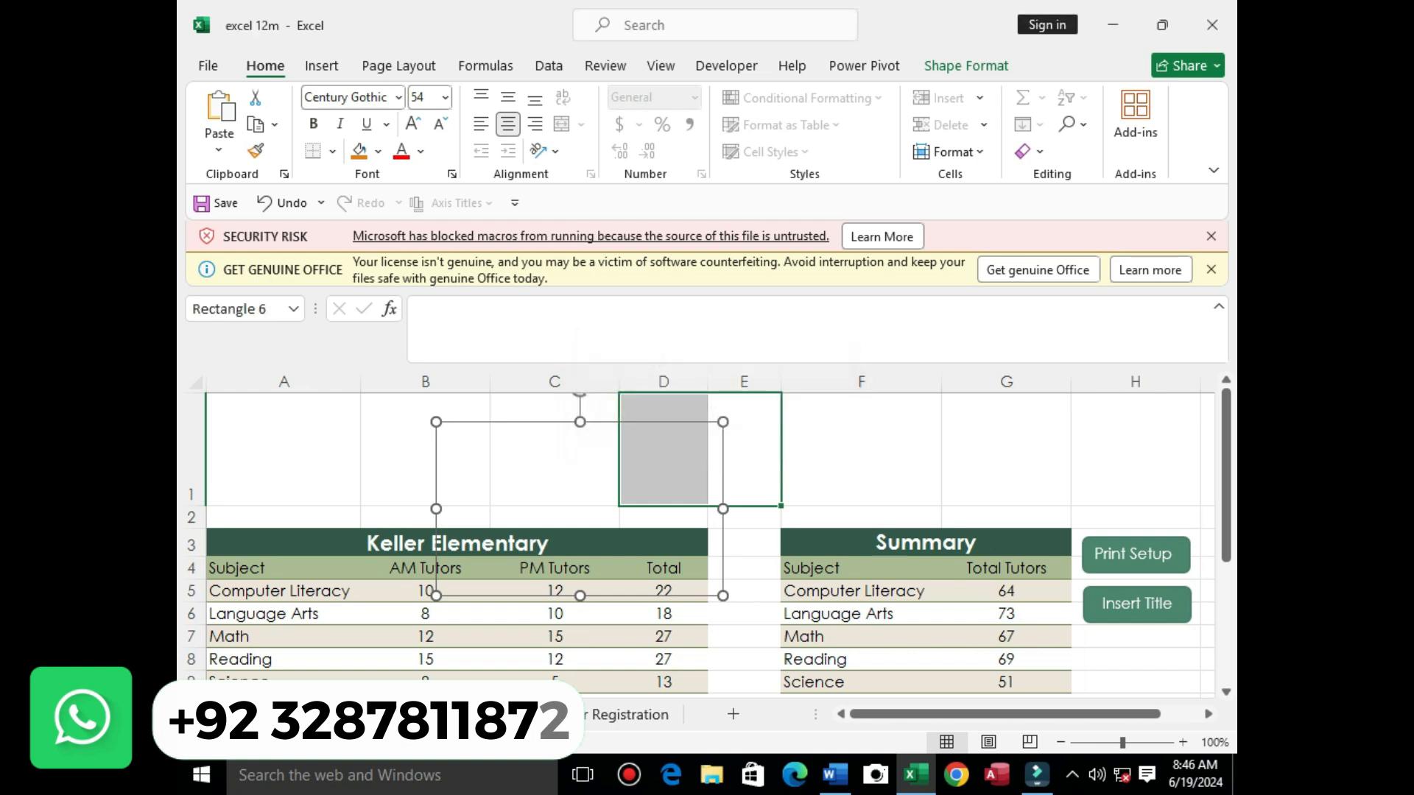
pyautogui.rightClick(542, 449)
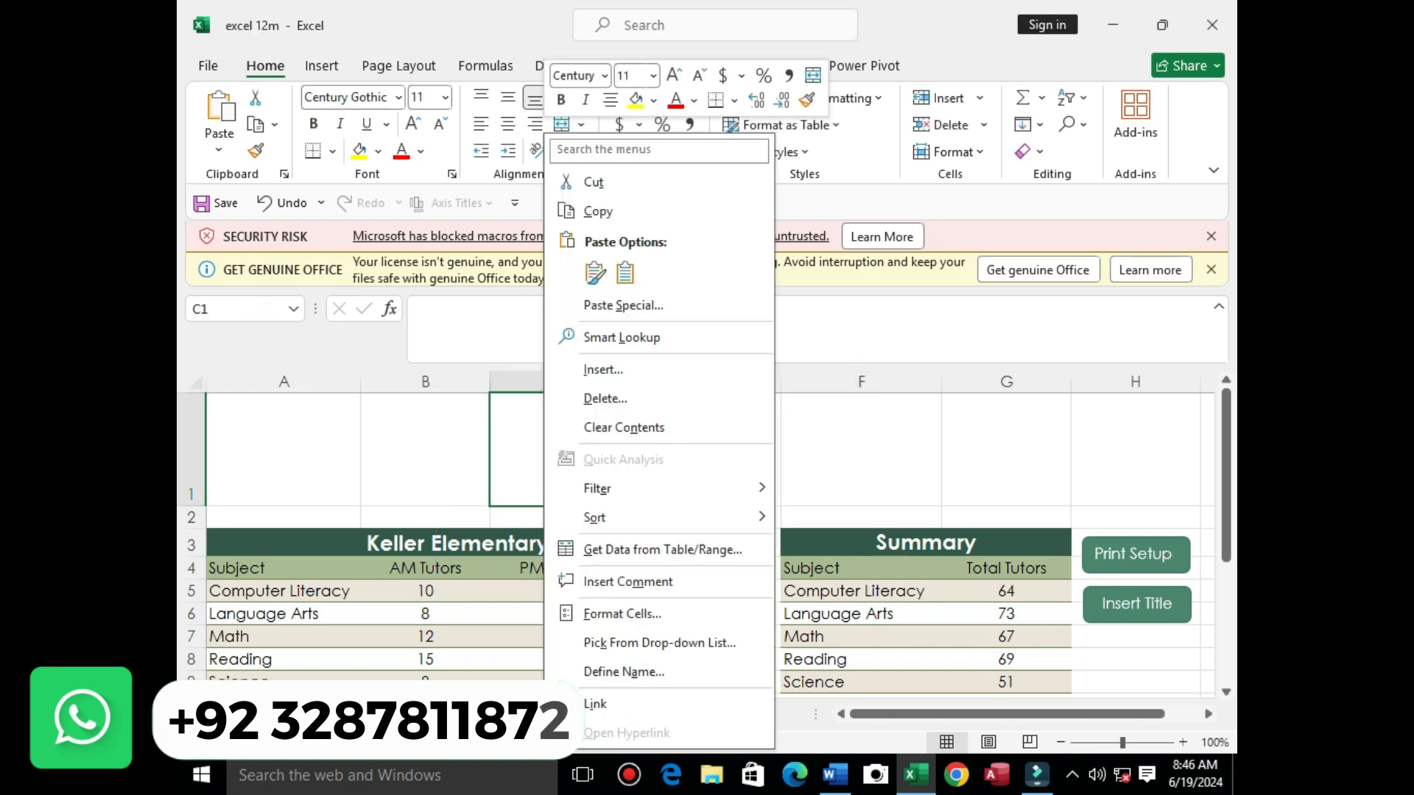
pyautogui.press('Escape')
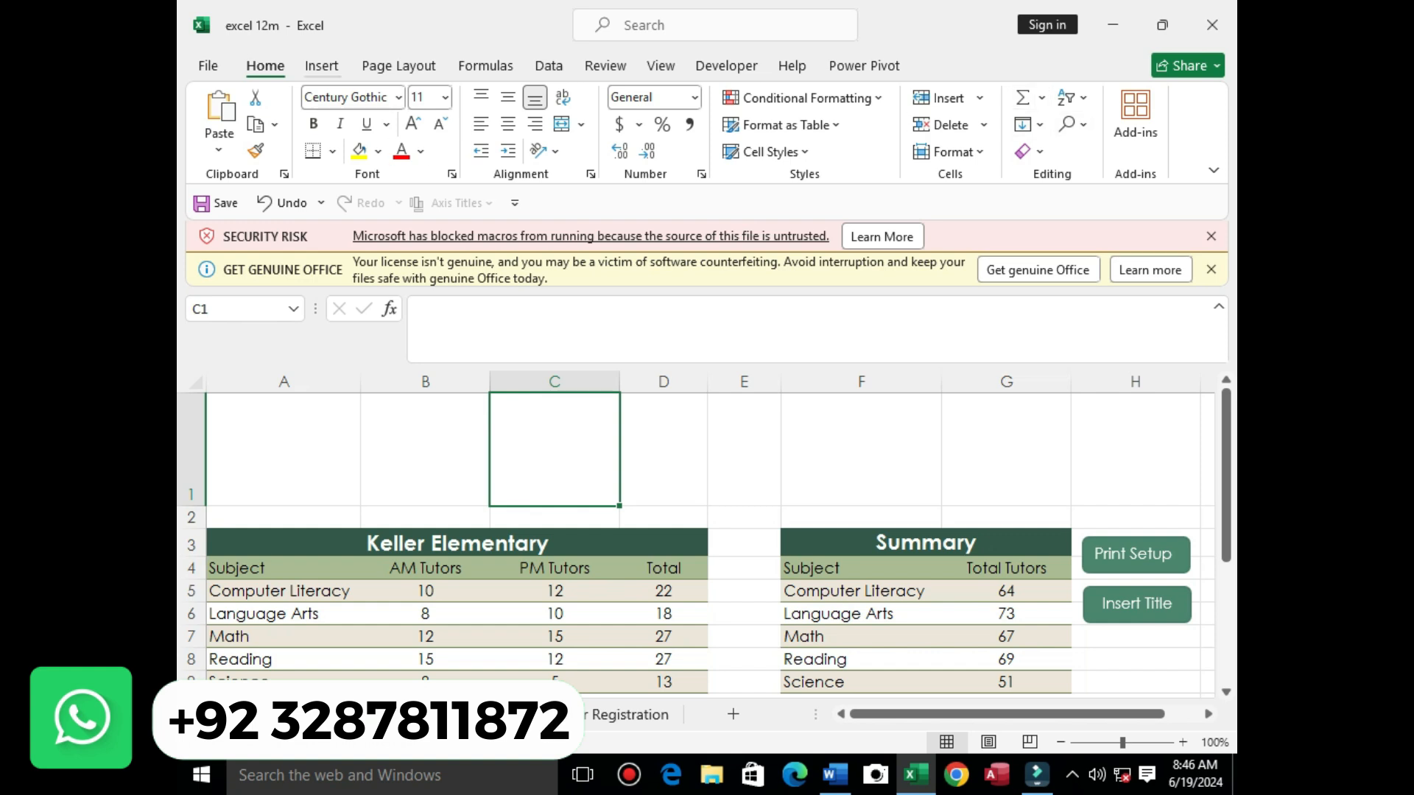
# Step: Insert another WordArt in the Fill: Dark Red, Accent color 1; Shadow style and move it up into row 1
pyautogui.click(322, 65)
pyautogui.click(952, 122)
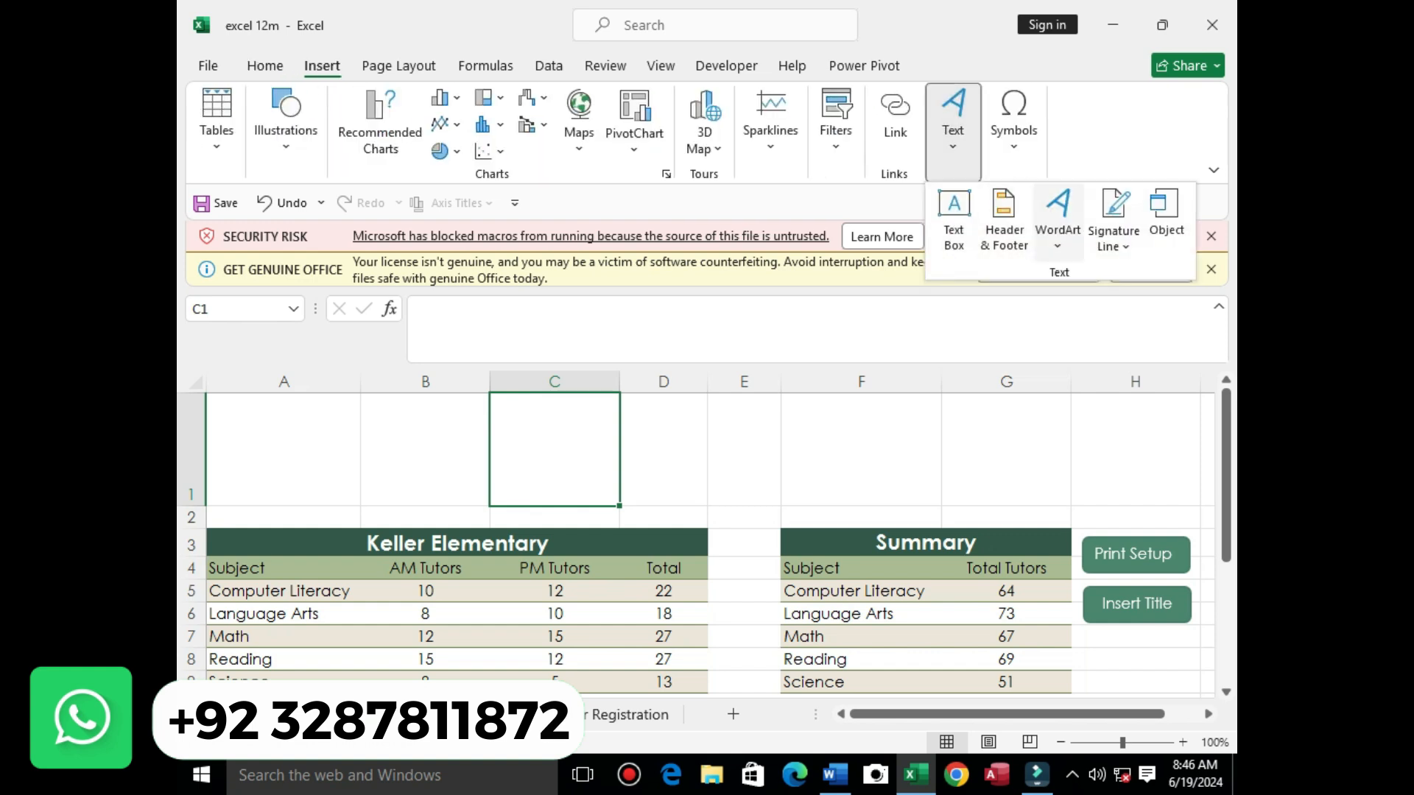
pyautogui.click(1057, 214)
pyautogui.click(1006, 294)
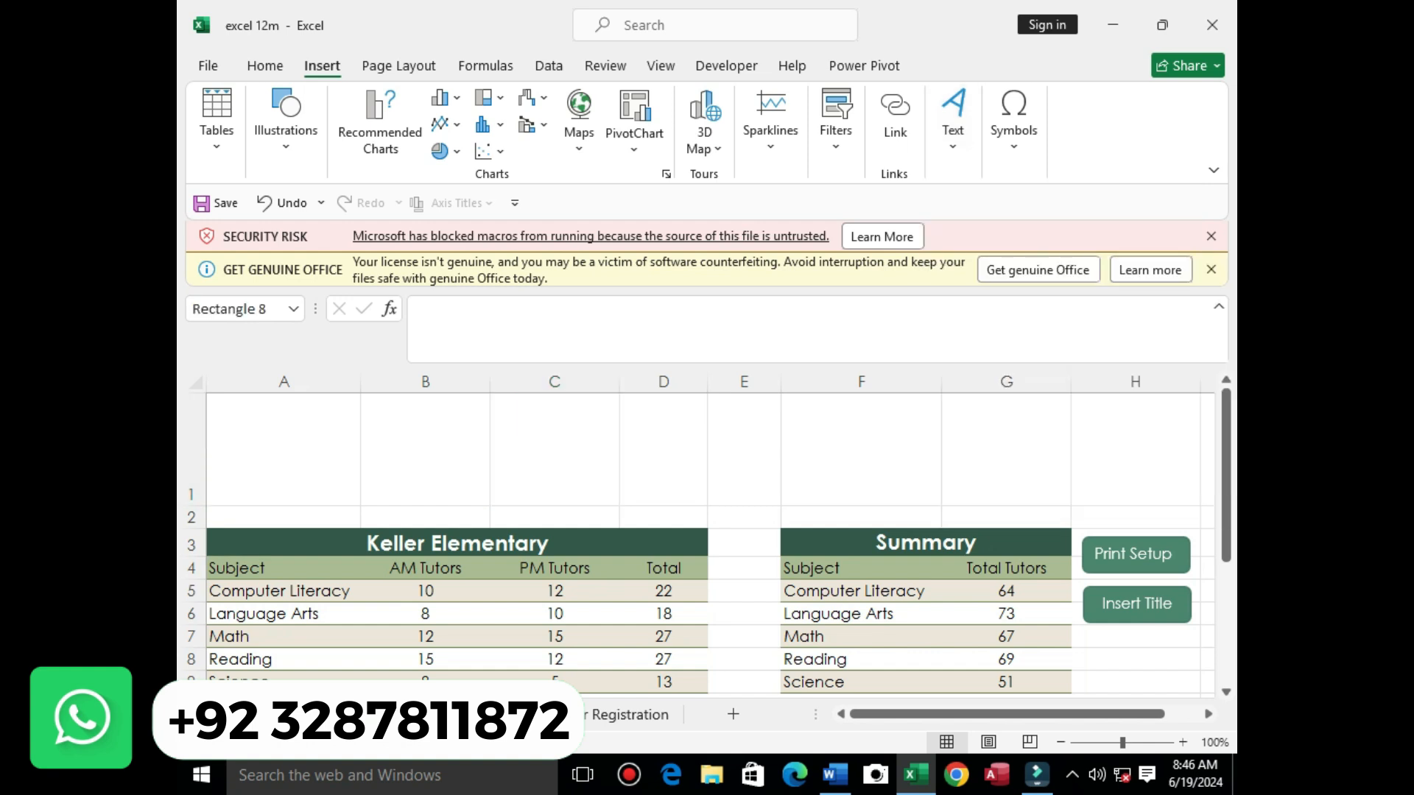
pyautogui.moveTo(626, 494); pyautogui.dragTo(611, 415)
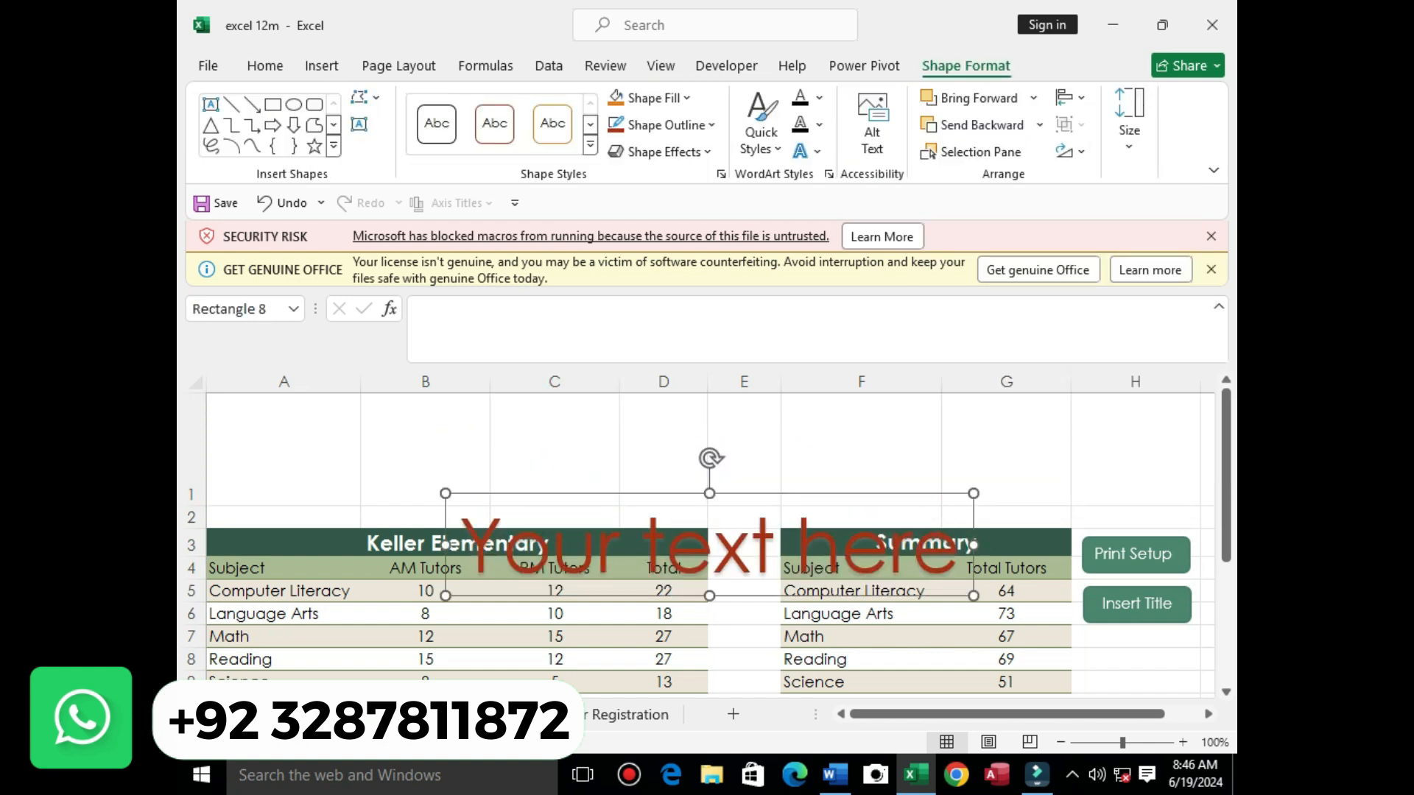
pyautogui.moveTo(626, 493); pyautogui.dragTo(584, 410)
pyautogui.moveTo(626, 493); pyautogui.dragTo(549, 417)
# Step: Clear the placeholder text Your text here from the WordArt in row 1
pyautogui.click(882, 470)
pyautogui.press('BackSpace')
pyautogui.press('BackSpace')
pyautogui.press('BackSpace')
pyautogui.press('BackSpace')
pyautogui.press('BackSpace')
pyautogui.press('BackSpace')
pyautogui.press('BackSpace')
pyautogui.press('BackSpace')
pyautogui.press('BackSpace')
pyautogui.press('BackSpace')
pyautogui.press('BackSpace')
pyautogui.press('BackSpace')
pyautogui.press('BackSpace')
pyautogui.press('BackSpace')
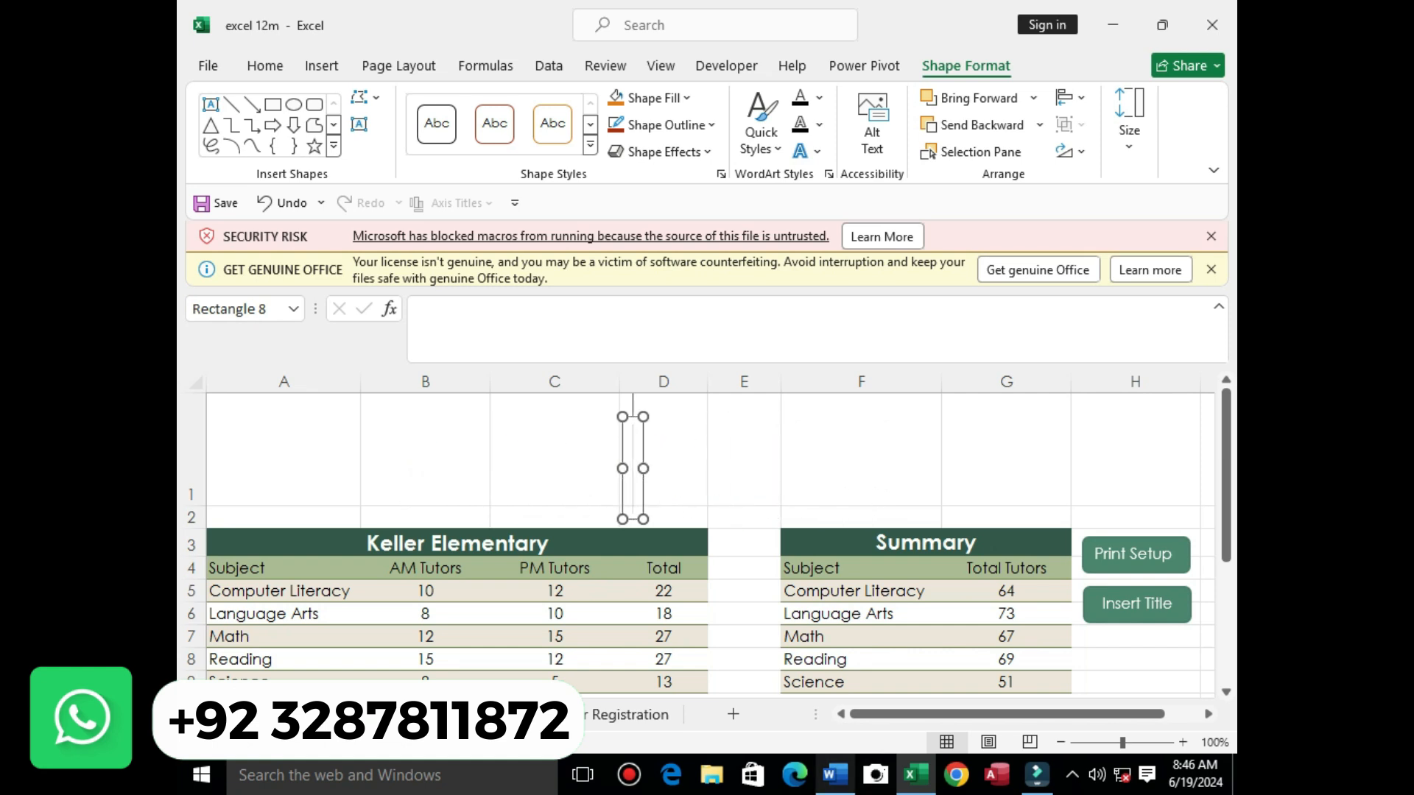
# Step: Check the title wording in the Word instructions, return to Excel and widen the emptied WordArt box across columns D to F
pyautogui.click(835, 775)
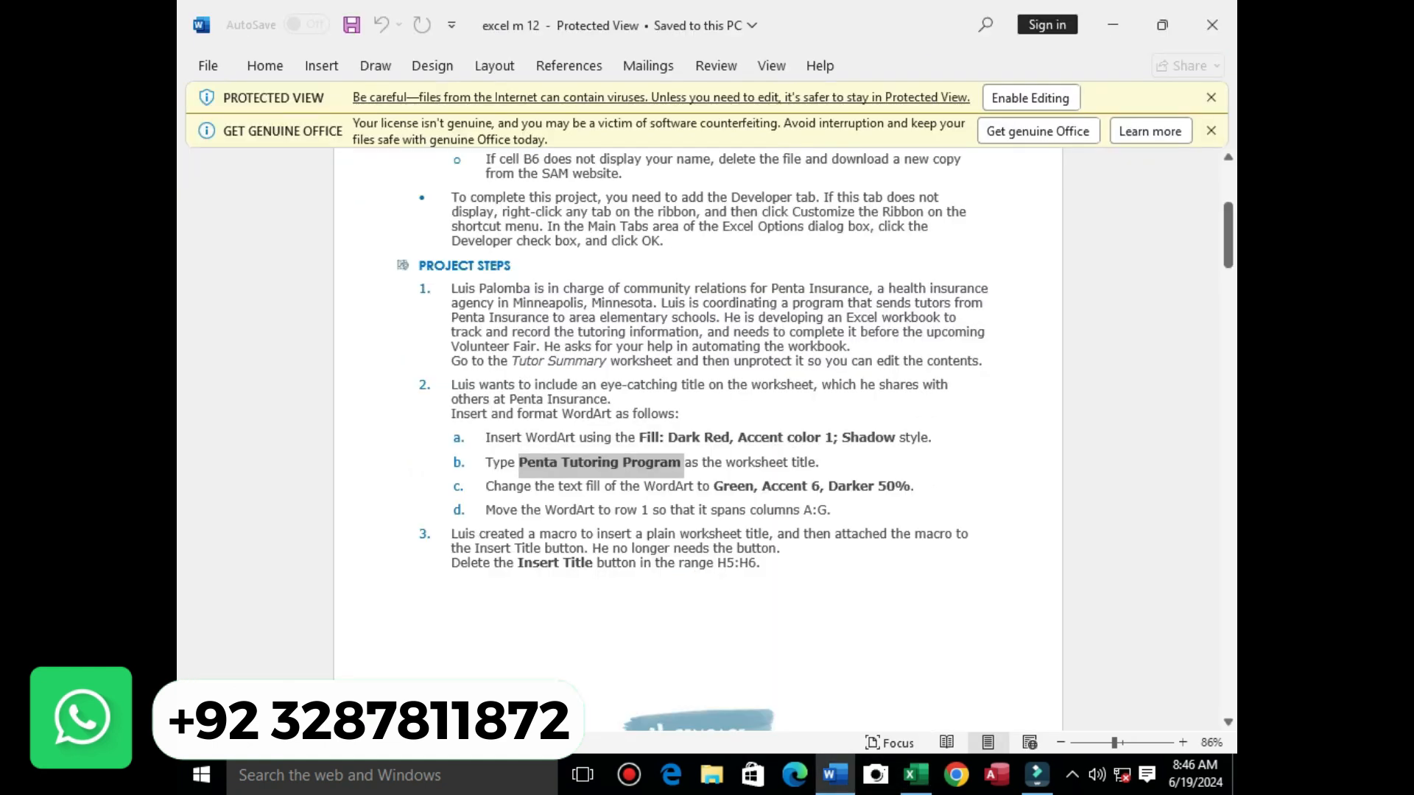
pyautogui.click(915, 774)
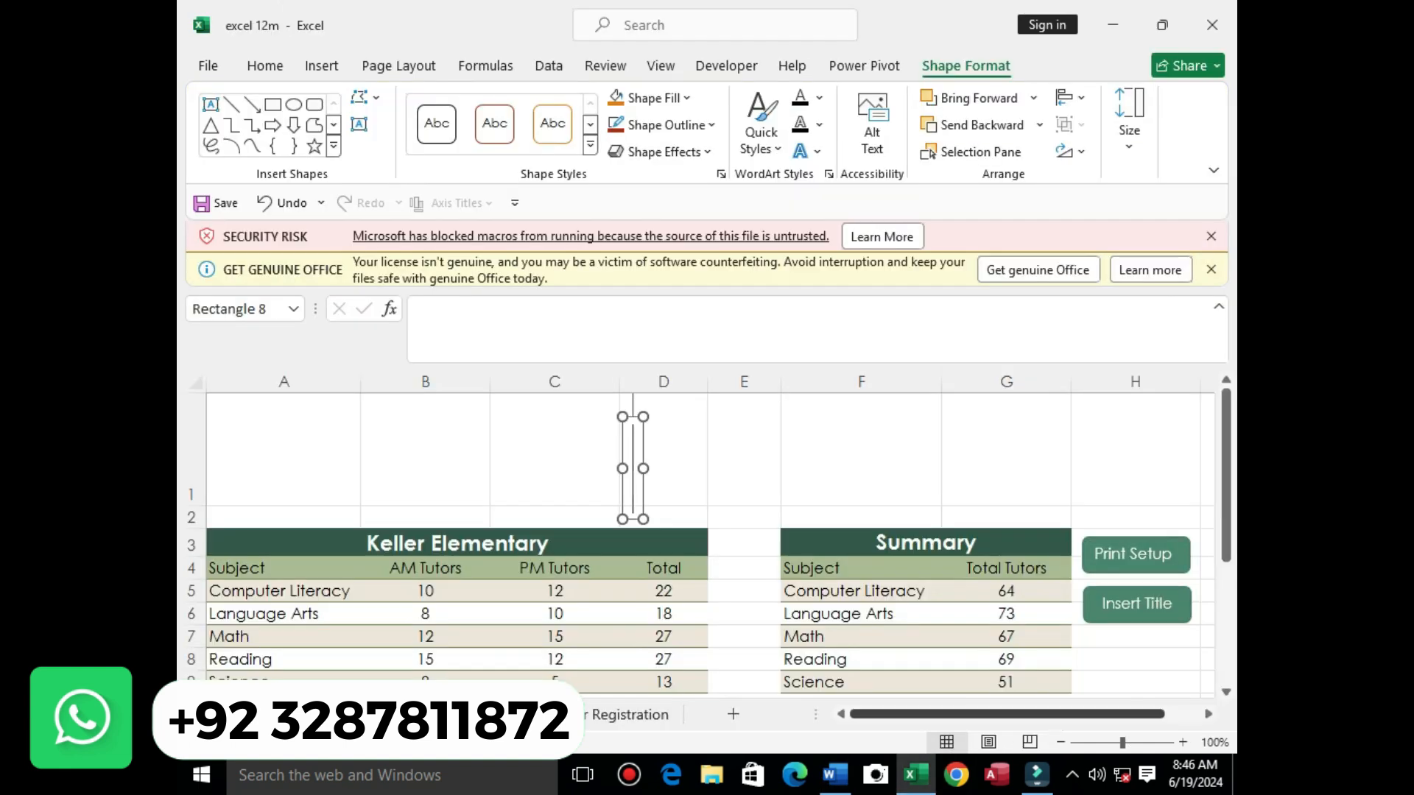
pyautogui.moveTo(643, 468); pyautogui.dragTo(928, 469)
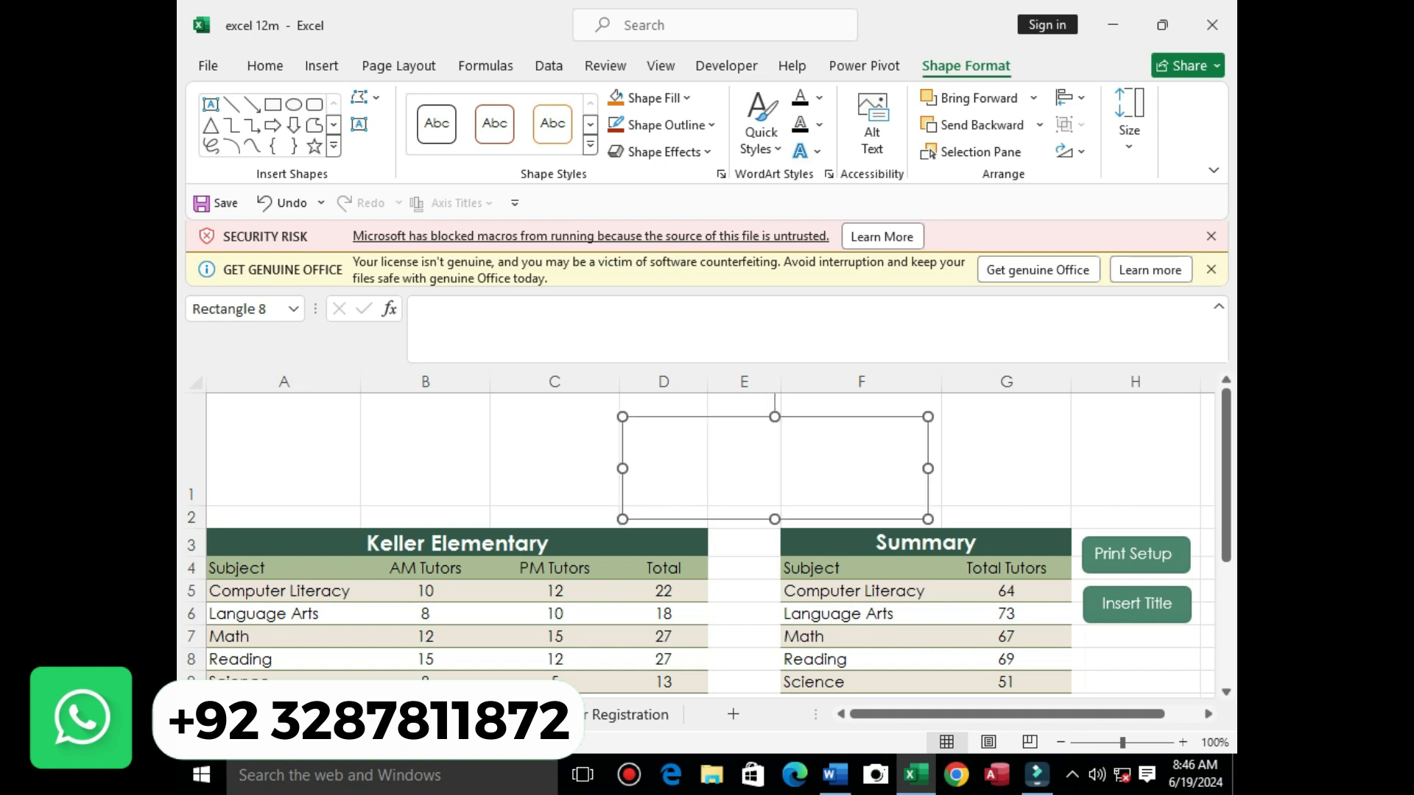
# Step: Resize the earlier empty WordArt box starting in column B so it extends to column F and fits within row 1
pyautogui.click(579, 508)
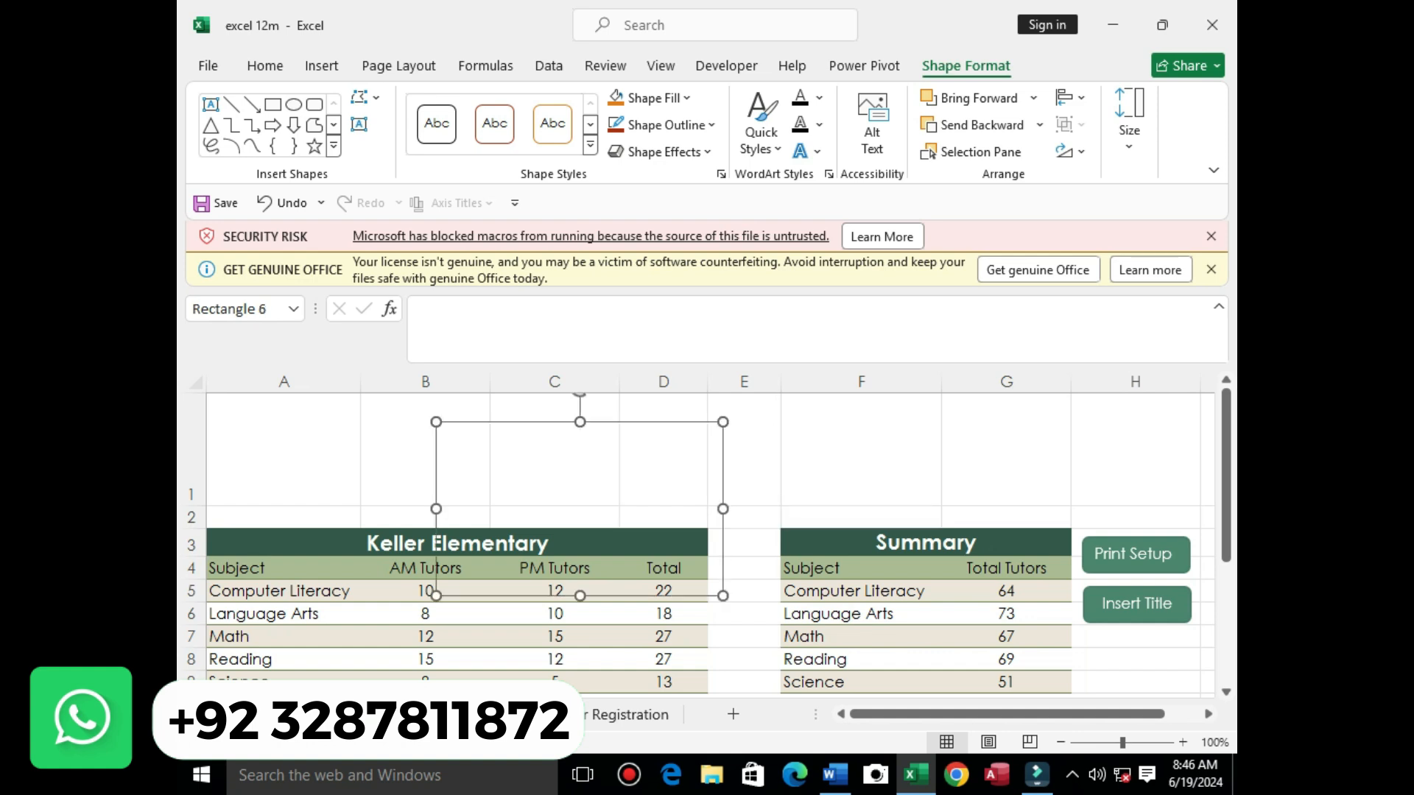
pyautogui.moveTo(723, 509); pyautogui.dragTo(919, 509)
pyautogui.moveTo(678, 595); pyautogui.dragTo(677, 500)
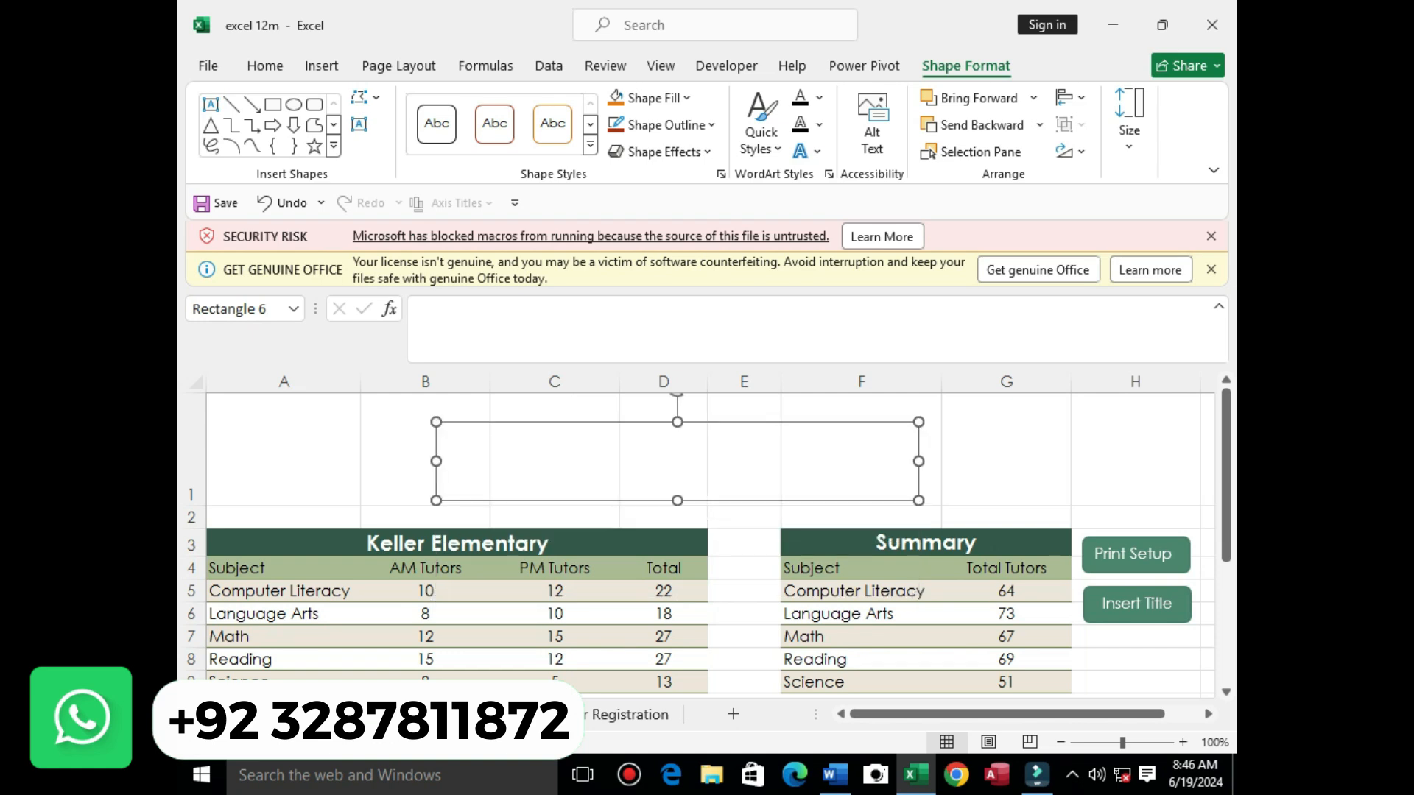
# Step: Enter the letter p in the resized WordArt box and open the paste options for its text
pyautogui.click(676, 475)
pyautogui.write('p')
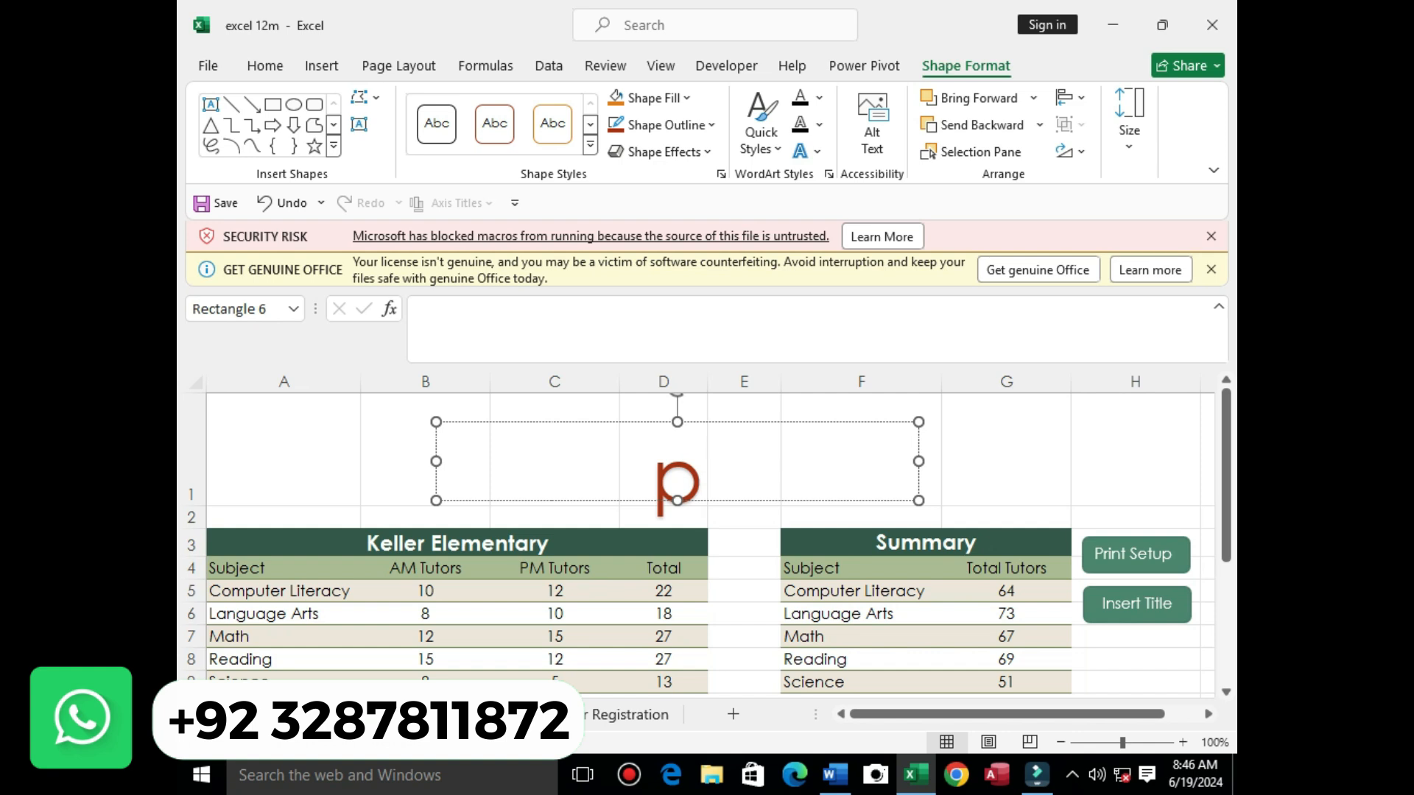
pyautogui.press('Escape')
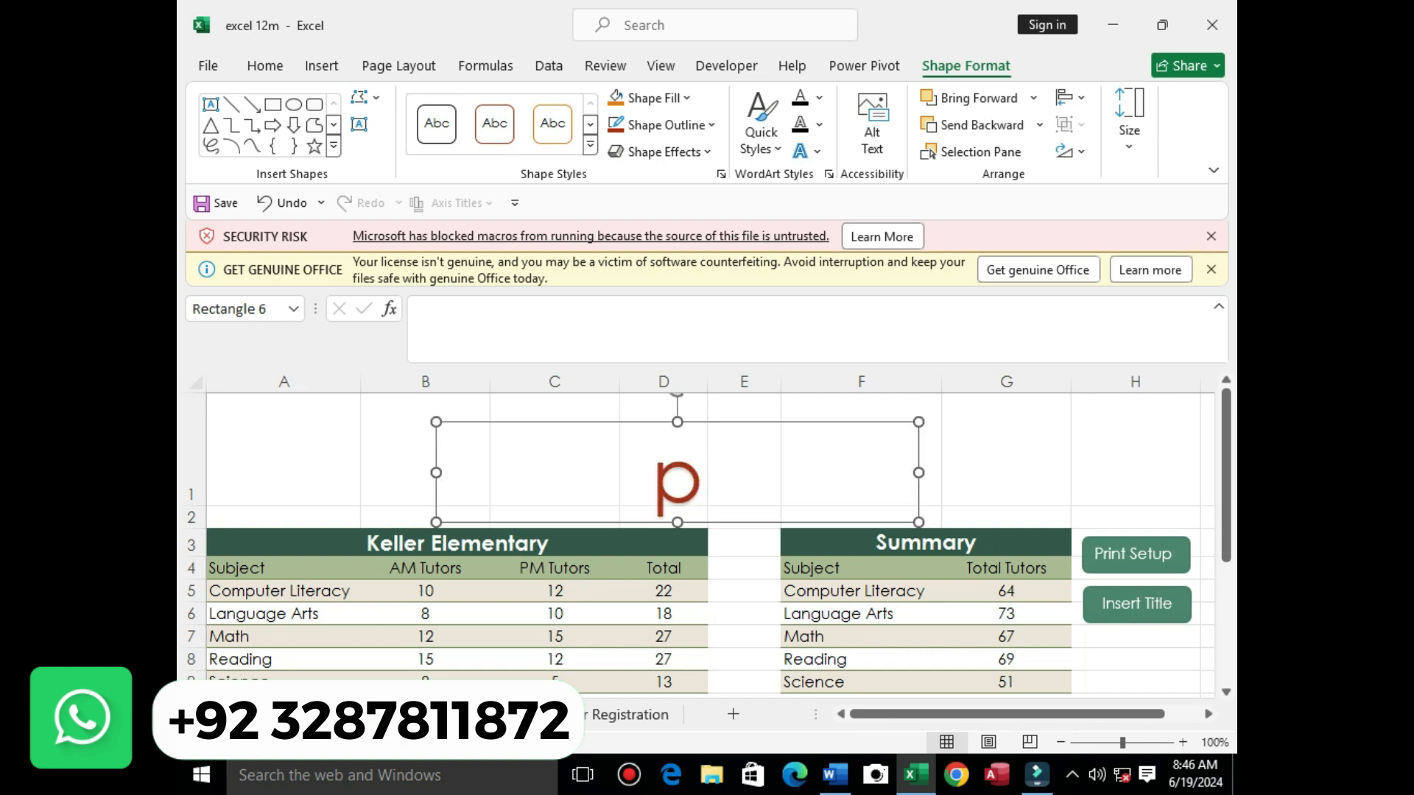
pyautogui.press('Escape')
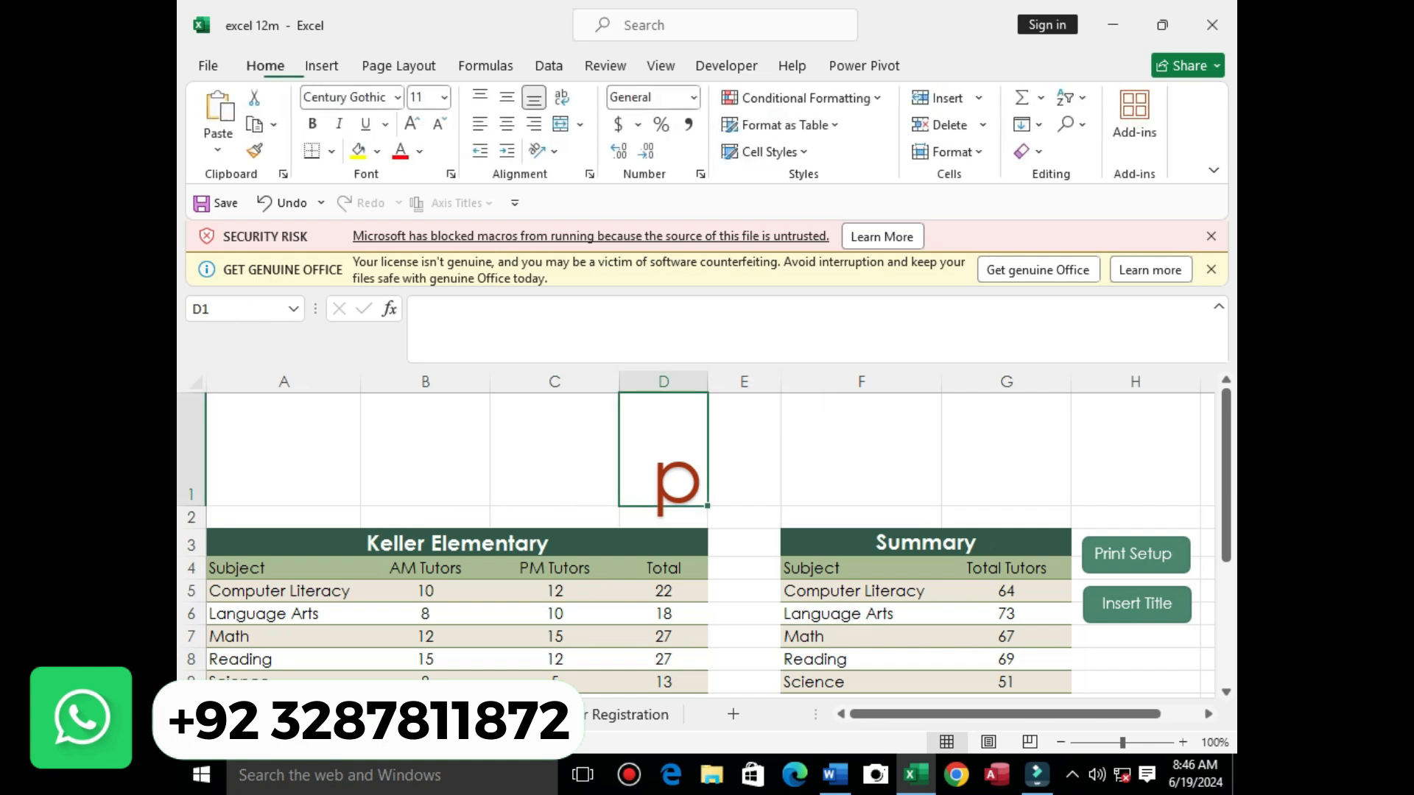
pyautogui.rightClick(695, 483)
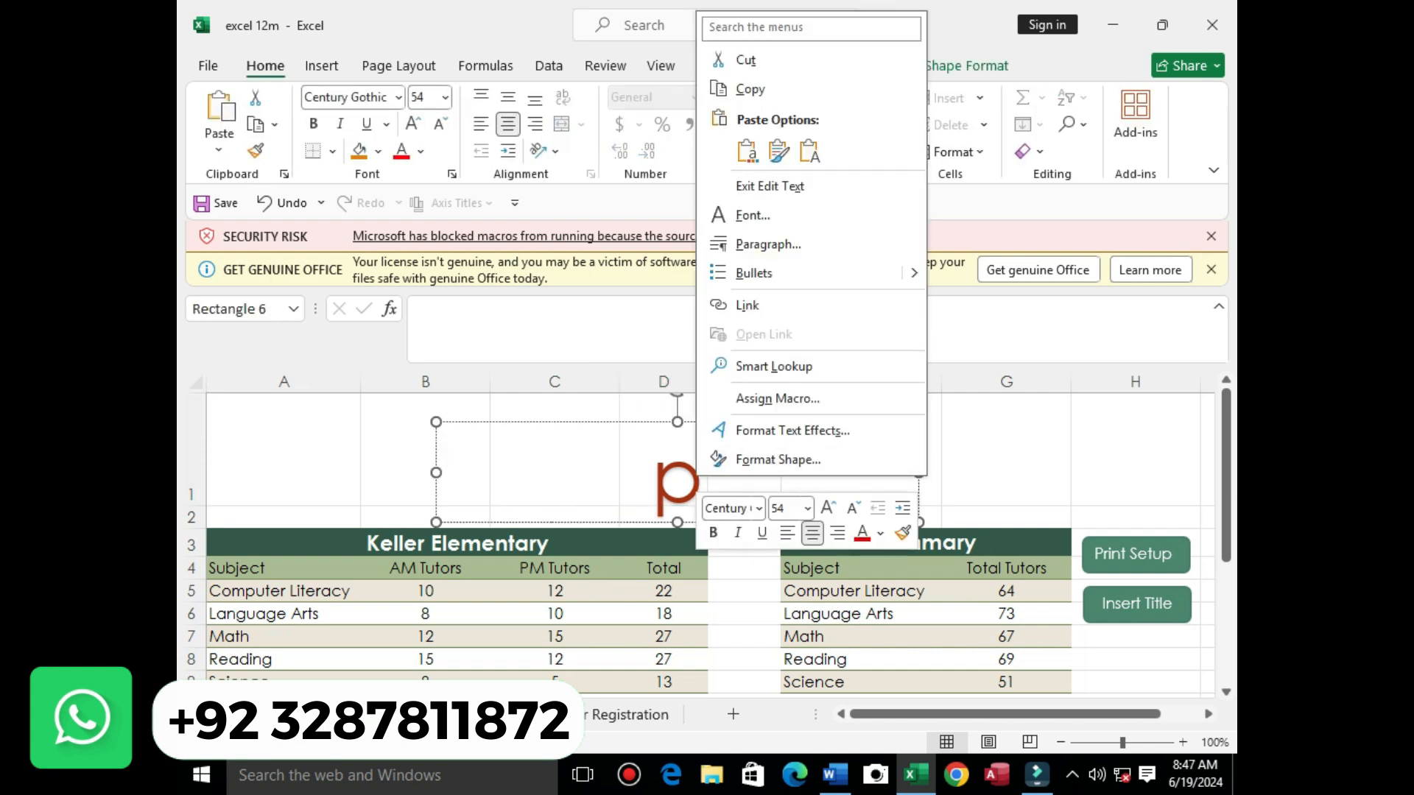
# Step: Switch to the Word instructions and copy the title Penta Tutoring Program from step 2b
pyautogui.click(834, 775)
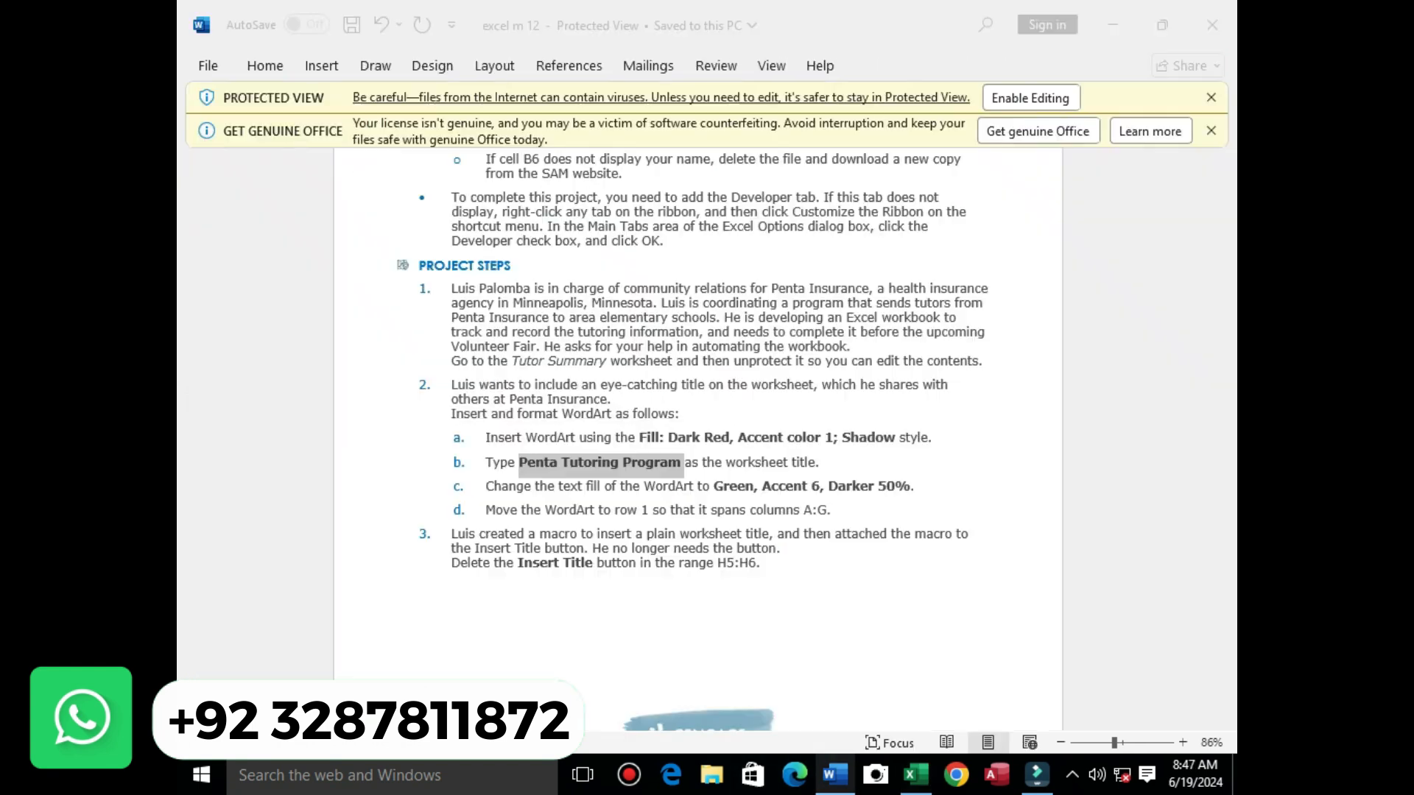
pyautogui.click(762, 564)
pyautogui.moveTo(682, 463); pyautogui.dragTo(485, 462)
pyautogui.click(761, 563)
pyautogui.moveTo(519, 463); pyautogui.dragTo(684, 462)
pyautogui.rightClick(666, 462)
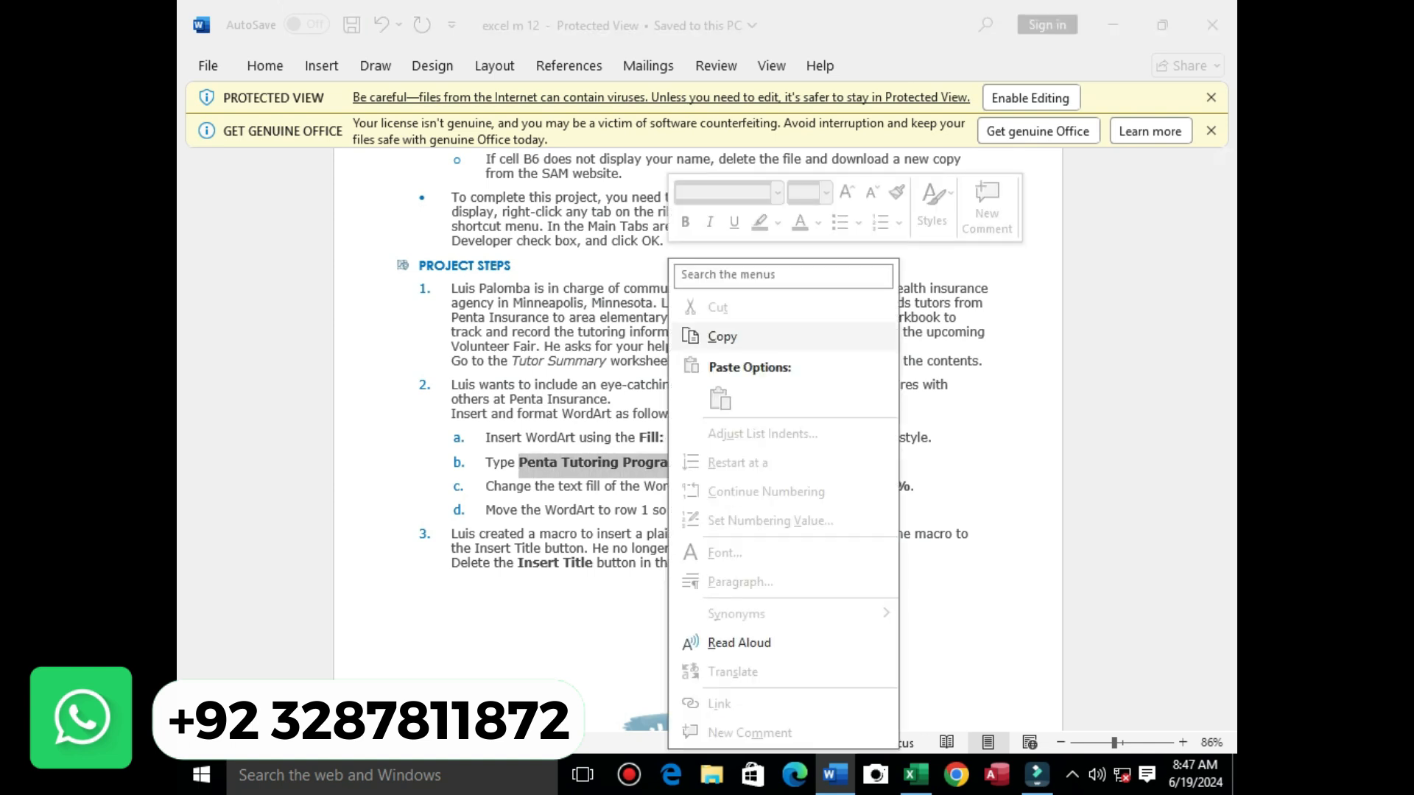
pyautogui.click(707, 336)
# Step: Switch back to Excel and paste the title Penta Tutoring Program into cell E1
pyautogui.click(915, 775)
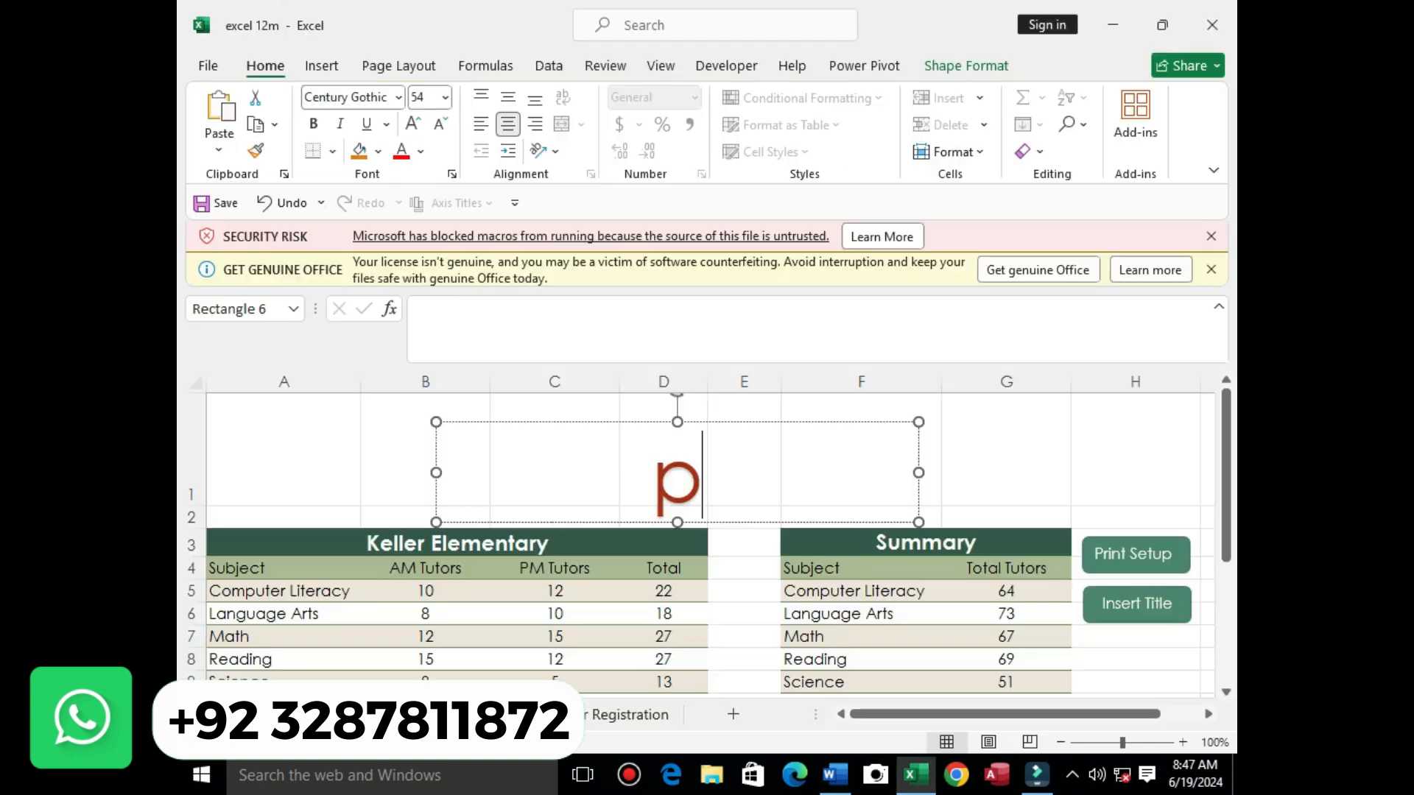
pyautogui.rightClick(734, 451)
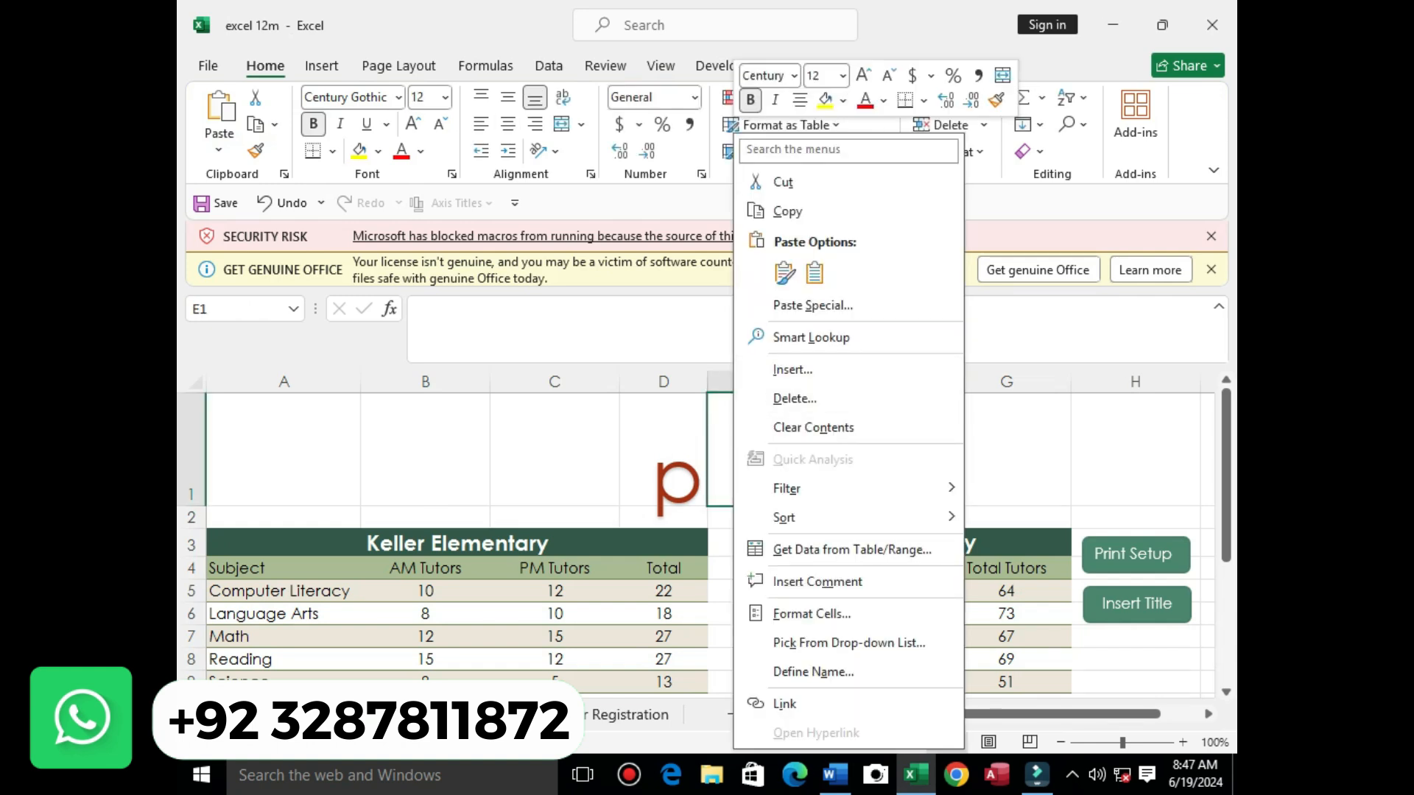
pyautogui.click(721, 427)
pyautogui.rightClick(720, 451)
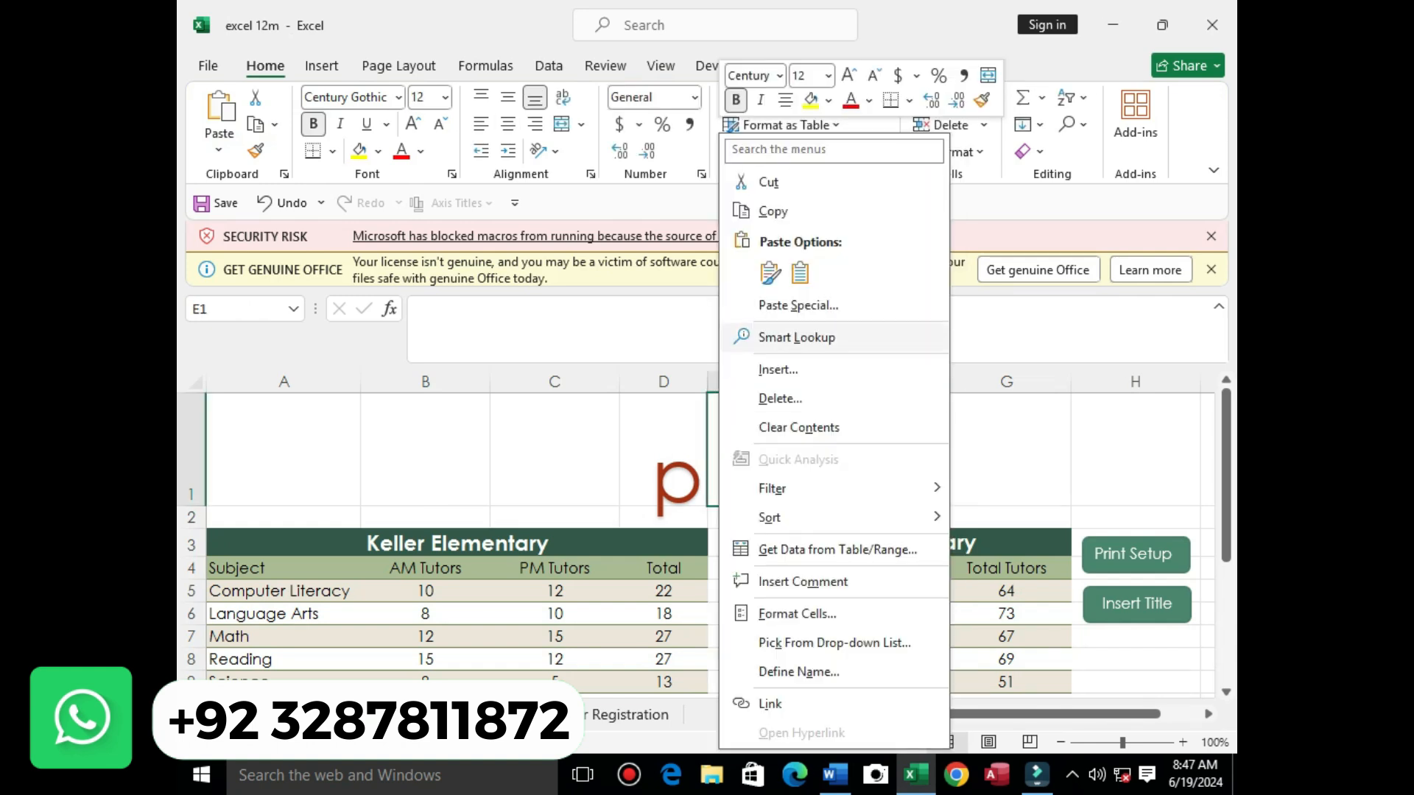
pyautogui.click(769, 272)
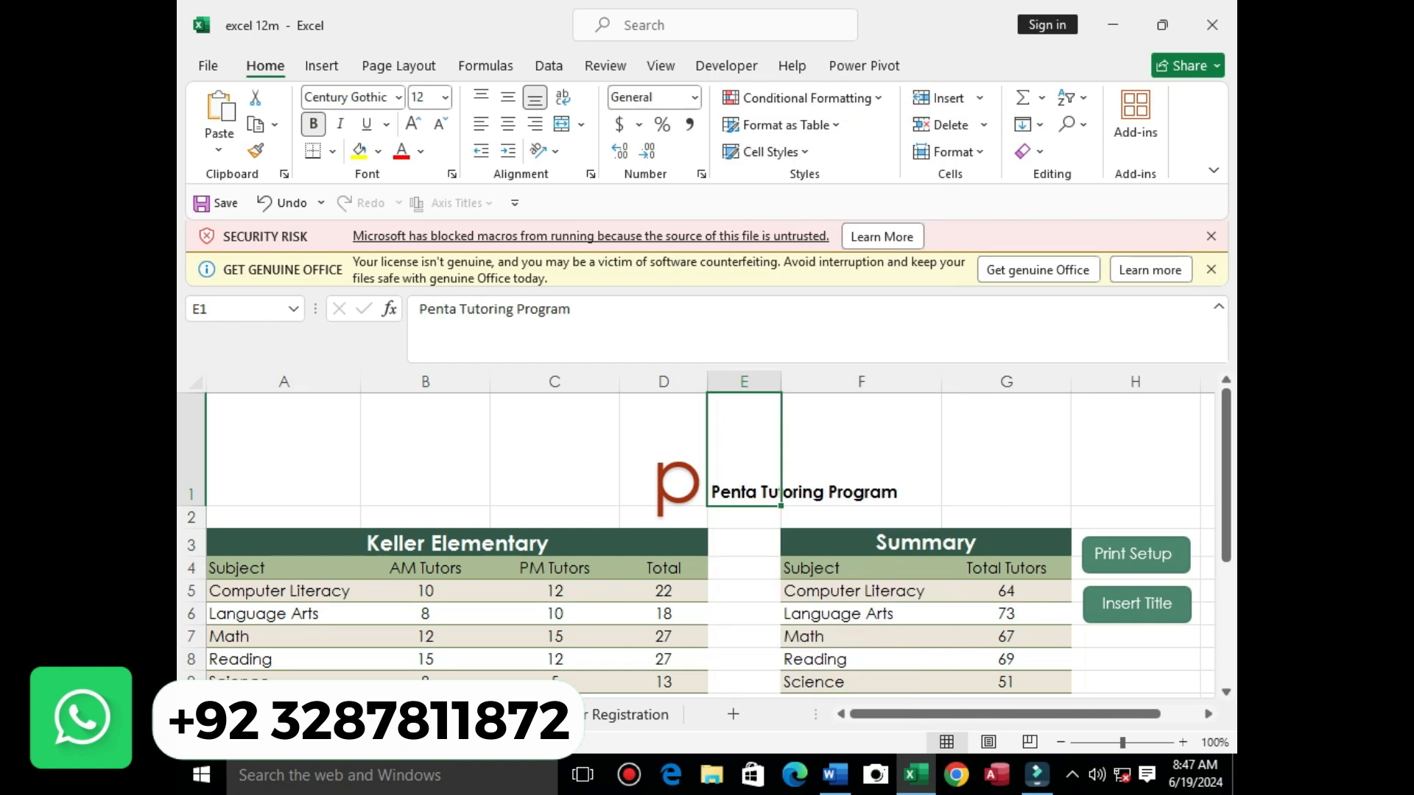
# Step: Remove the letter p from the WordArt box in row 1
pyautogui.click(652, 478)
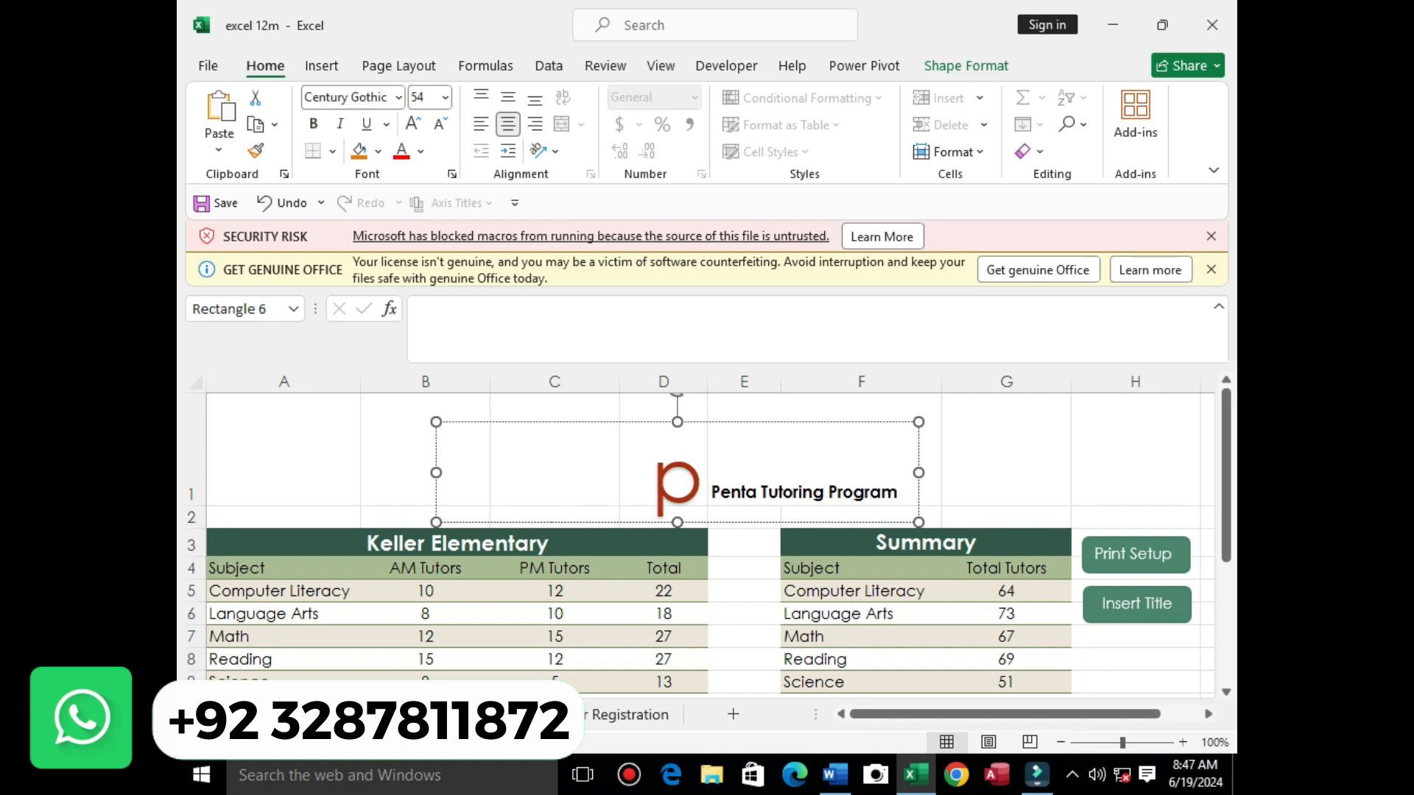
pyautogui.click(744, 471)
pyautogui.click(685, 484)
pyautogui.press('BackSpace')
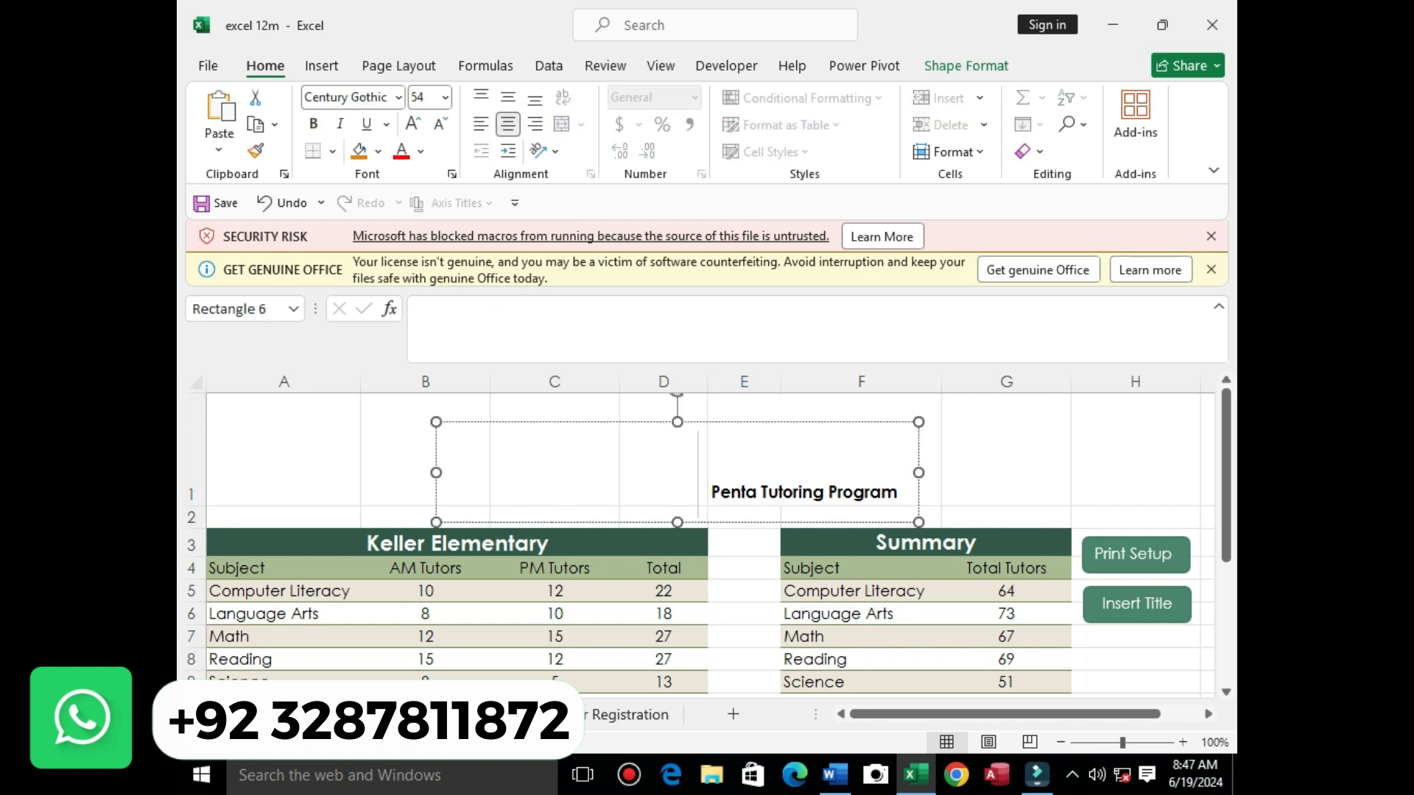
# Step: With cell E1 selected, insert a Fill: Dark Red, Accent color 1; Shadow WordArt and stretch its box up into row 1
pyautogui.moveTo(745, 479); pyautogui.dragTo(849, 479)
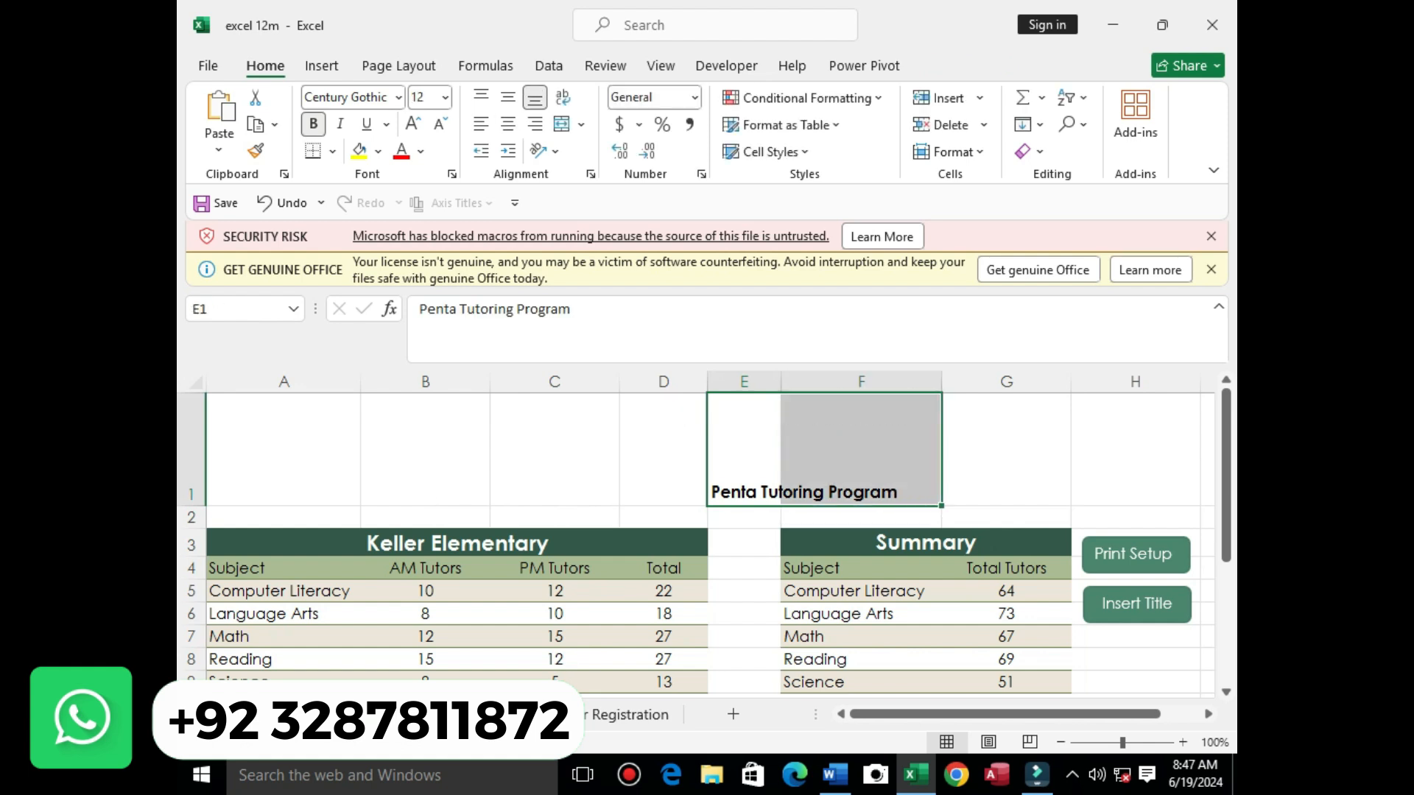
pyautogui.click(664, 464)
pyautogui.click(744, 468)
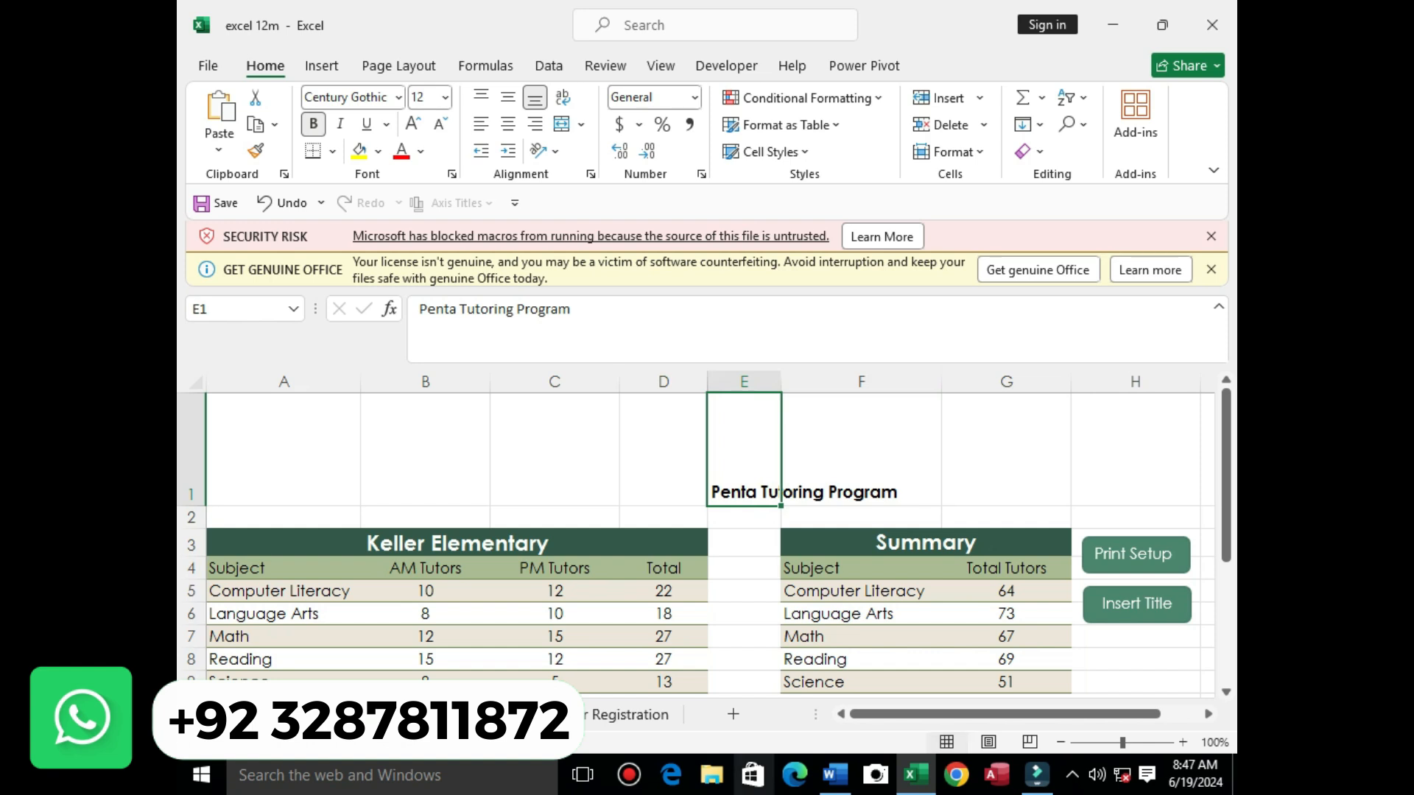
pyautogui.click(322, 66)
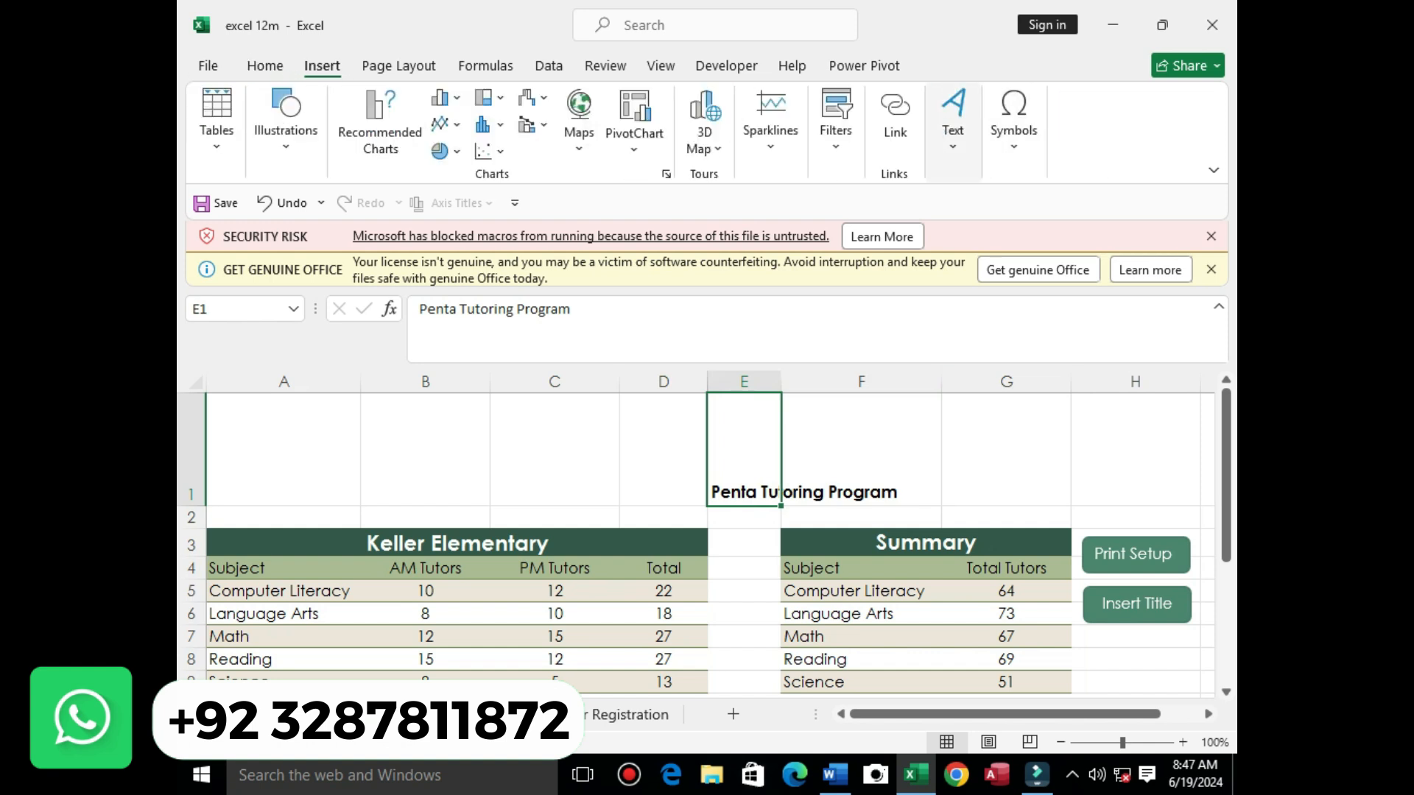
pyautogui.click(952, 131)
pyautogui.click(1058, 221)
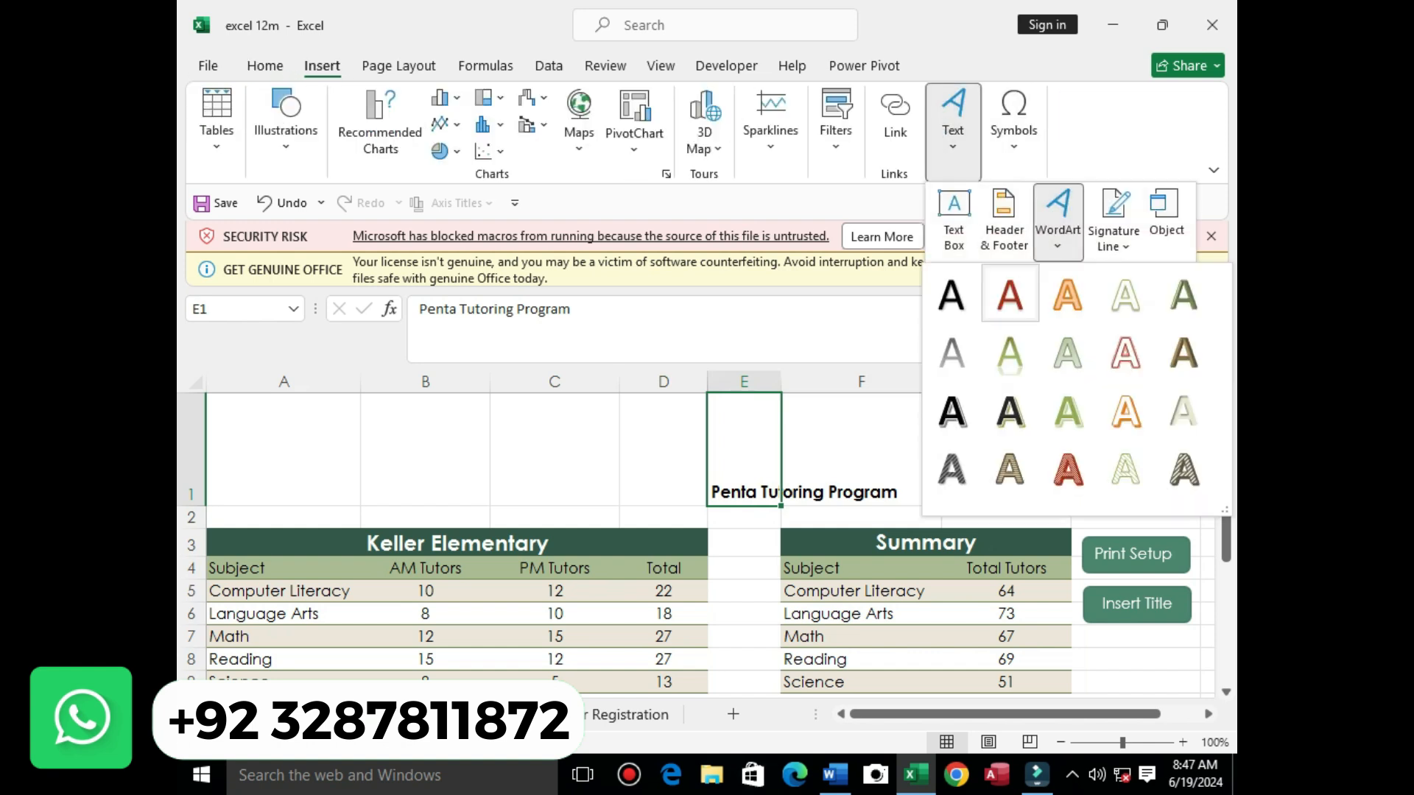
pyautogui.click(1006, 293)
pyautogui.moveTo(840, 493); pyautogui.dragTo(856, 491)
pyautogui.moveTo(726, 491); pyautogui.dragTo(725, 439)
# Step: Delete the Your text here WordArt covering the title and select the empty WordArt box around the text in E1
pyautogui.click(1026, 452)
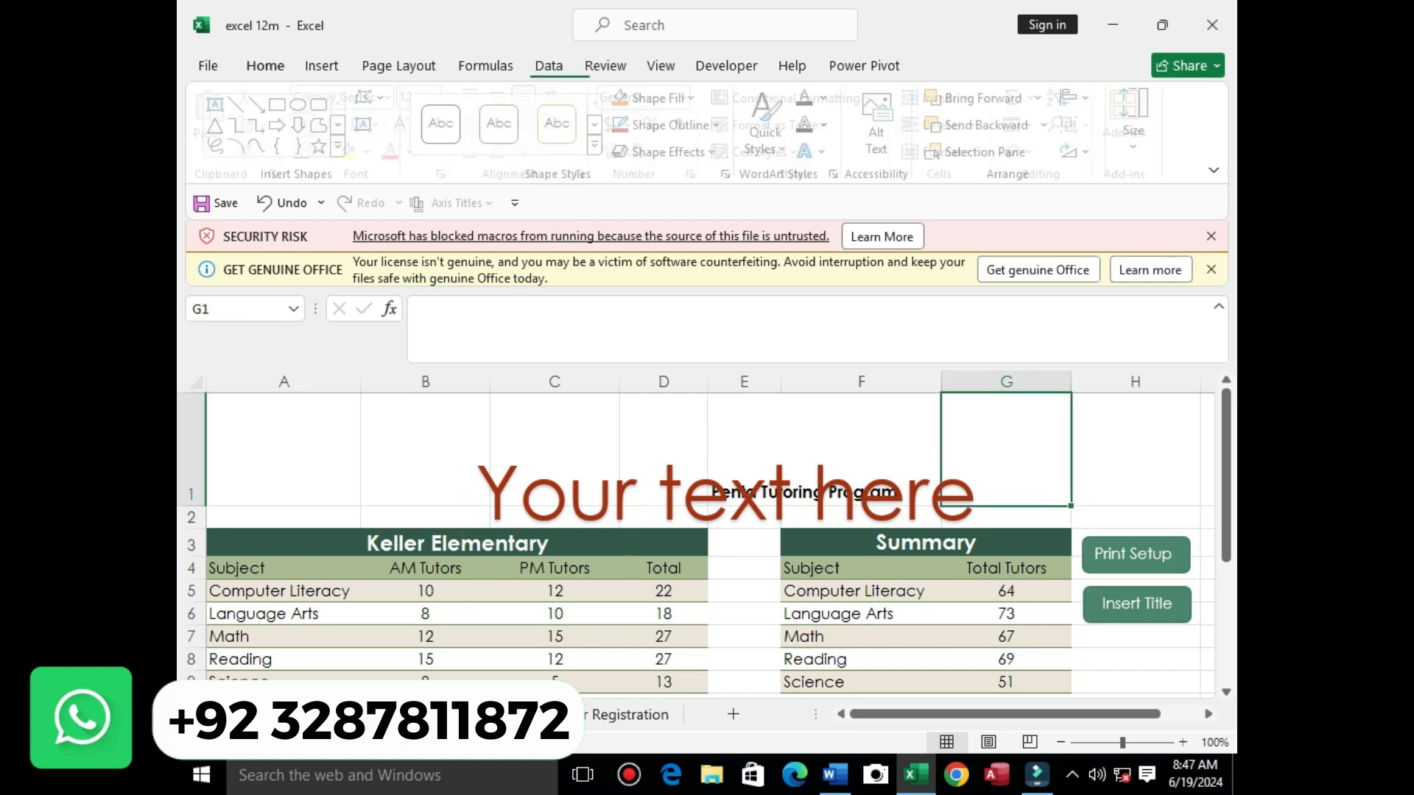
pyautogui.click(905, 492)
pyautogui.click(1026, 452)
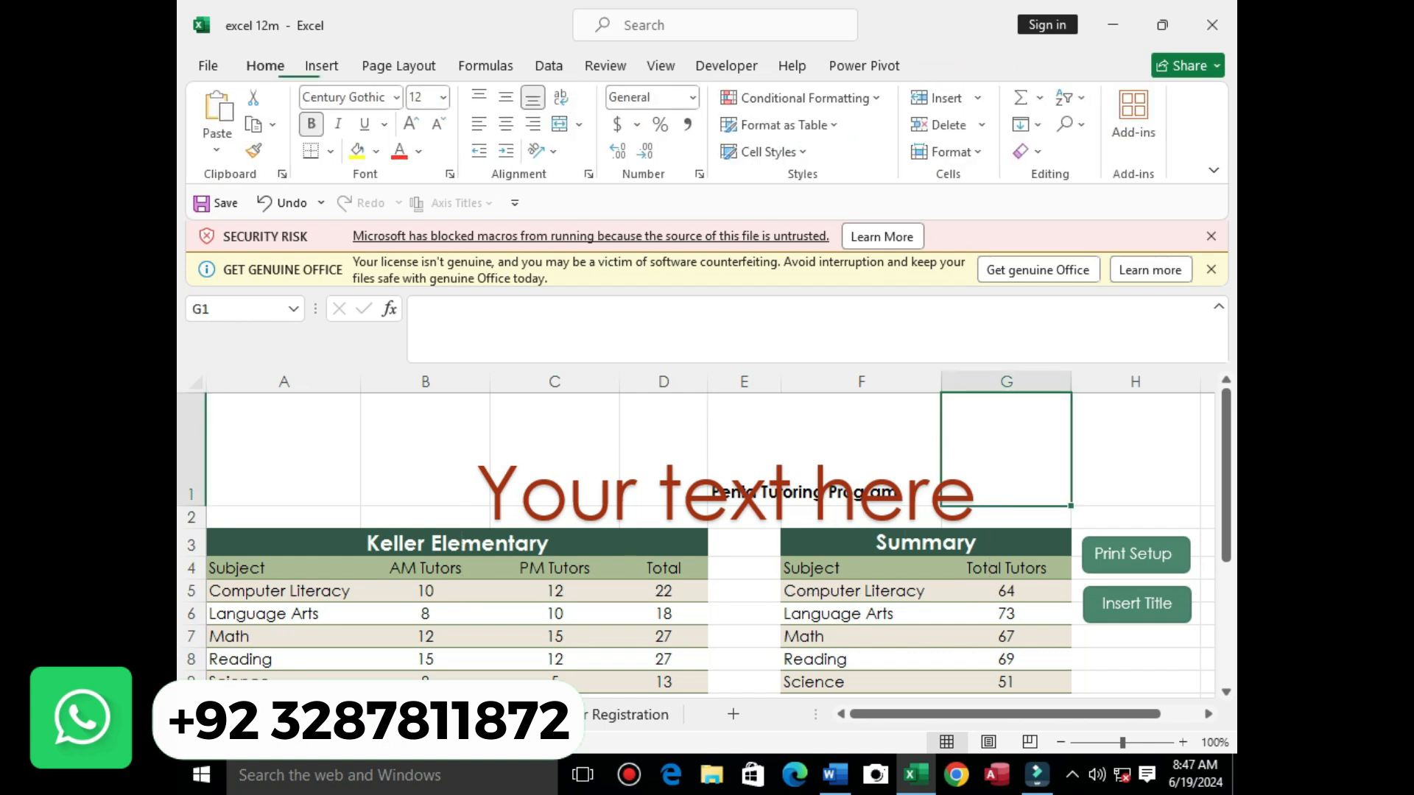
pyautogui.click(928, 492)
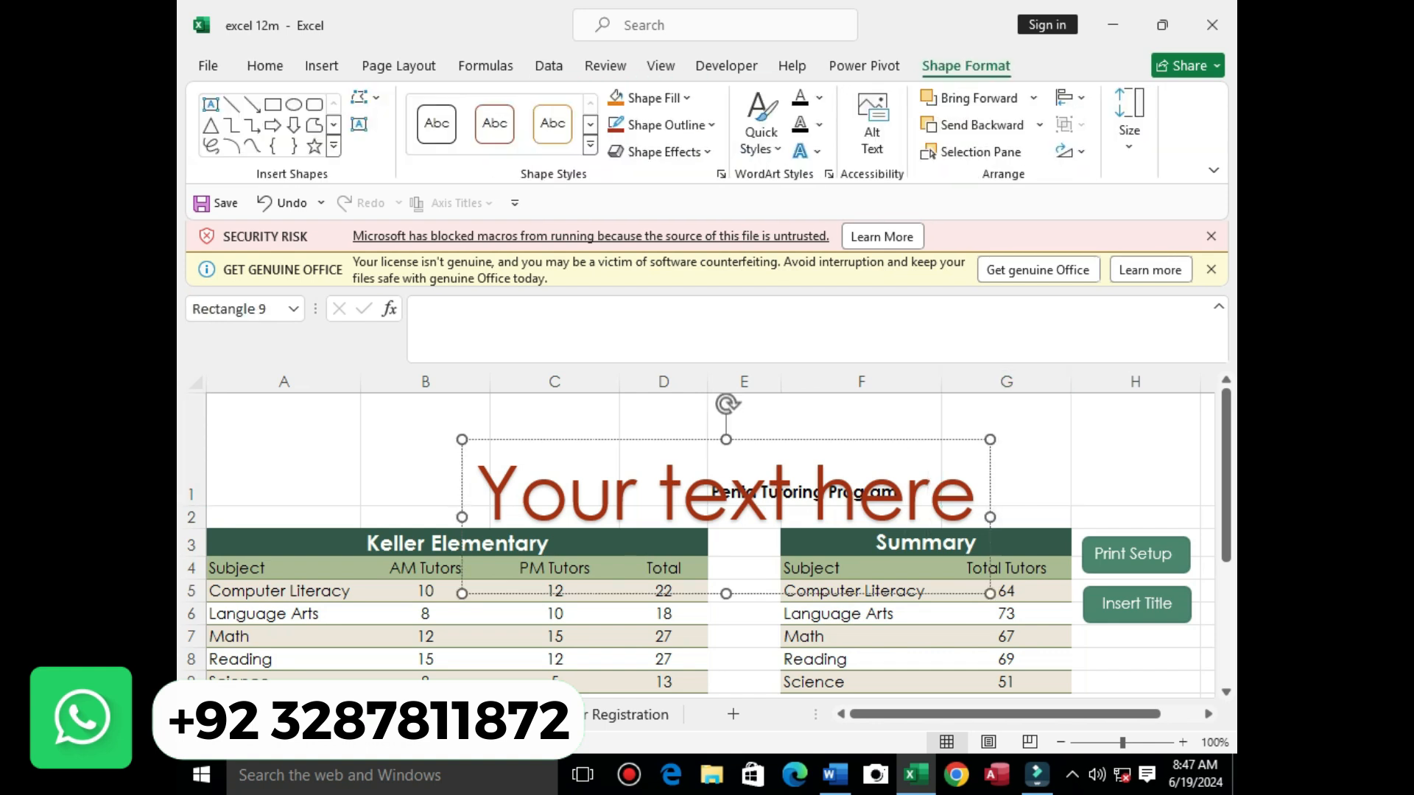
pyautogui.press('Escape')
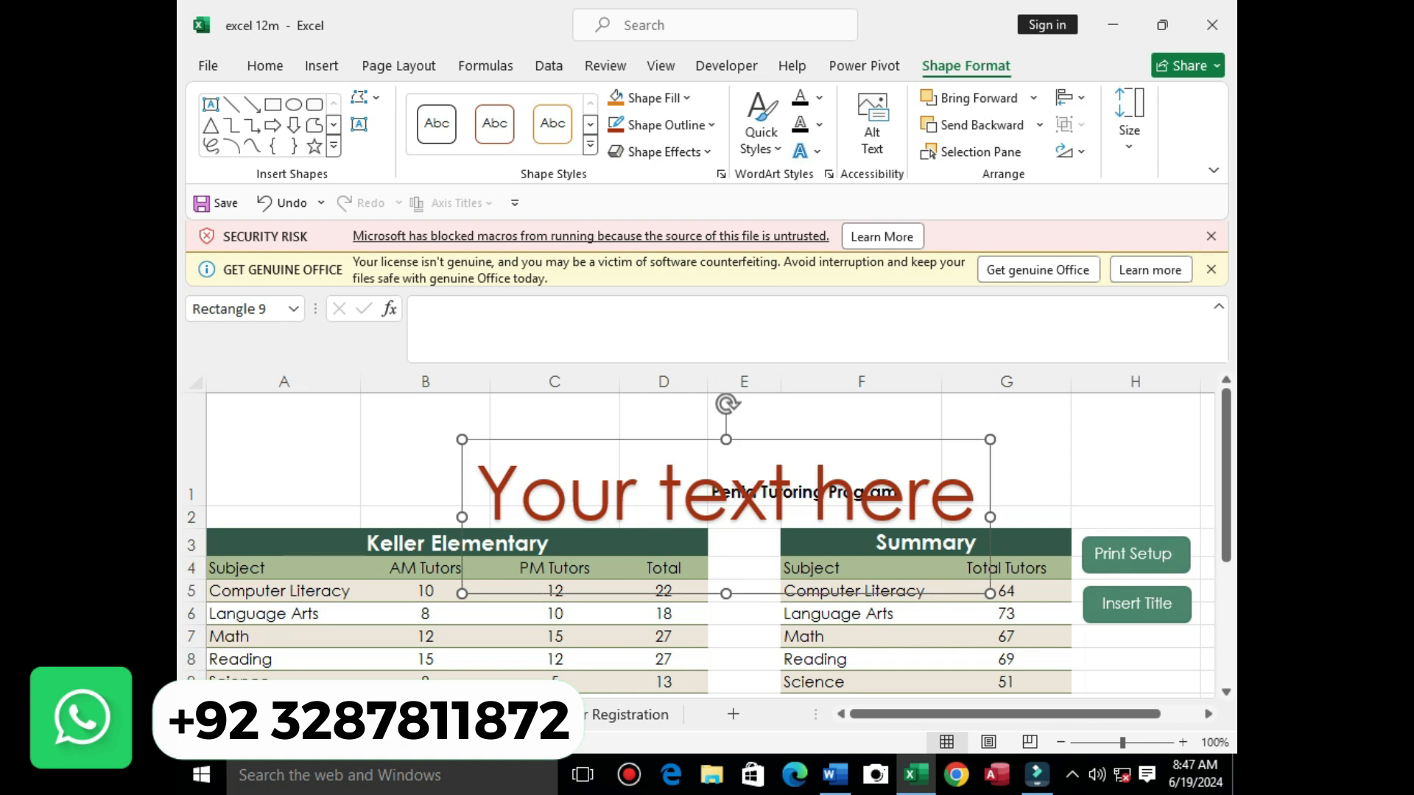
pyautogui.press('Delete')
pyautogui.click(876, 488)
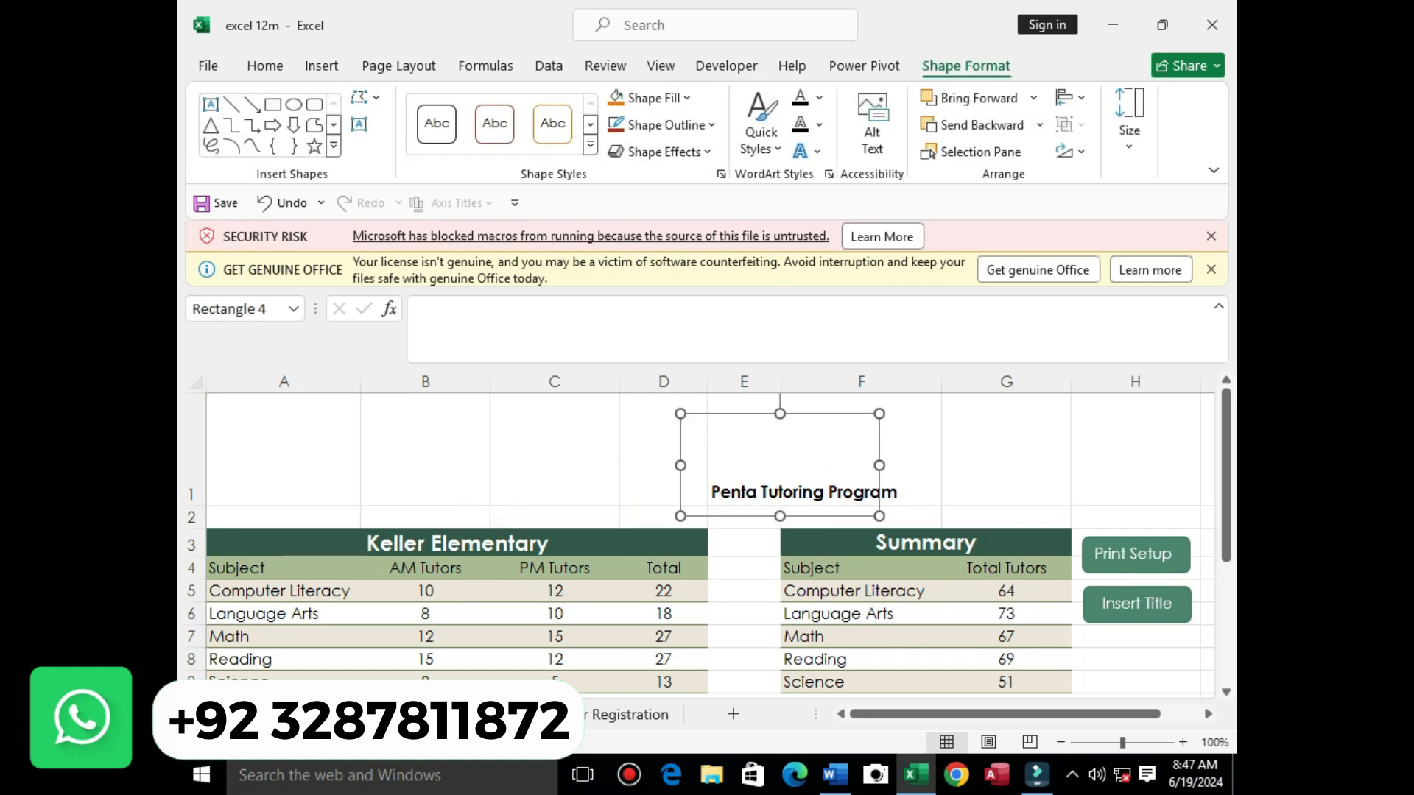
# Step: Widen the empty WordArt box in row 1, move it across columns C to E, and deselect it
pyautogui.moveTo(880, 465); pyautogui.dragTo(922, 465)
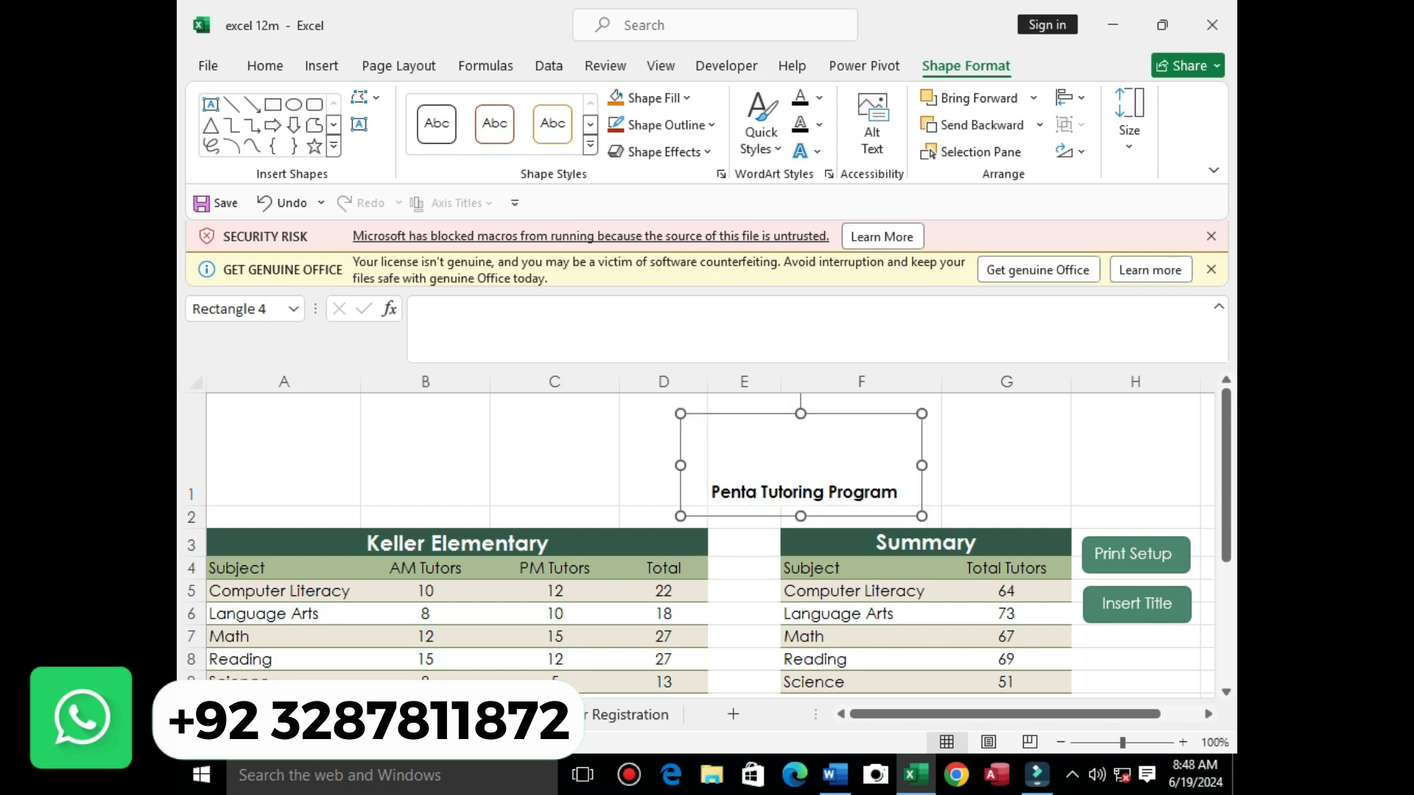
pyautogui.moveTo(922, 488); pyautogui.dragTo(769, 494)
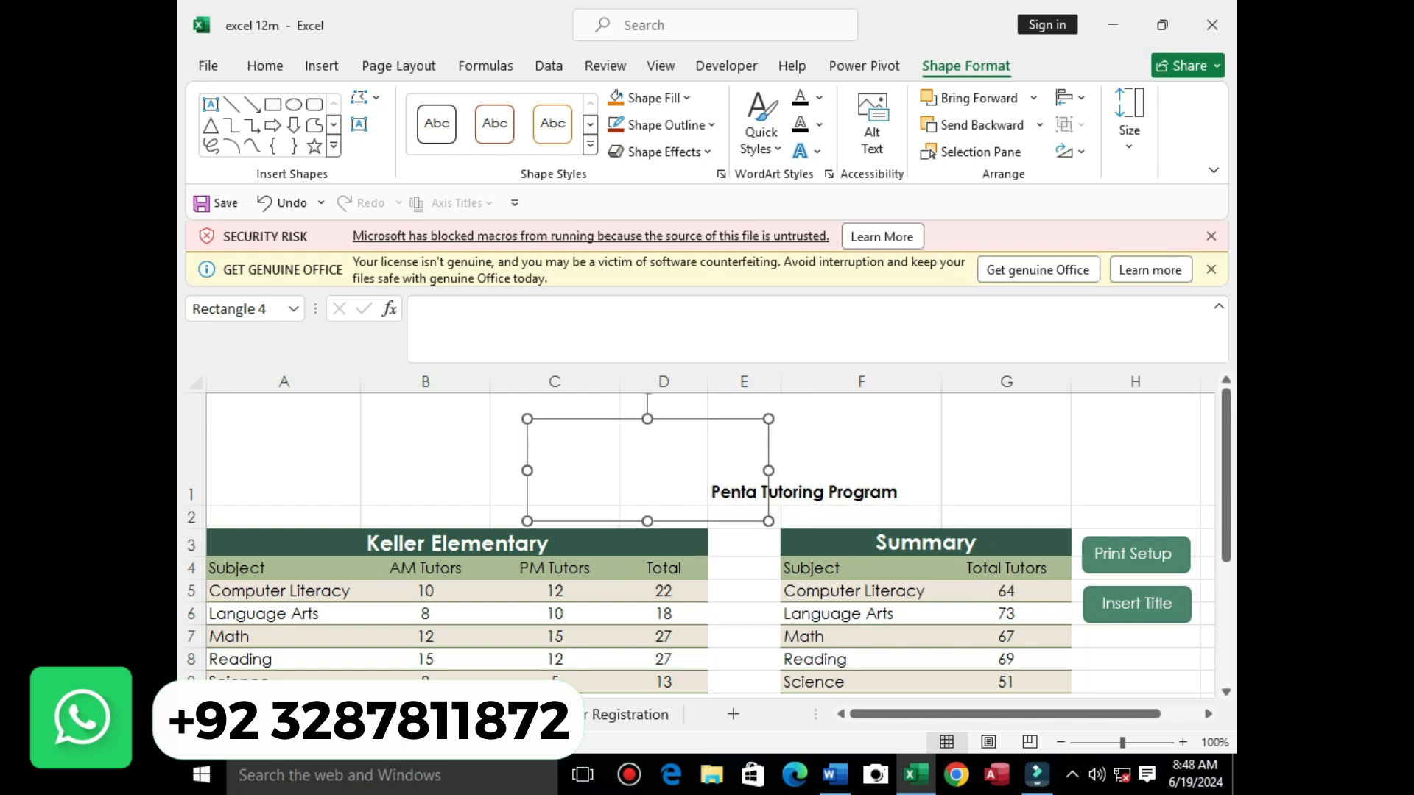
pyautogui.click(860, 450)
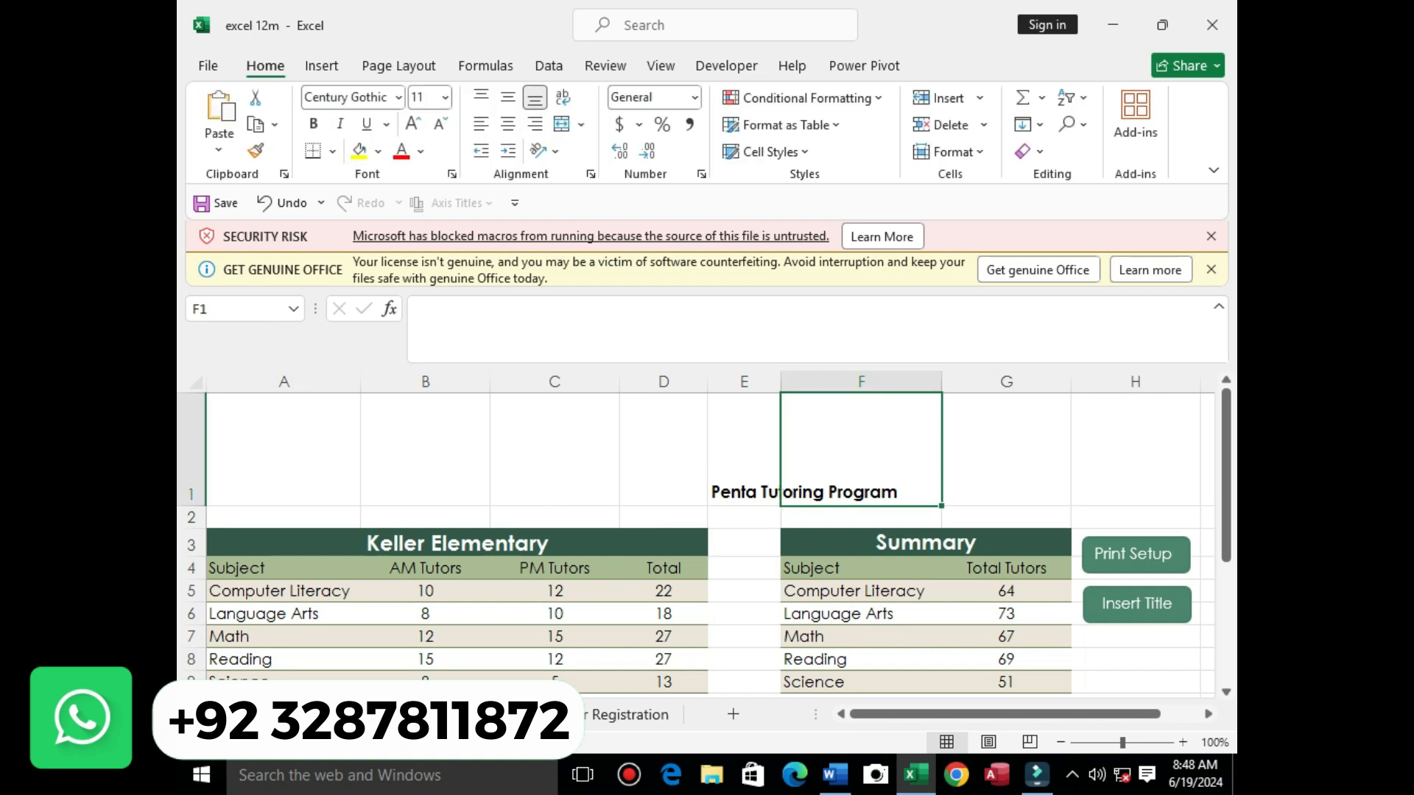
# Step: Copy the Penta Tutoring Program title in cell E1 and clear the cell's contents
pyautogui.click(275, 124)
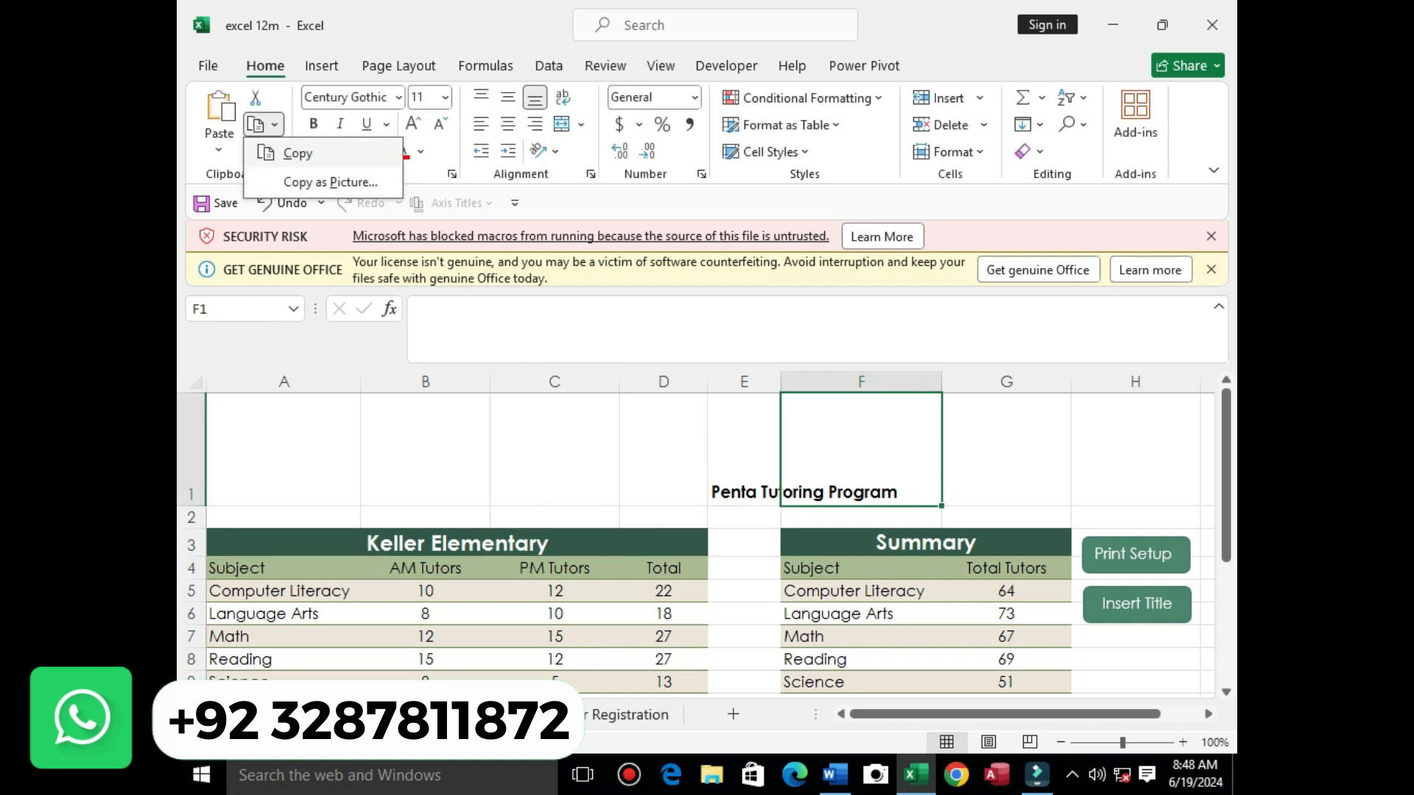
pyautogui.click(297, 153)
pyautogui.press('Escape')
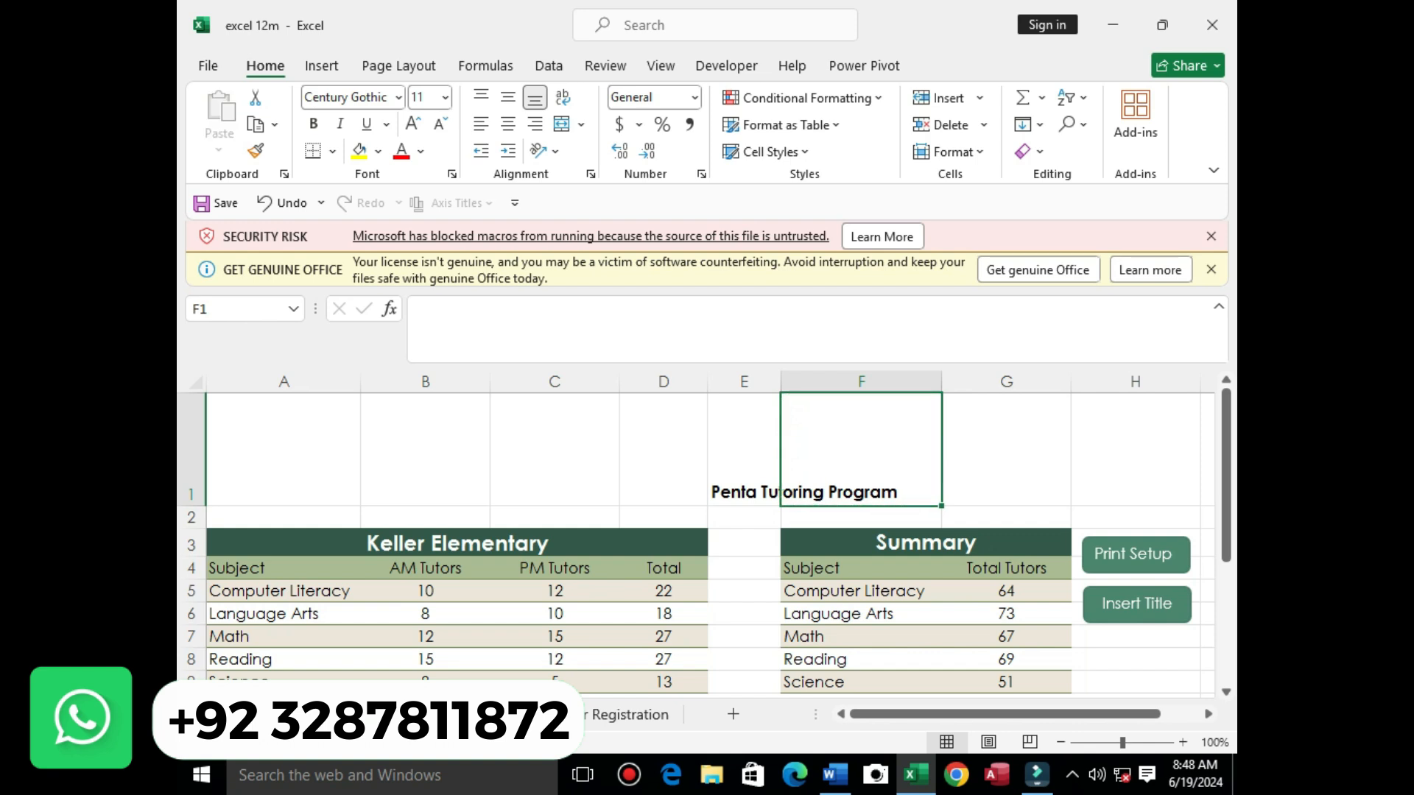
pyautogui.click(743, 451)
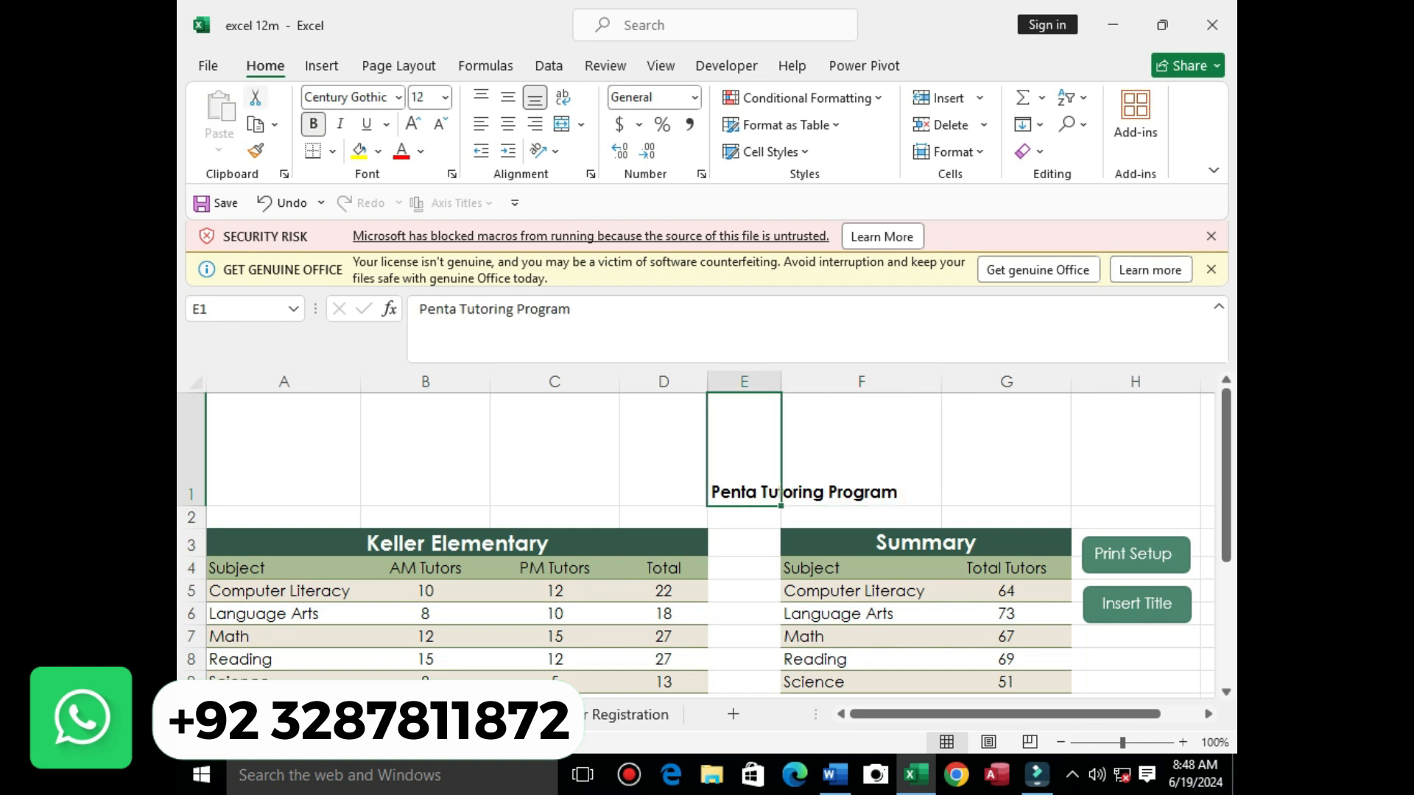
pyautogui.click(274, 124)
pyautogui.click(297, 153)
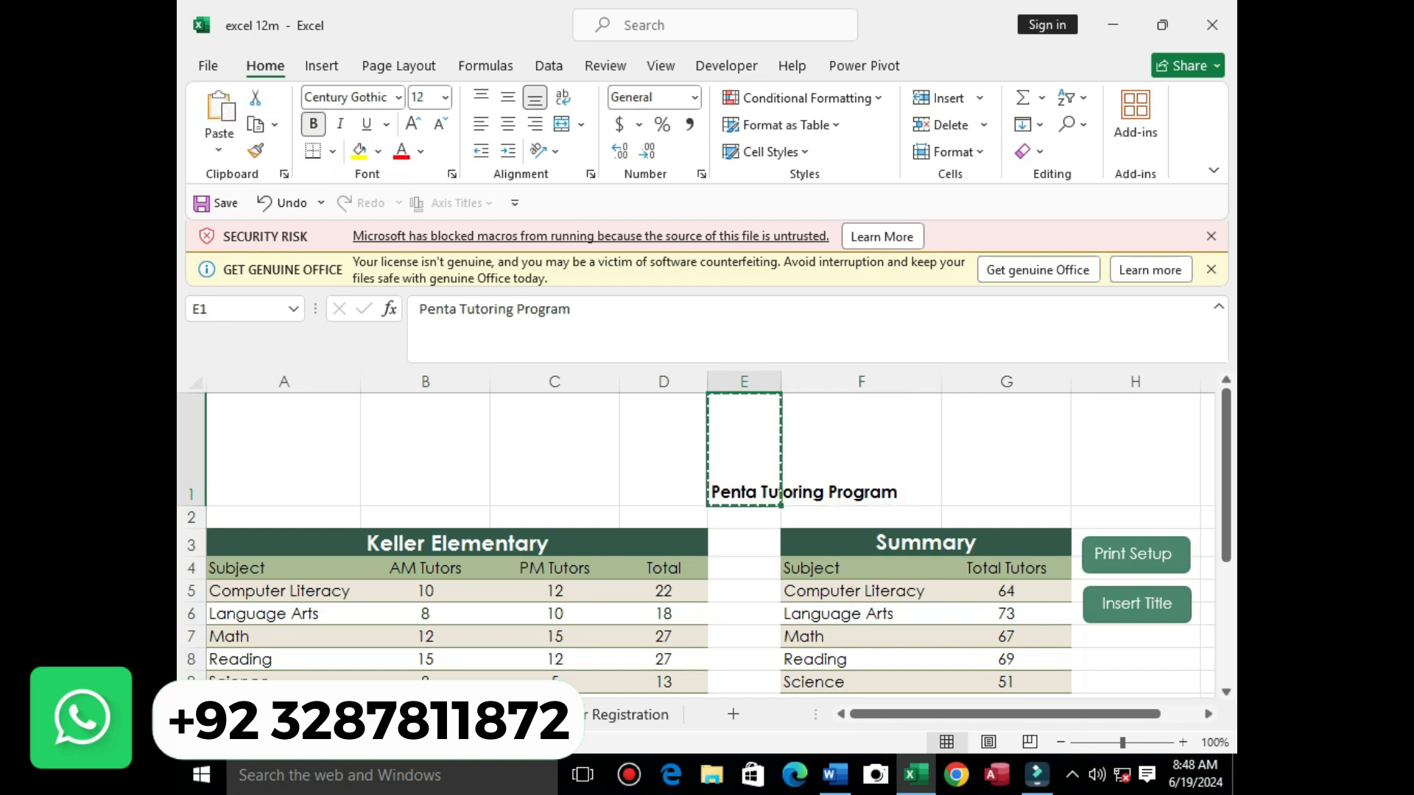
pyautogui.press('Delete')
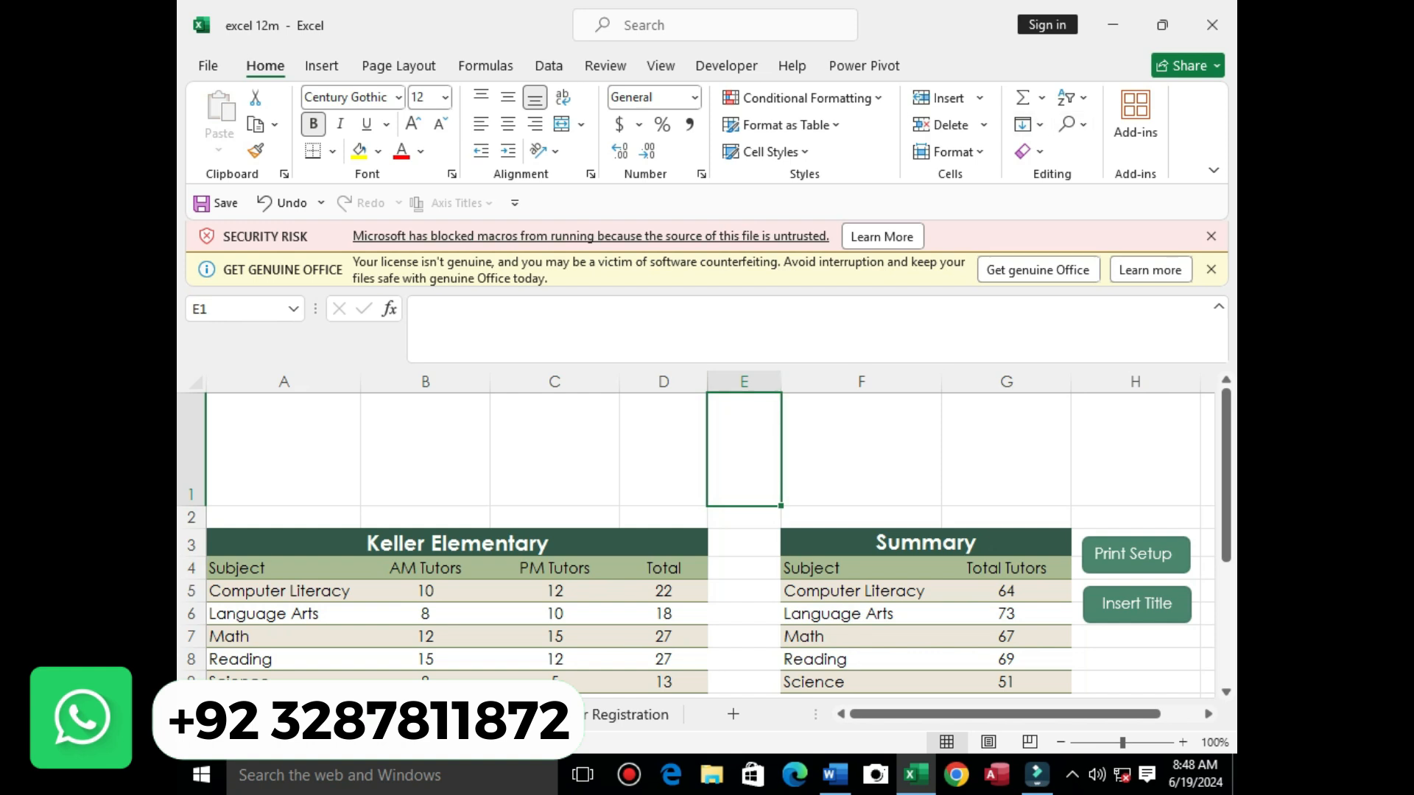
# Step: Insert a Fill: Dark Red, Accent color 1; Shadow WordArt and move it up into row 1
pyautogui.hotkey('alt', 'n')
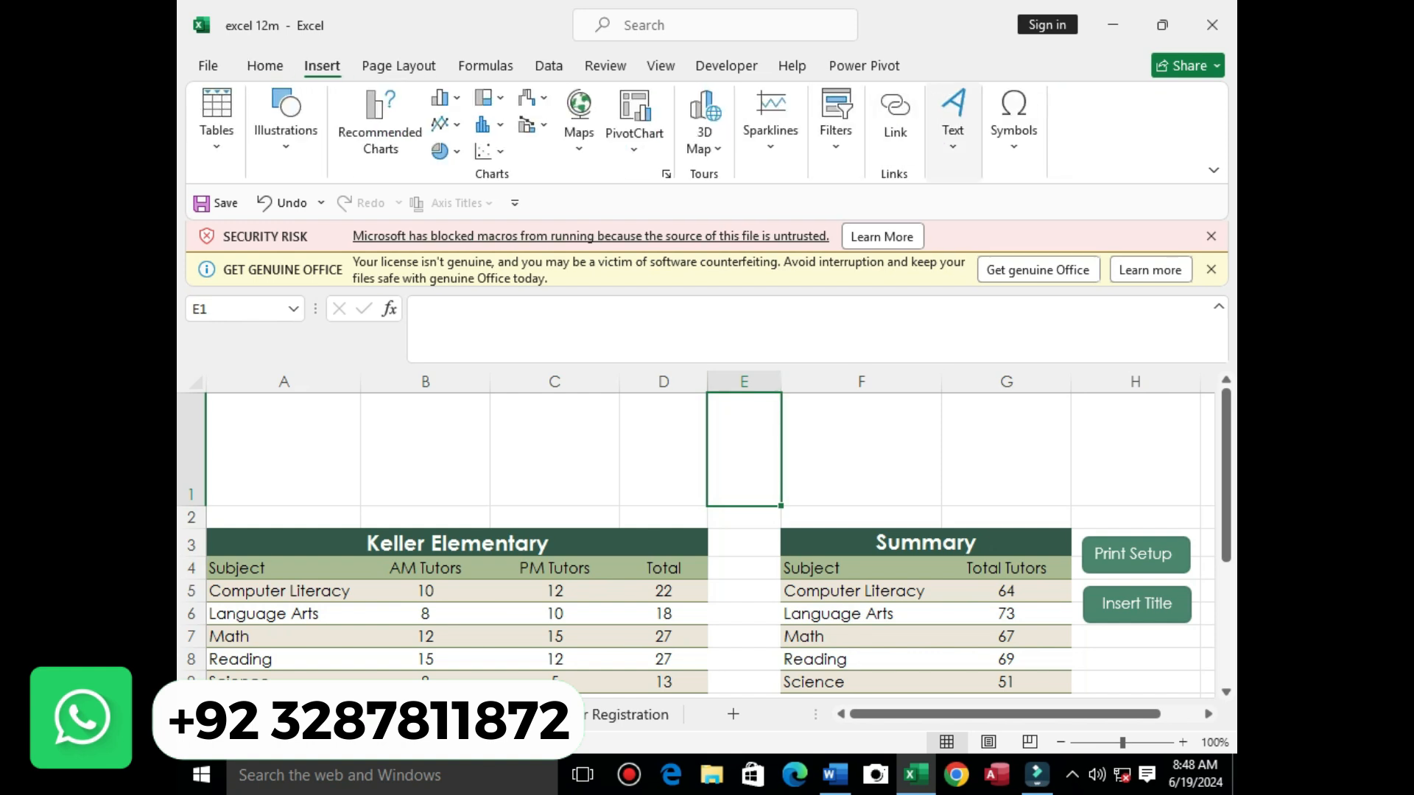
pyautogui.click(952, 118)
pyautogui.click(1057, 214)
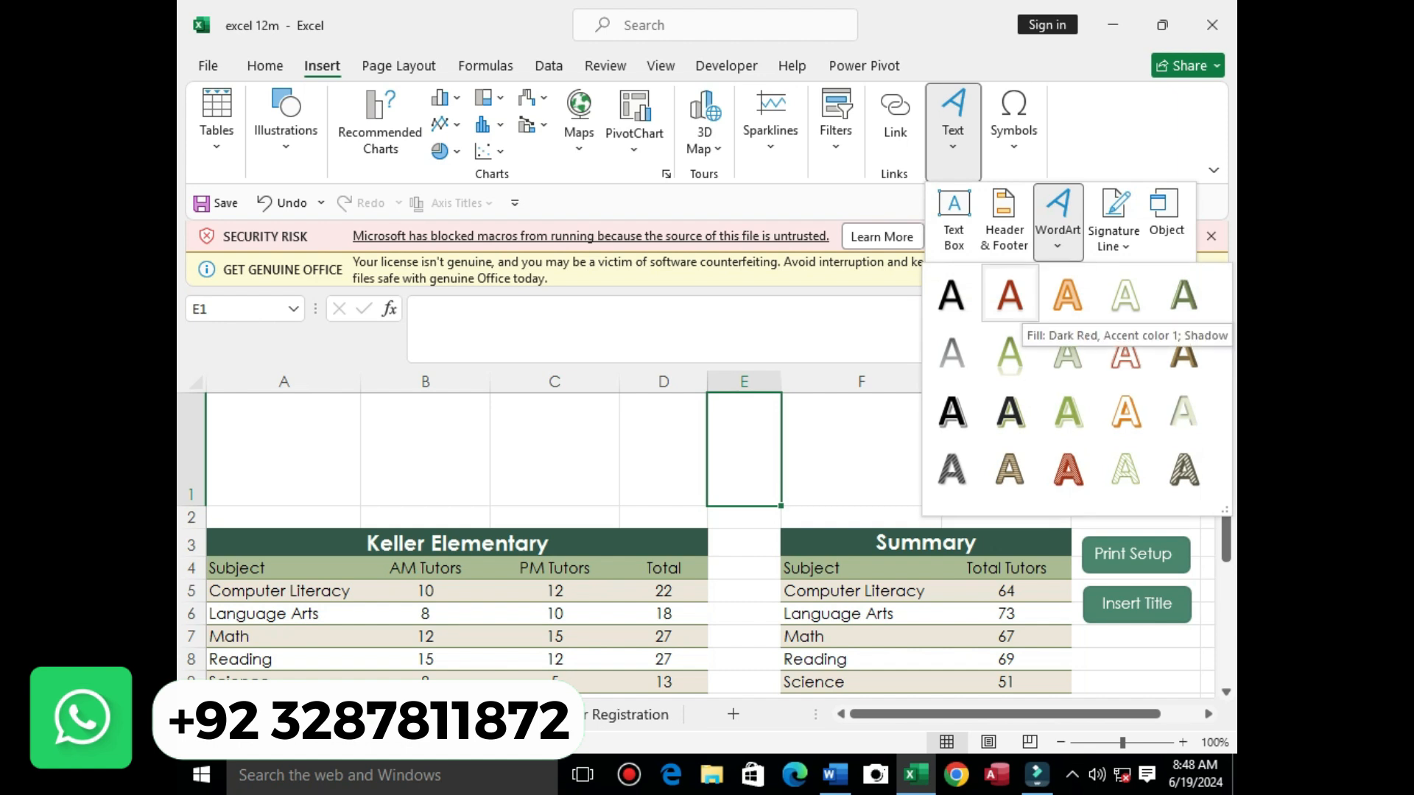
pyautogui.click(1009, 295)
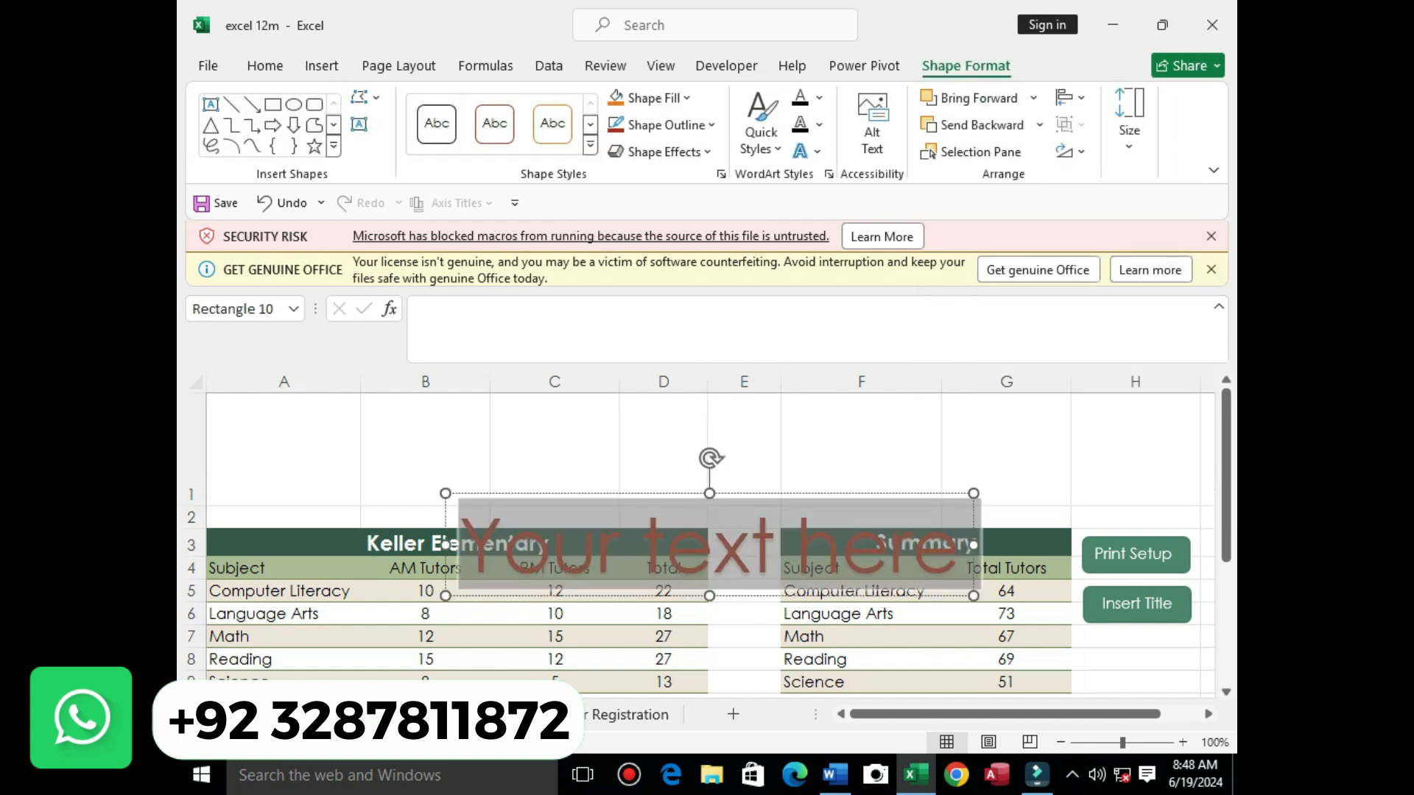
pyautogui.moveTo(720, 547); pyautogui.dragTo(666, 469)
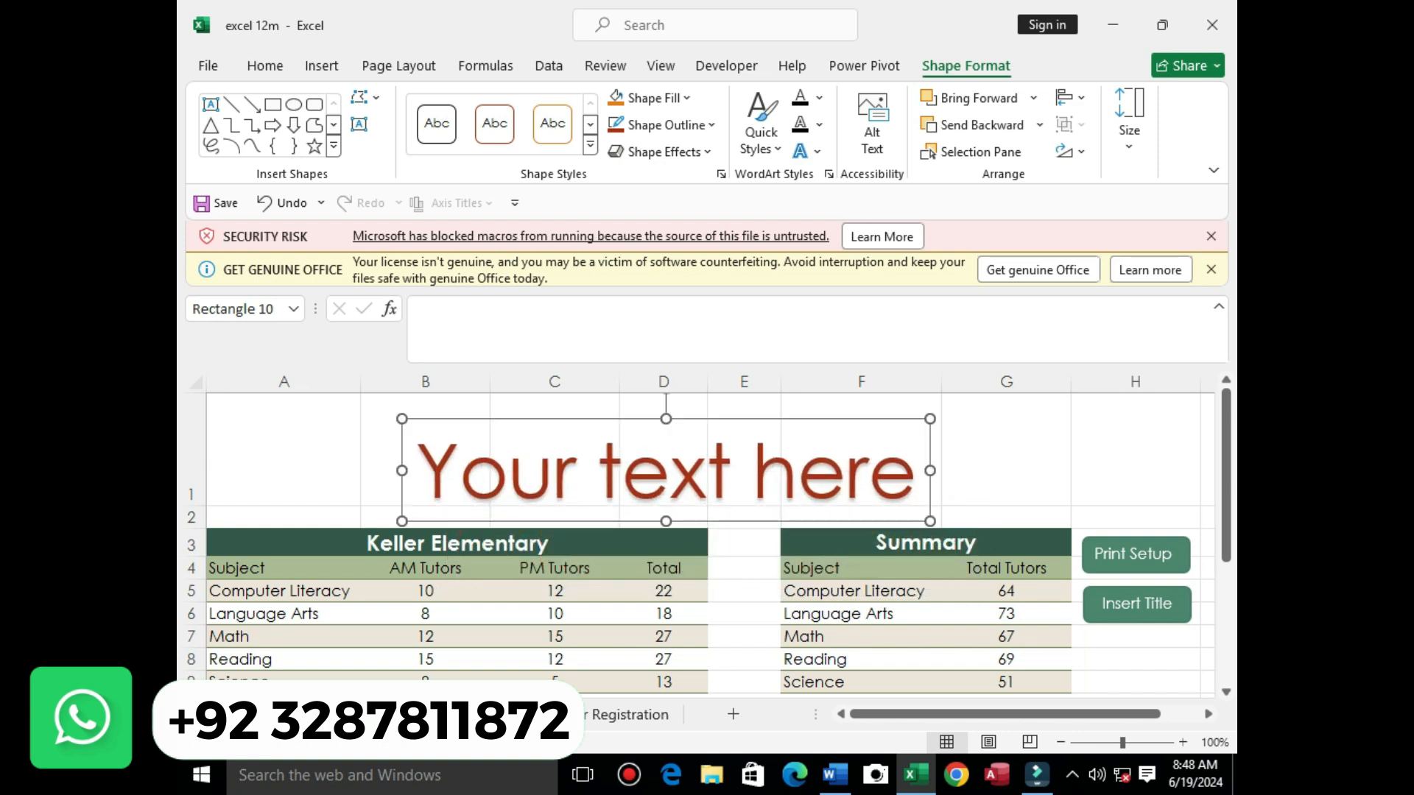
# Step: Erase the Your text here placeholder from the WordArt in row 1 and shift its box over columns D to F
pyautogui.click(915, 472)
pyautogui.press('BackSpace')
pyautogui.press('BackSpace')
pyautogui.press('BackSpace')
pyautogui.press('BackSpace')
pyautogui.press('BackSpace')
pyautogui.press('BackSpace')
pyautogui.press('BackSpace')
pyautogui.press('BackSpace')
pyautogui.press('BackSpace')
pyautogui.press('BackSpace')
pyautogui.press('BackSpace')
pyautogui.press('BackSpace')
pyautogui.press('BackSpace')
pyautogui.press('BackSpace')
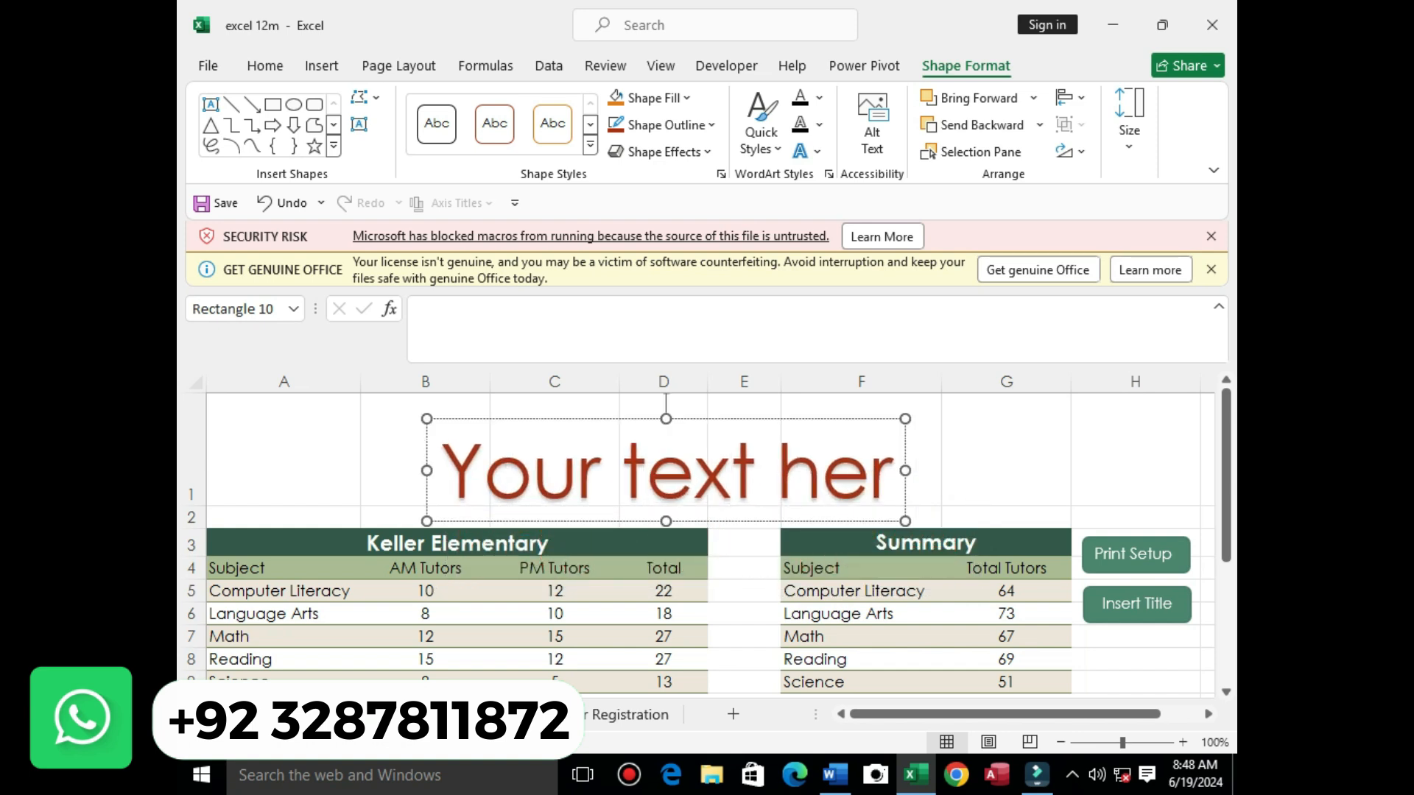
pyautogui.moveTo(676, 470); pyautogui.dragTo(877, 471)
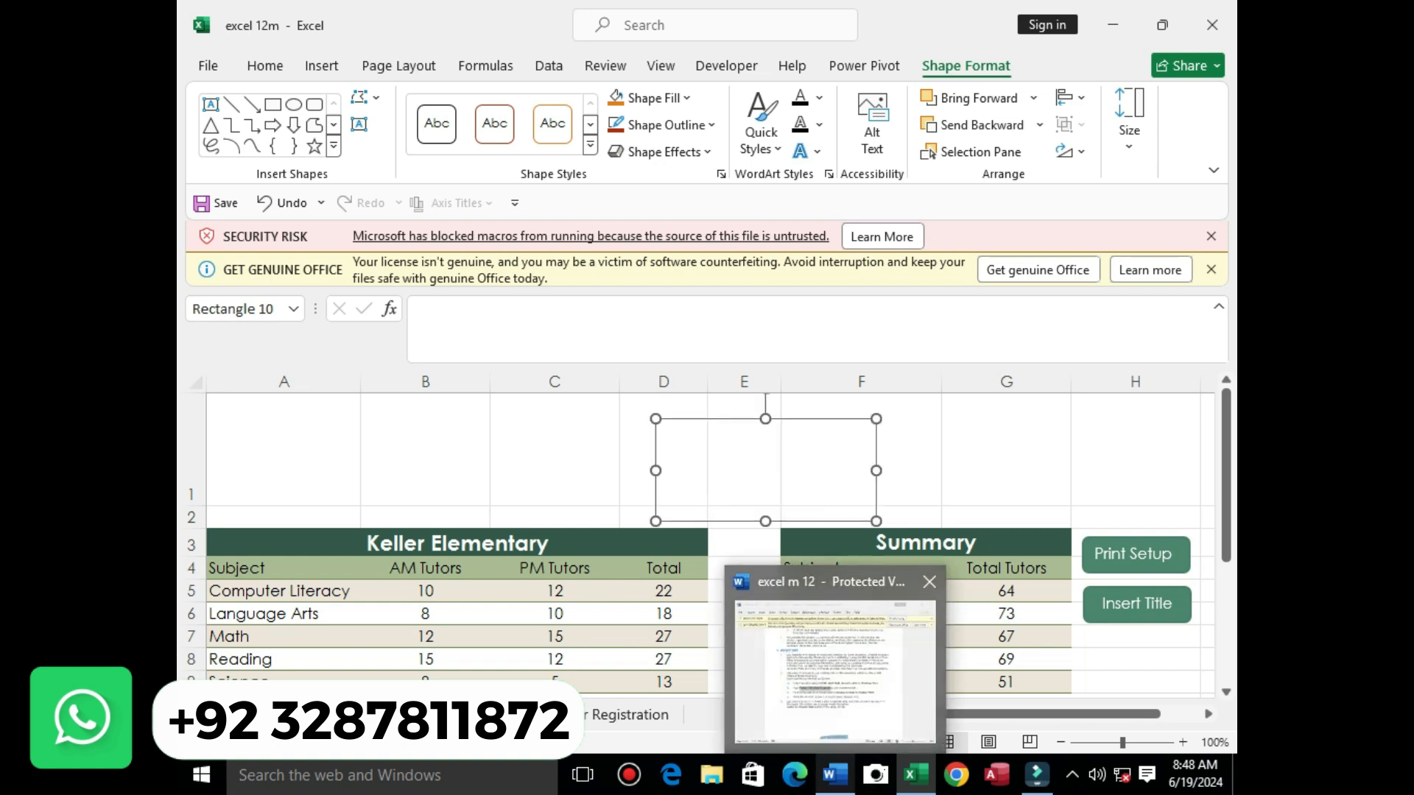
# Step: Check the title wording in the Word instructions, return to Excel and select cell E1
pyautogui.click(834, 775)
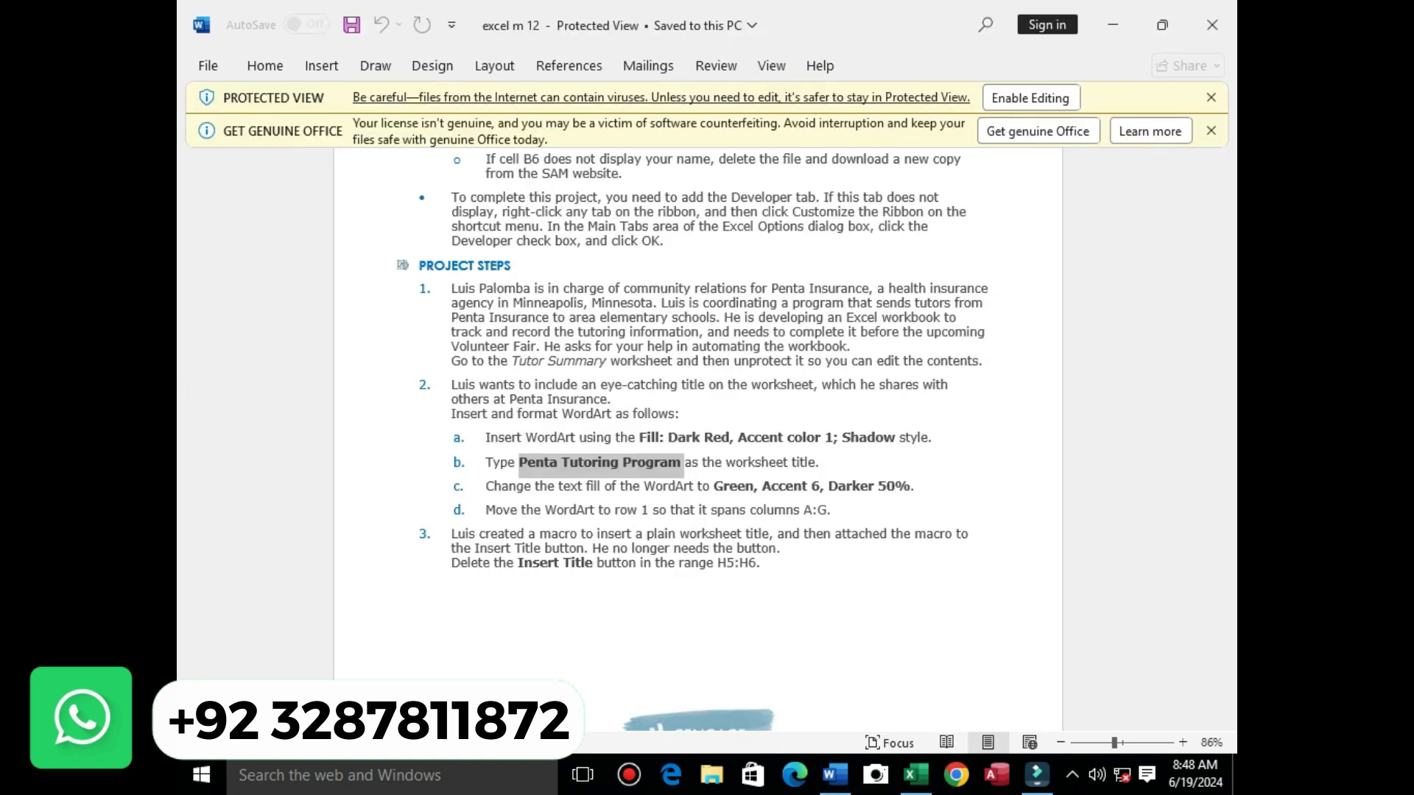
pyautogui.click(915, 775)
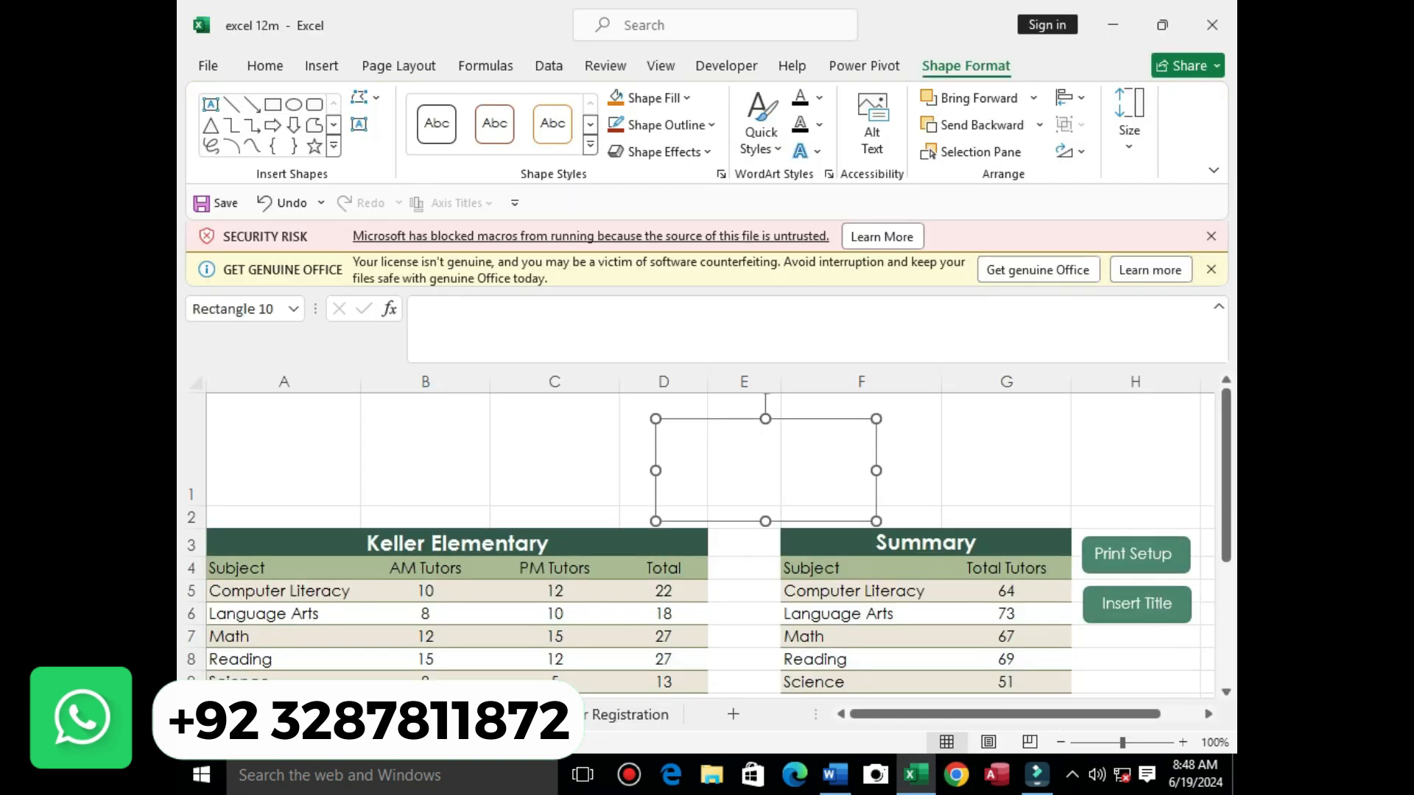
pyautogui.click(662, 449)
pyautogui.click(743, 450)
pyautogui.click(663, 450)
pyautogui.click(743, 450)
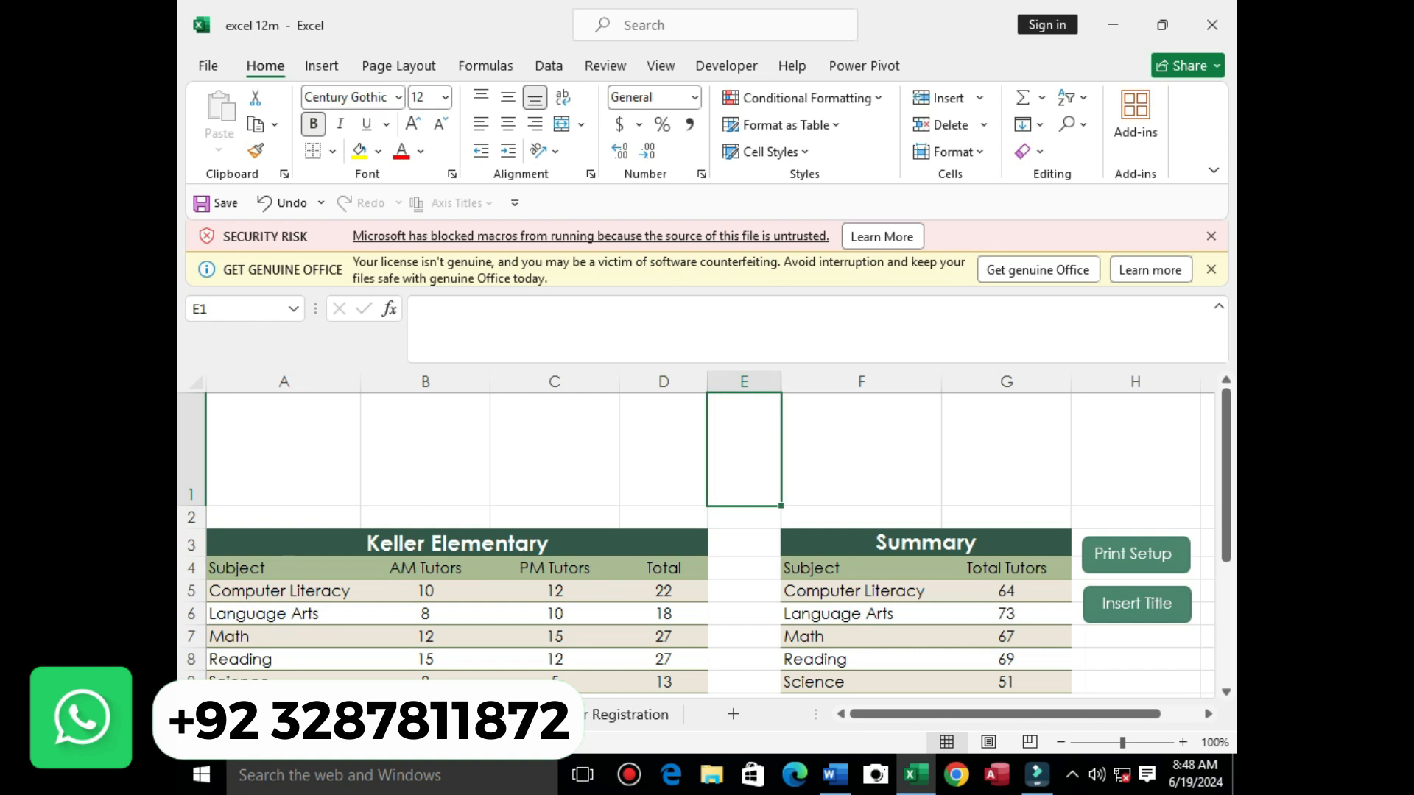
# Step: Insert a new WordArt in the Fill: Dark Red, Accent color 1; Shadow style and move it into row 1 over columns B to F
pyautogui.click(321, 66)
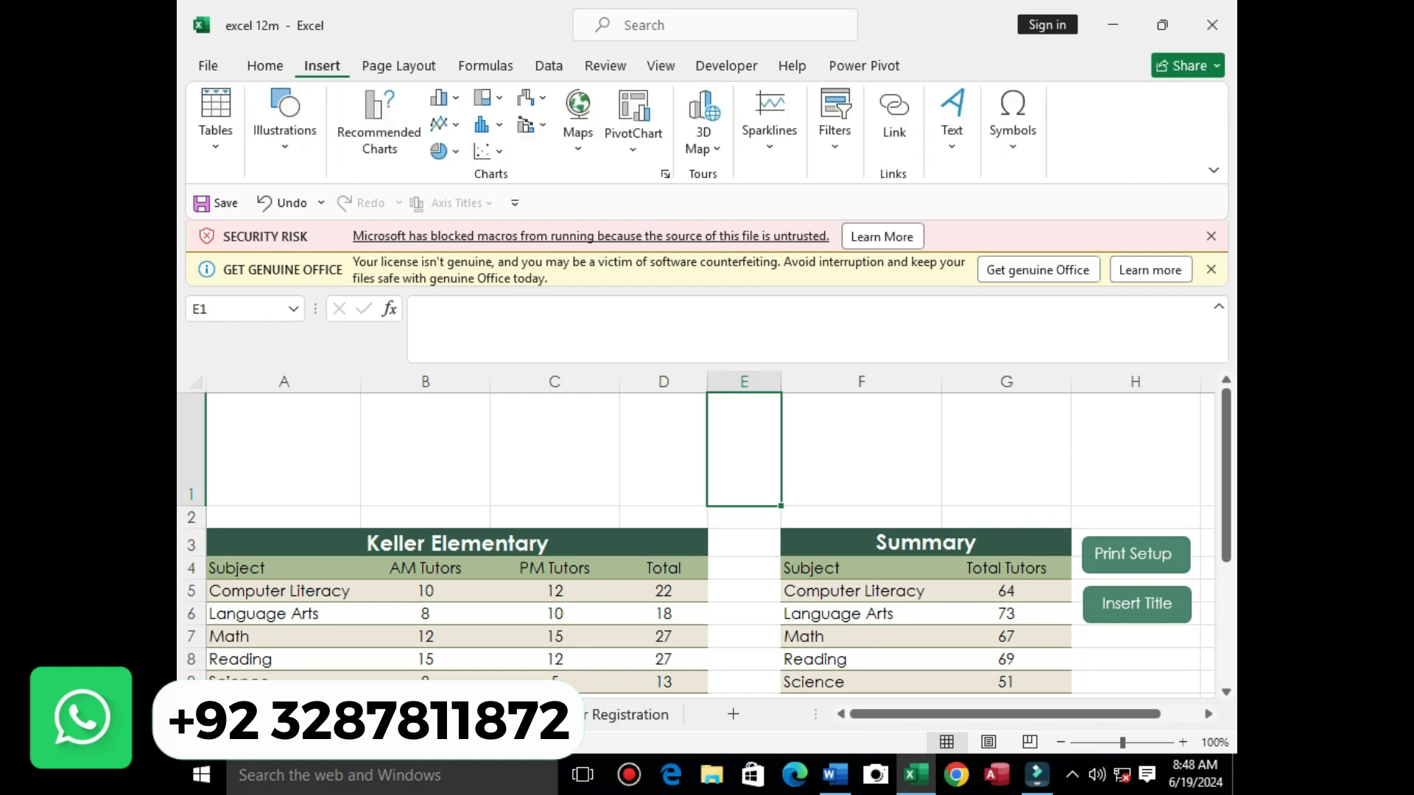
pyautogui.click(952, 121)
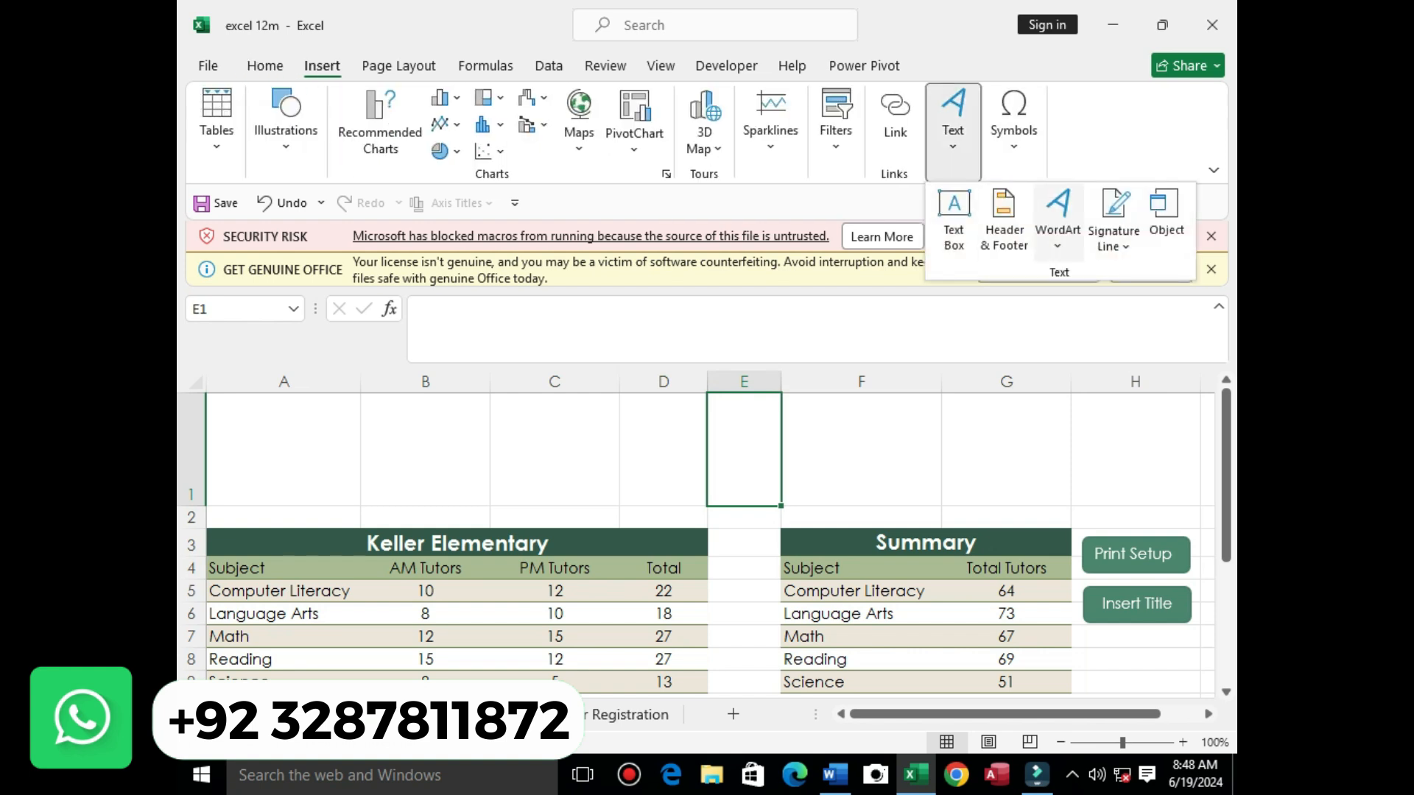
pyautogui.click(1058, 217)
pyautogui.click(1009, 292)
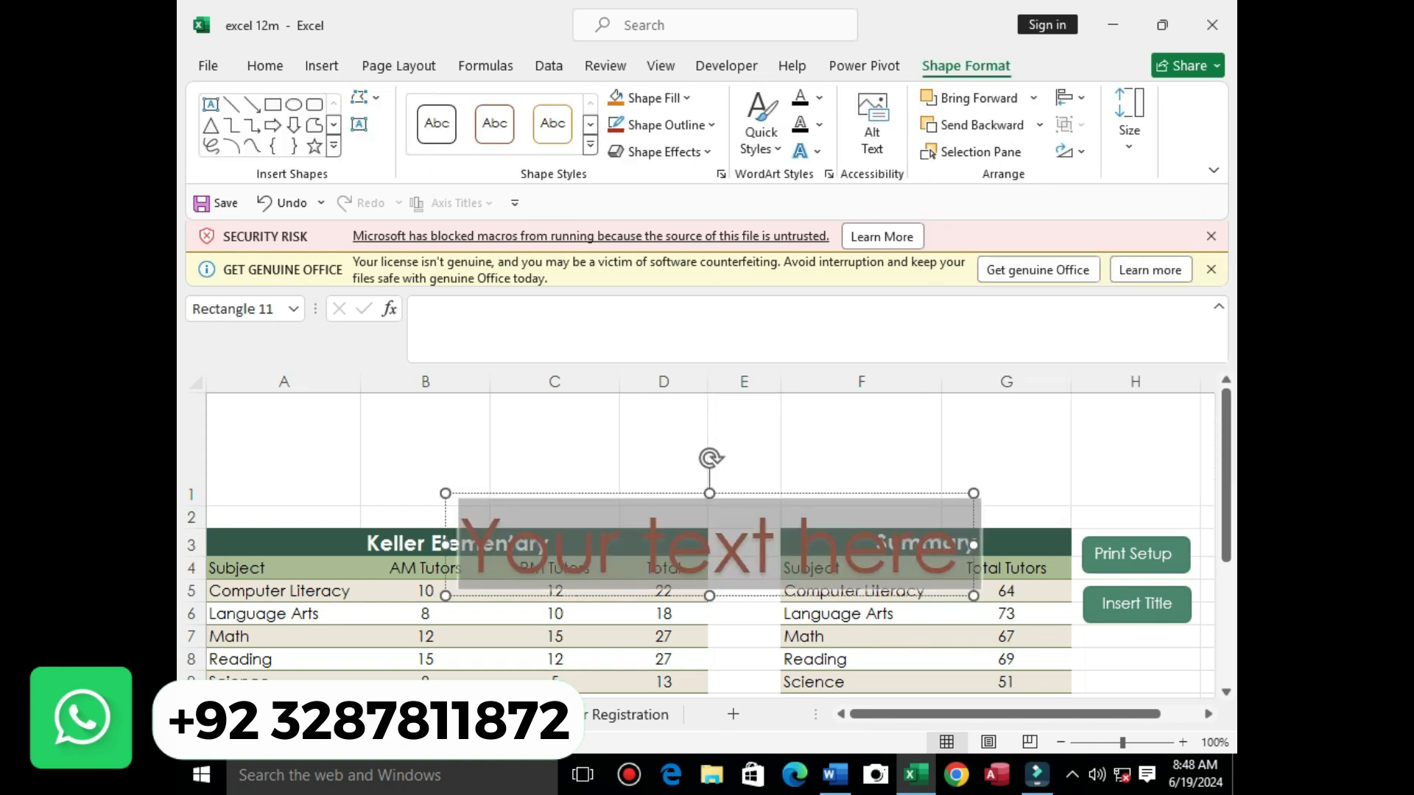
pyautogui.moveTo(803, 494); pyautogui.dragTo(737, 410)
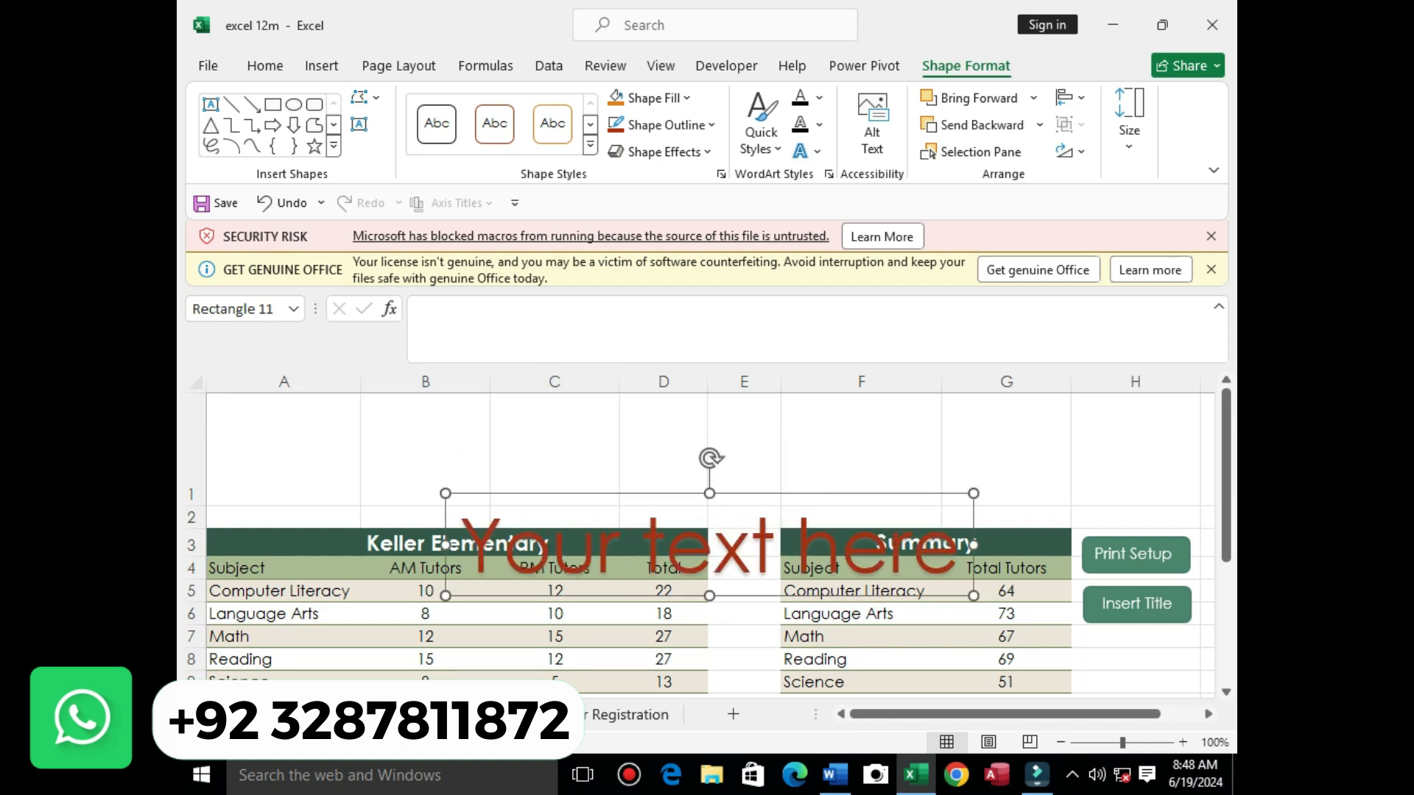
pyautogui.moveTo(803, 493); pyautogui.dragTo(736, 405)
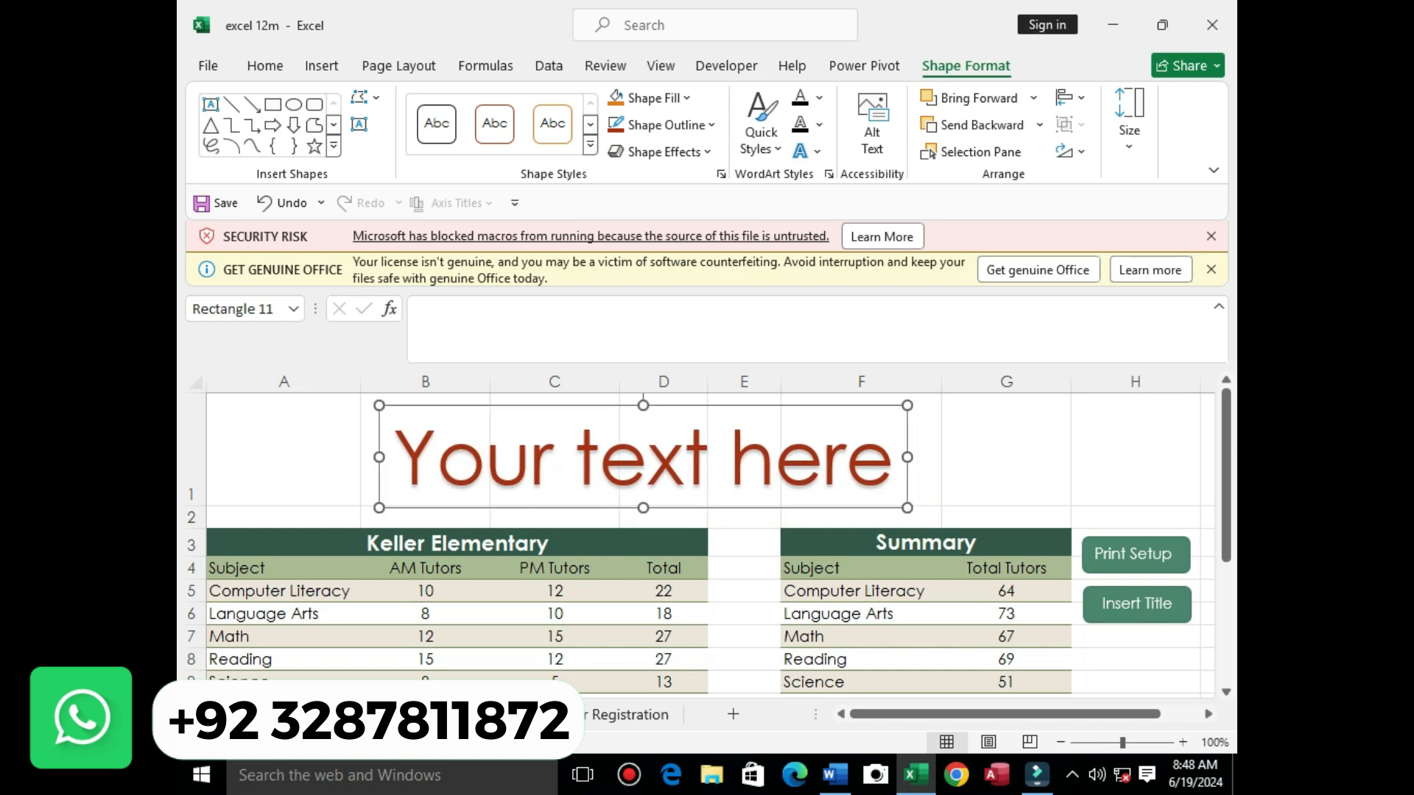
# Step: Clear the Your text here placeholder from the new WordArt box
pyautogui.click(892, 460)
pyautogui.press('BackSpace')
pyautogui.press('BackSpace')
pyautogui.press('BackSpace')
pyautogui.press('BackSpace')
pyautogui.press('BackSpace')
pyautogui.press('BackSpace')
pyautogui.press('BackSpace')
pyautogui.press('BackSpace')
pyautogui.press('BackSpace')
pyautogui.press('BackSpace')
pyautogui.press('BackSpace')
pyautogui.press('BackSpace')
pyautogui.press('BackSpace')
pyautogui.press('BackSpace')
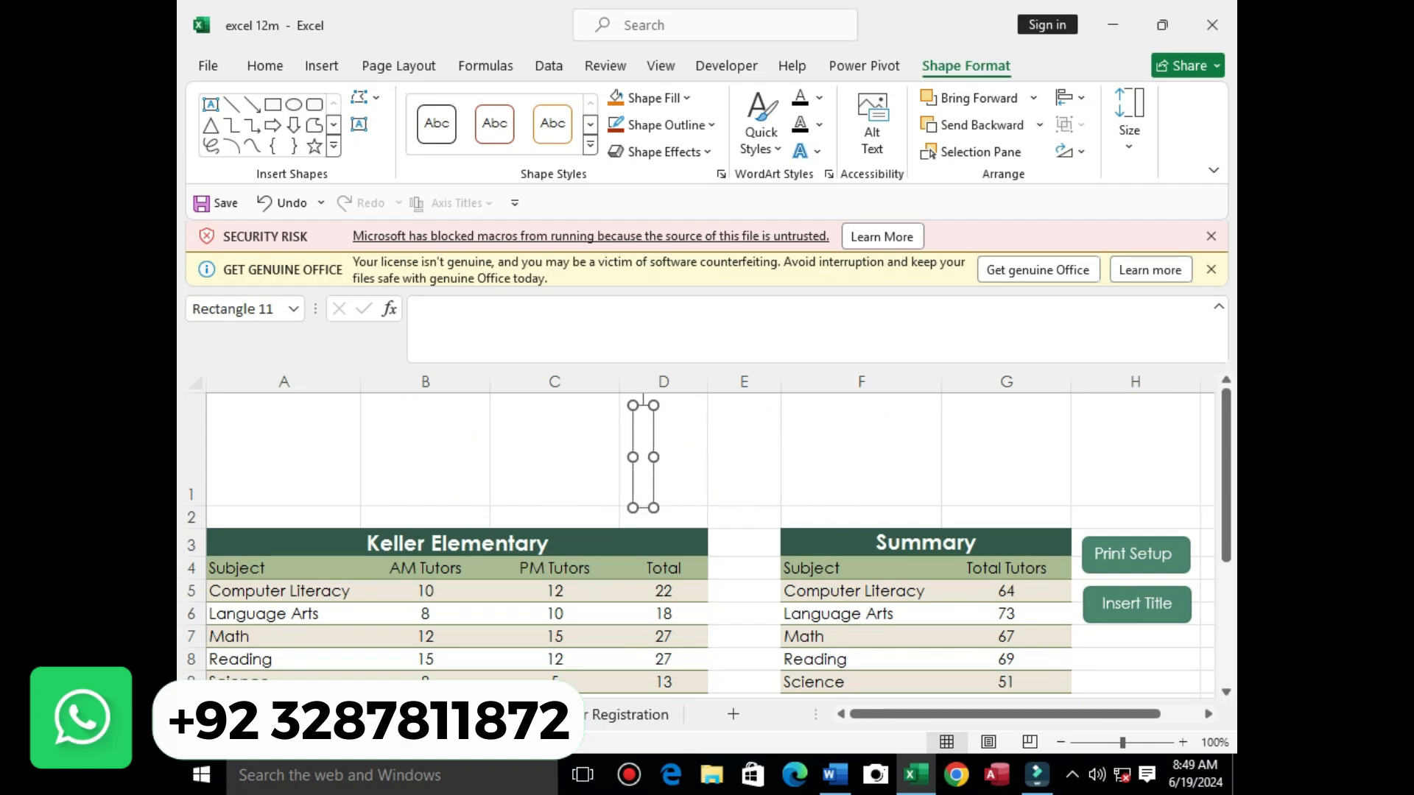
# Step: Enter Penta tutoring in the empty WordArt box in row 1, checking the wording against the Word instructions
pyautogui.write('P')
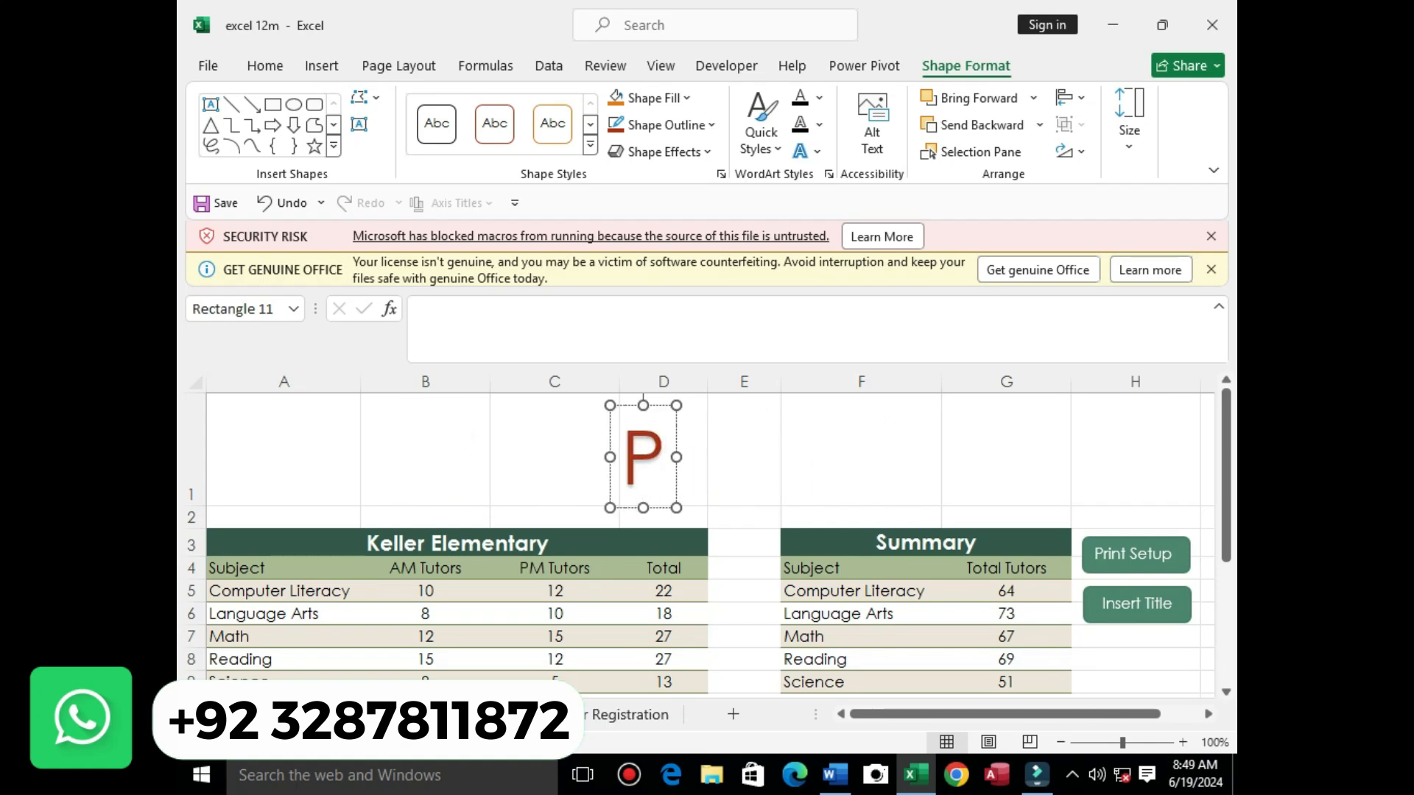
pyautogui.write('enta')
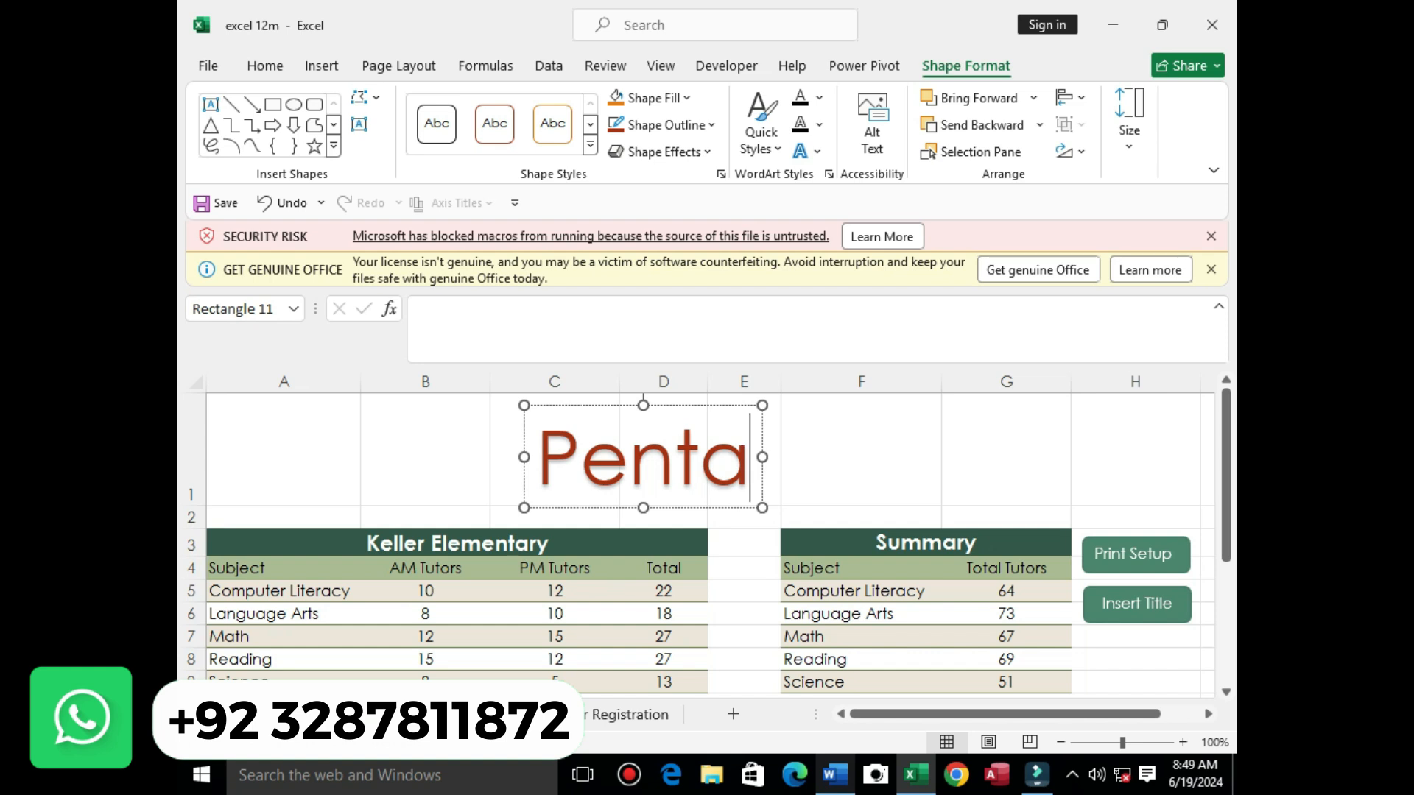
pyautogui.click(835, 774)
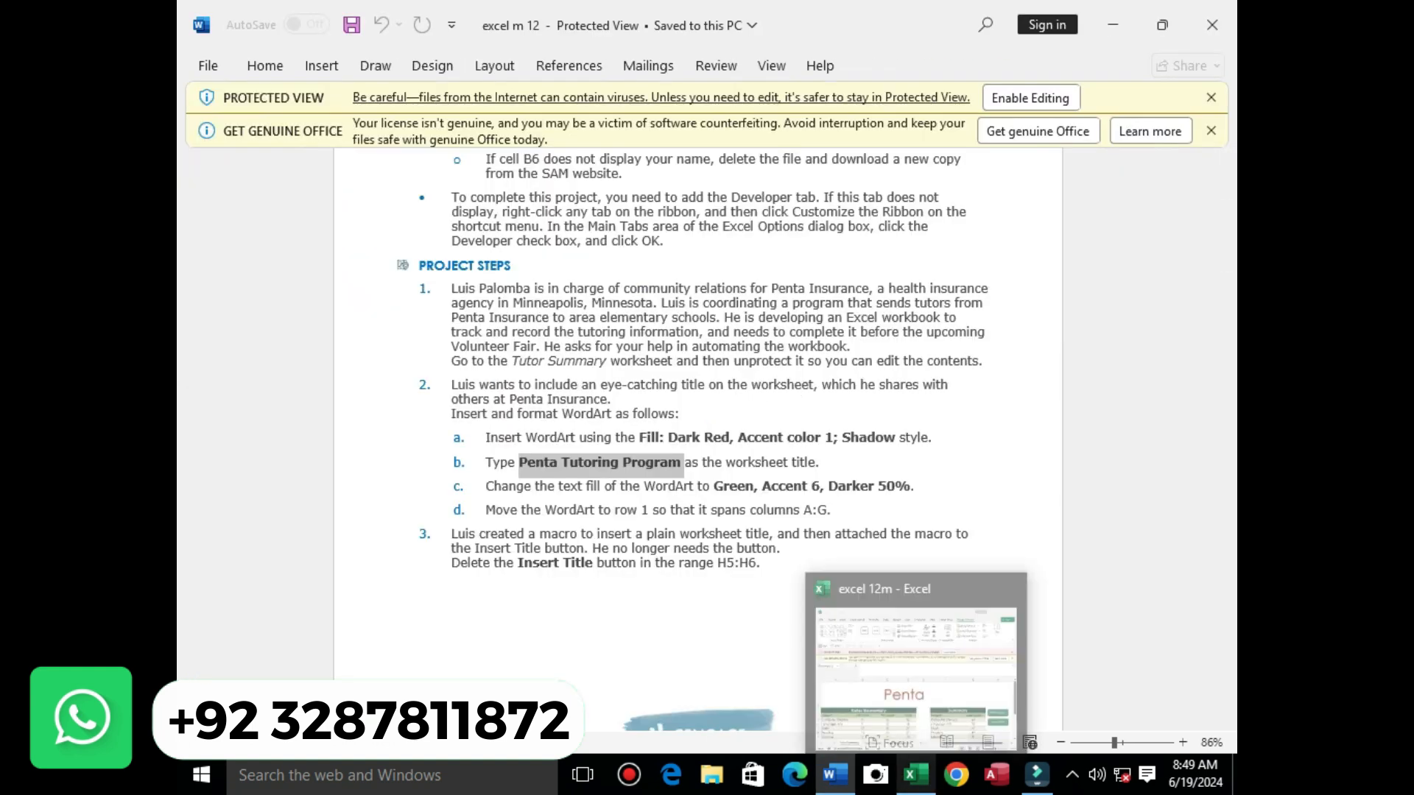
pyautogui.click(915, 775)
pyautogui.write('t')
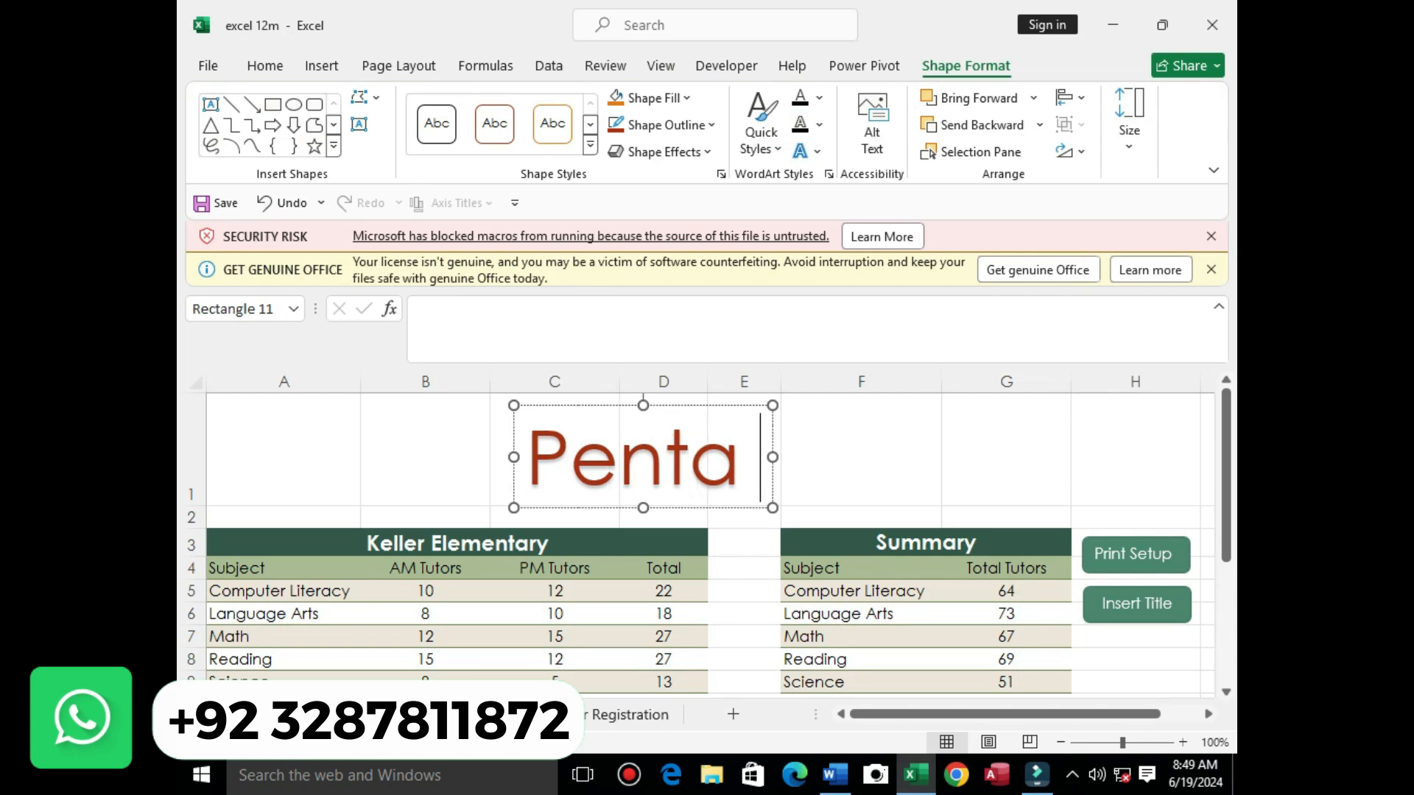
pyautogui.write('u')
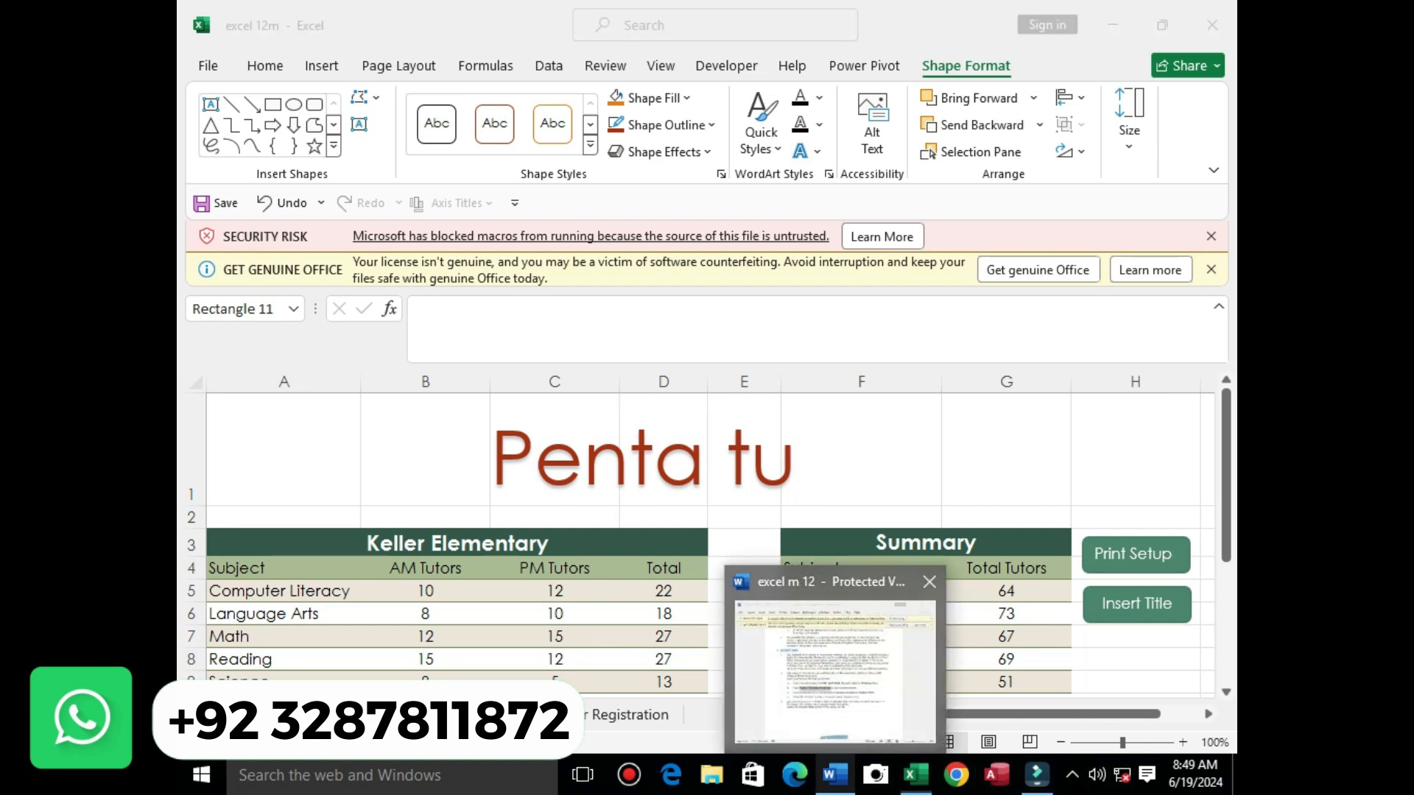
pyautogui.click(834, 775)
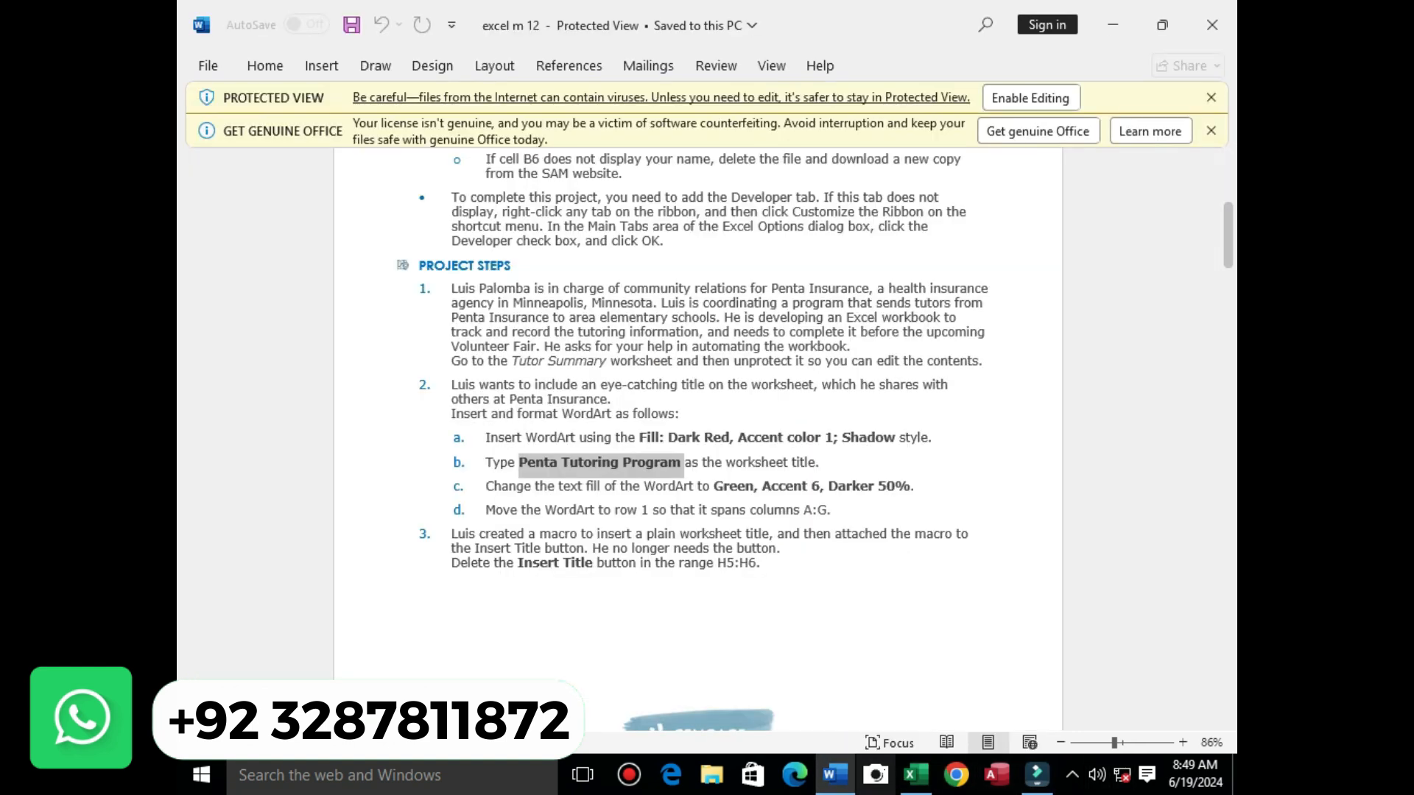
pyautogui.click(915, 775)
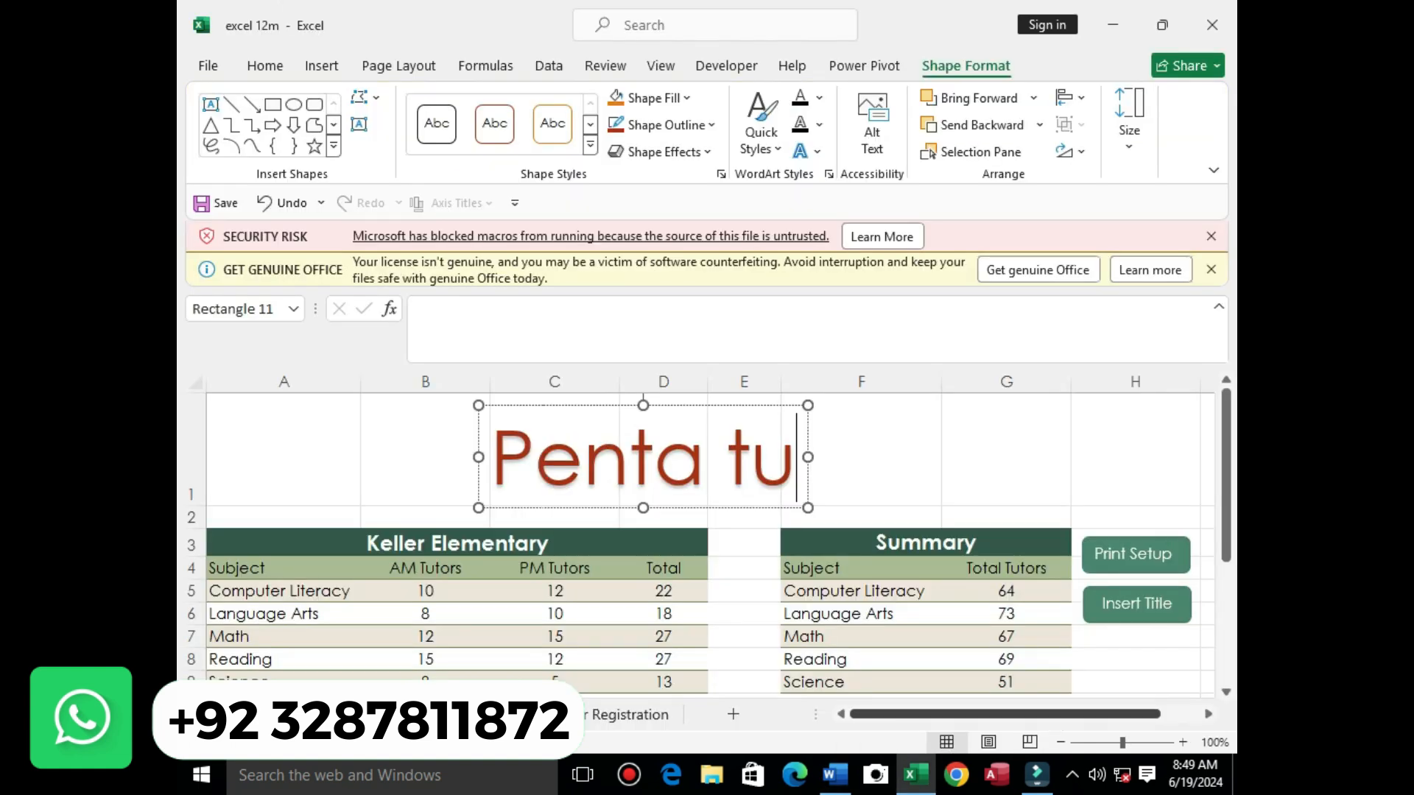
pyautogui.write('tori')
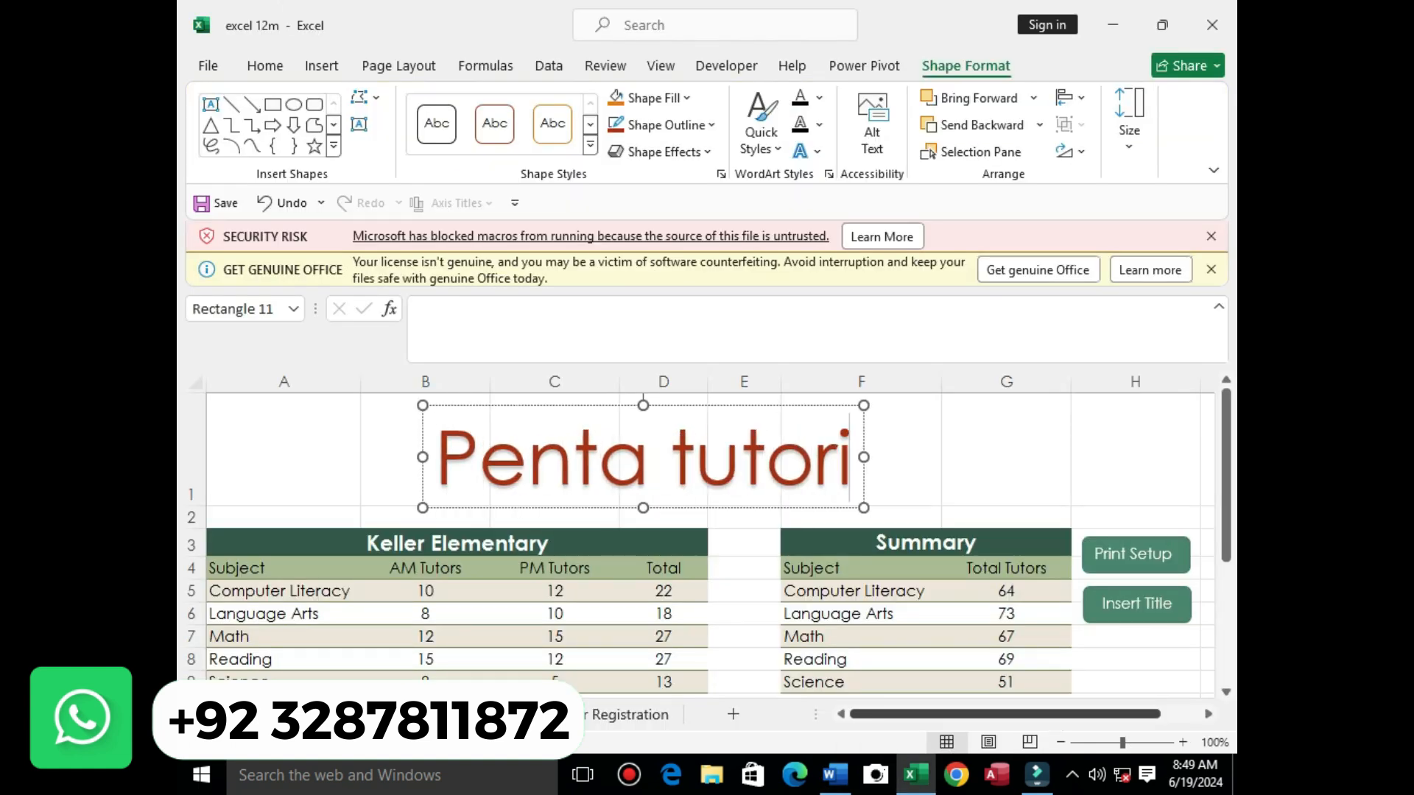
pyautogui.write('ng')
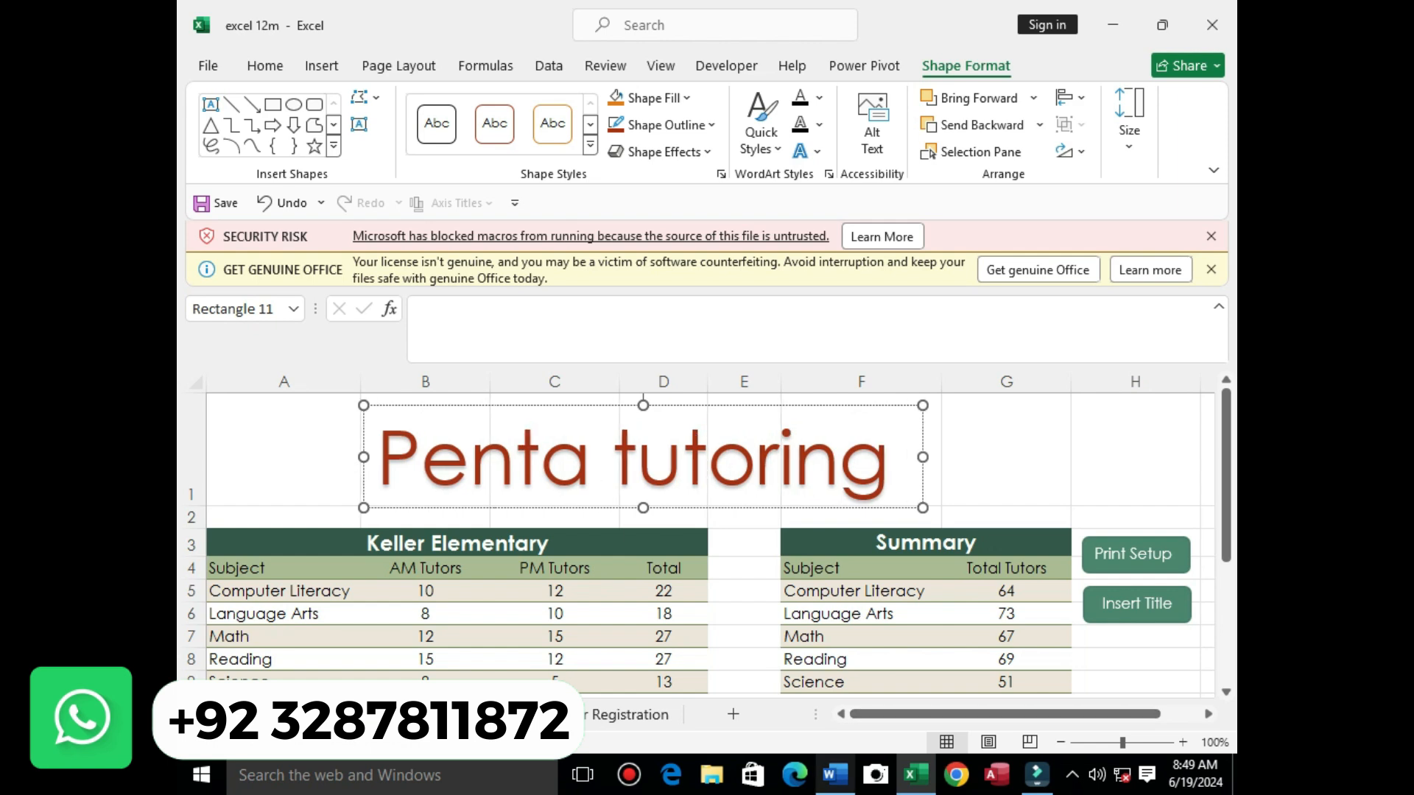
# Step: Recheck the title in the Word instructions, return to Excel and add the word program to the WordArt text
pyautogui.click(834, 774)
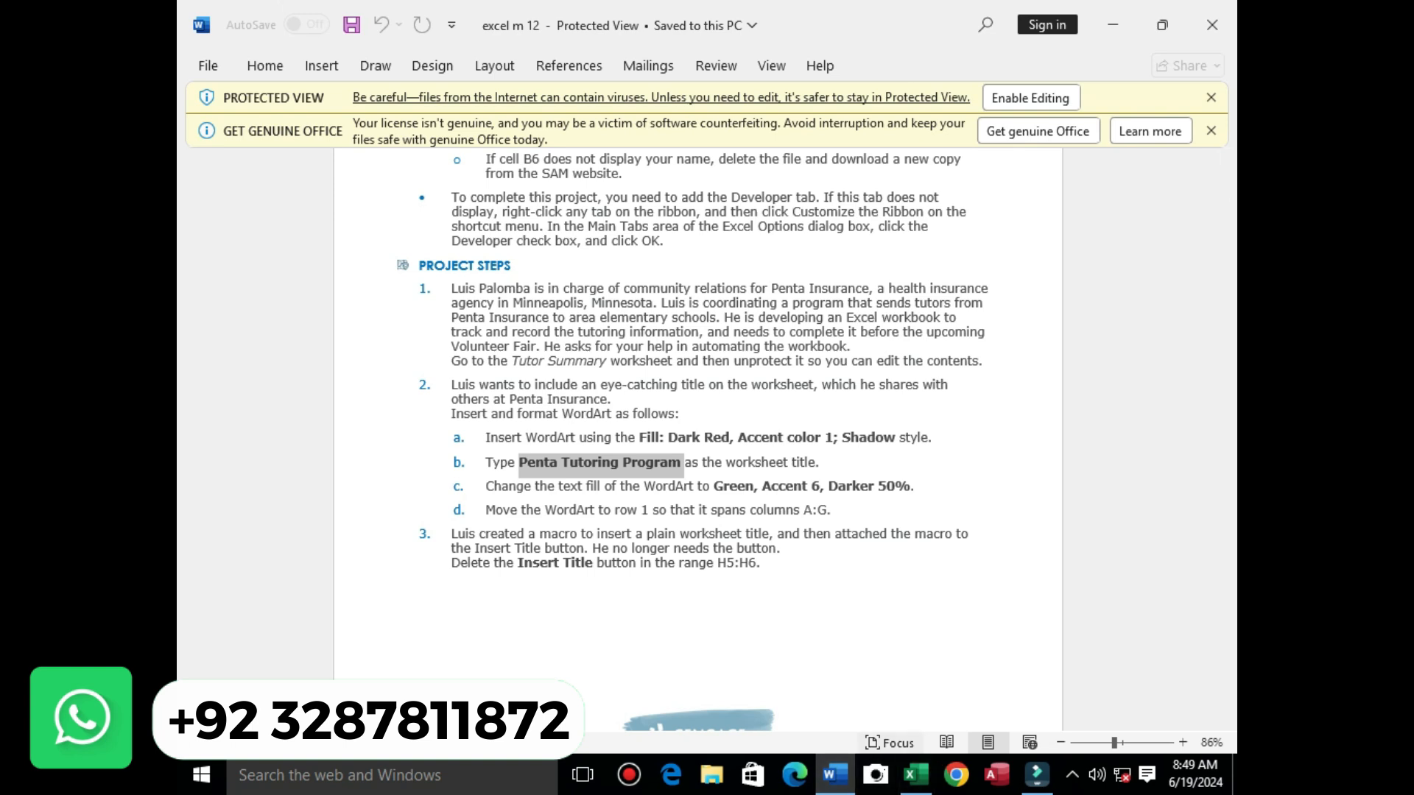
pyautogui.click(915, 775)
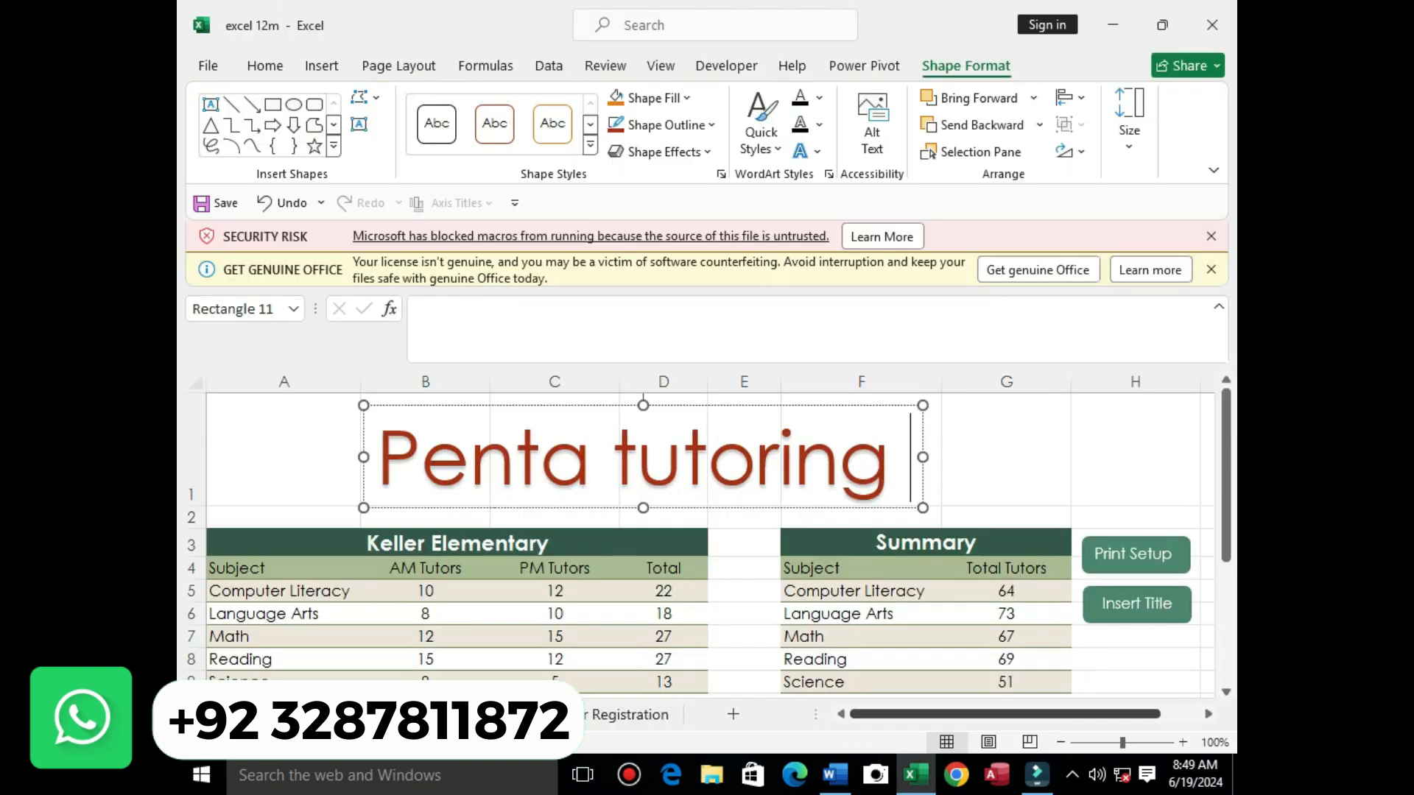
pyautogui.write('p')
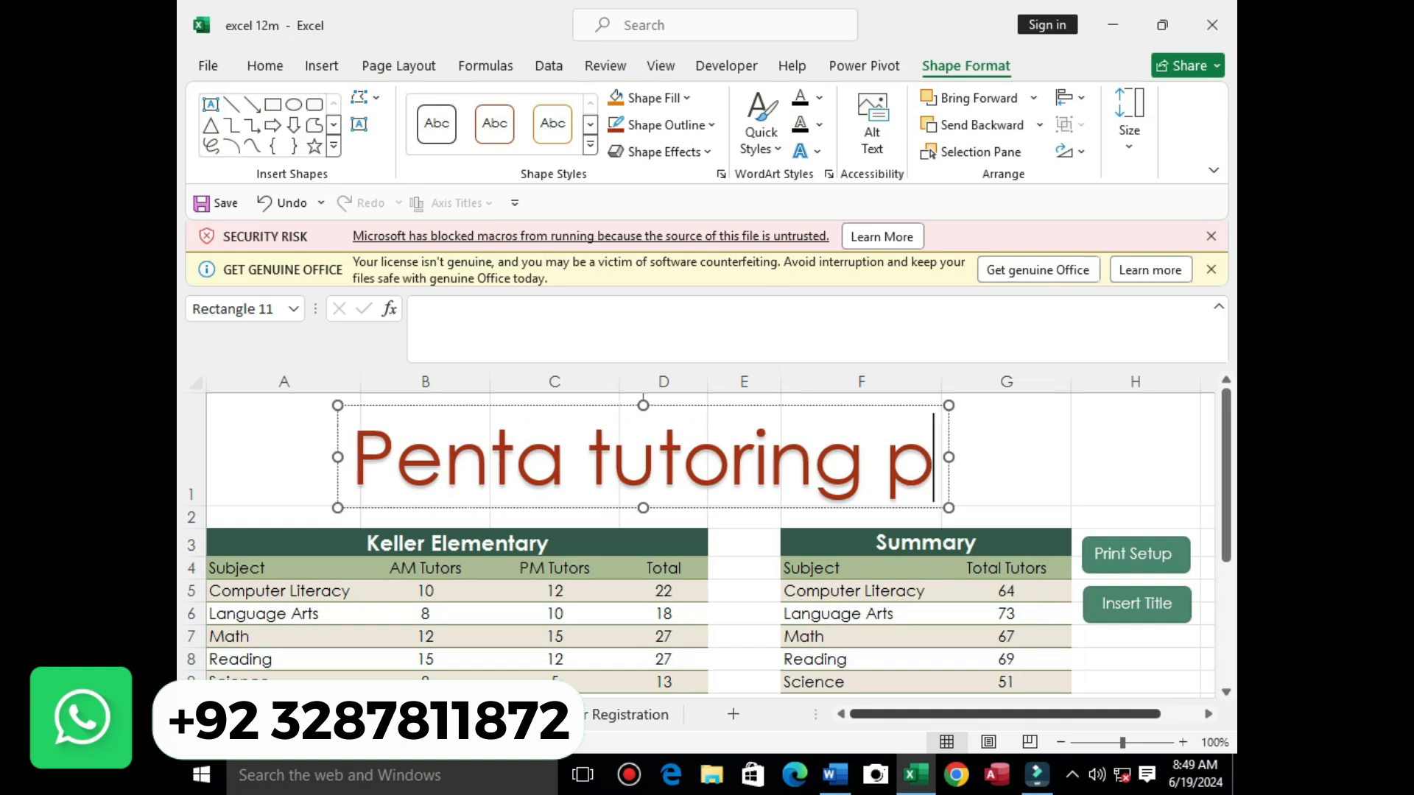
pyautogui.write('ro')
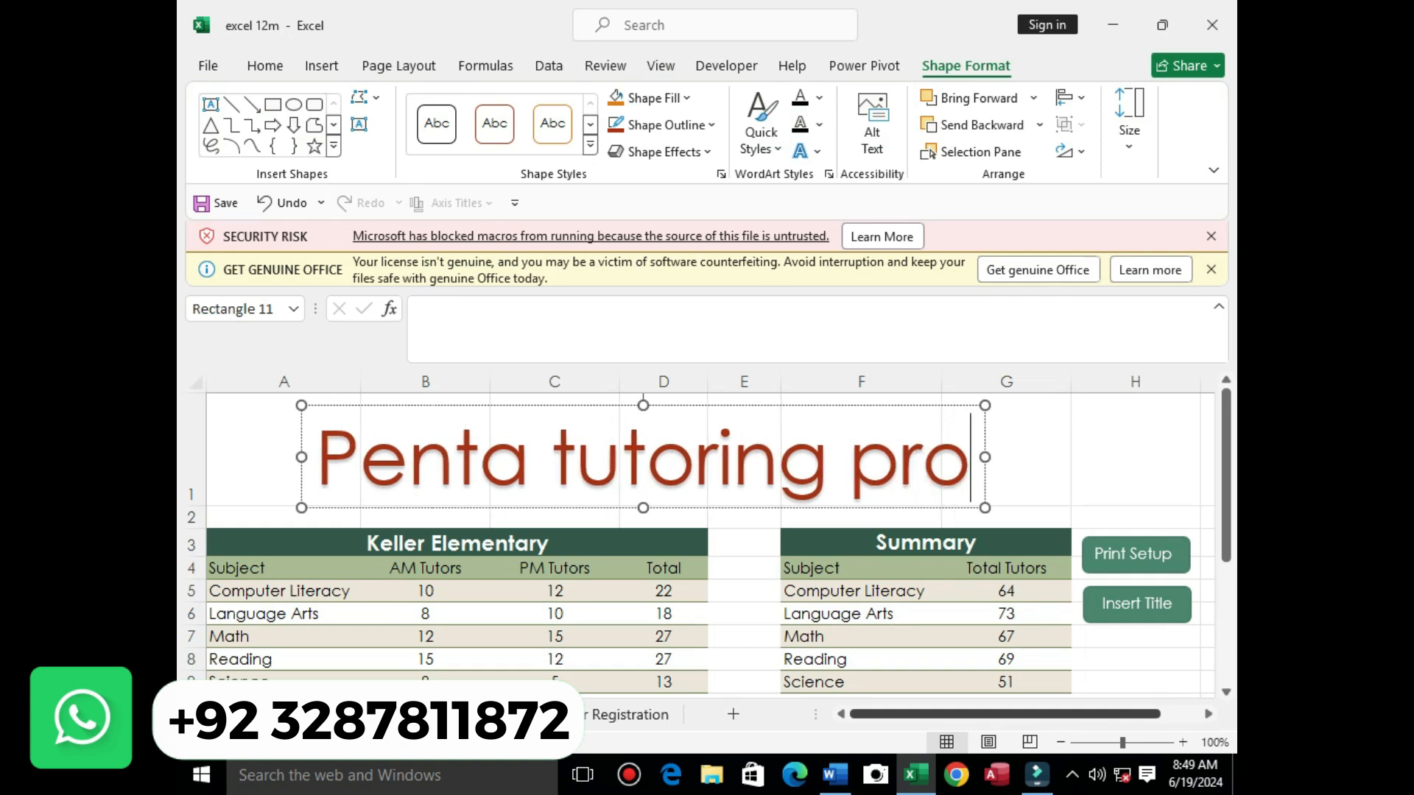
pyautogui.write('gr')
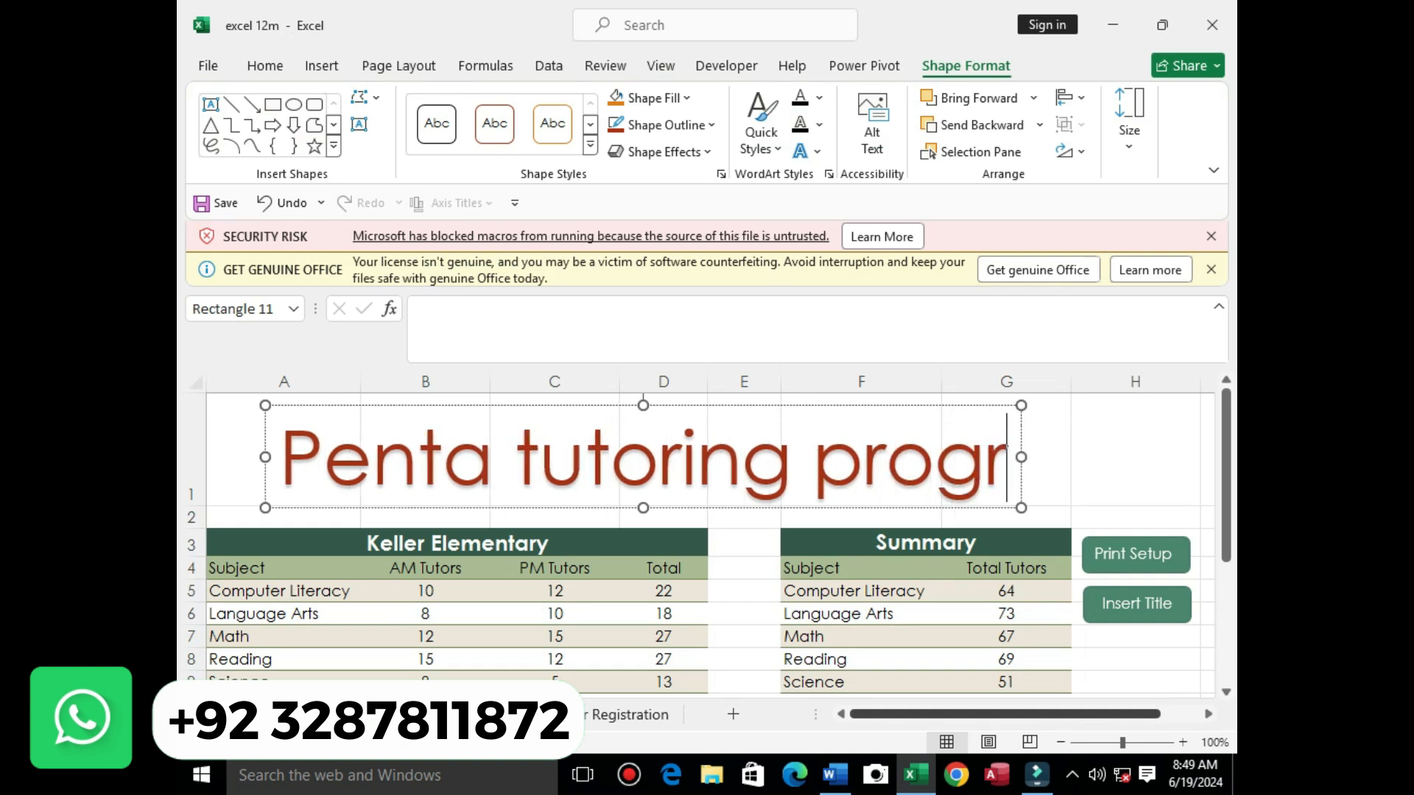
pyautogui.write('am')
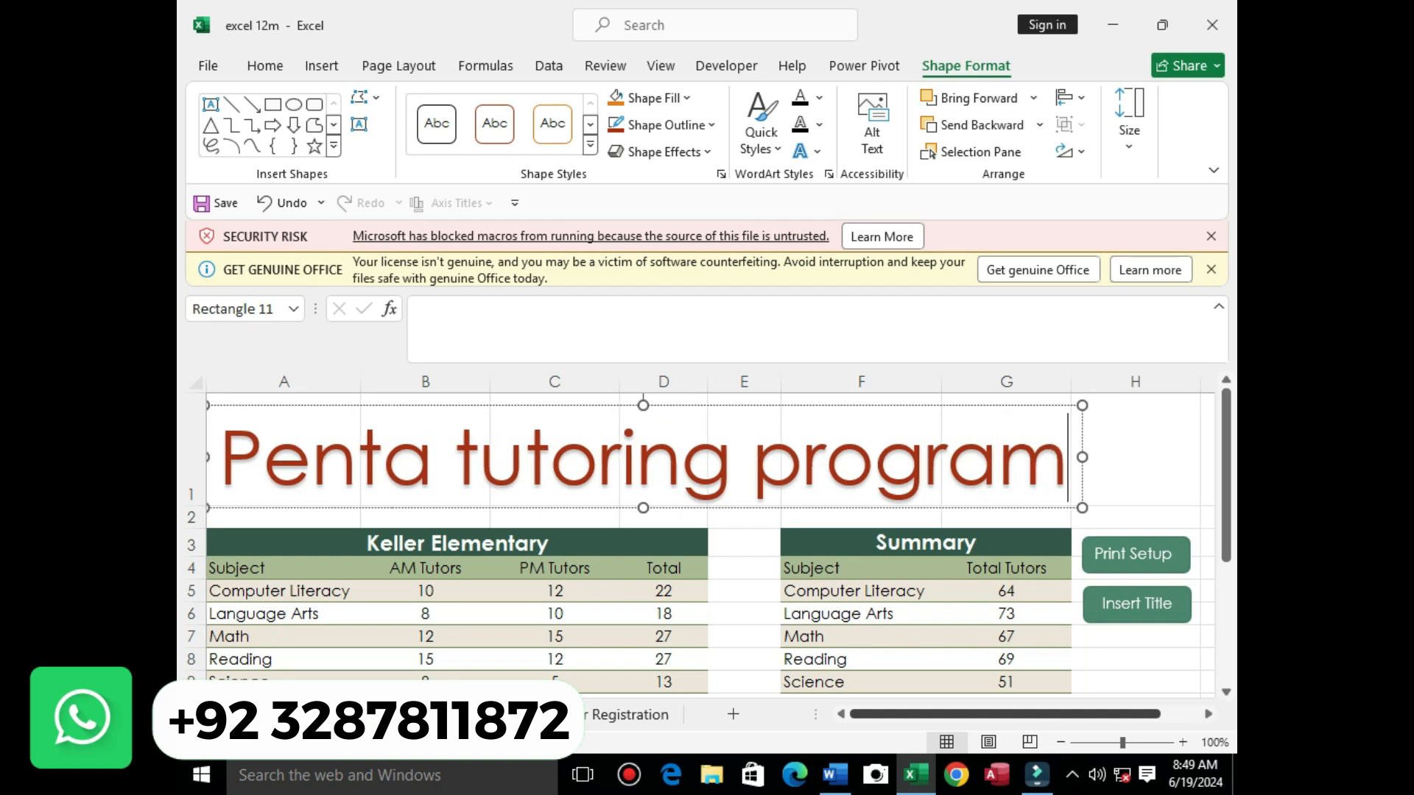
# Step: Compare the title with the Word instructions and replace the lowercase p of program with a capital P
pyautogui.click(834, 775)
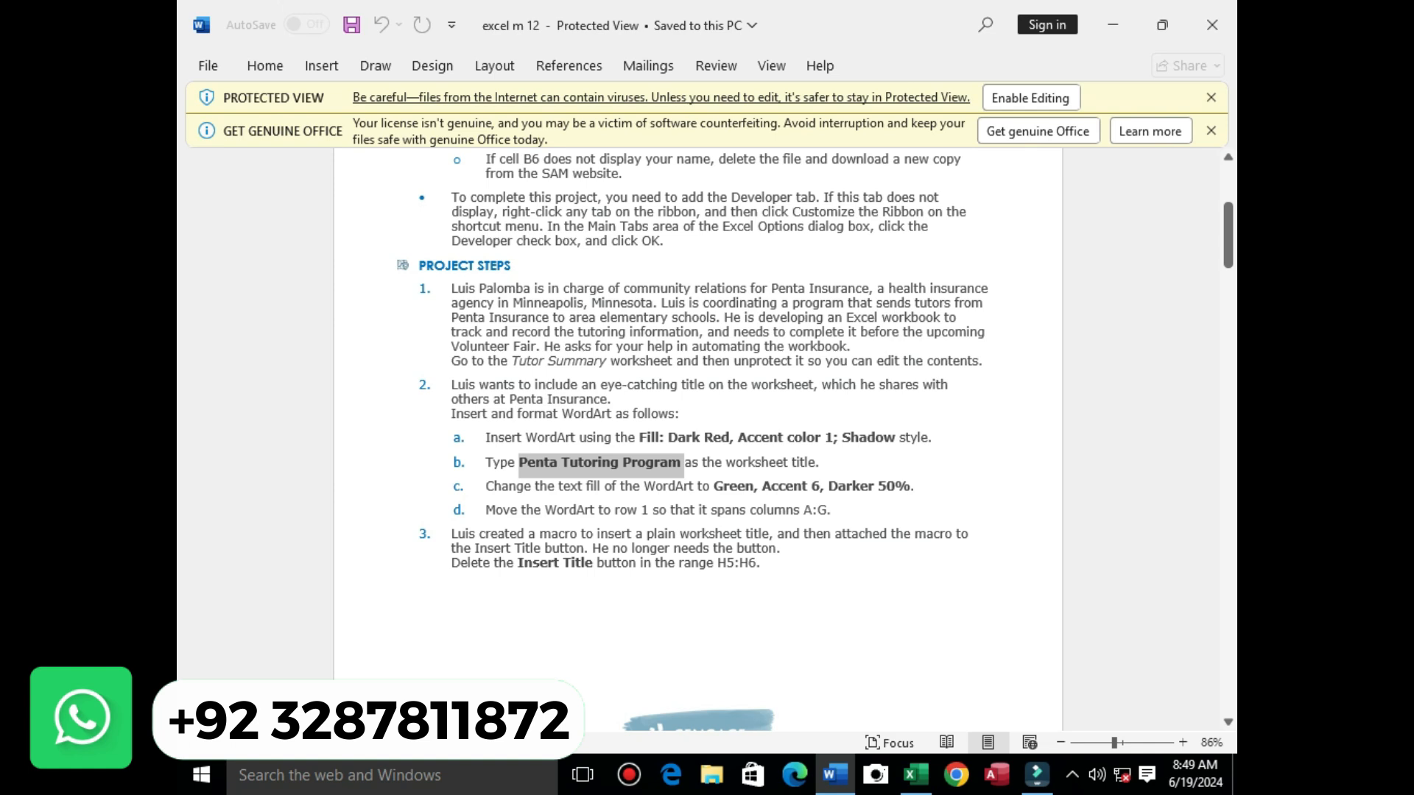
pyautogui.click(916, 774)
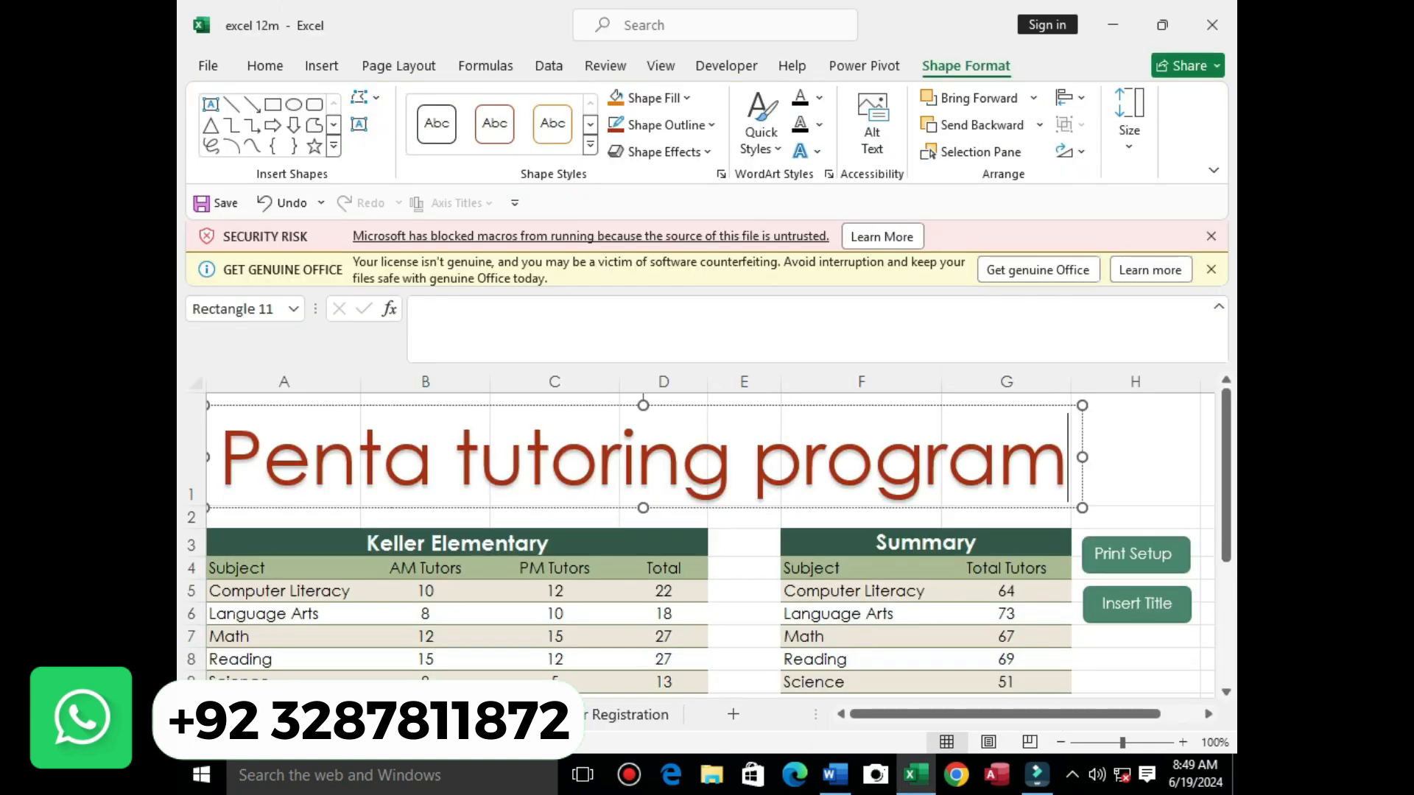
pyautogui.click(803, 458)
pyautogui.press('BackSpace')
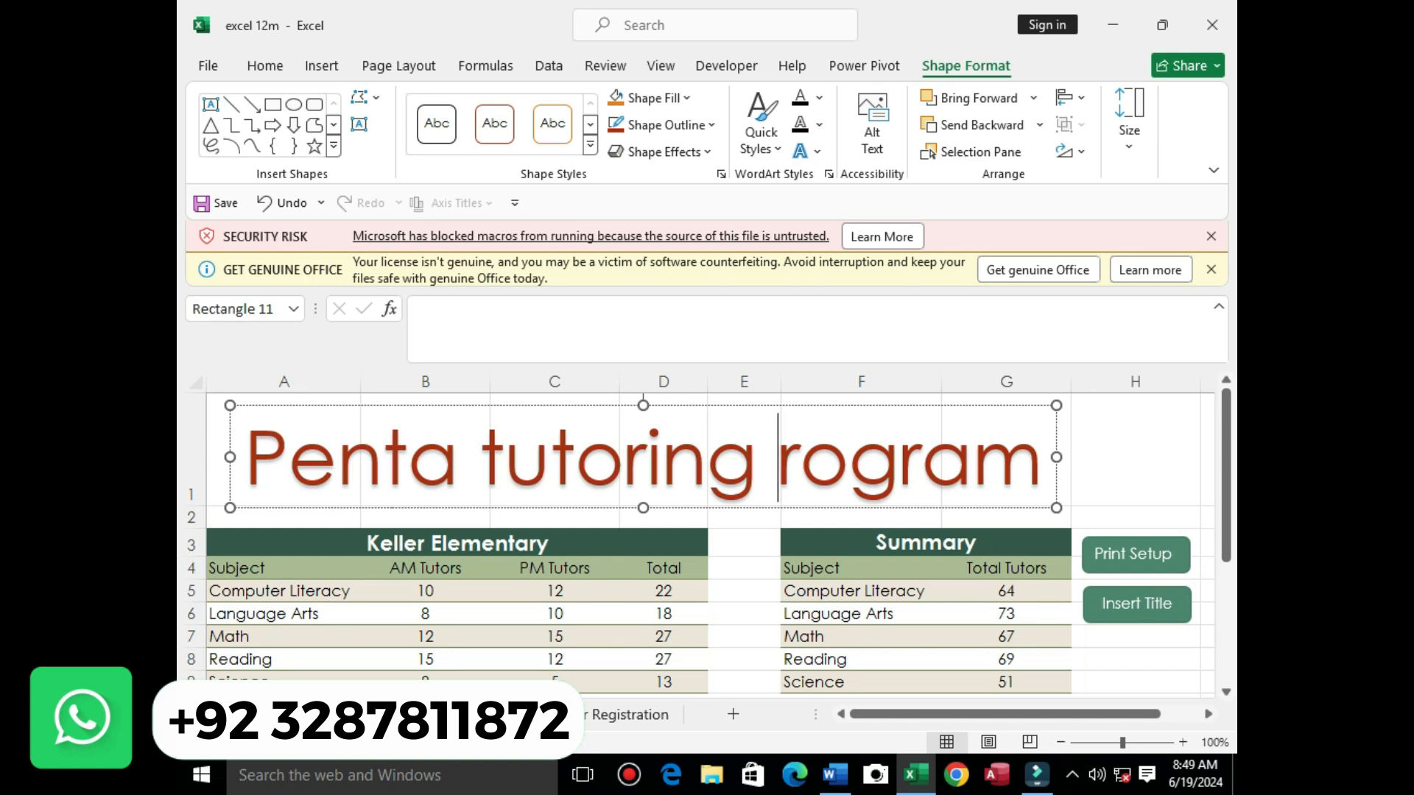
pyautogui.write('P')
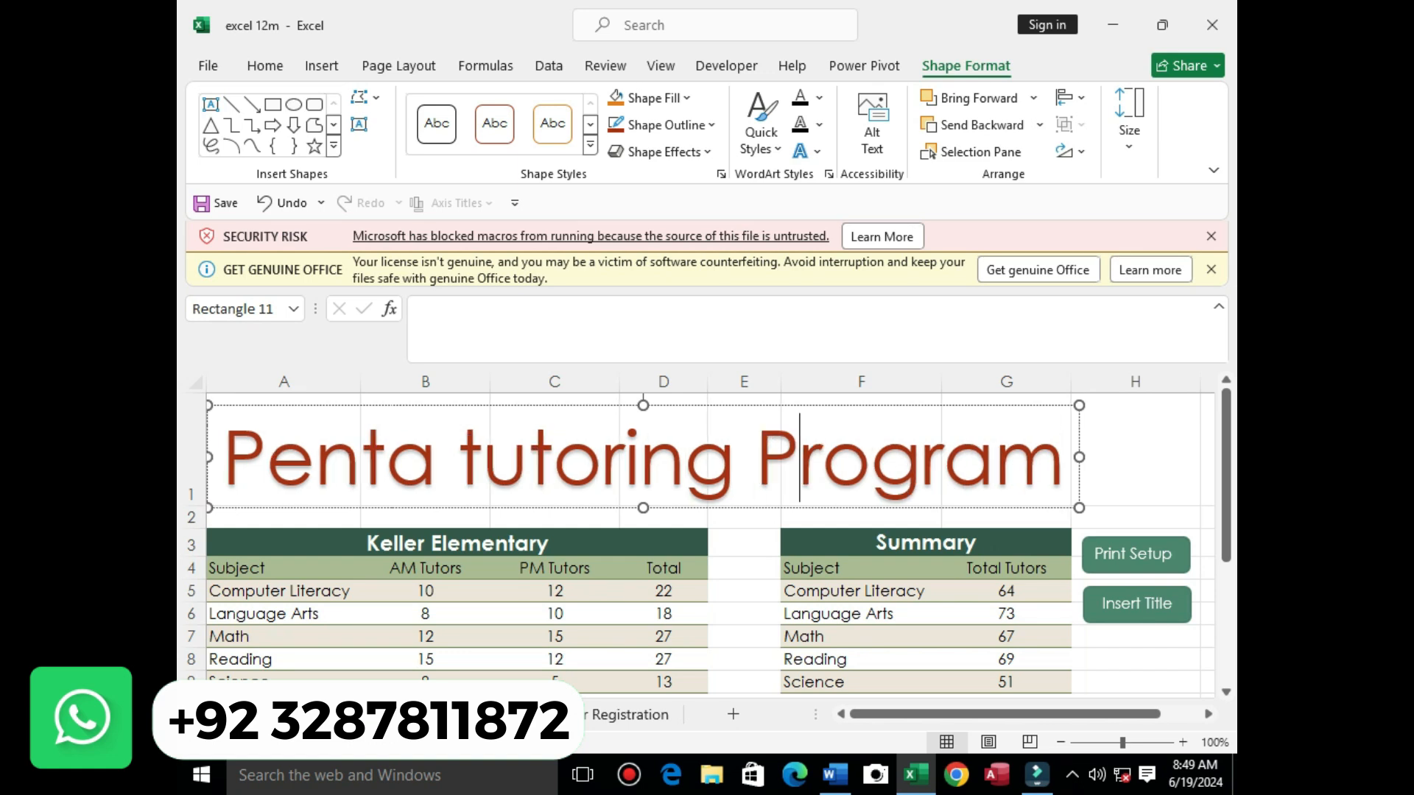
# Step: Highlight and read instruction 2c on the WordArt text fill in Word, and return to the Excel worksheet
pyautogui.click(834, 774)
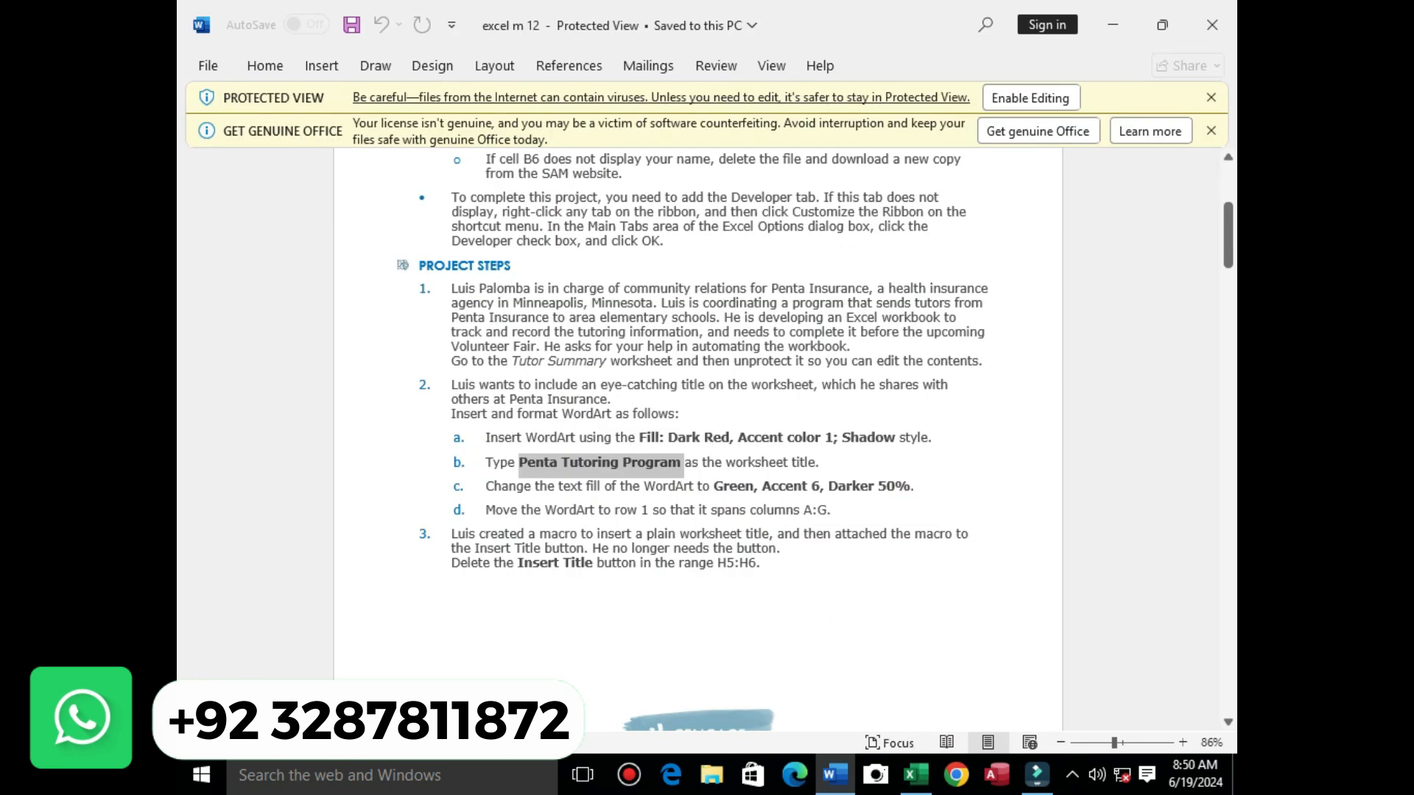
pyautogui.moveTo(485, 485); pyautogui.dragTo(921, 486)
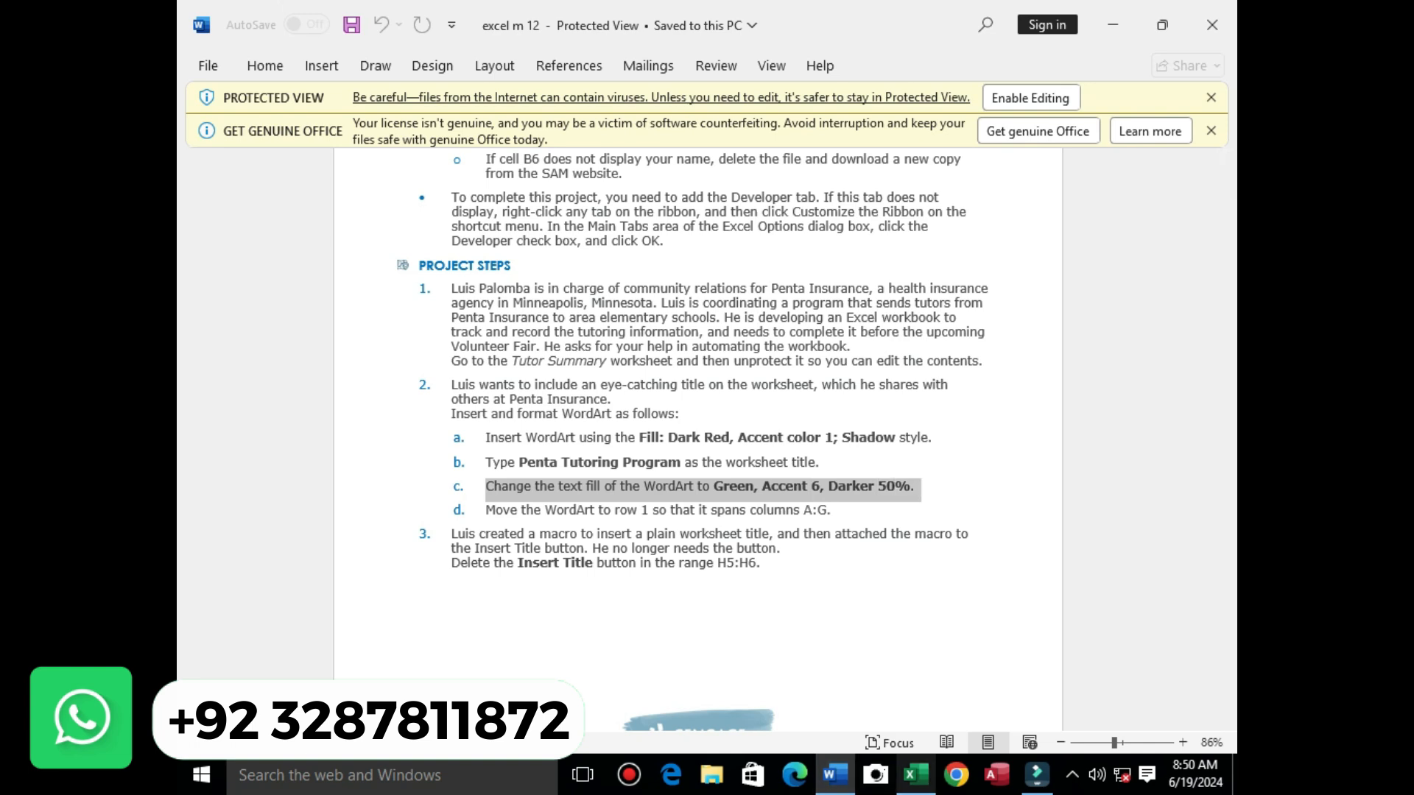
pyautogui.click(915, 775)
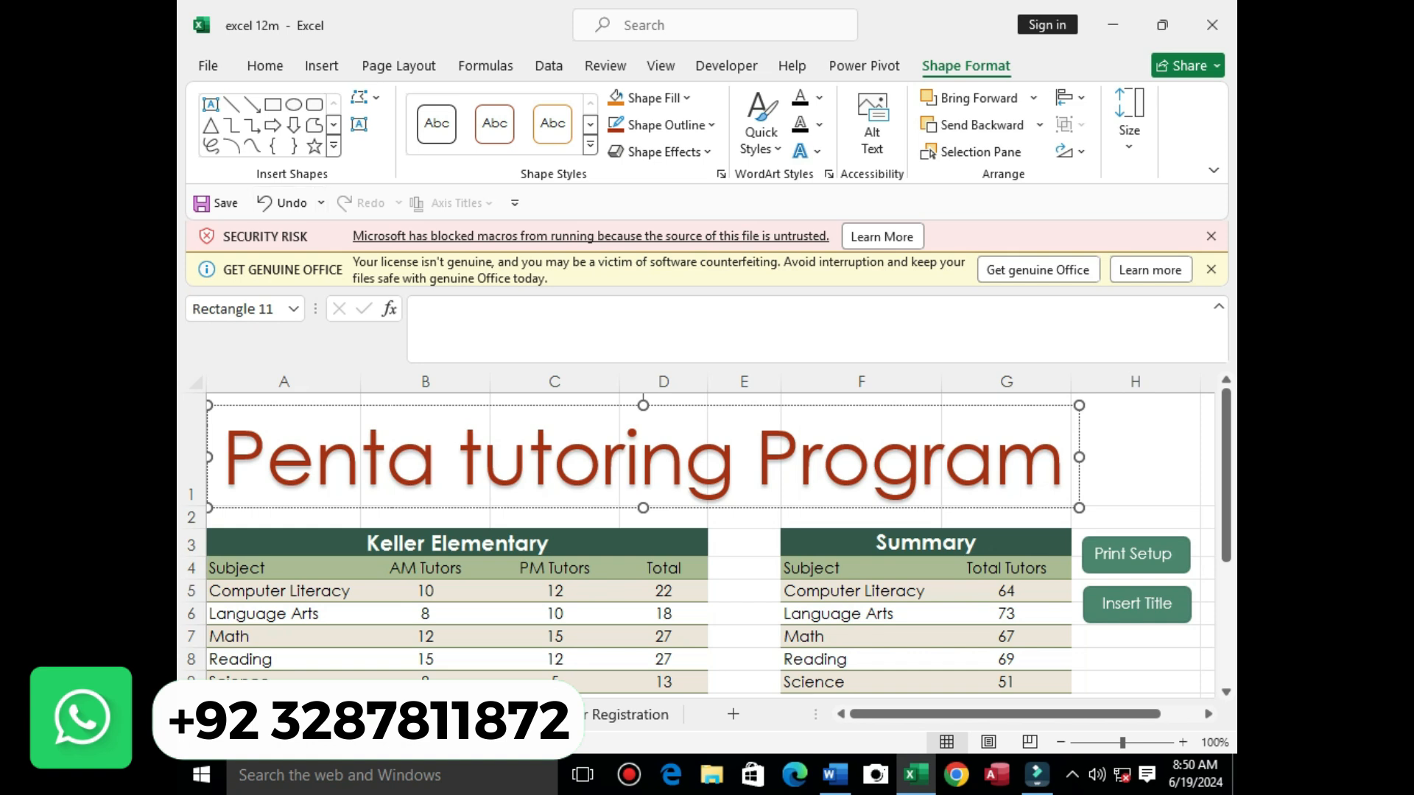
pyautogui.click(322, 67)
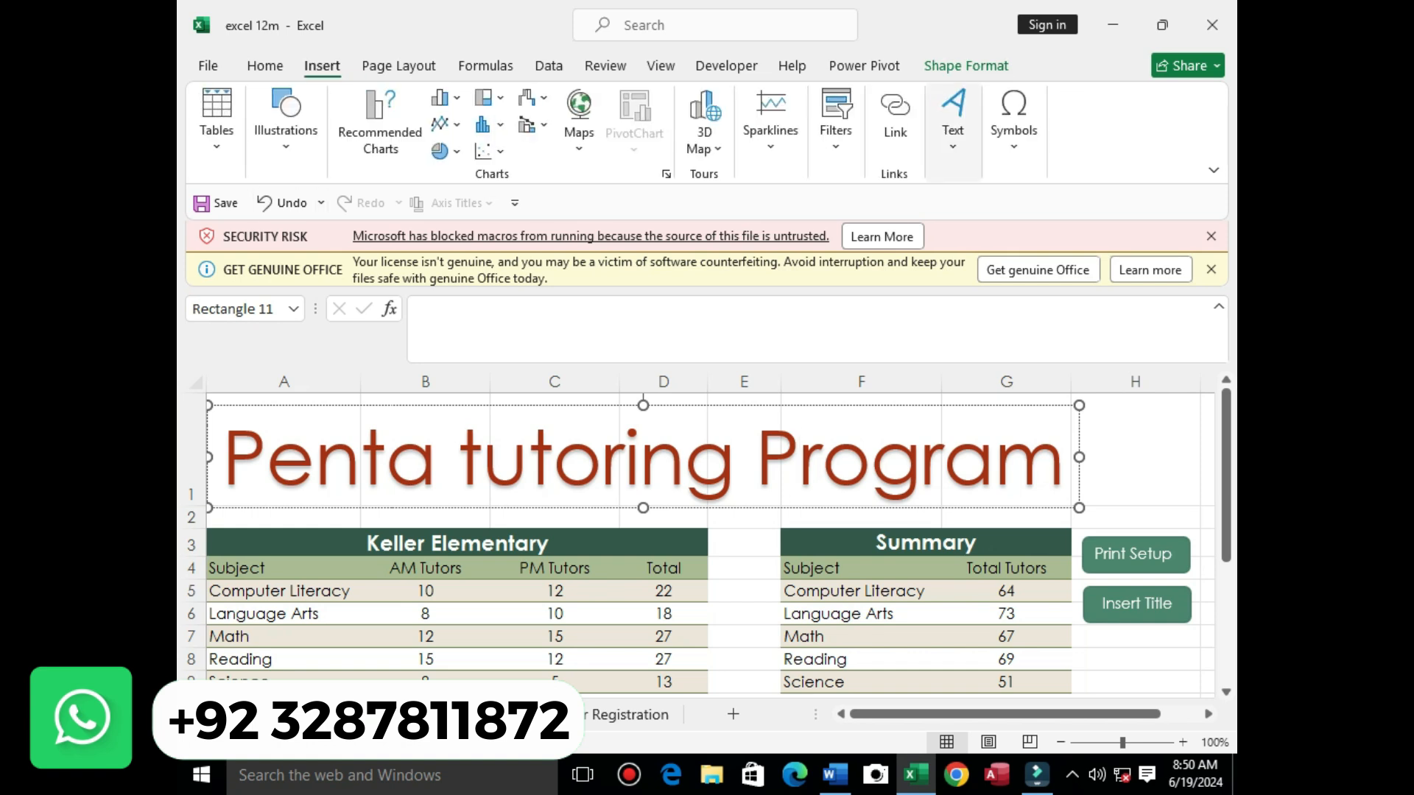
pyautogui.click(966, 67)
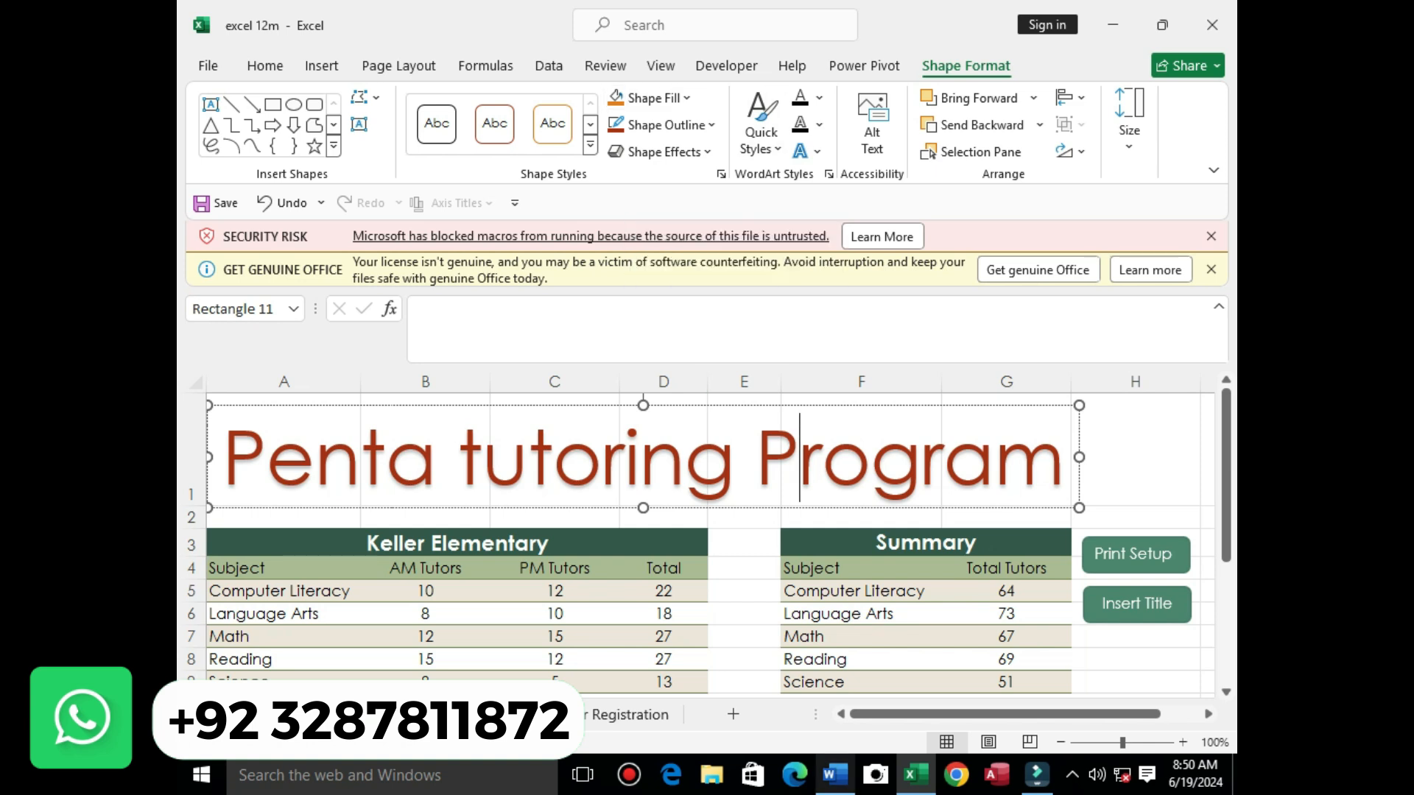
pyautogui.click(835, 774)
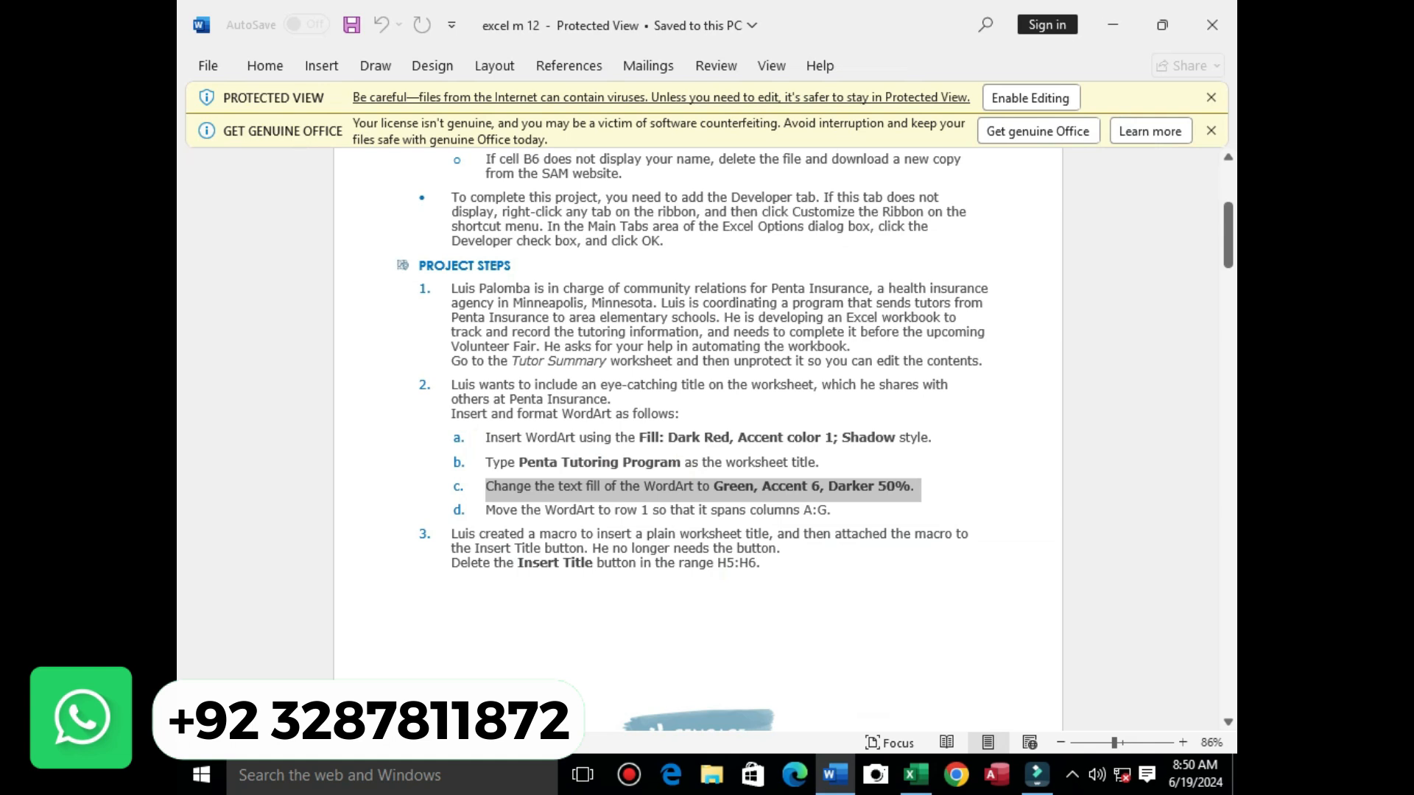
pyautogui.moveTo(915, 775)
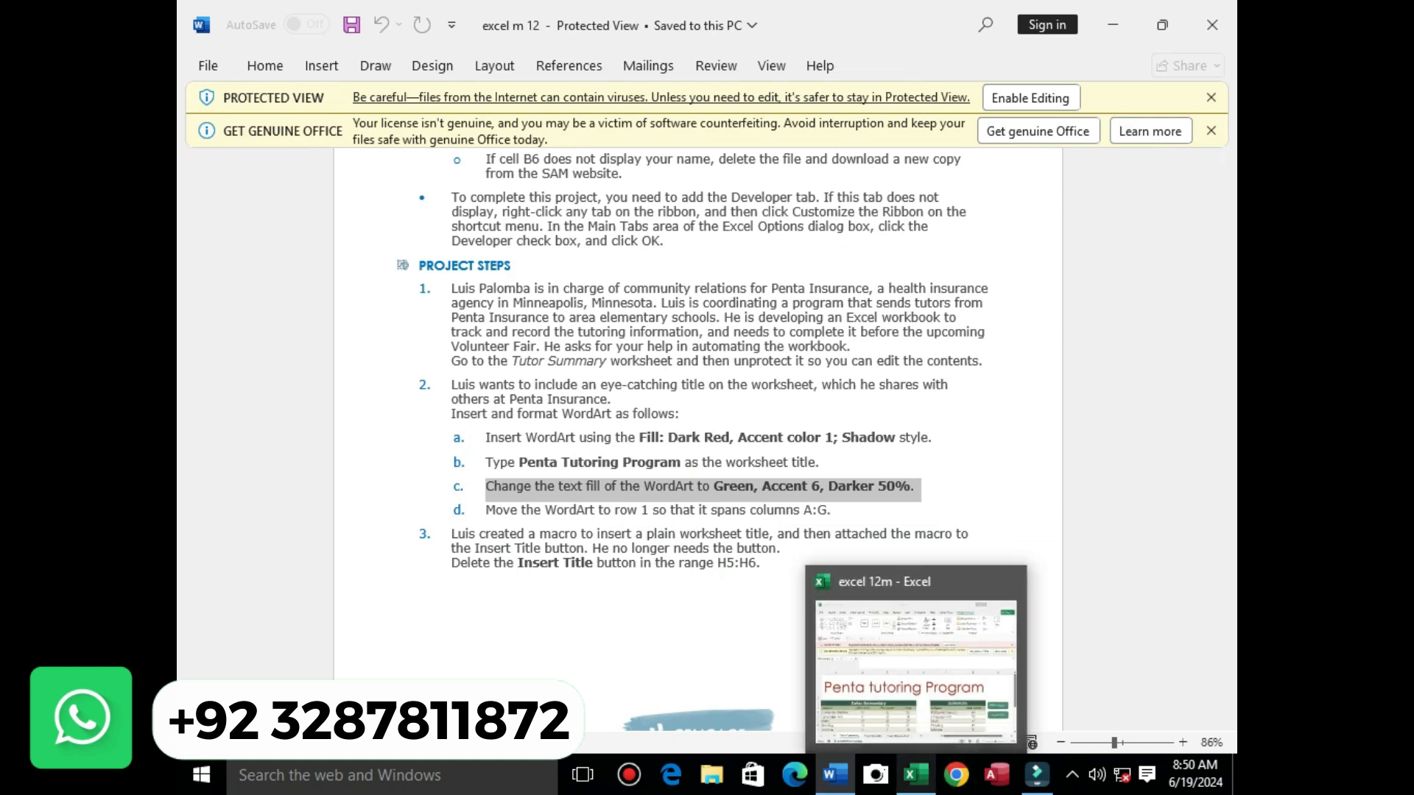
pyautogui.click(915, 662)
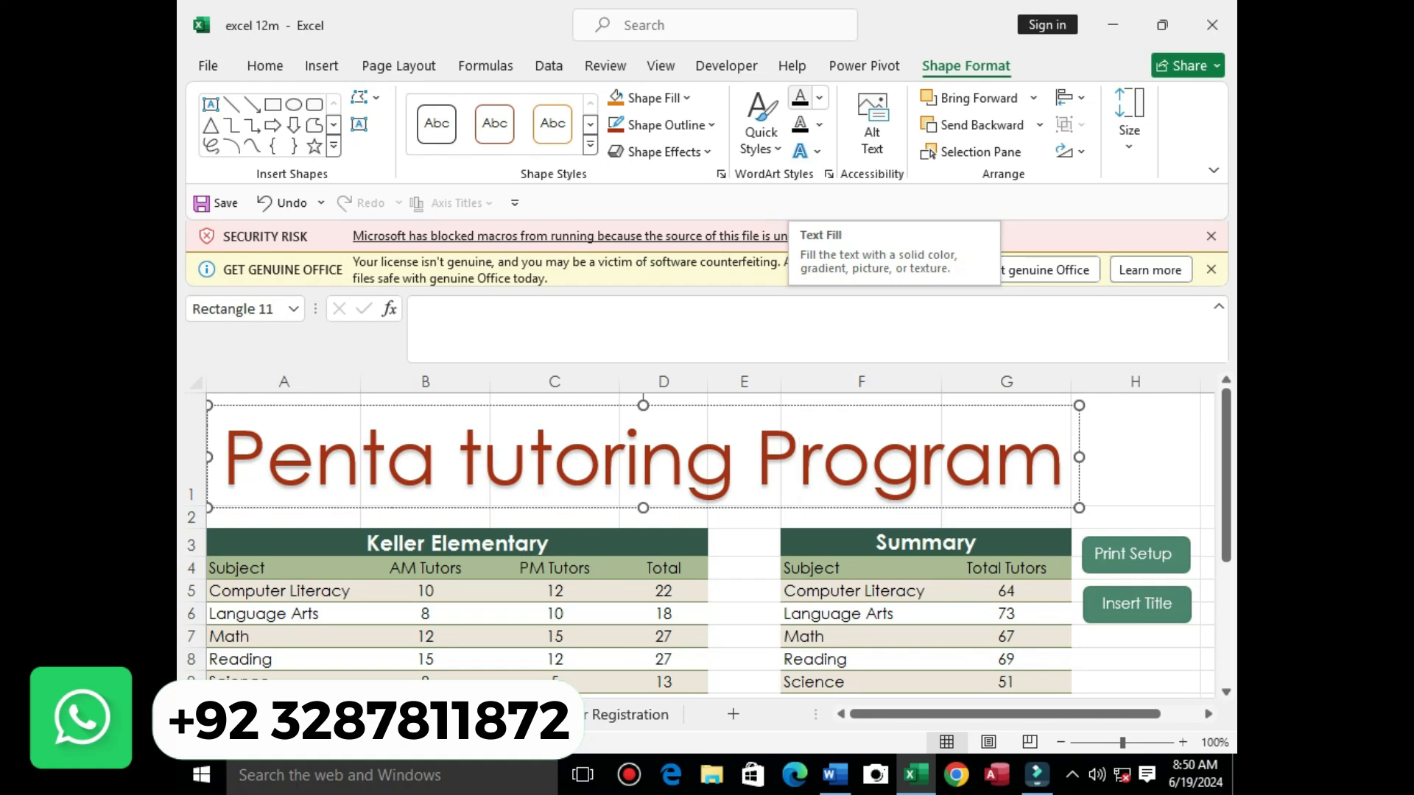
# Step: Select the whole WordArt title text and set its text fill to Green, Accent 6, Darker 50%, rechecking the color in Word
pyautogui.click(819, 97)
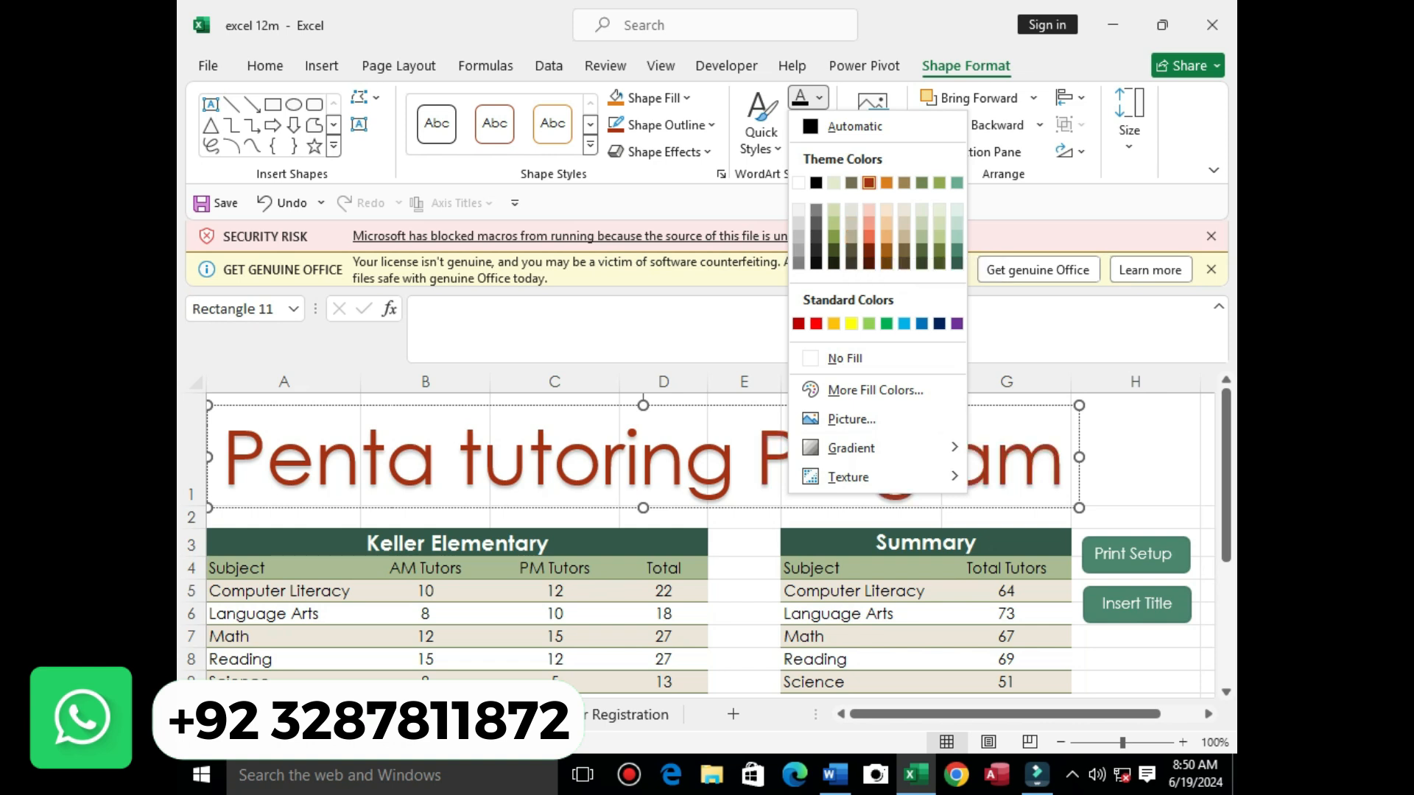
pyautogui.press('Escape')
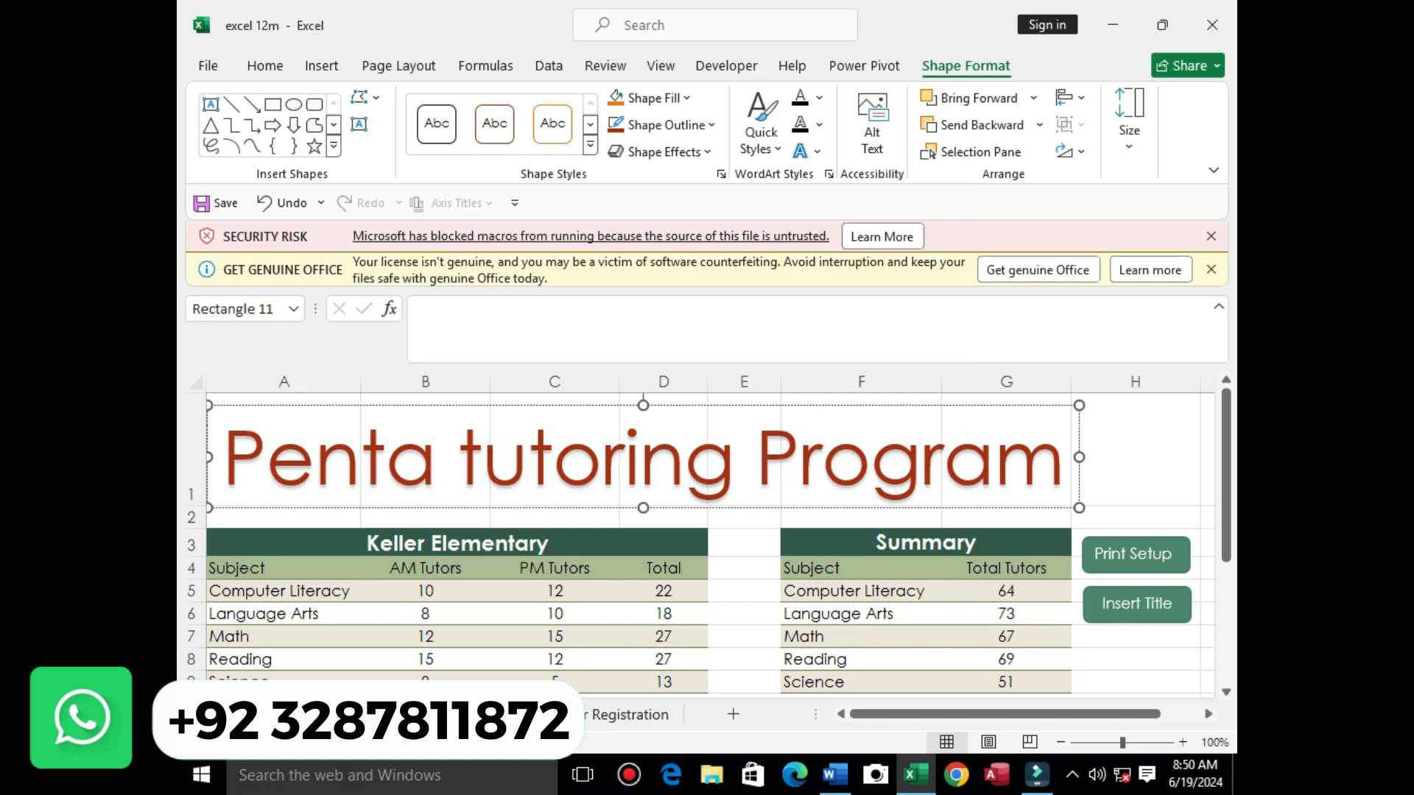
pyautogui.click(223, 458)
pyautogui.moveTo(223, 458); pyautogui.dragTo(1082, 460)
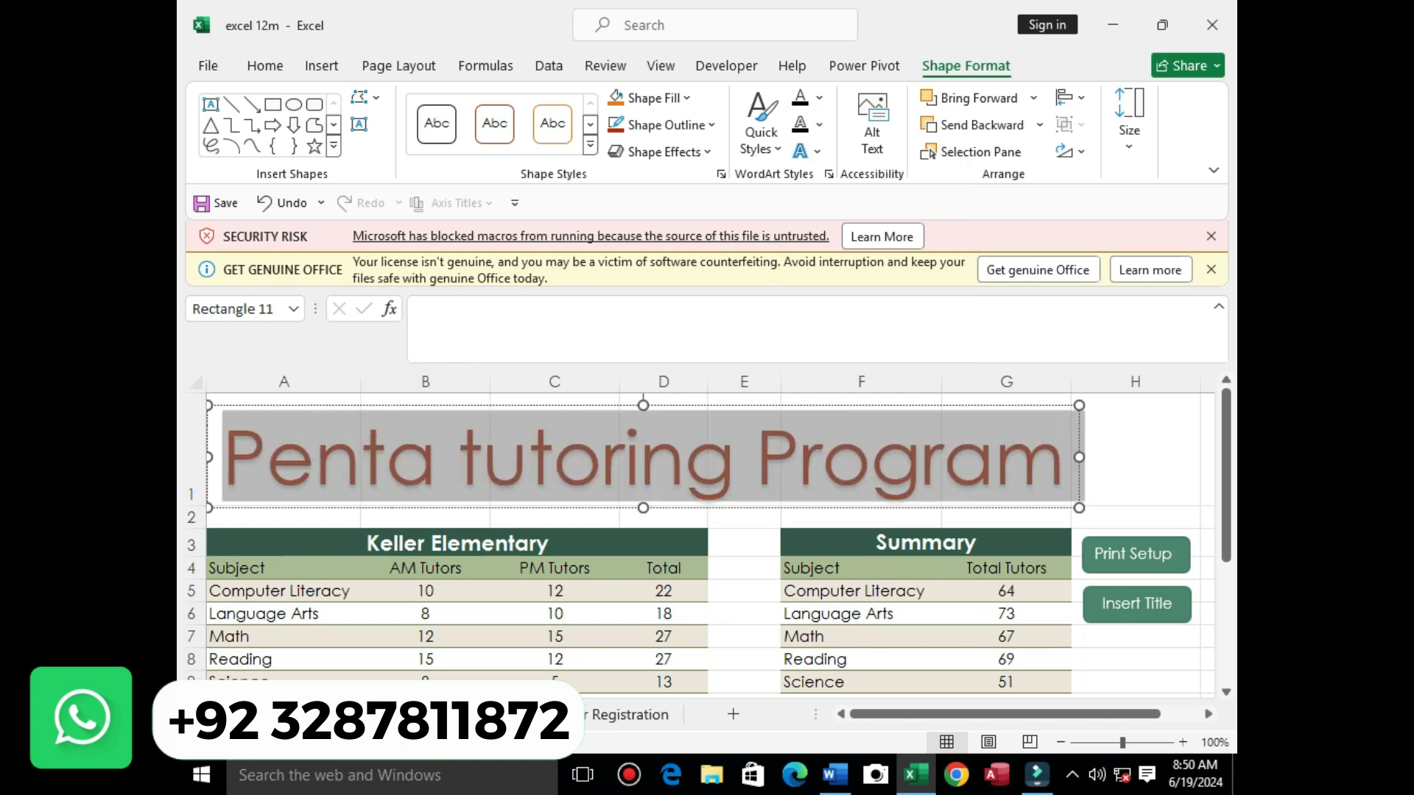
pyautogui.click(817, 98)
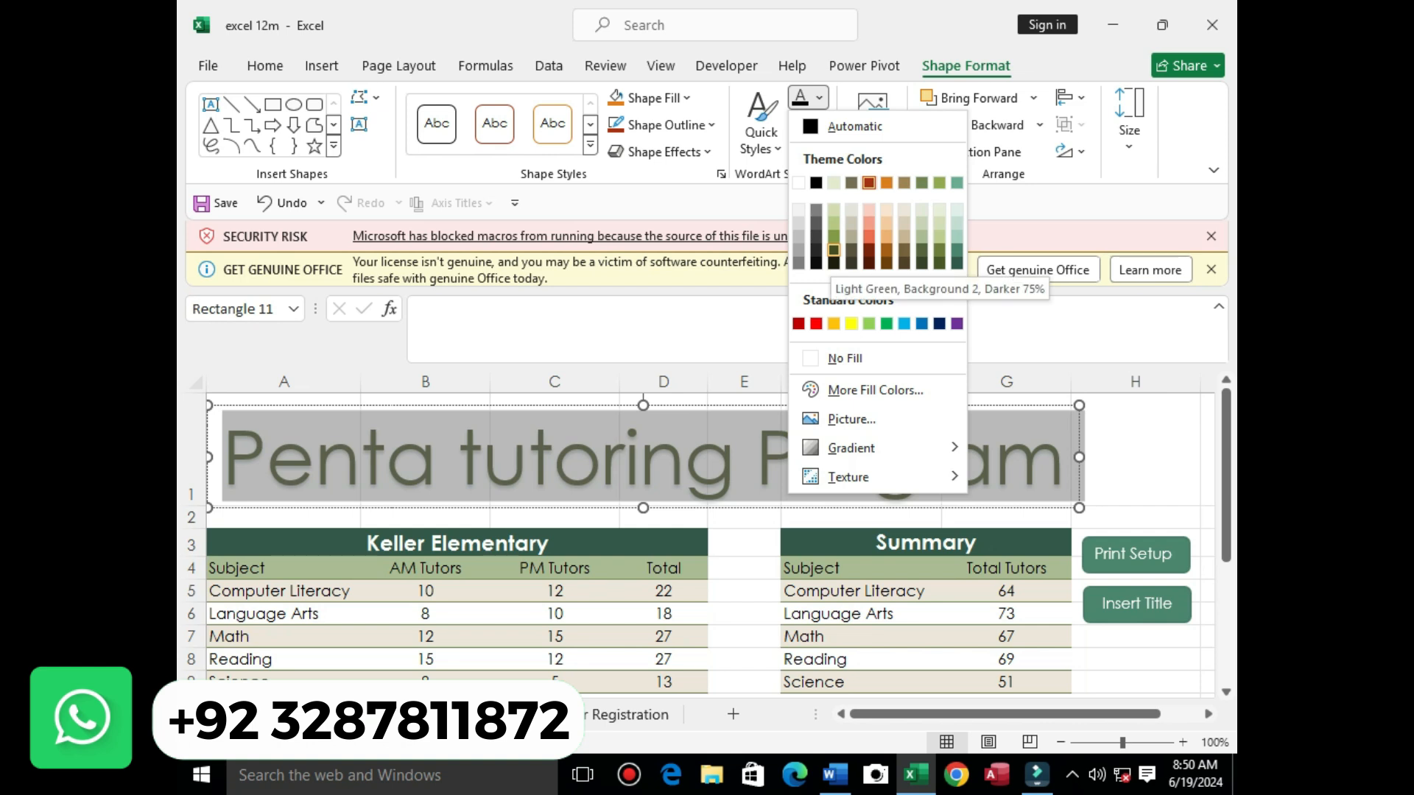
pyautogui.click(834, 775)
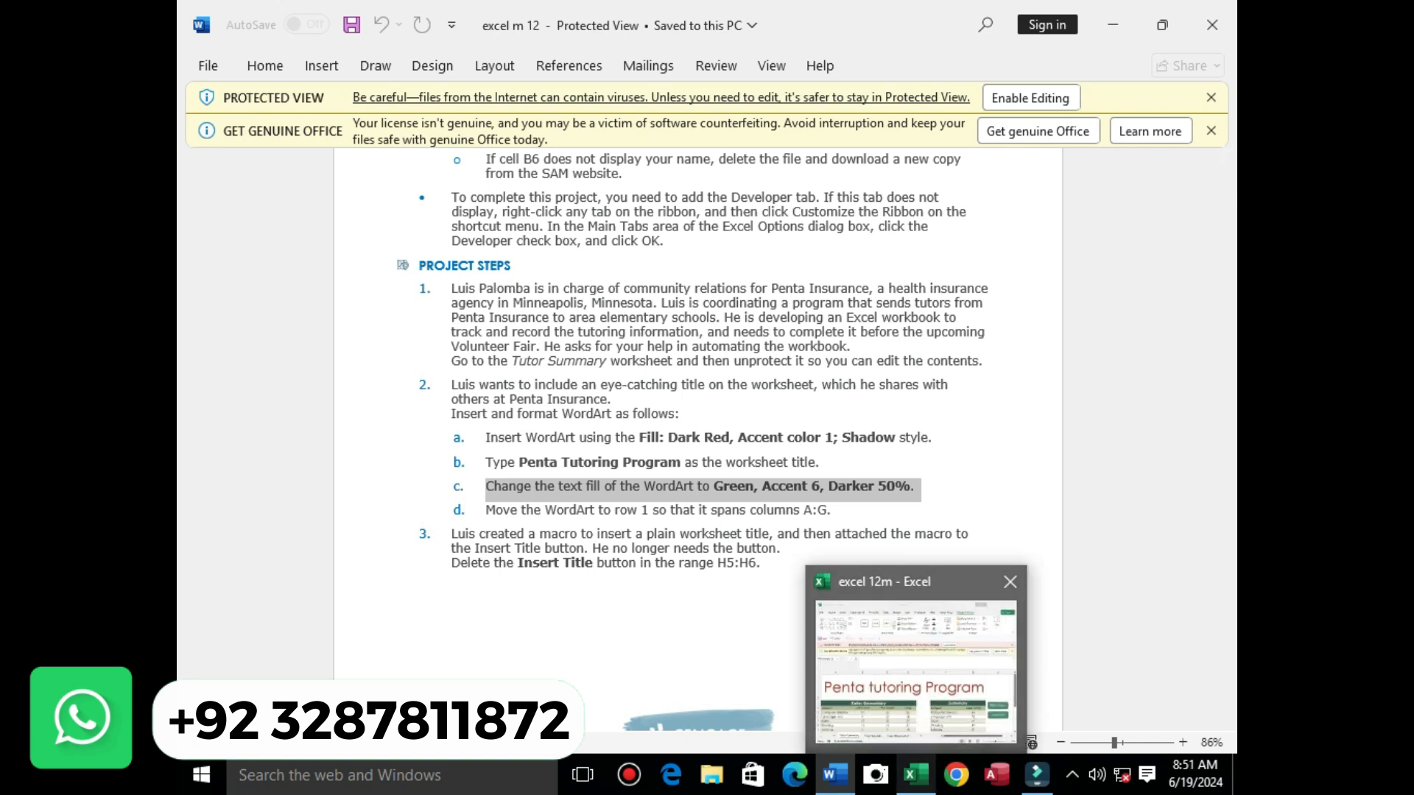
pyautogui.click(915, 774)
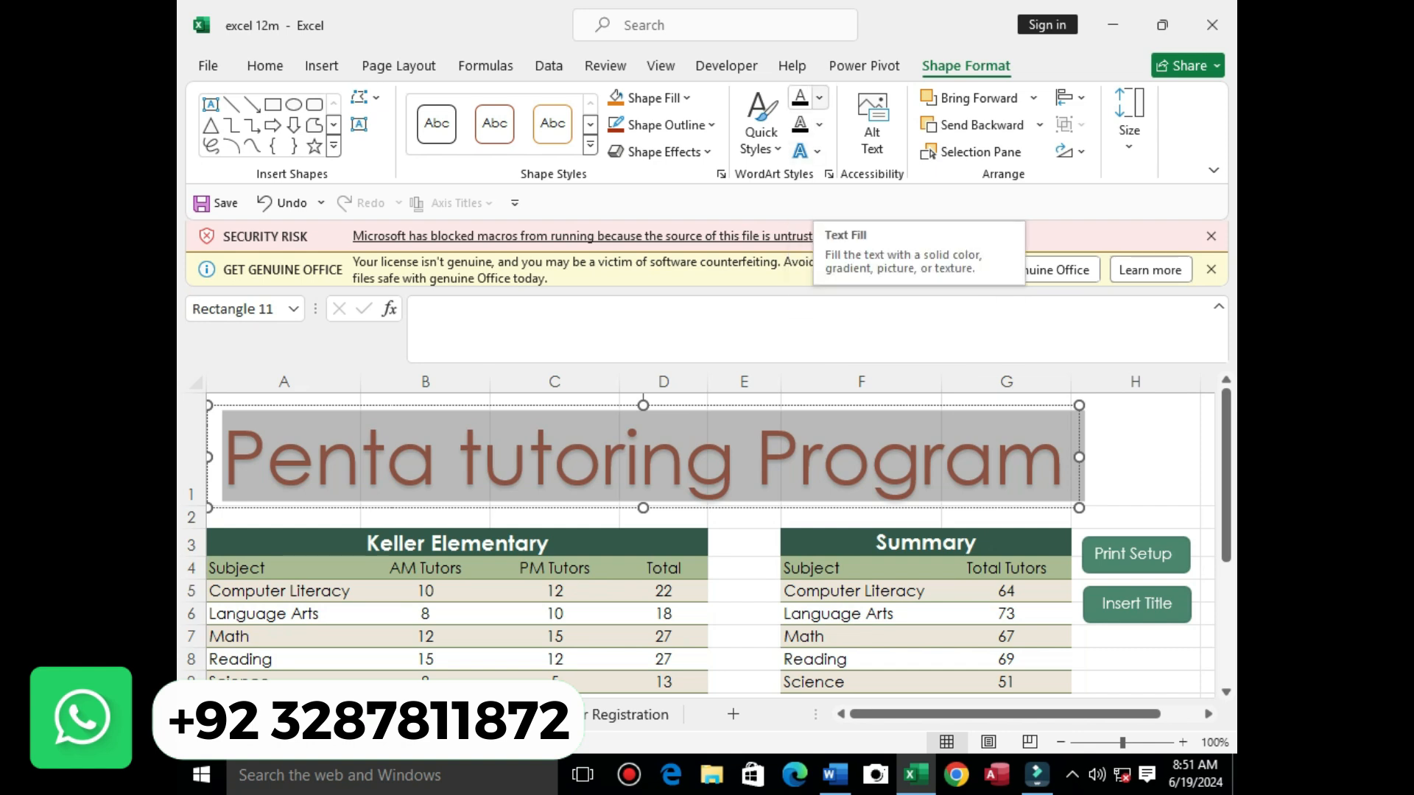
pyautogui.click(819, 98)
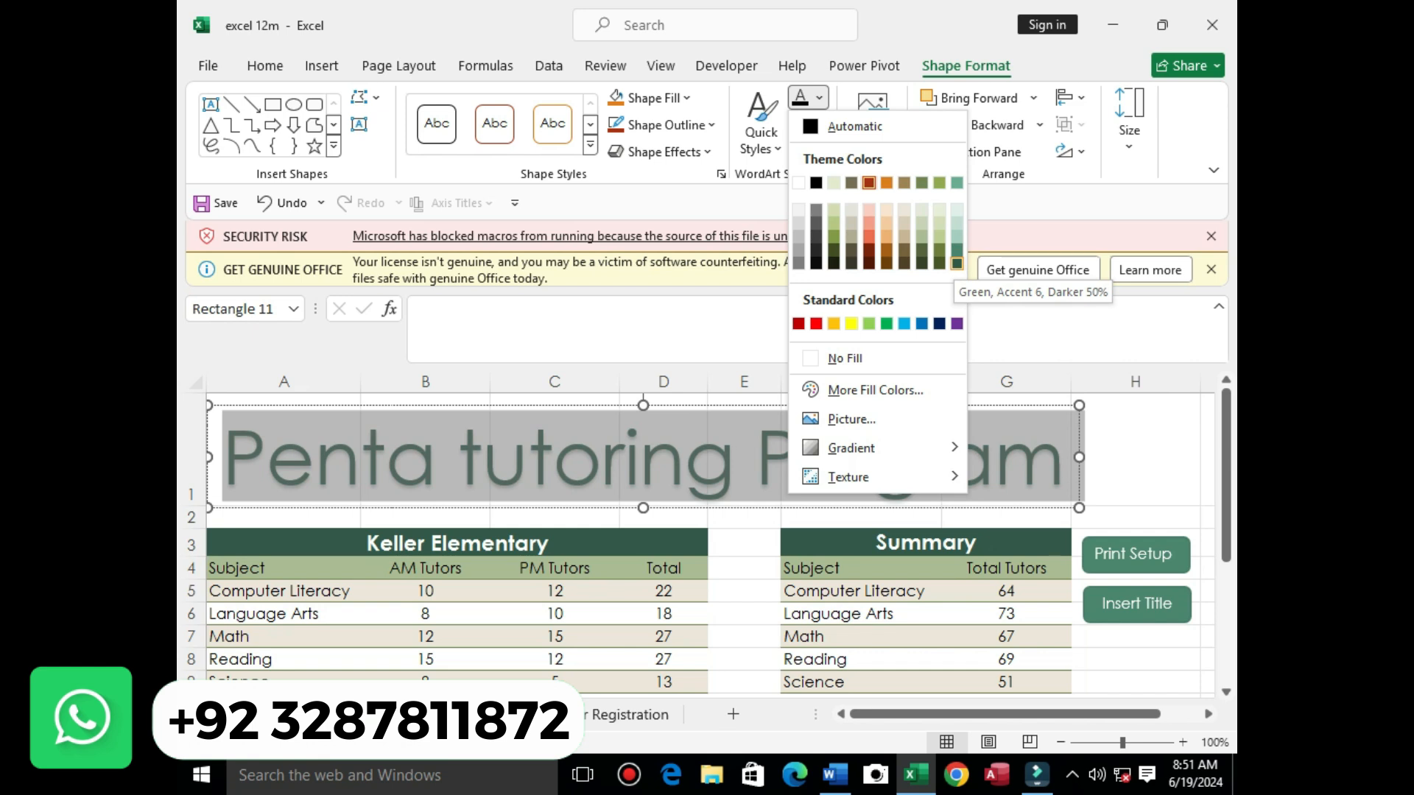
pyautogui.click(956, 262)
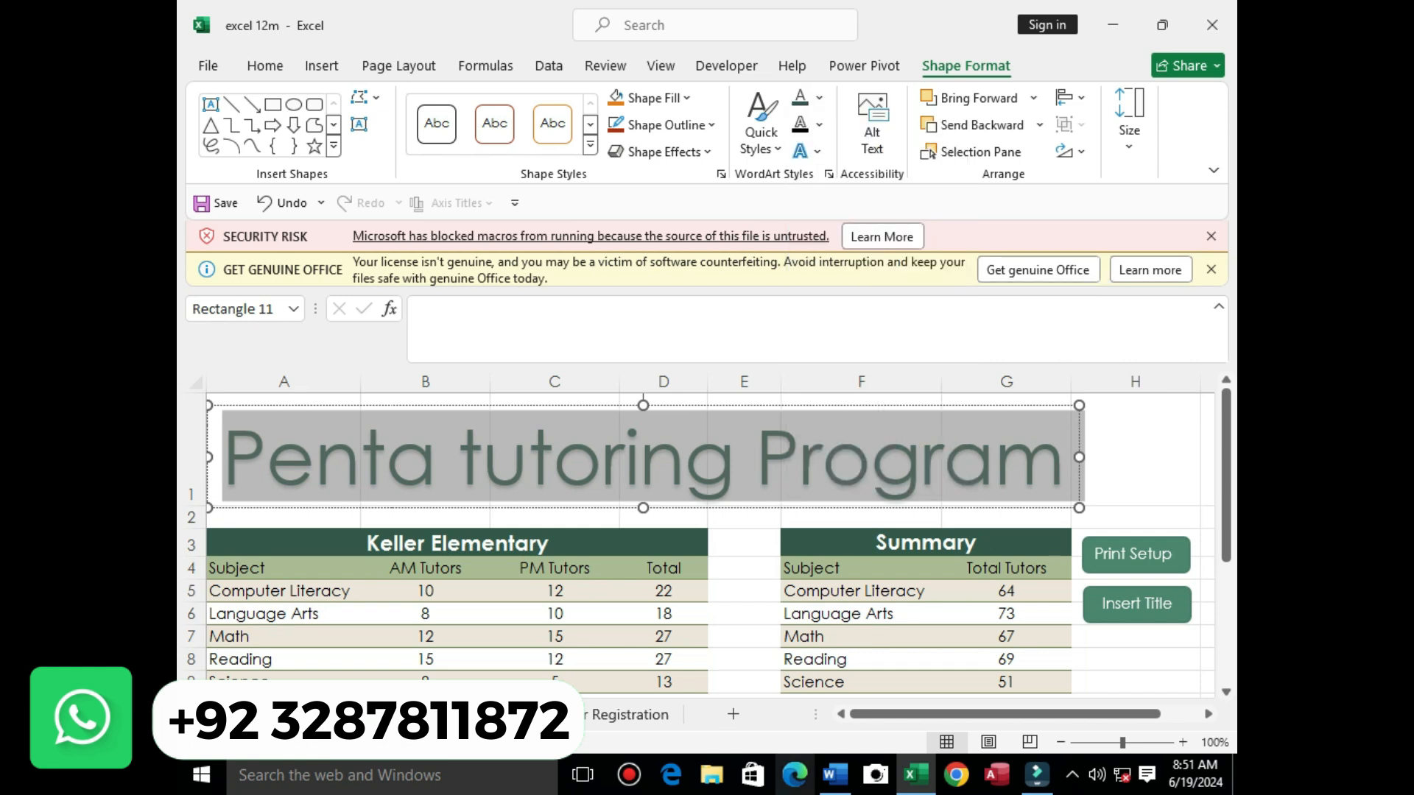
# Step: Read instruction 2d in Word, return to Excel and move the WordArt title up in row 1 so it spans columns A:G
pyautogui.moveTo(834, 775)
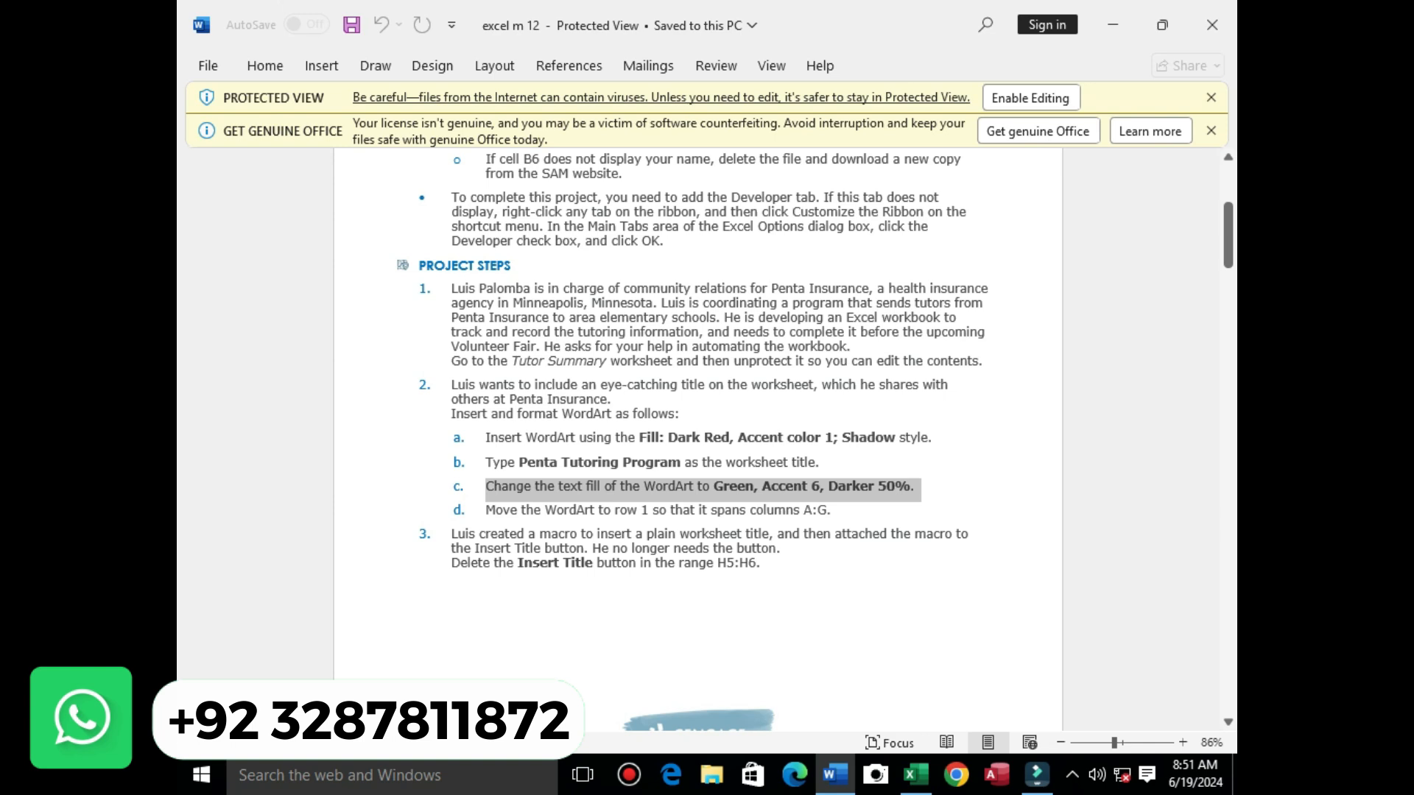
pyautogui.click(831, 510)
pyautogui.moveTo(486, 510); pyautogui.dragTo(826, 510)
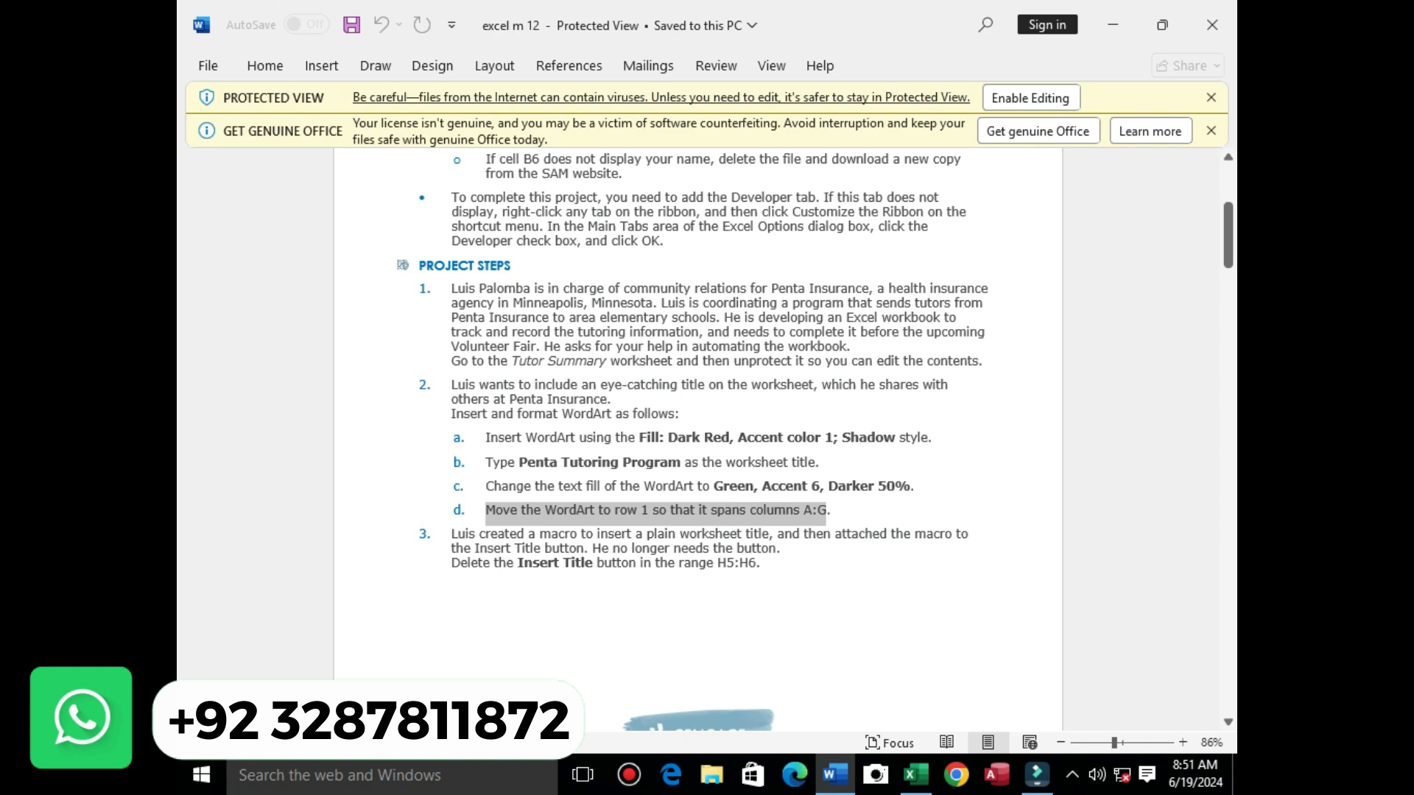
pyautogui.click(915, 775)
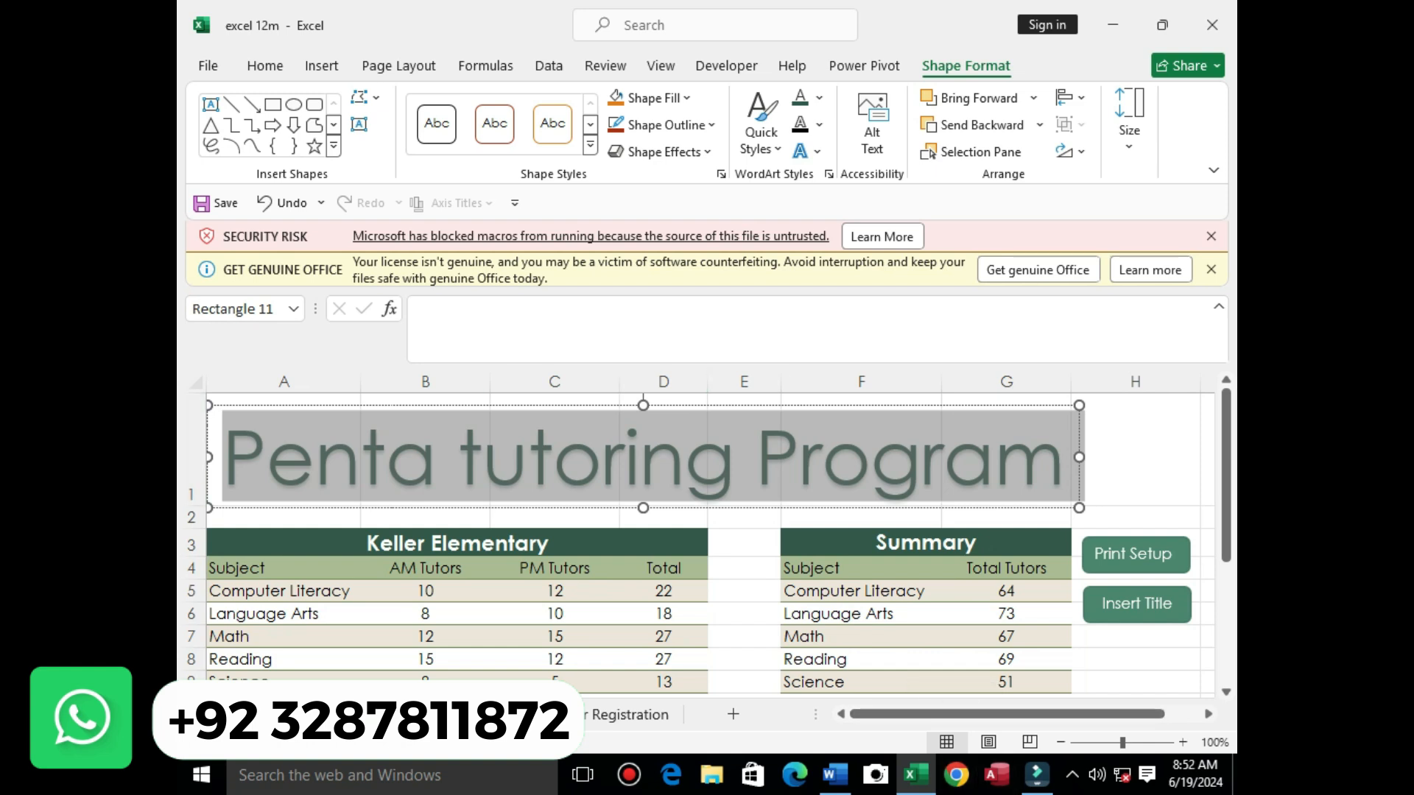
pyautogui.click(744, 614)
pyautogui.click(627, 462)
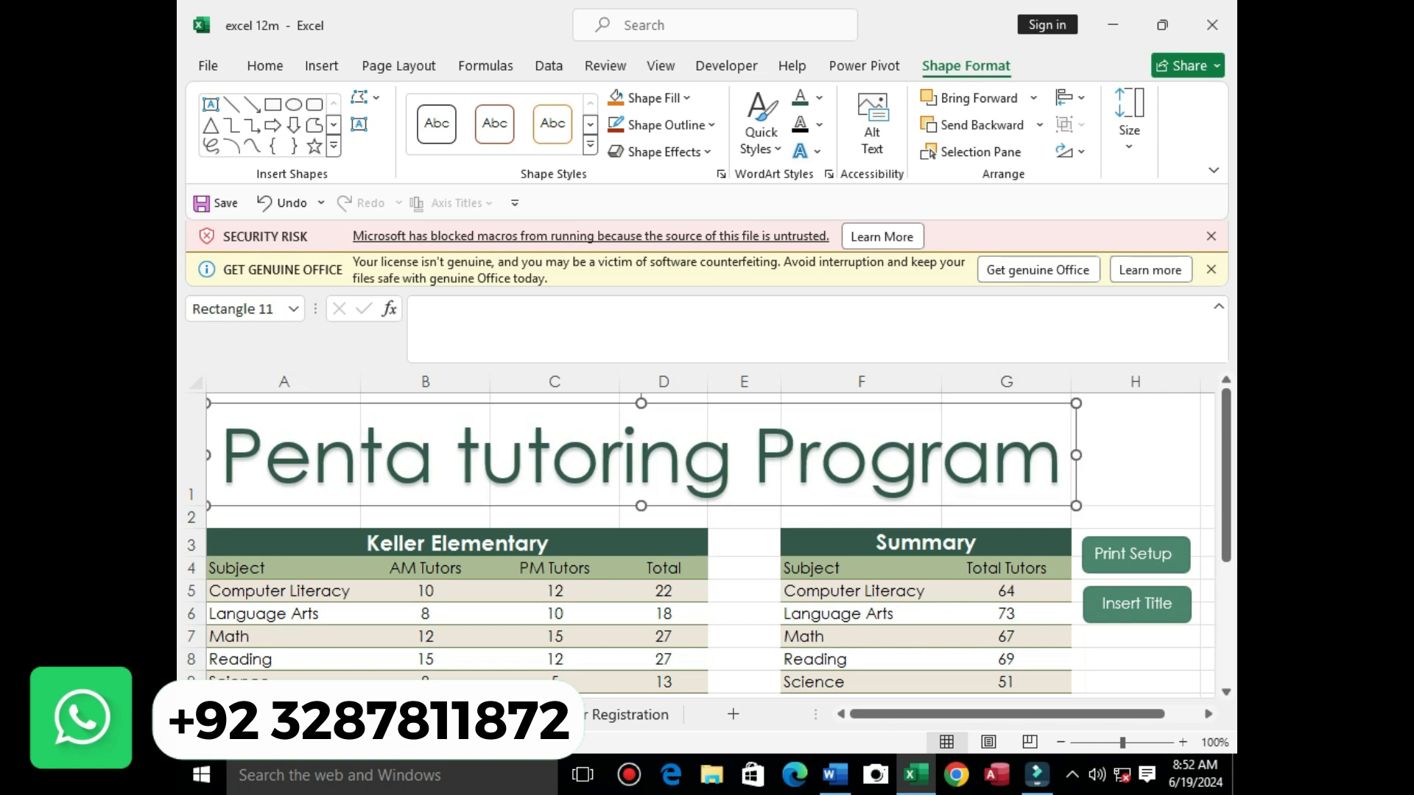
pyautogui.moveTo(627, 463); pyautogui.dragTo(626, 450)
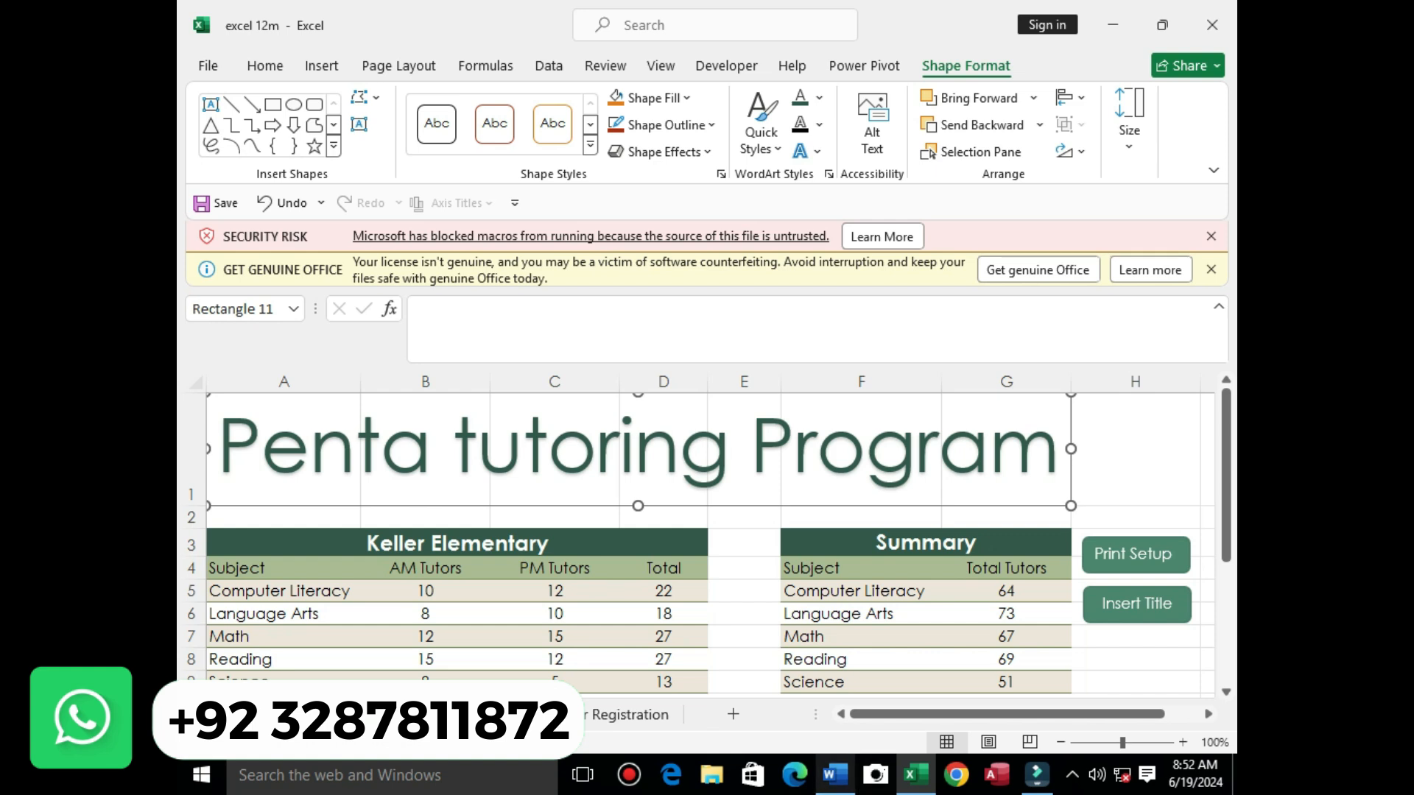
# Step: Read instruction 3 on the unneeded button in Word, return to Excel and cut the Print Setup button from the worksheet
pyautogui.moveTo(834, 774)
pyautogui.click(834, 666)
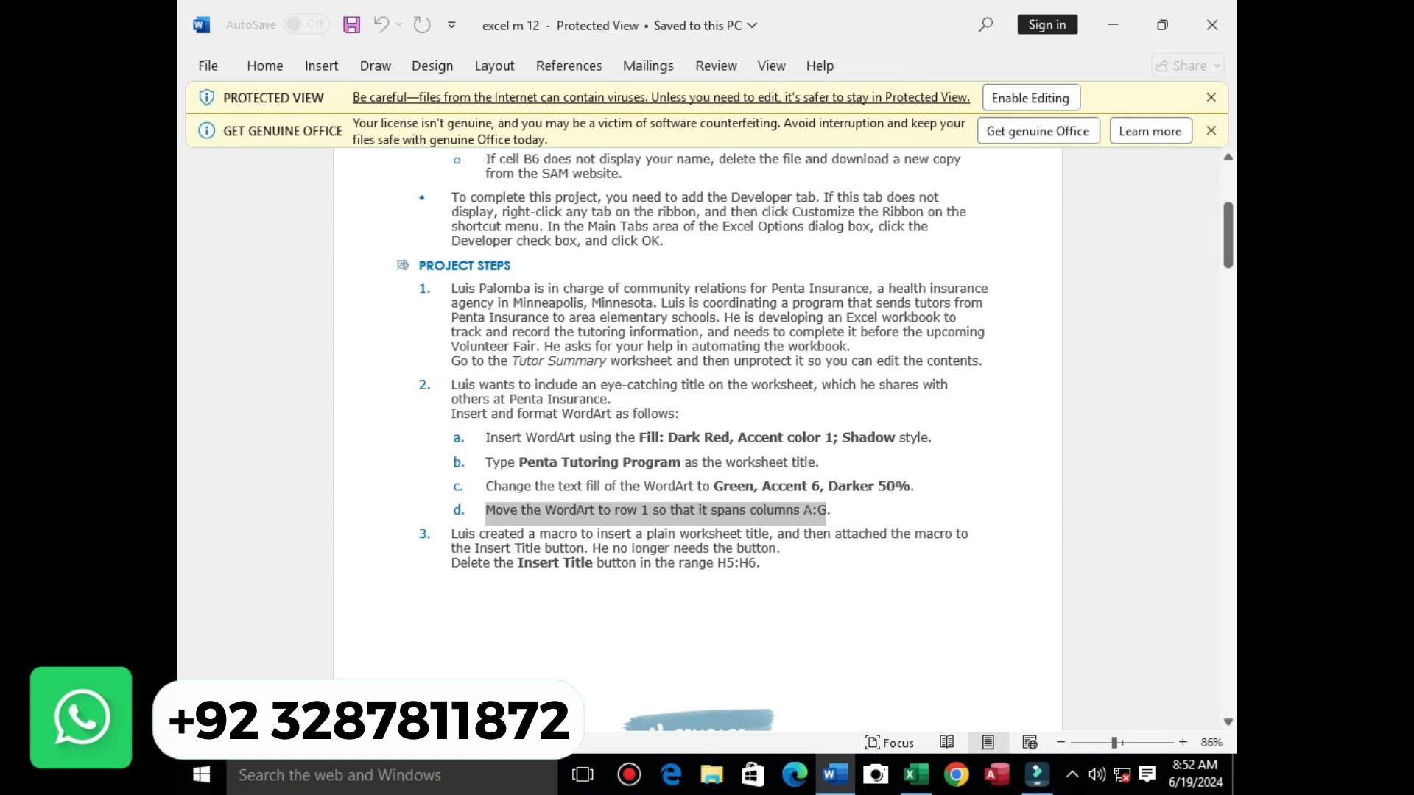
pyautogui.moveTo(1227, 236); pyautogui.dragTo(1227, 268)
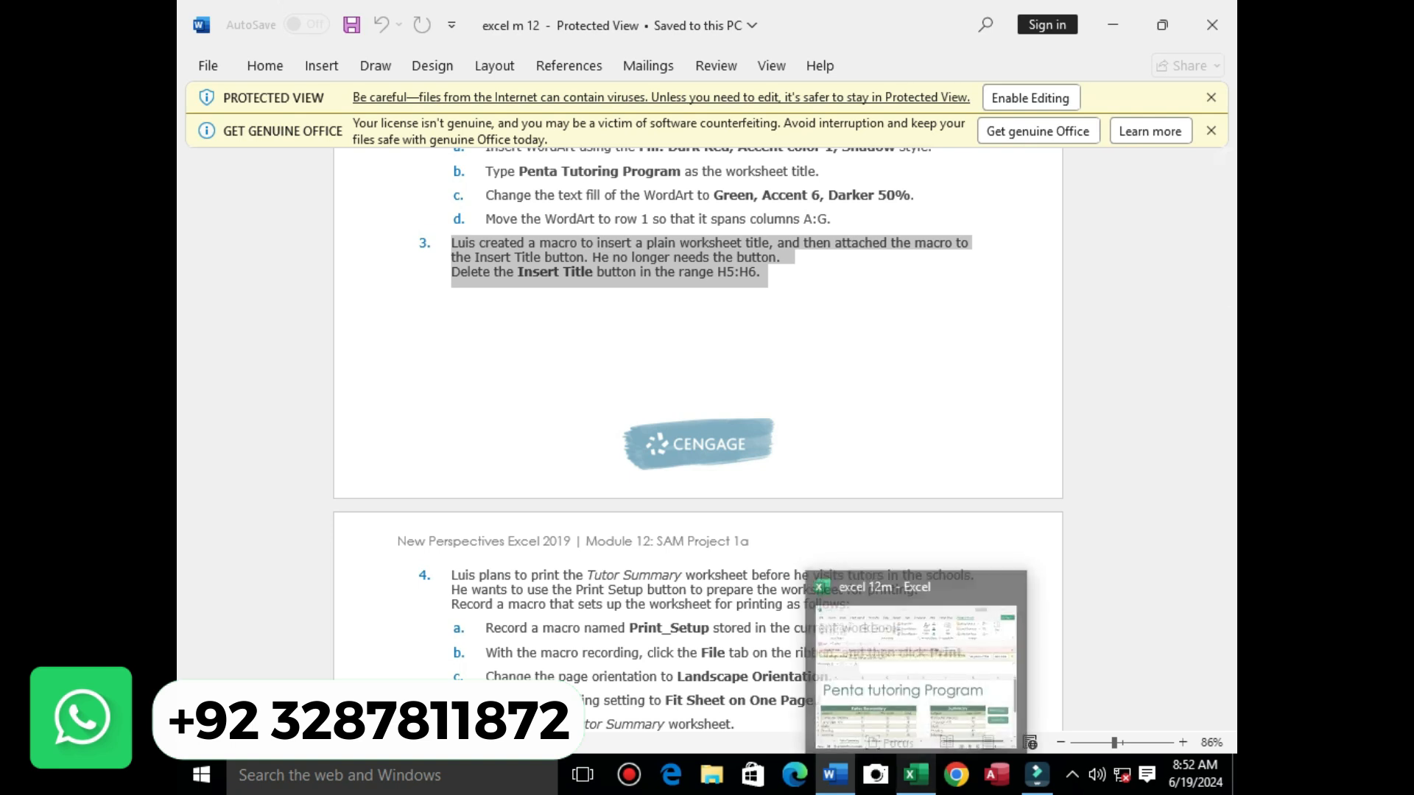
pyautogui.click(915, 775)
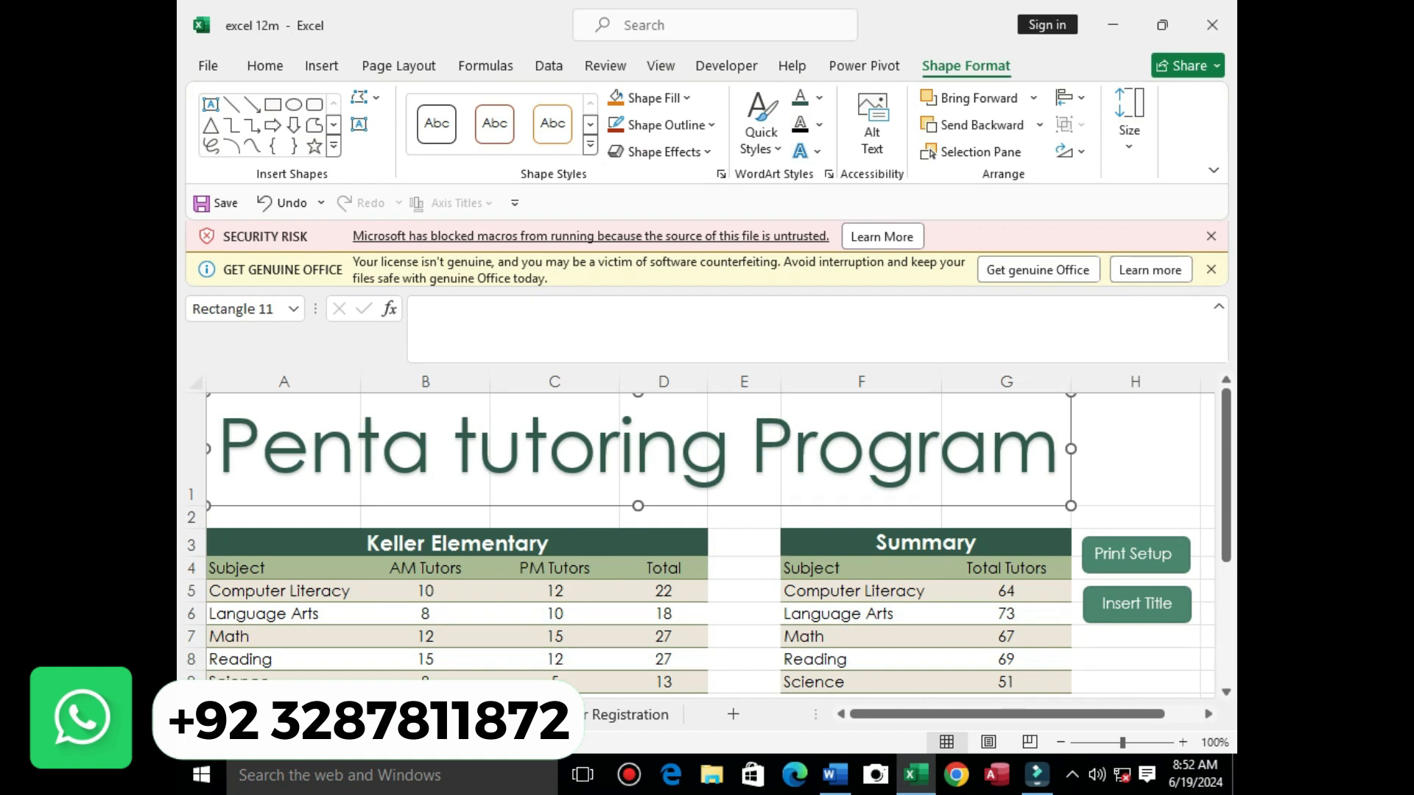
pyautogui.rightClick(1126, 554)
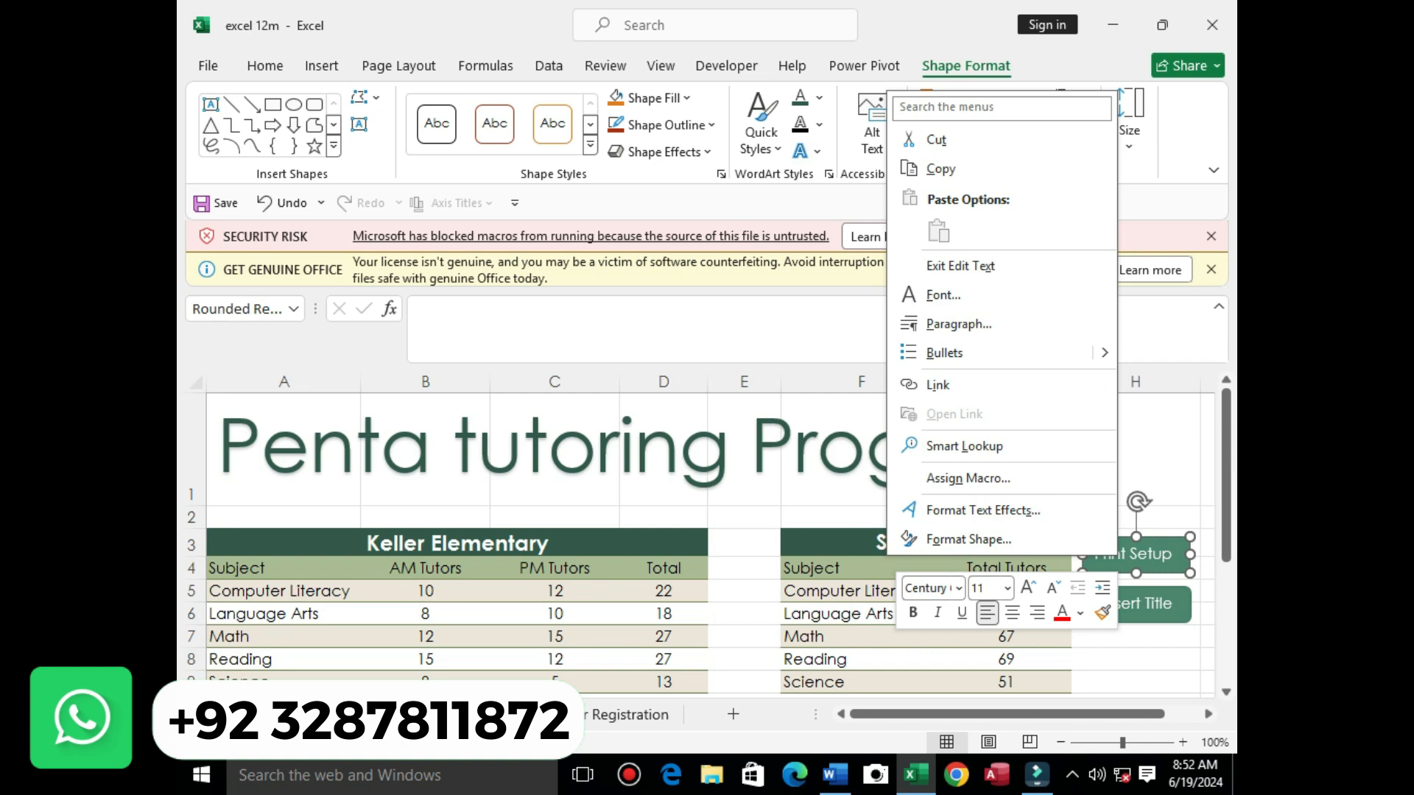
pyautogui.rightClick(1181, 556)
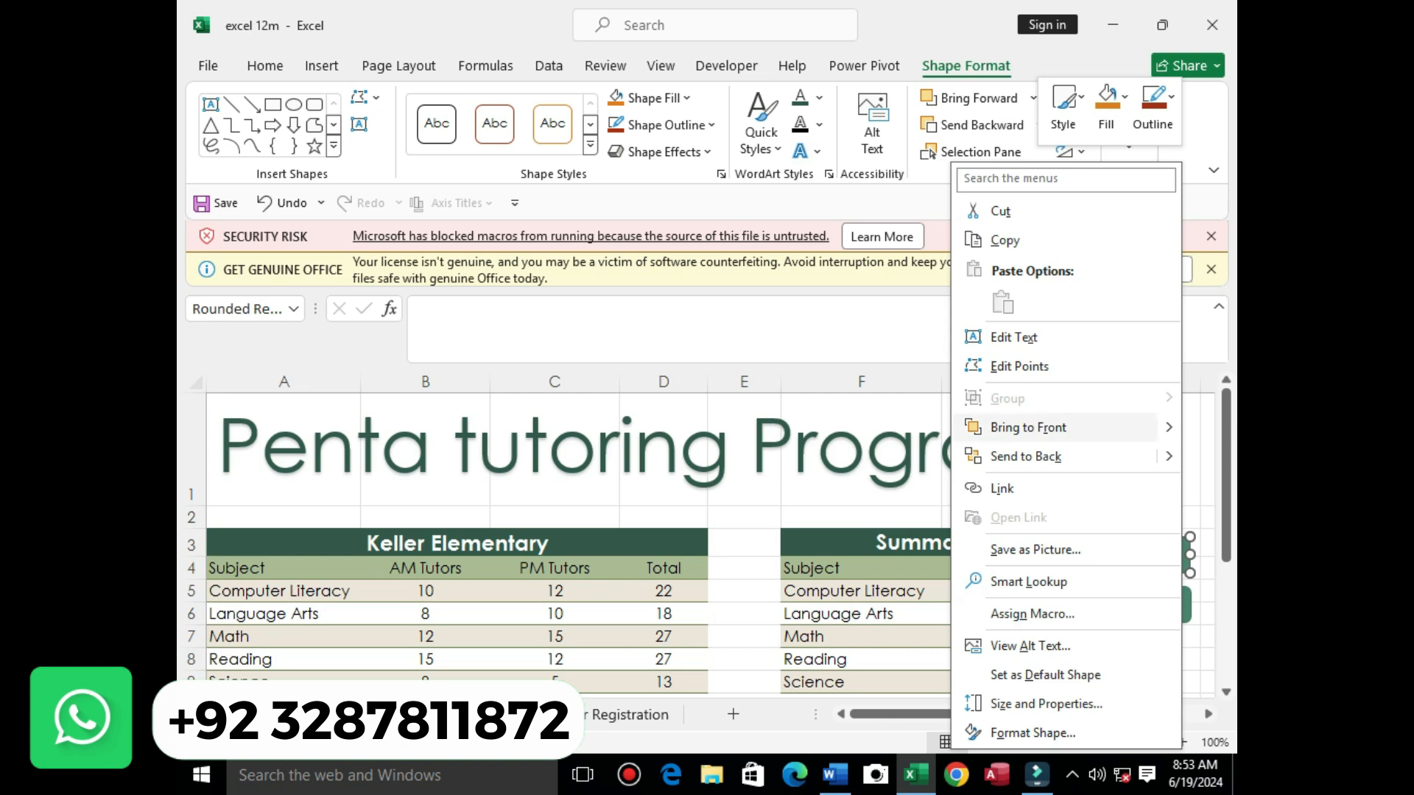
pyautogui.click(999, 211)
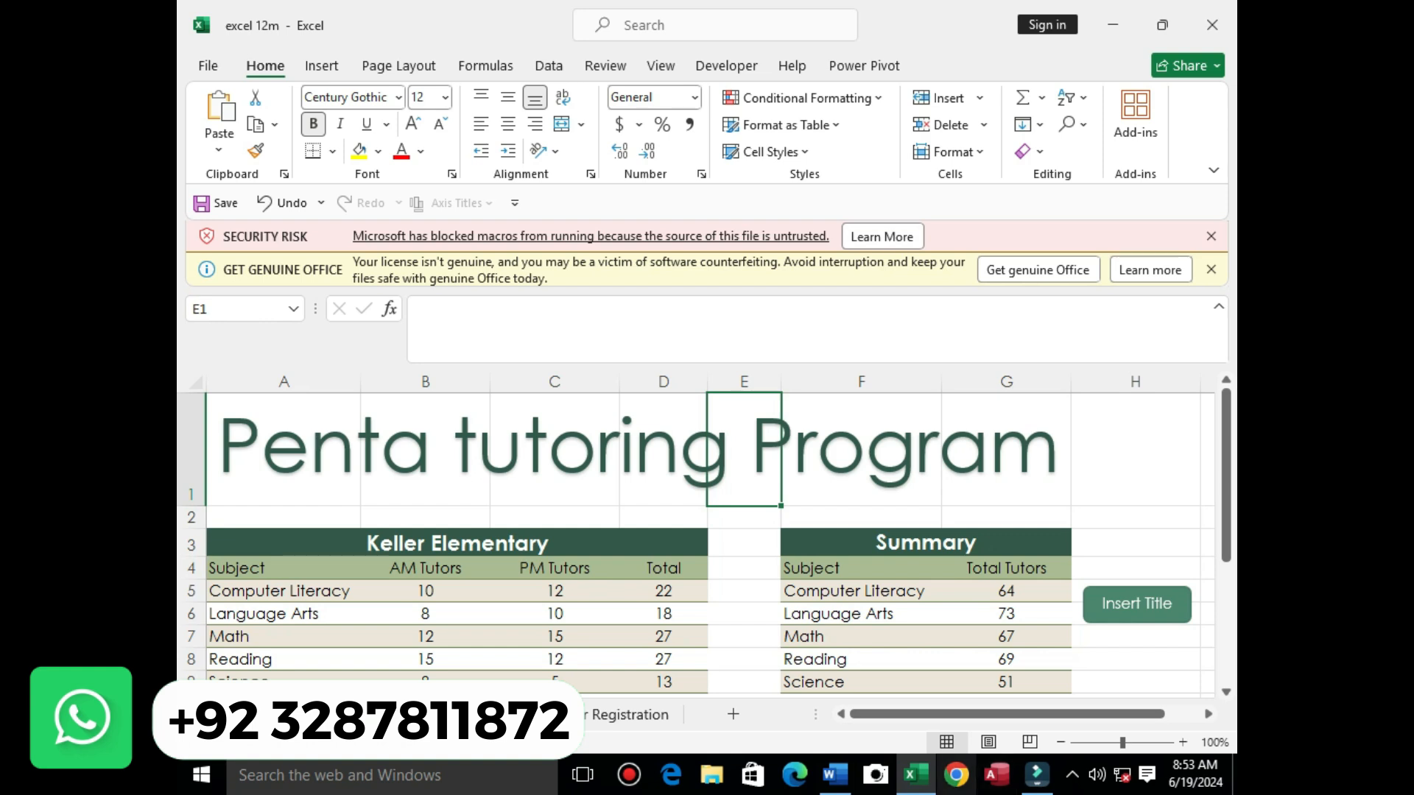
# Step: Read instruction 4 on recording a print setup macro in Word, highlight item 4a and return to the Excel worksheet
pyautogui.click(835, 775)
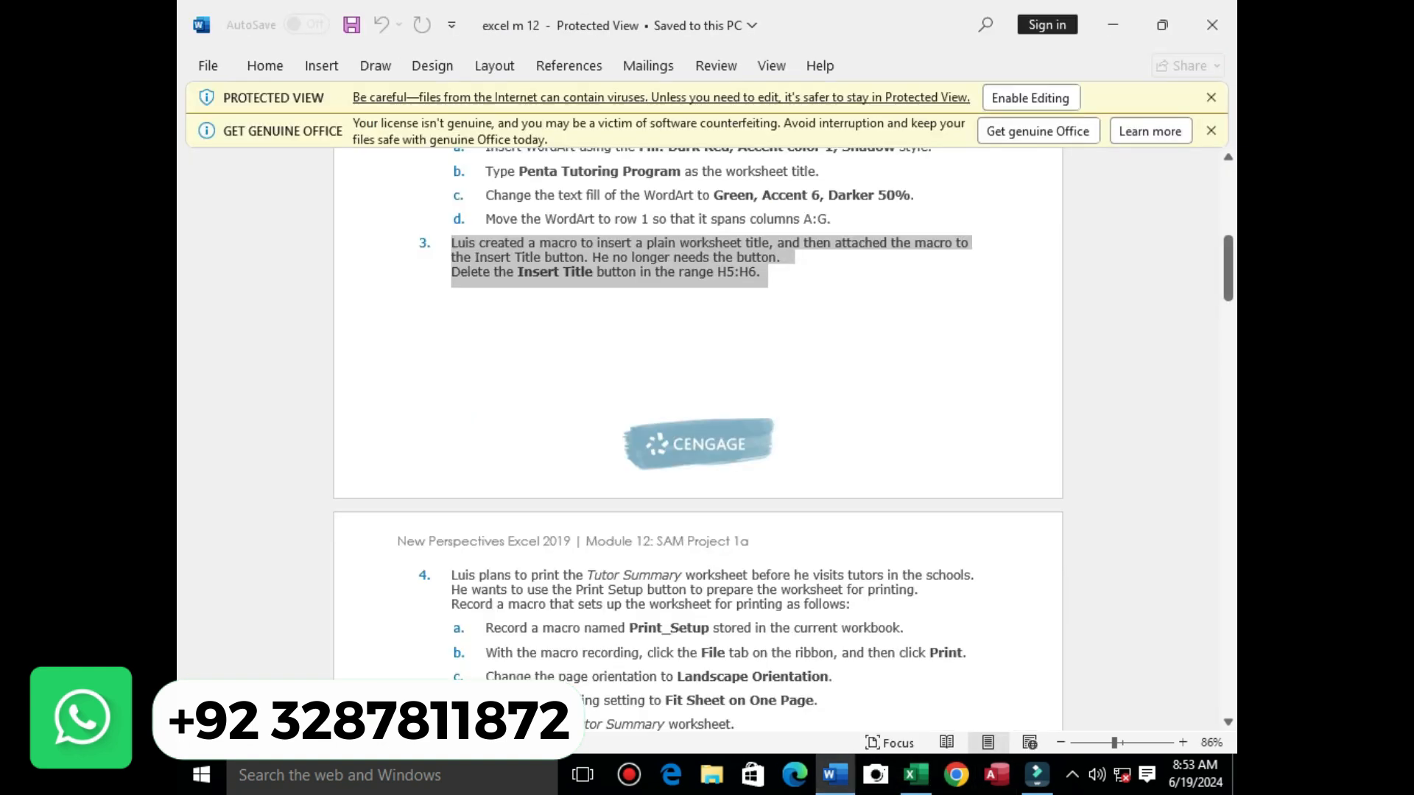
pyautogui.moveTo(1228, 268); pyautogui.dragTo(1228, 300)
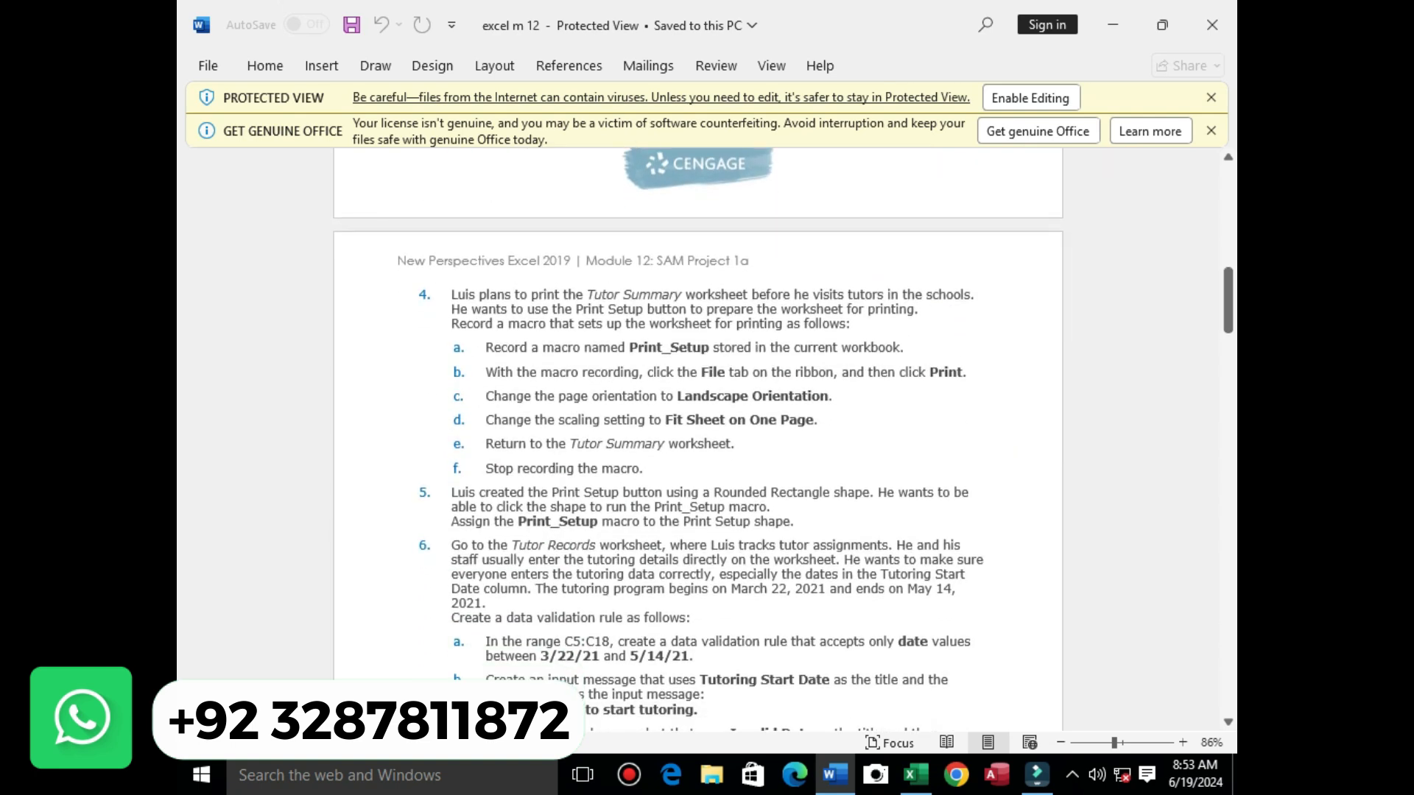
pyautogui.moveTo(450, 294); pyautogui.dragTo(640, 469)
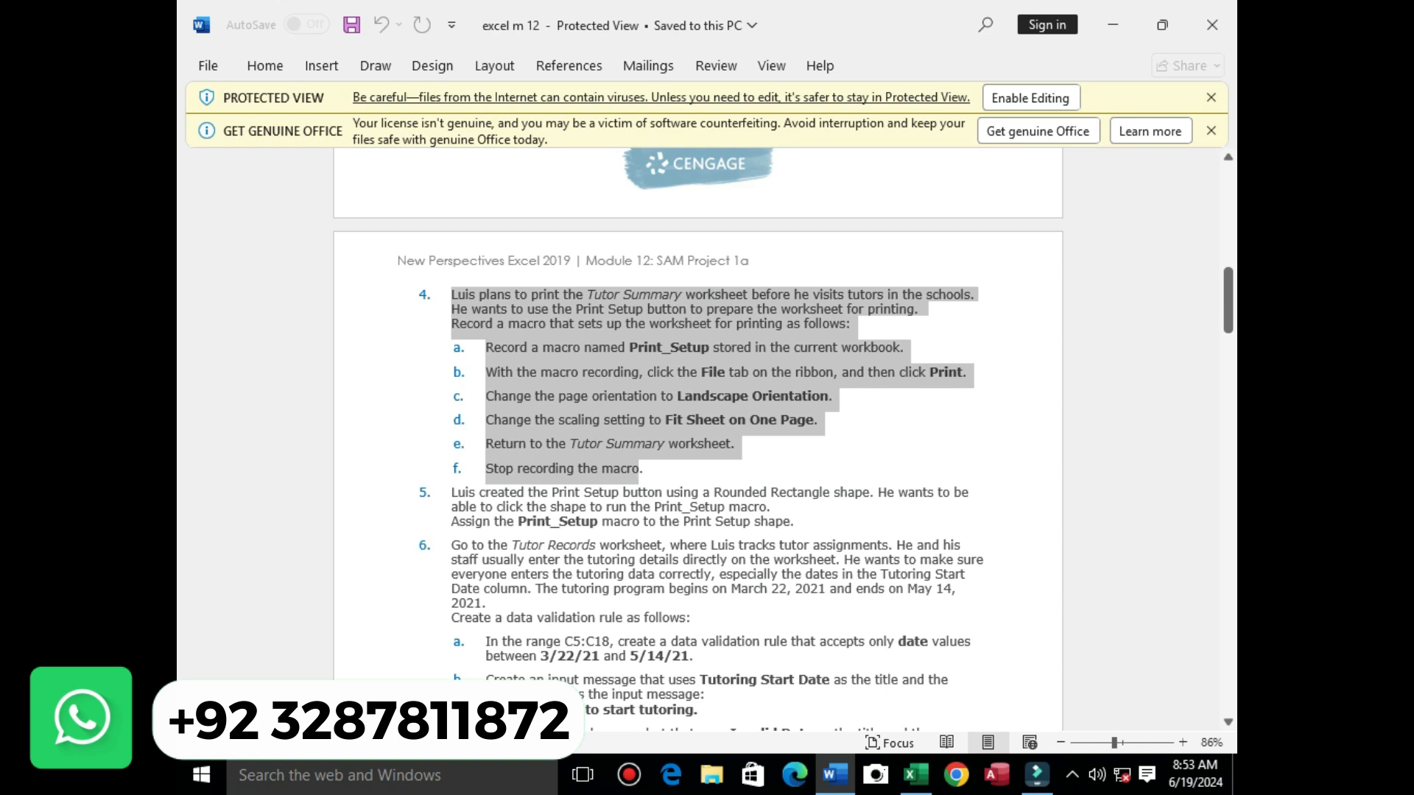
pyautogui.click(851, 324)
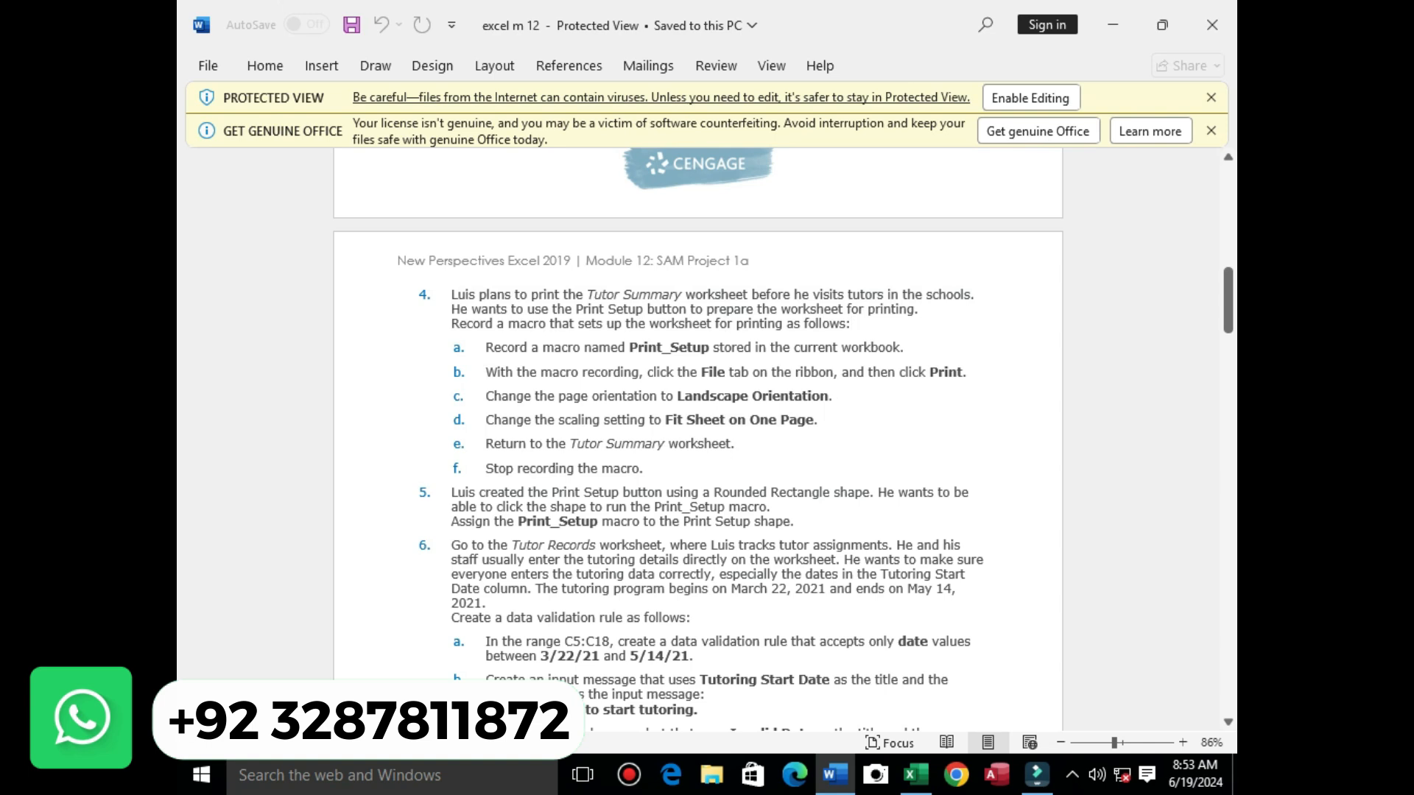
pyautogui.moveTo(494, 349); pyautogui.dragTo(907, 349)
pyautogui.click(735, 444)
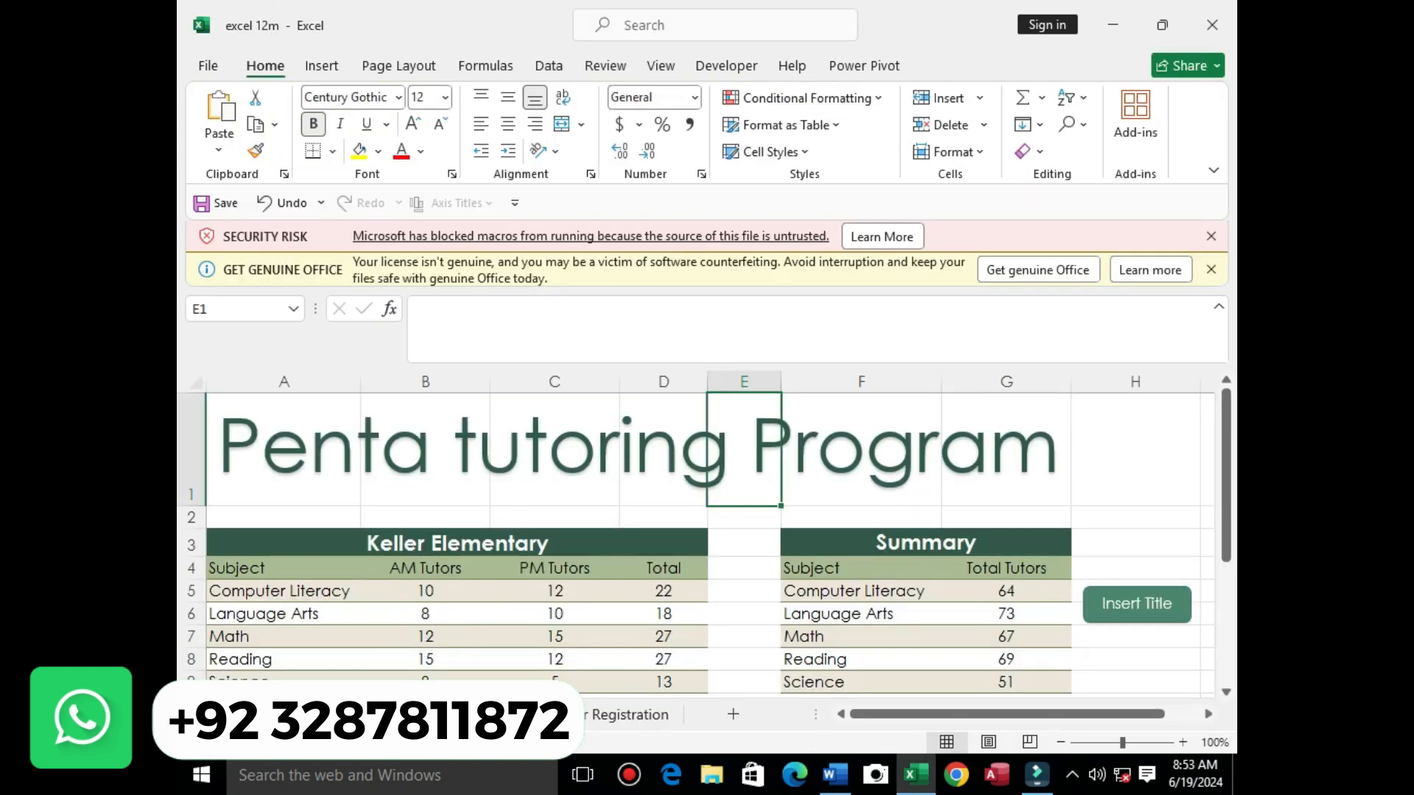
pyautogui.click(915, 775)
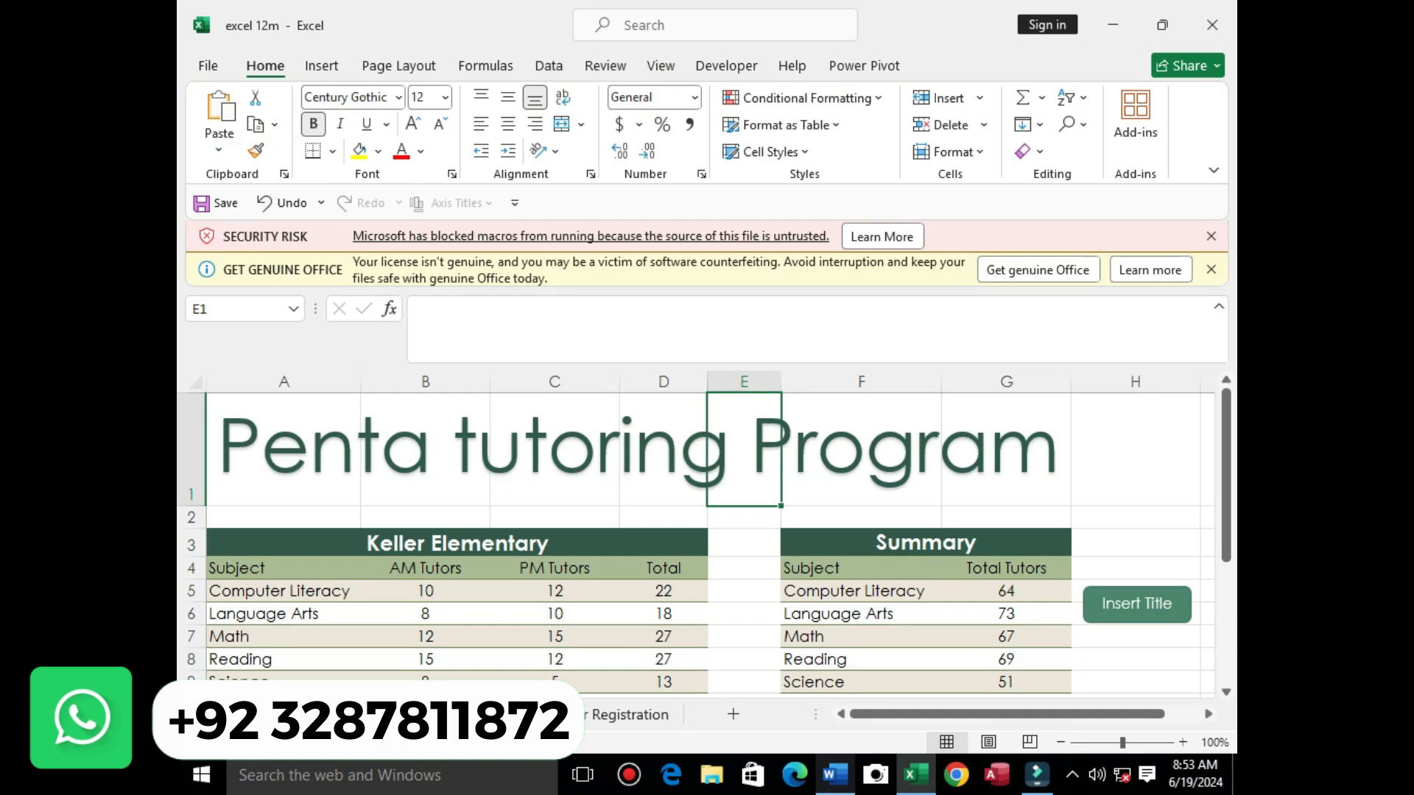
pyautogui.click(835, 774)
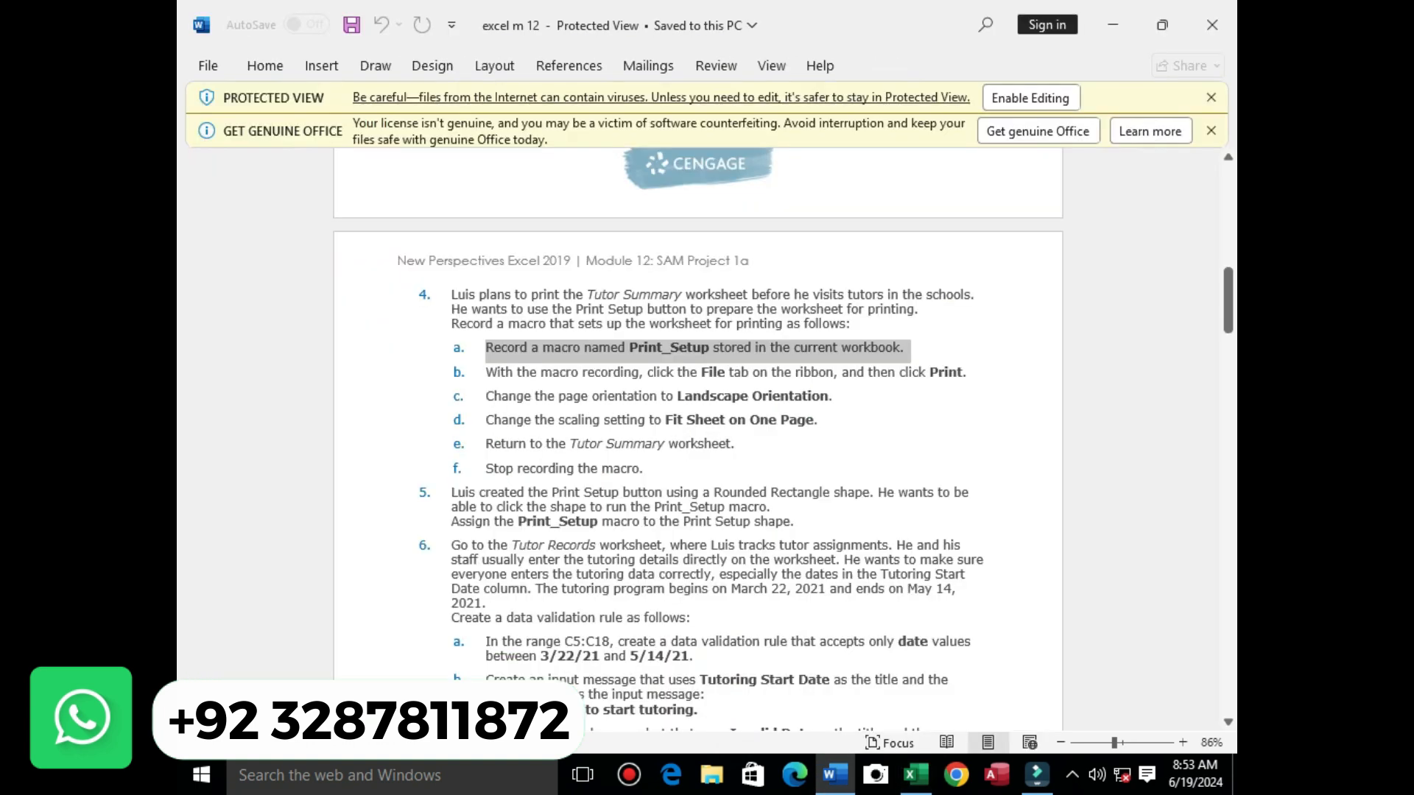
pyautogui.click(916, 775)
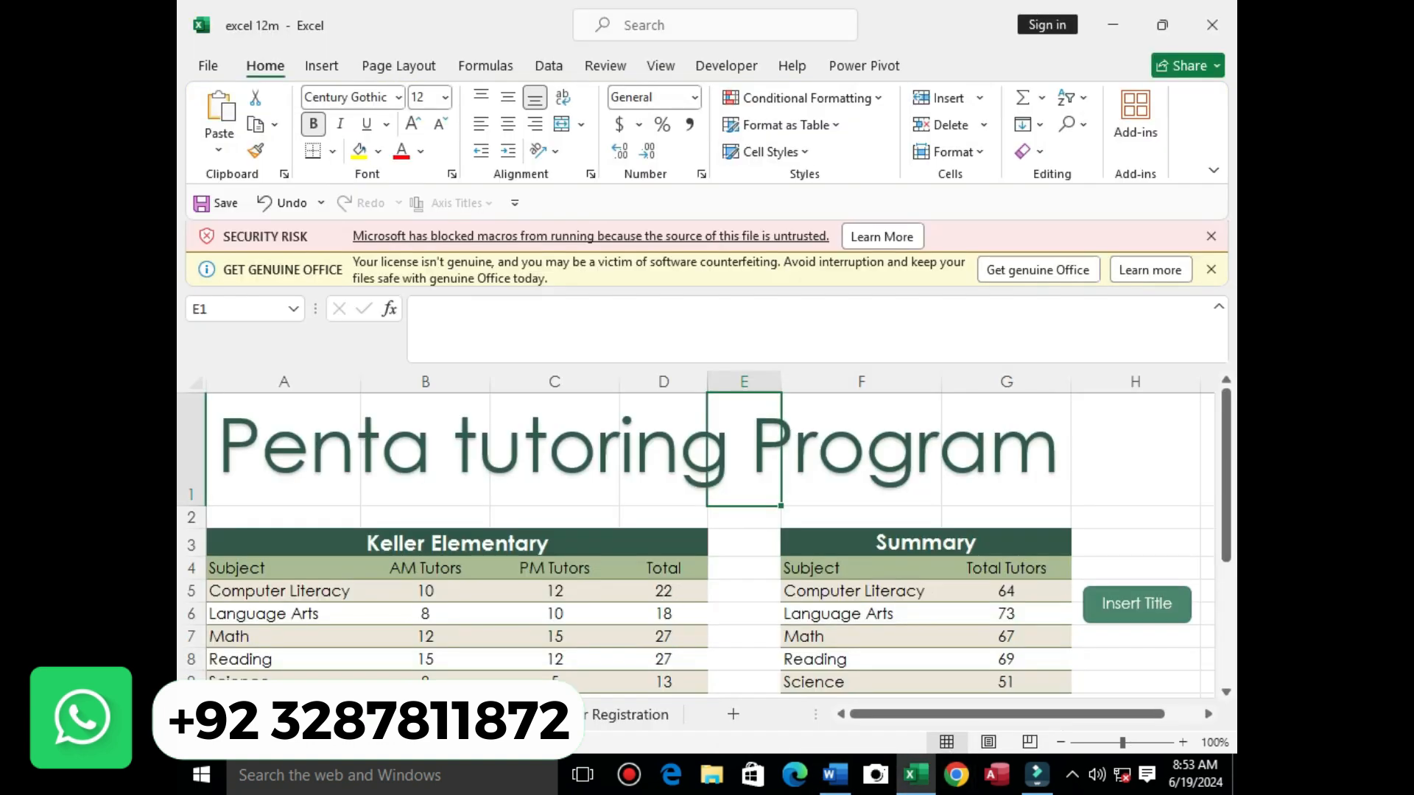
# Step: Start recording a new macro in Excel, and copy the macro name Print_Setup from instruction 4a in Word
pyautogui.click(725, 66)
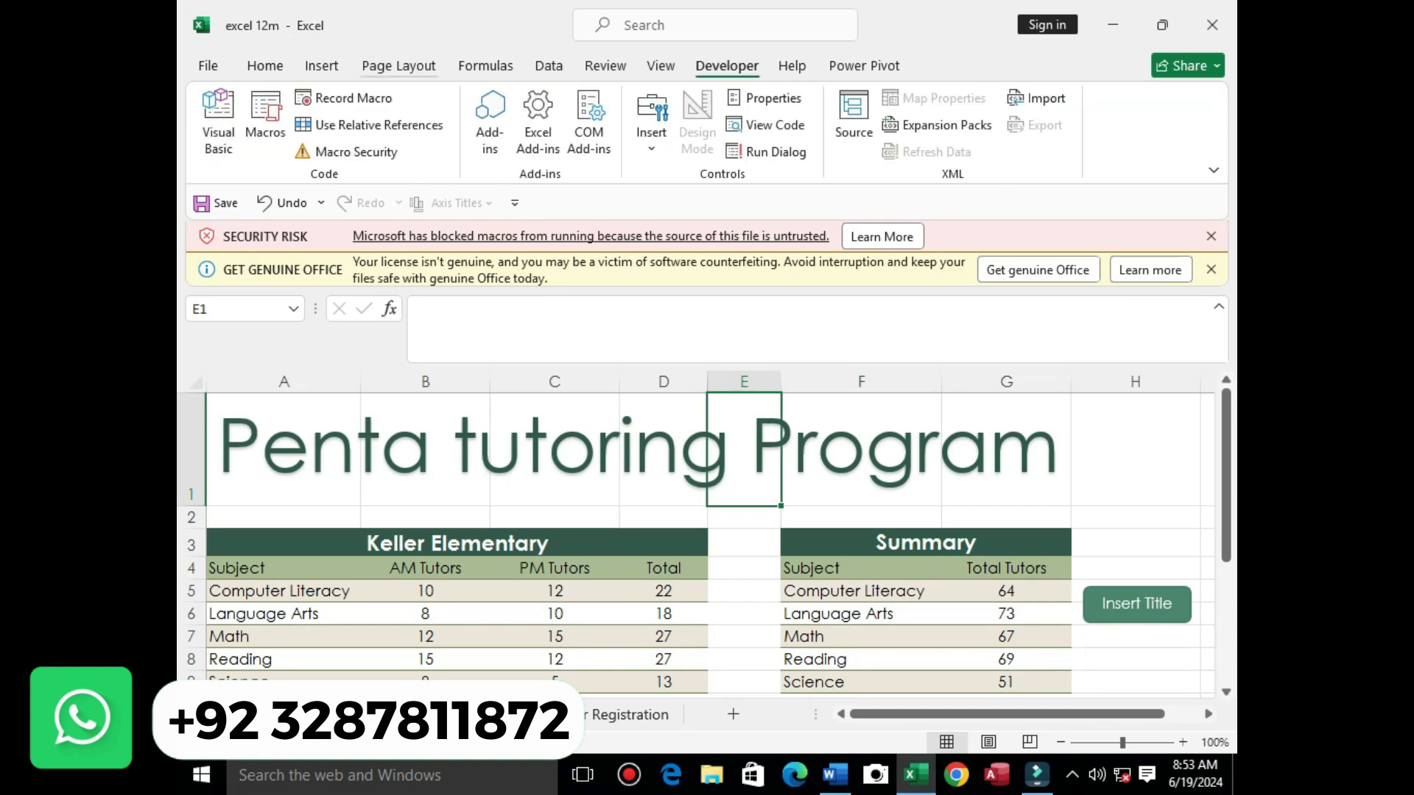
pyautogui.click(342, 98)
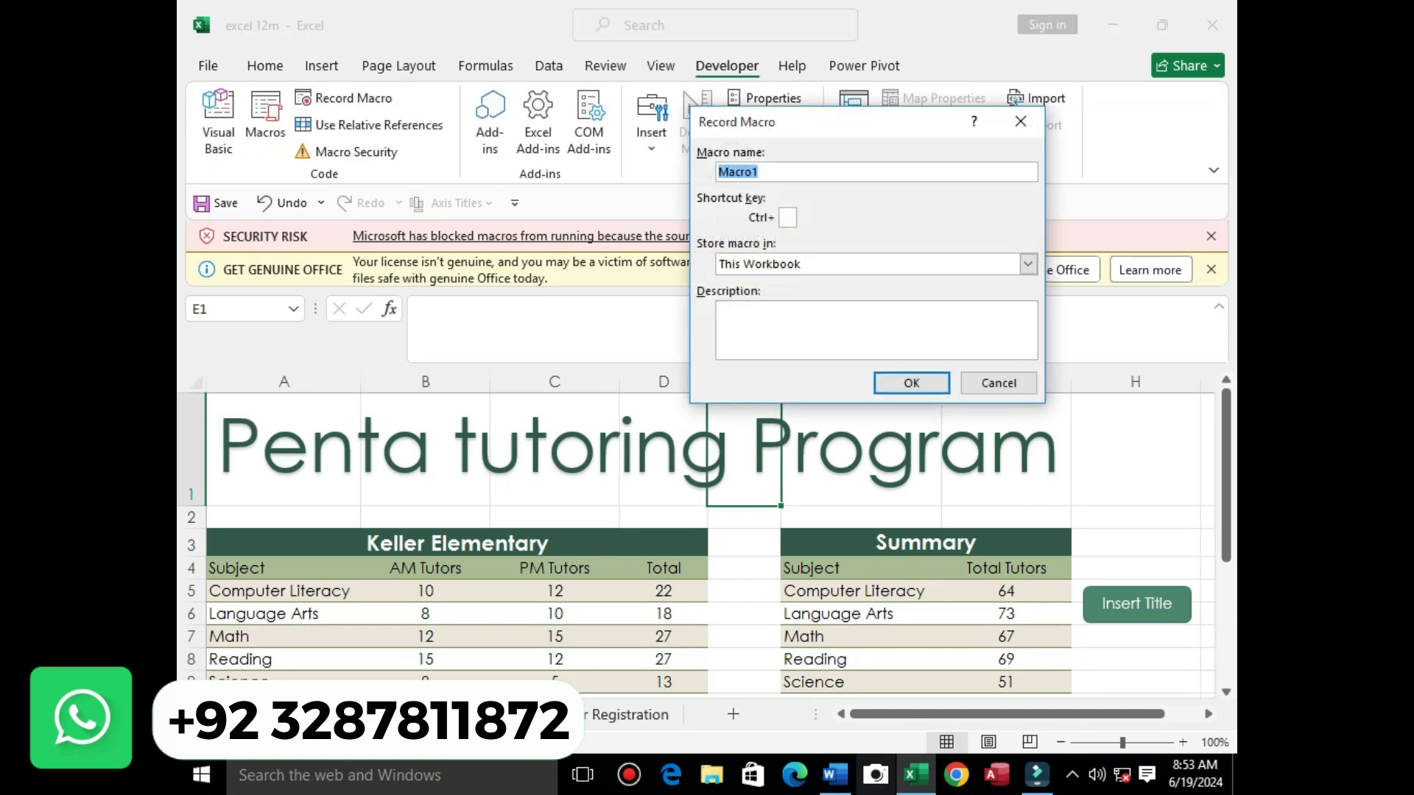
pyautogui.click(834, 774)
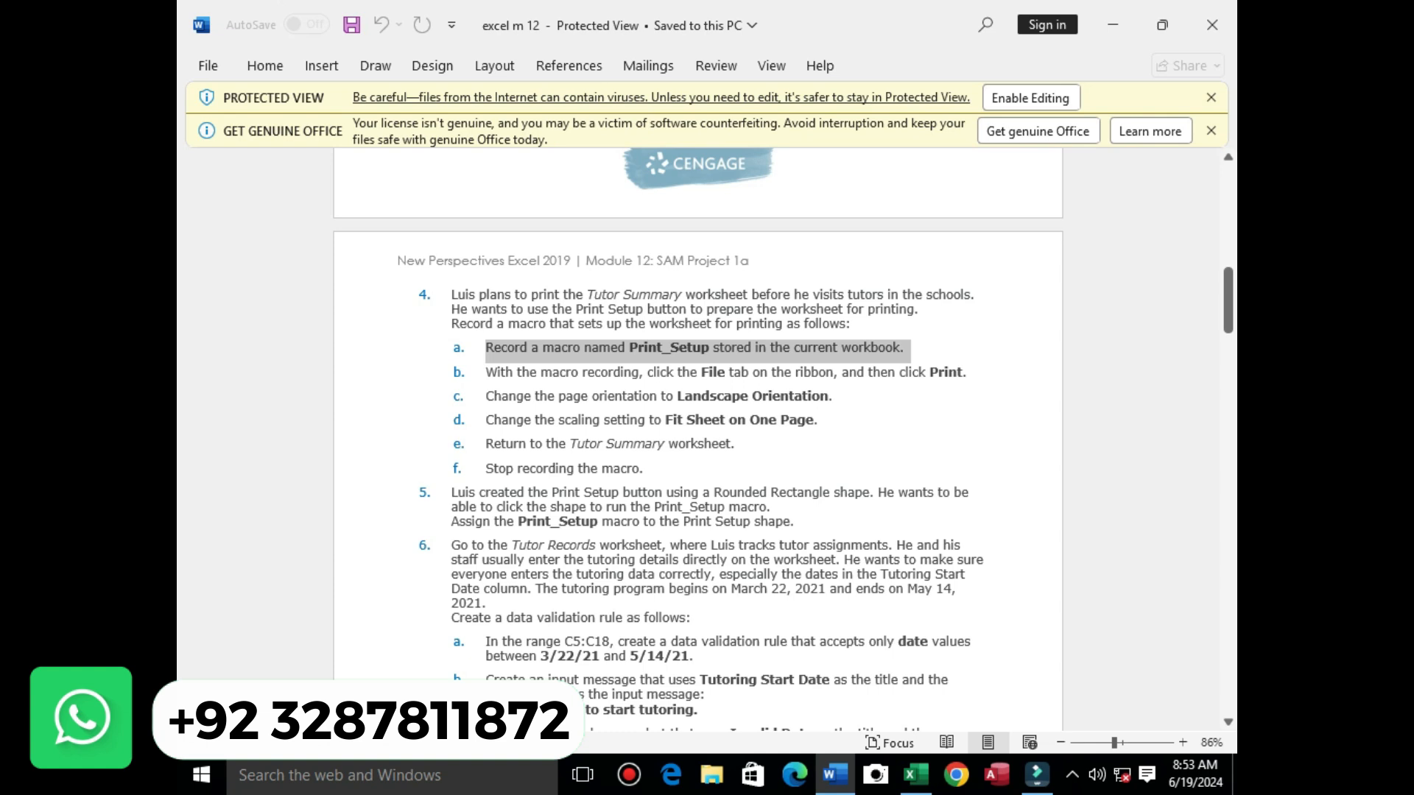
pyautogui.click(844, 397)
pyautogui.moveTo(711, 346); pyautogui.dragTo(628, 347)
pyautogui.hotkey('ctrl', 'c')
pyautogui.rightClick(628, 346)
pyautogui.click(666, 366)
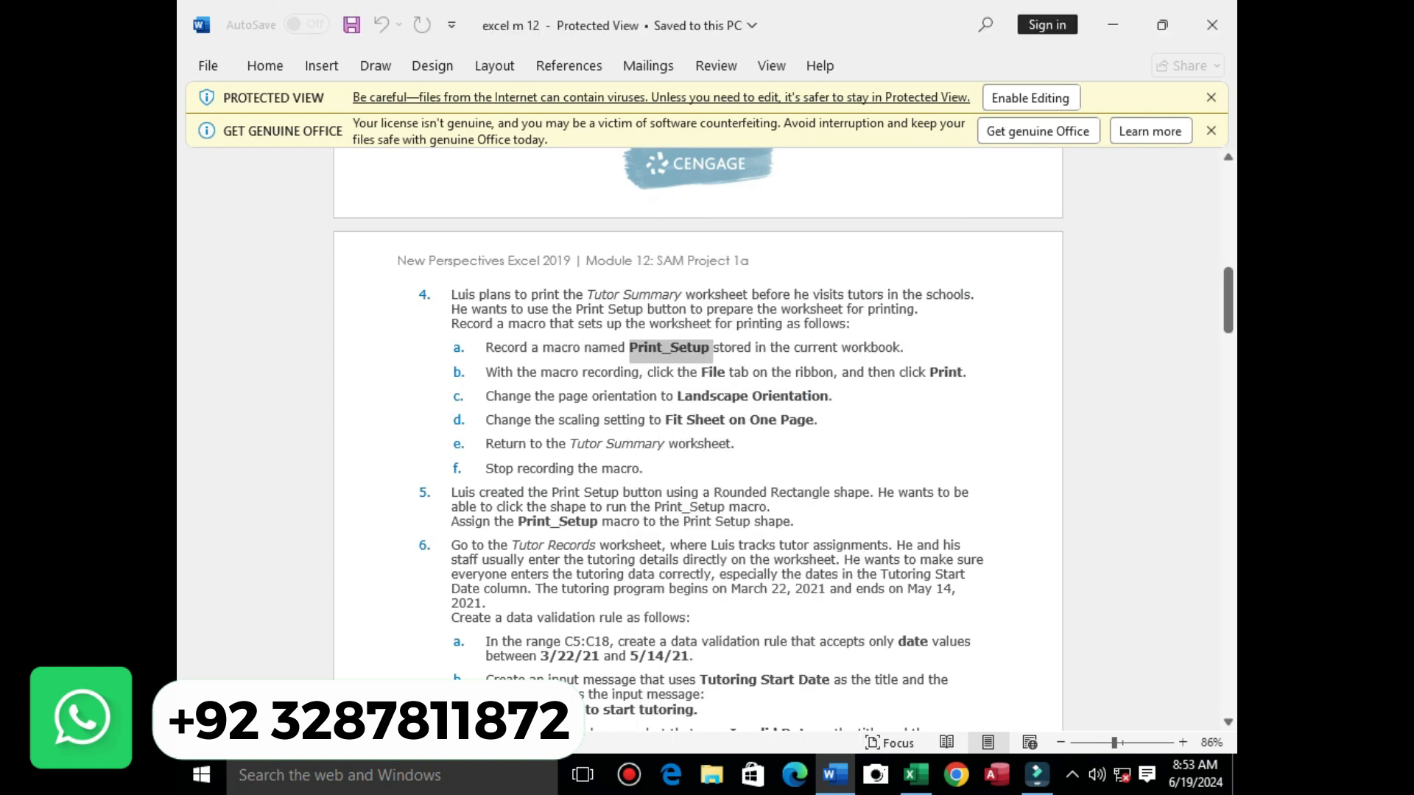
# Step: Return to Excel and replace the default macro name with the copied name Print_Setup
pyautogui.click(916, 774)
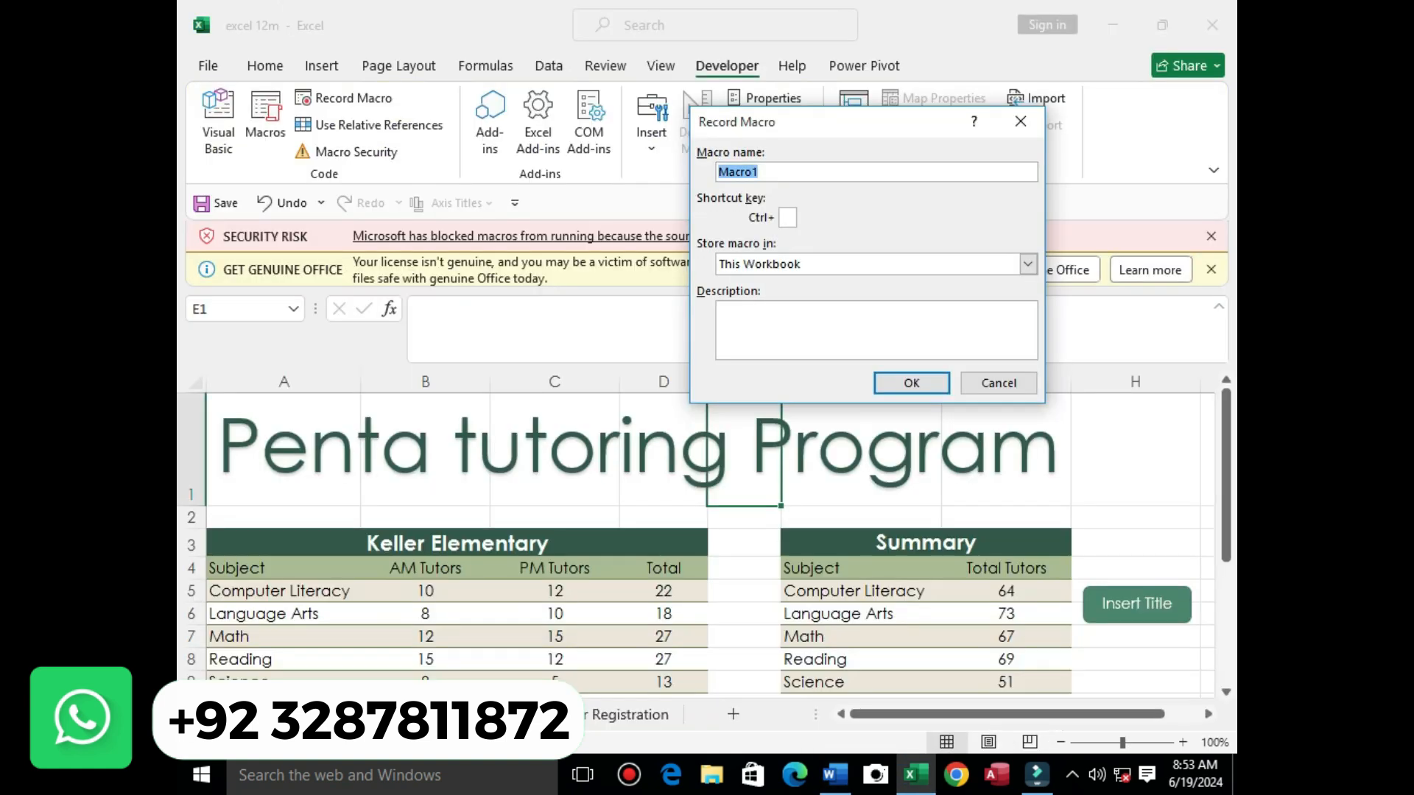
pyautogui.press('BackSpace')
pyautogui.rightClick(782, 174)
pyautogui.click(833, 263)
# Step: Highlight and read instruction 4b in Word, return to Excel and try to confirm the Print_Setup macro settings
pyautogui.click(833, 775)
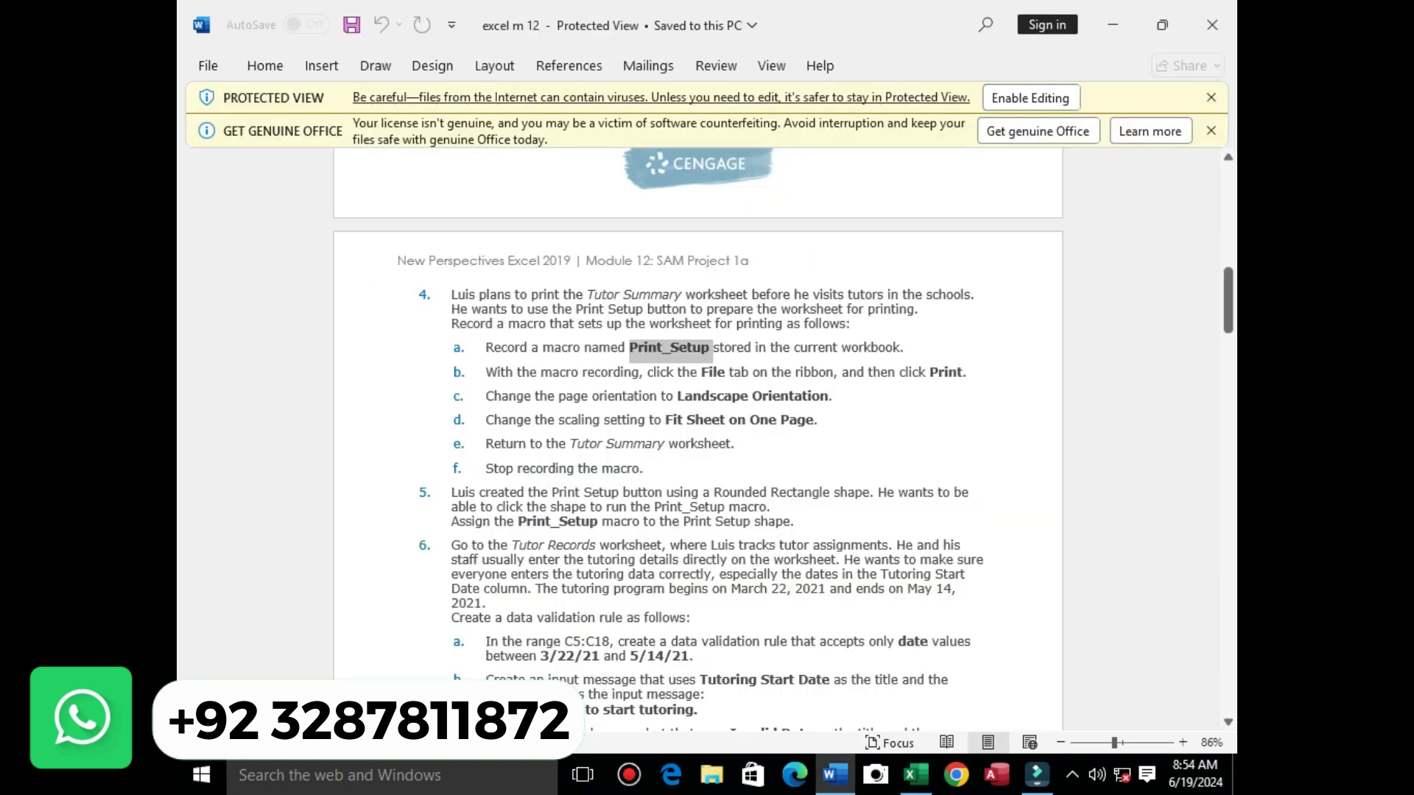
pyautogui.moveTo(485, 372); pyautogui.dragTo(961, 372)
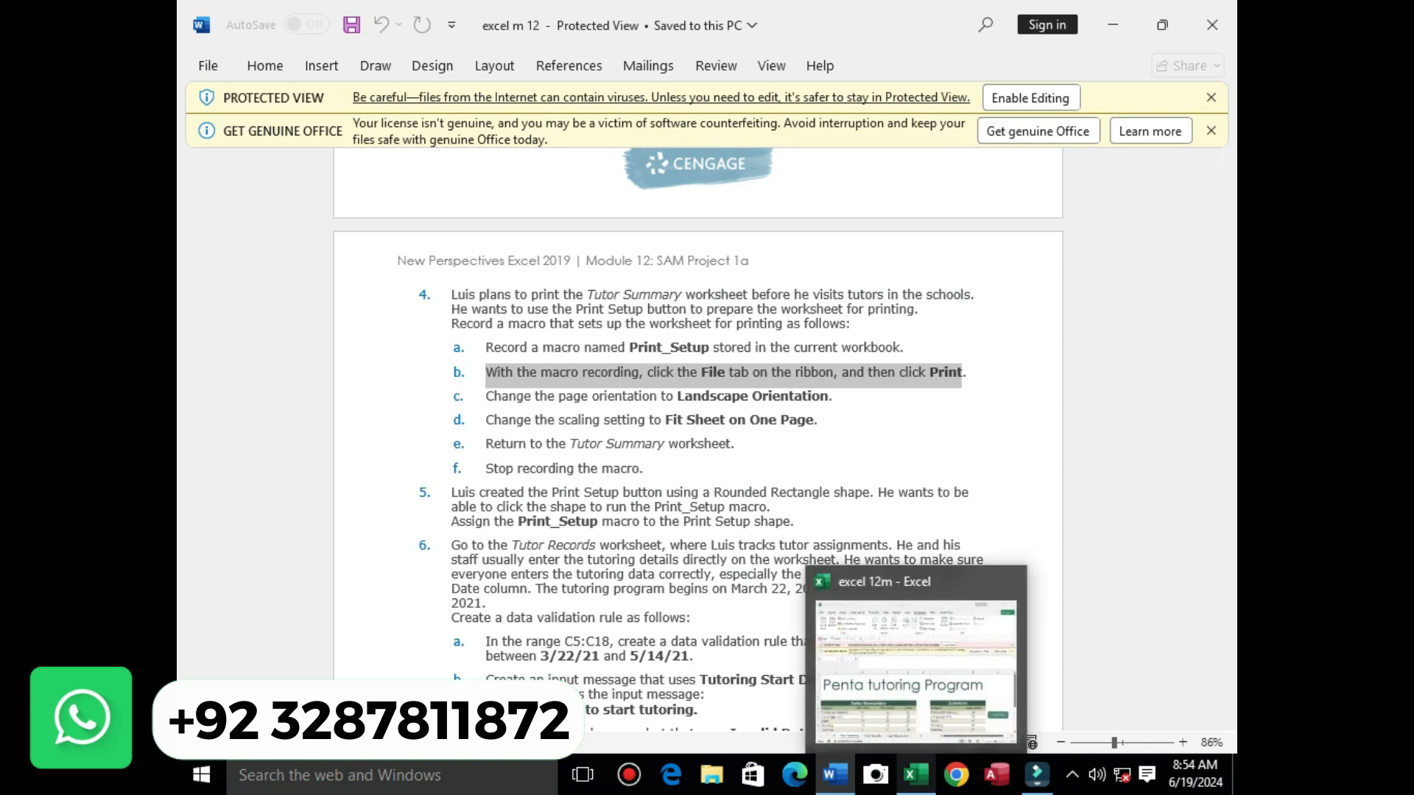
pyautogui.click(915, 775)
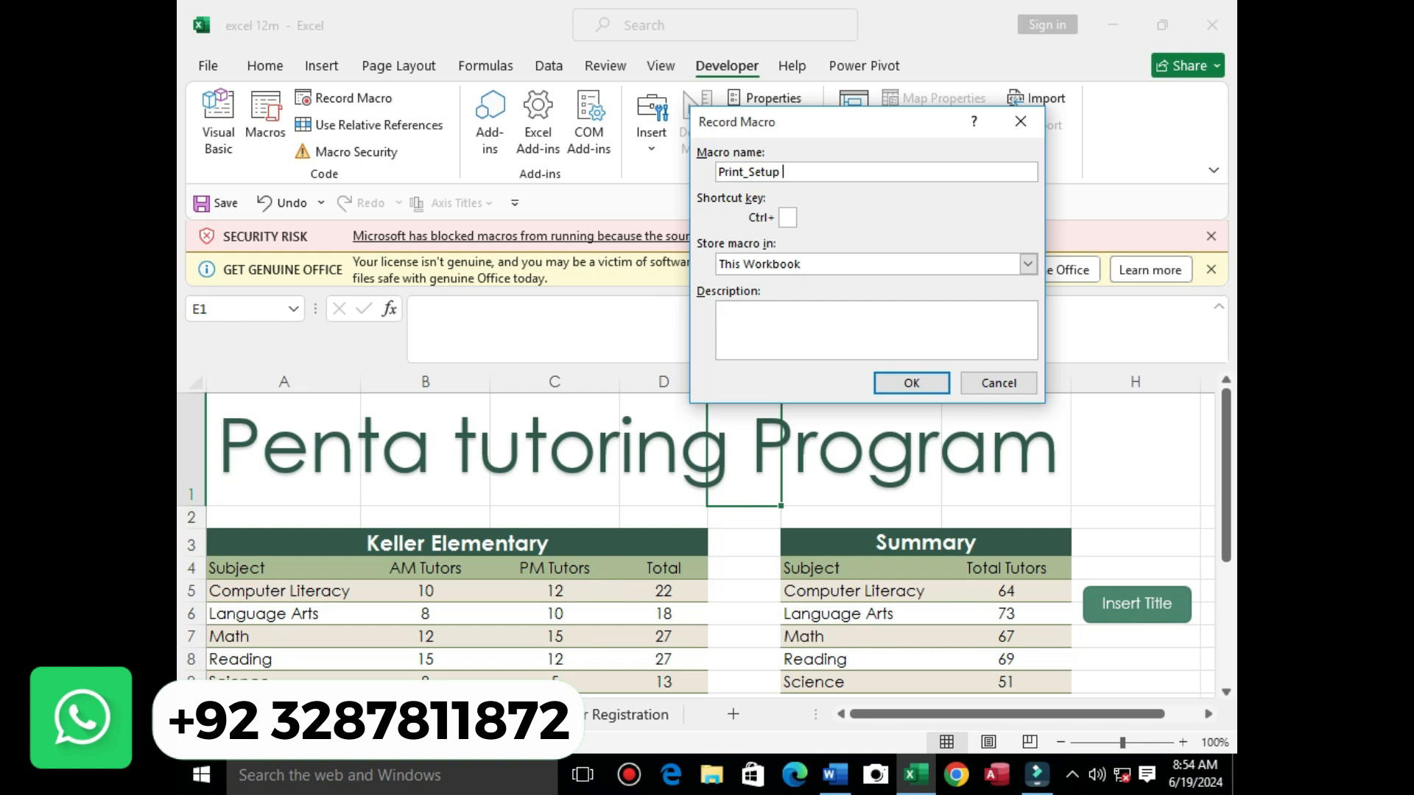
pyautogui.click(835, 775)
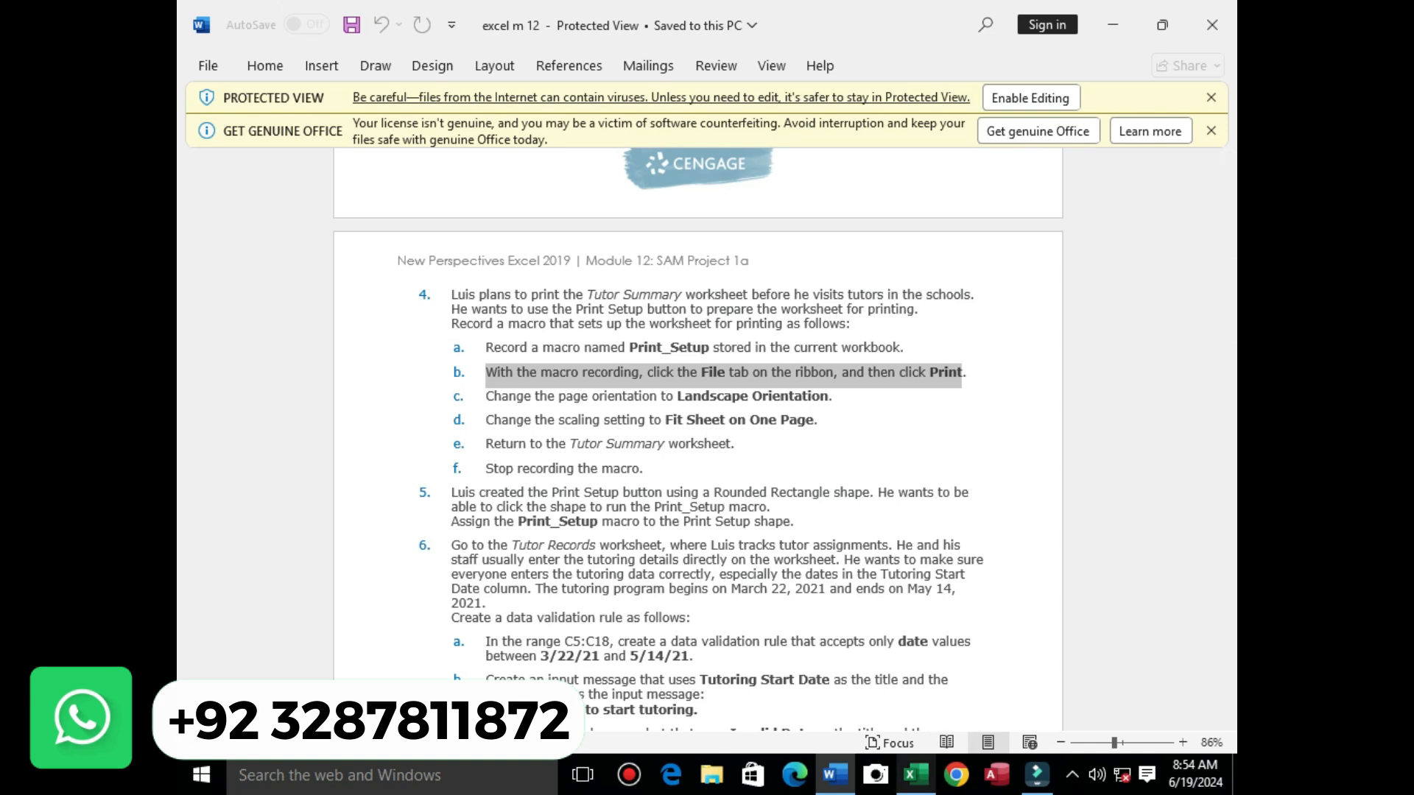
pyautogui.click(915, 774)
pyautogui.press('Return')
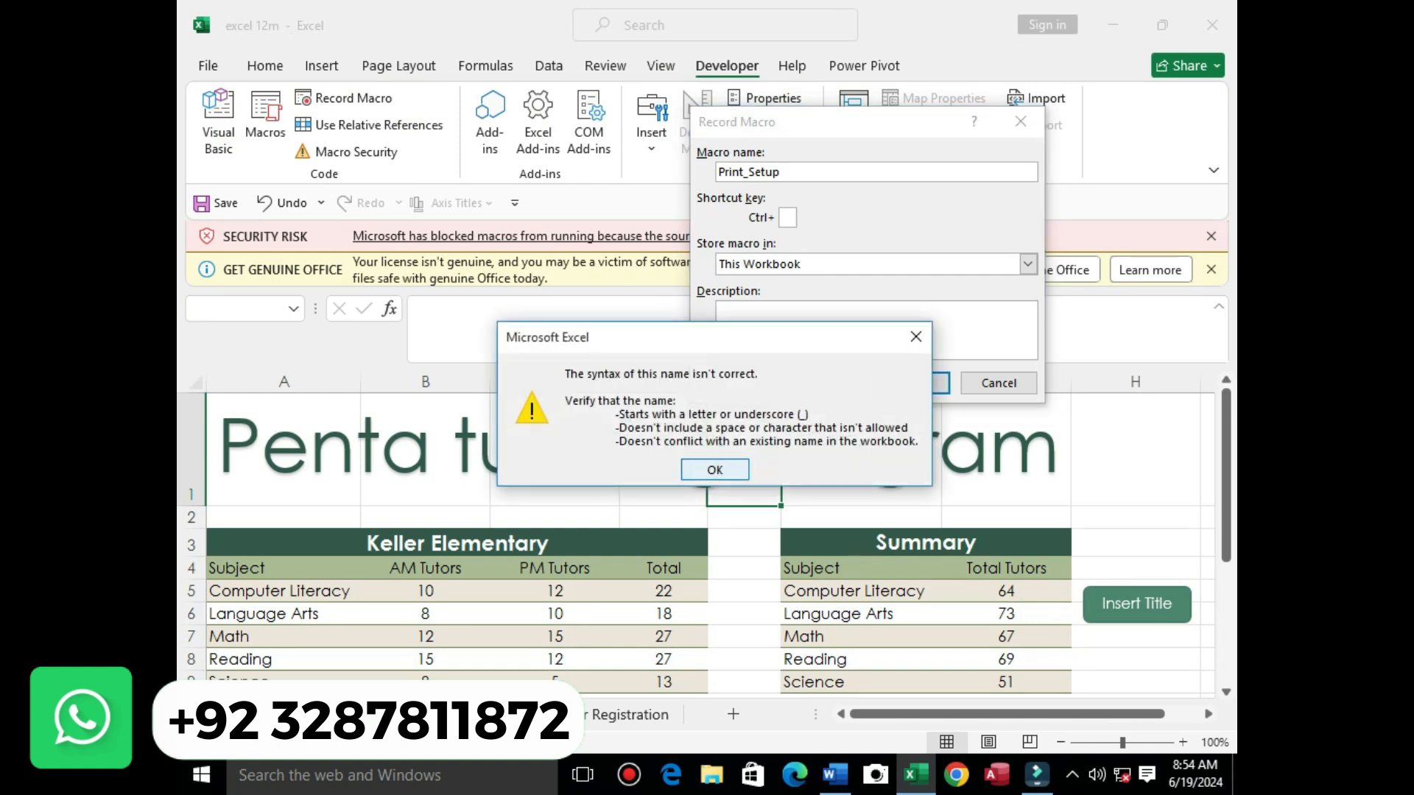
pyautogui.press('Return')
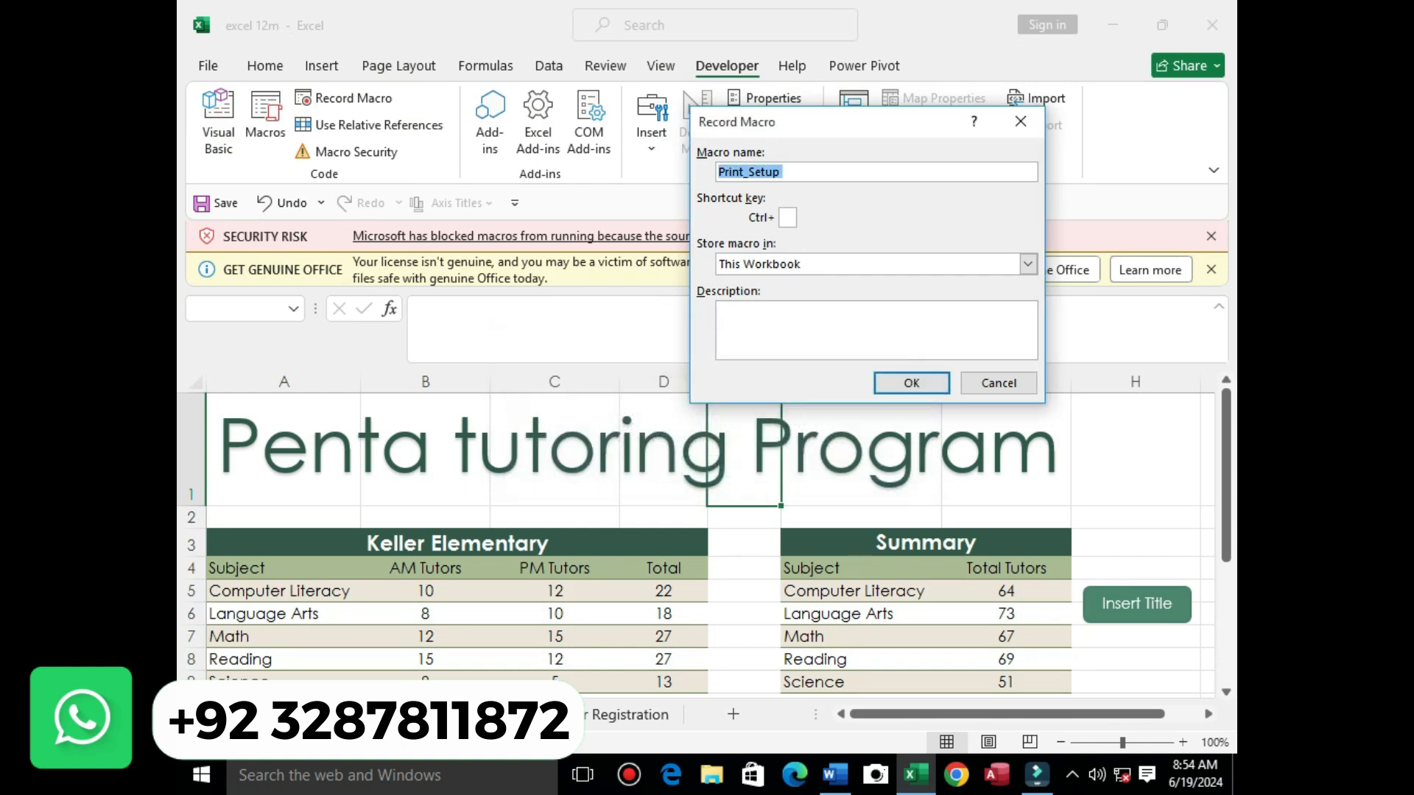
# Step: Check instruction 4 in Word, return to Excel and try again to confirm the macro name Print_Setup
pyautogui.moveTo(854, 123); pyautogui.dragTo(841, 304)
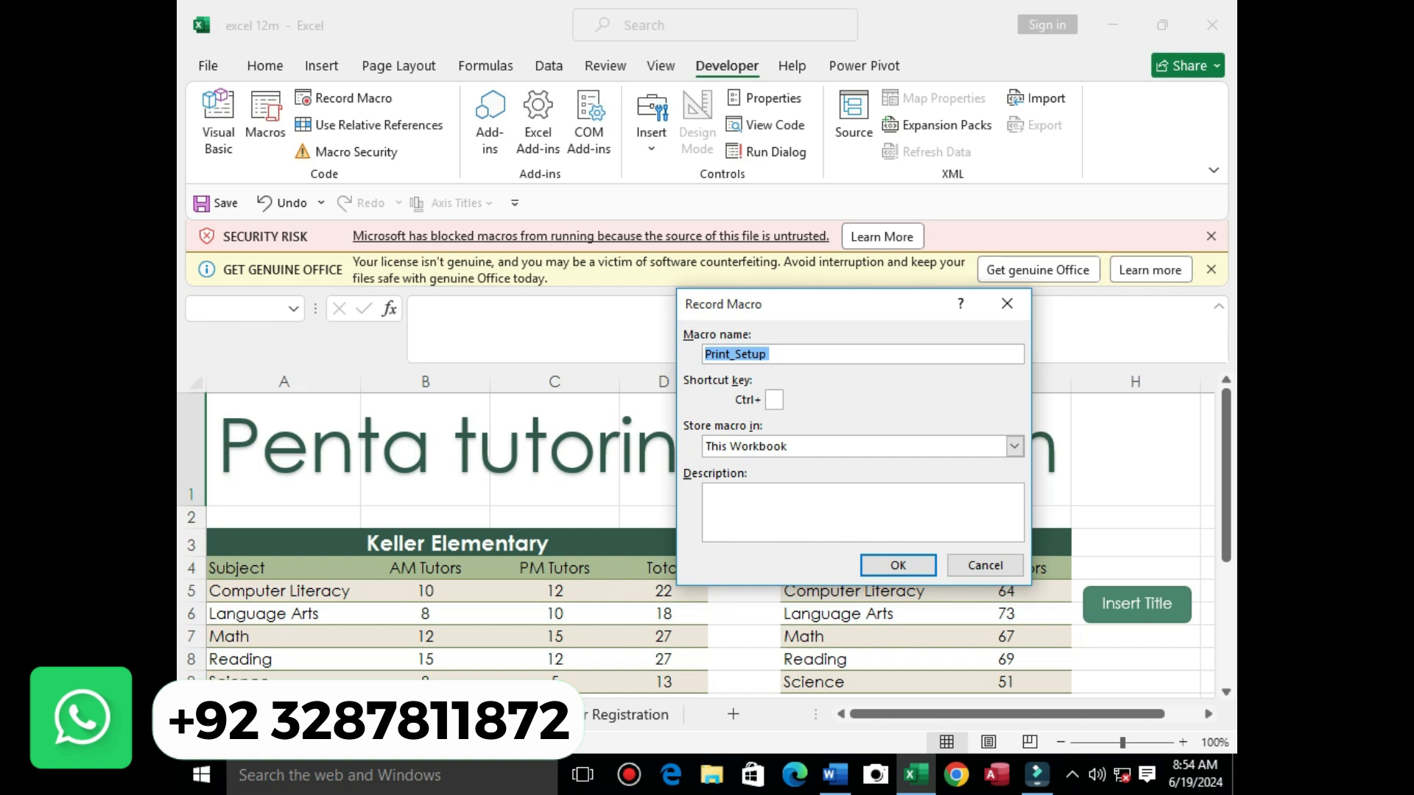
pyautogui.press('Right')
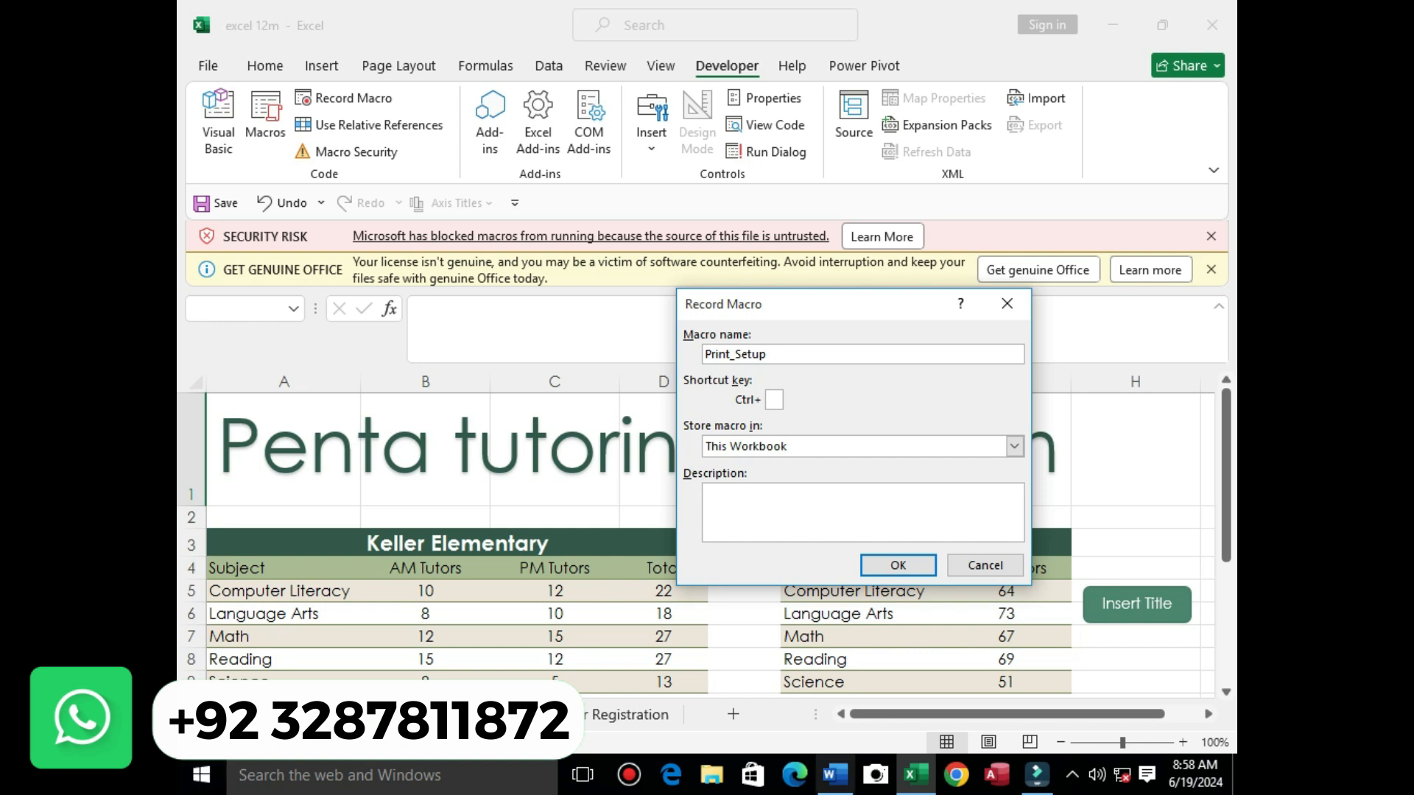
pyautogui.moveTo(834, 775)
pyautogui.click(876, 663)
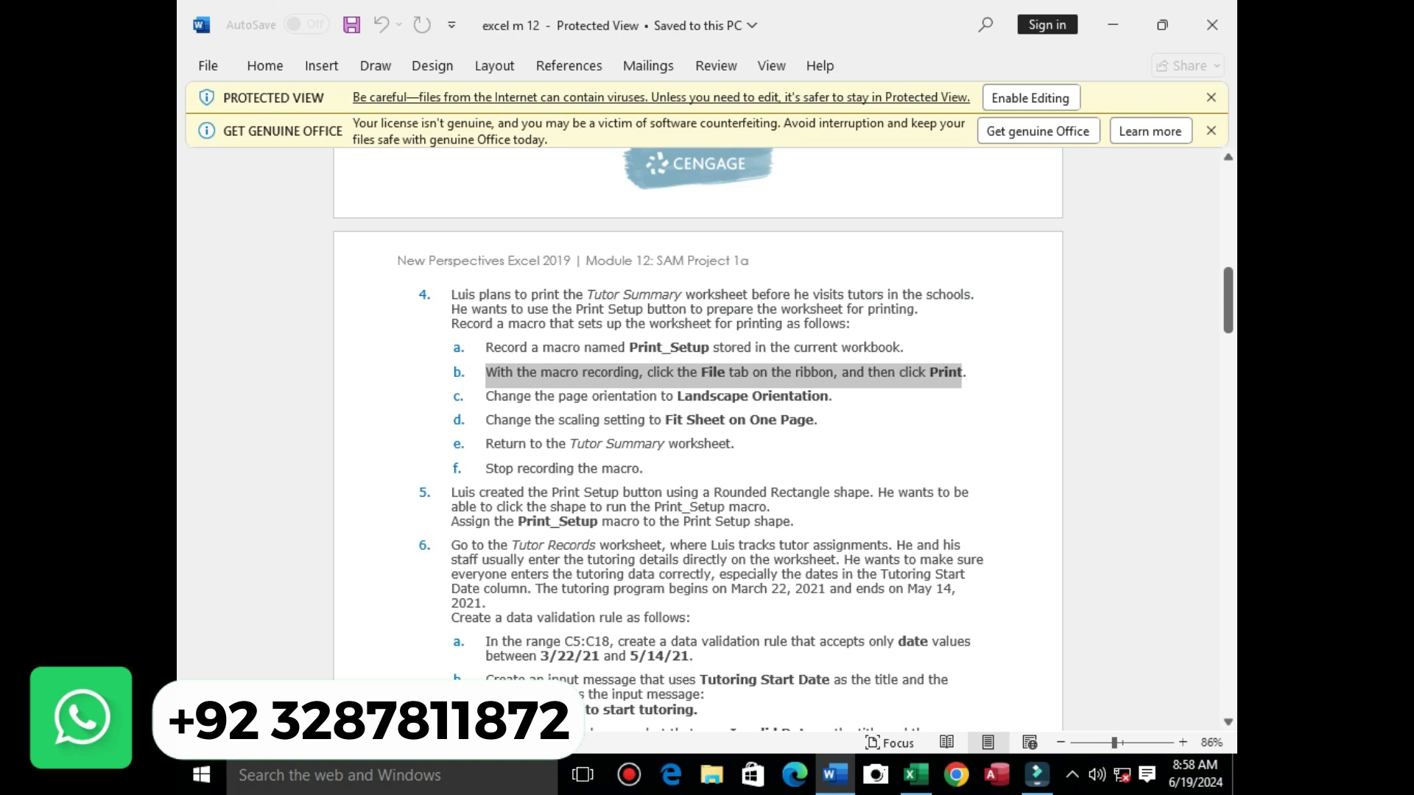
pyautogui.moveTo(915, 774)
pyautogui.click(916, 666)
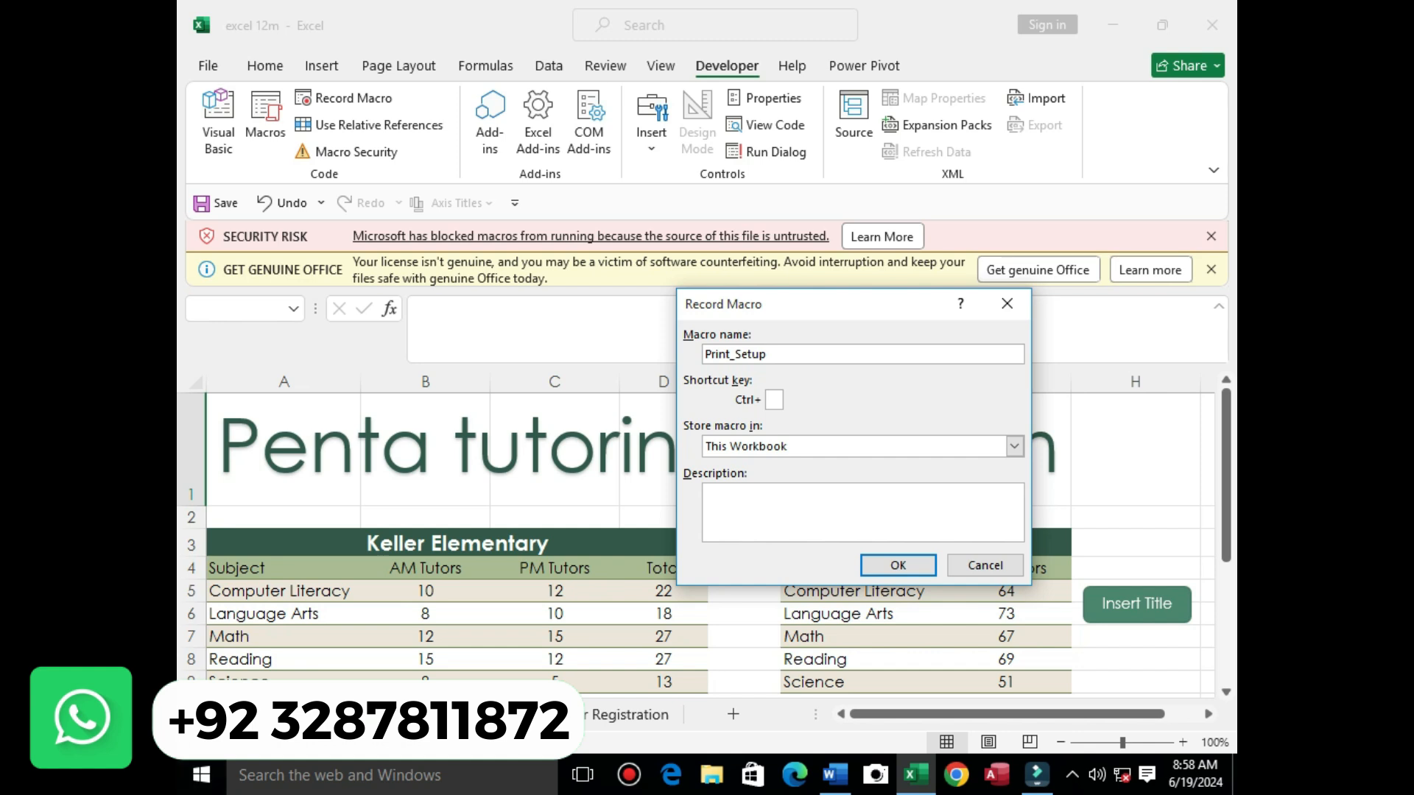
pyautogui.press('Return')
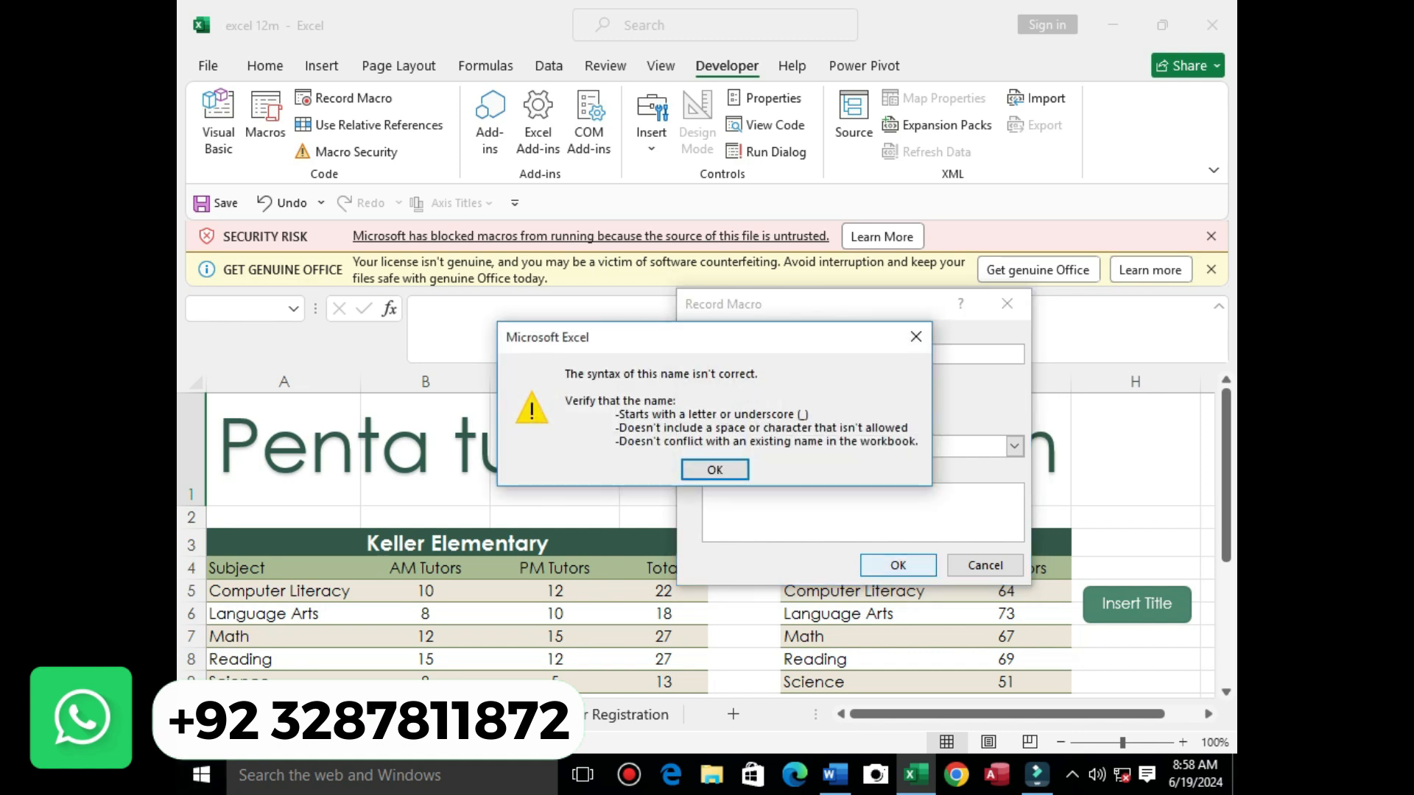
pyautogui.press('Return')
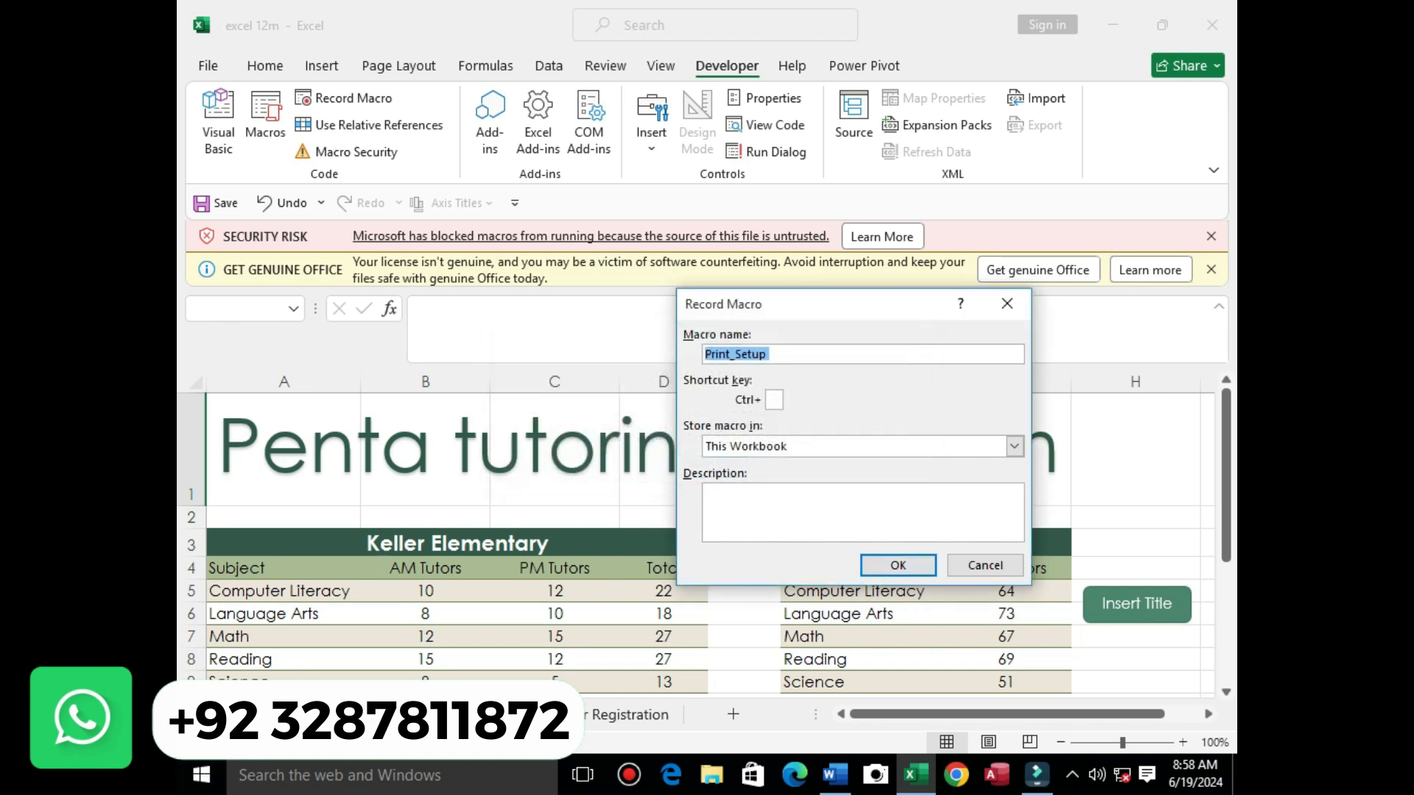
# Step: Remove the trailing character from the macro name and try to confirm the recording settings
pyautogui.press('Right')
pyautogui.press('BackSpace')
pyautogui.press('Return')
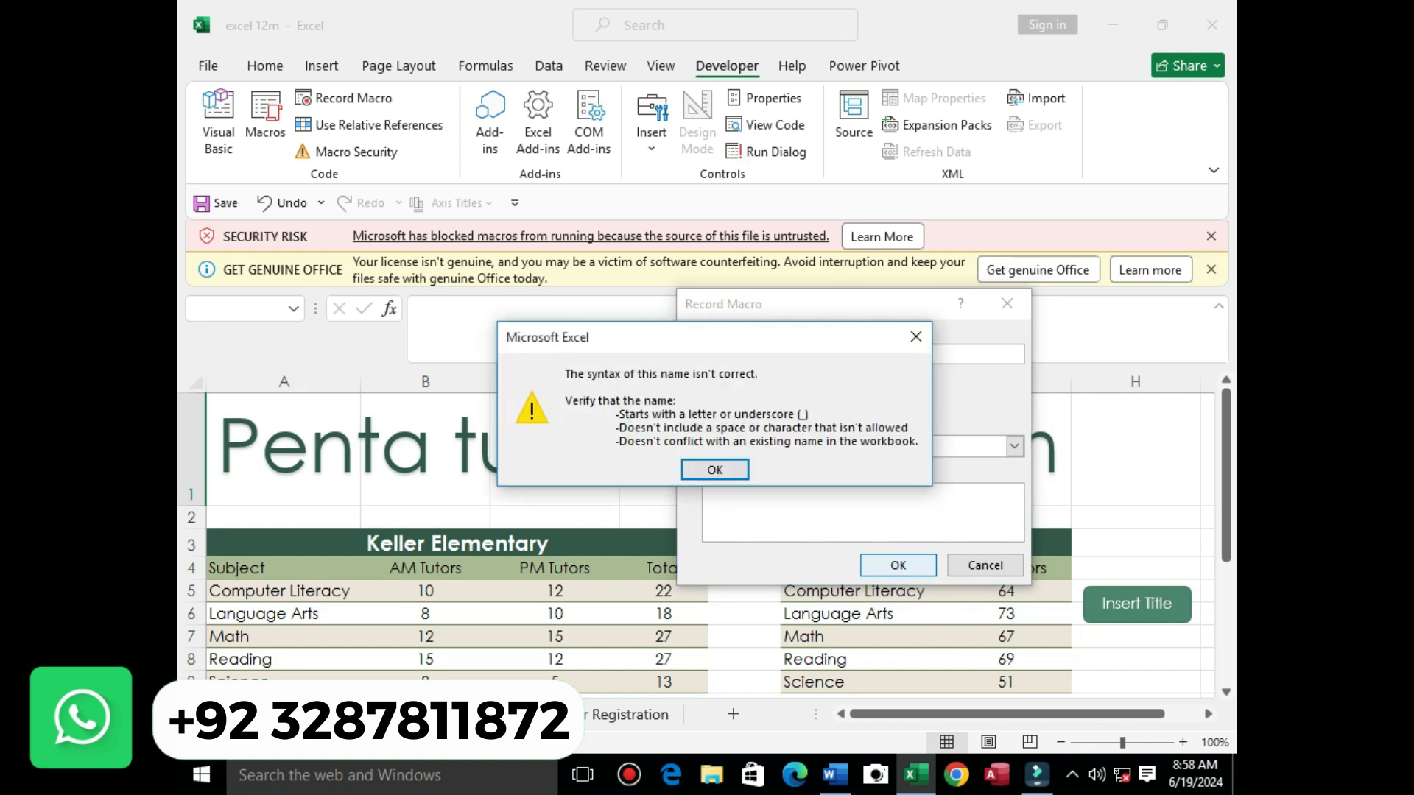
pyautogui.press('Return')
# Step: Shorten the macro name to Print and try to confirm the recording settings
pyautogui.press('End')
pyautogui.press('BackSpace')
pyautogui.press('BackSpace')
pyautogui.press('BackSpace')
pyautogui.press('BackSpace')
pyautogui.press('BackSpace')
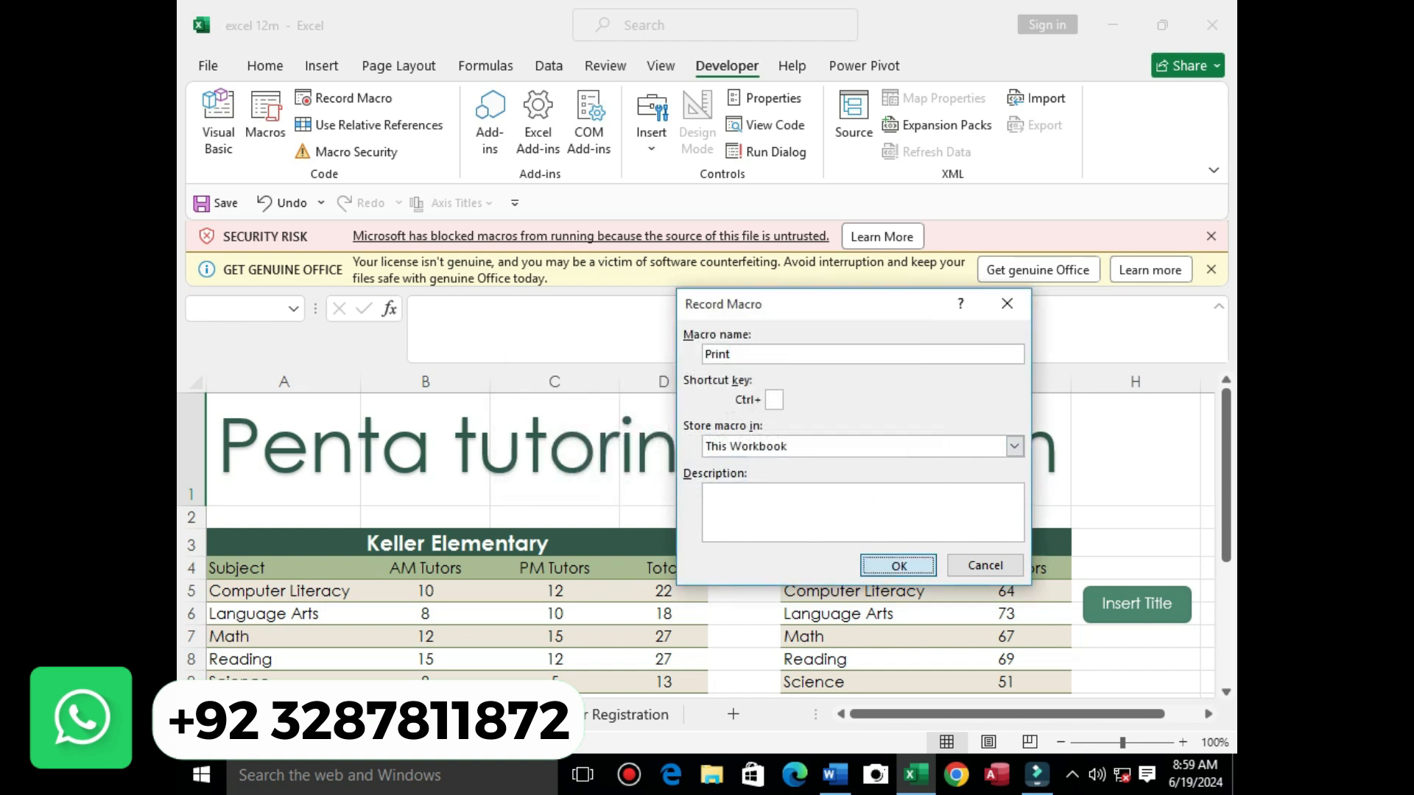
pyautogui.press('Return')
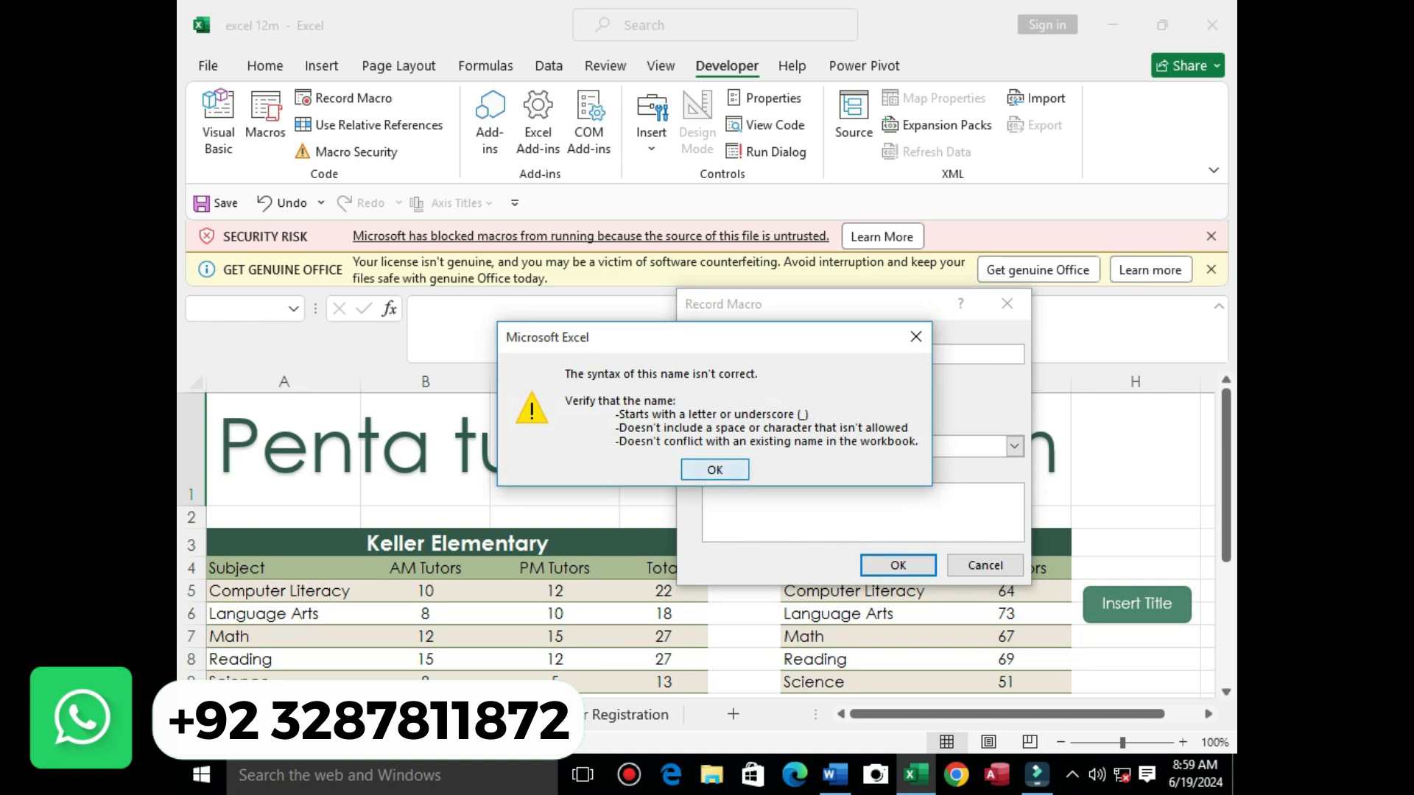
pyautogui.press('Return')
pyautogui.press('End')
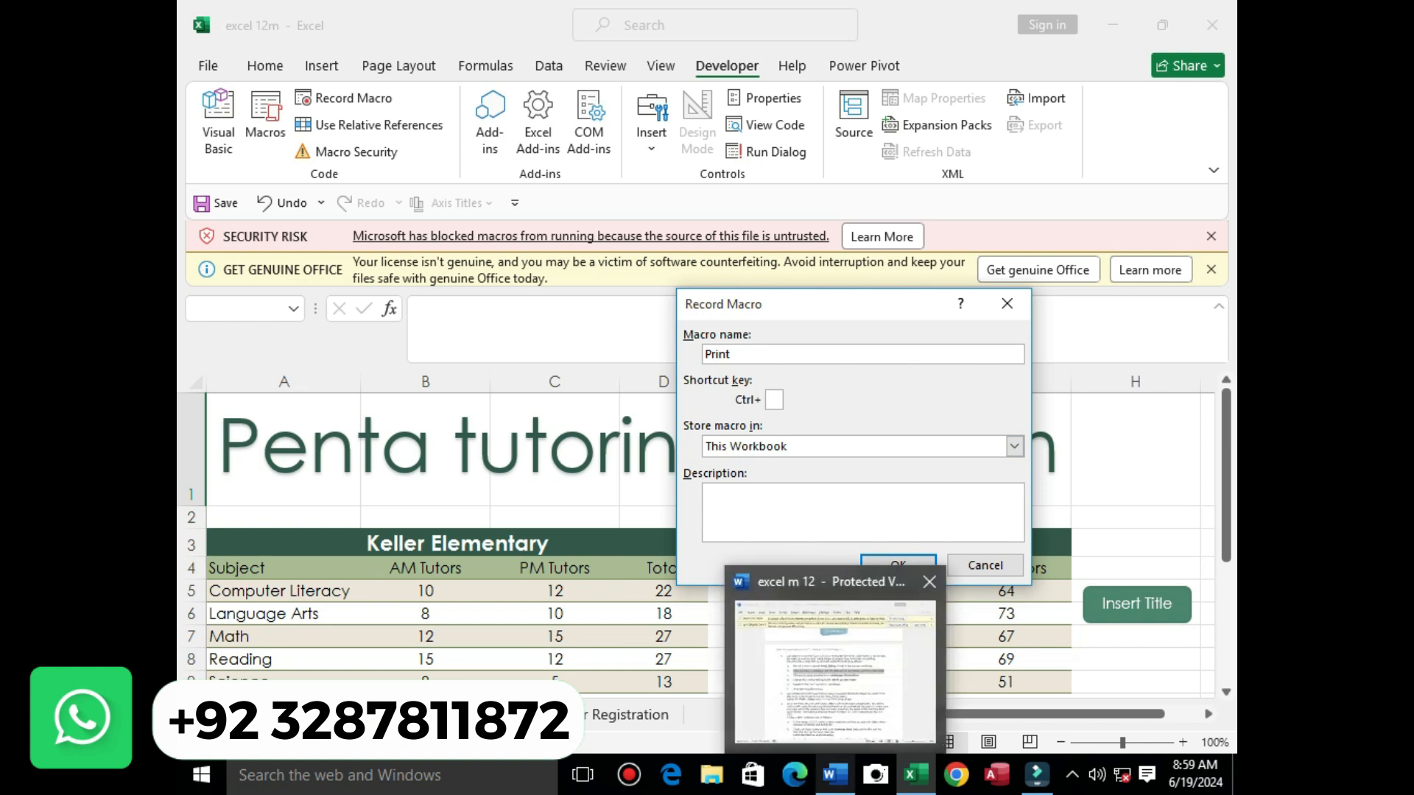
# Step: Reread instruction 4 in Word, return to Excel and review the available storage locations for the macro
pyautogui.click(835, 774)
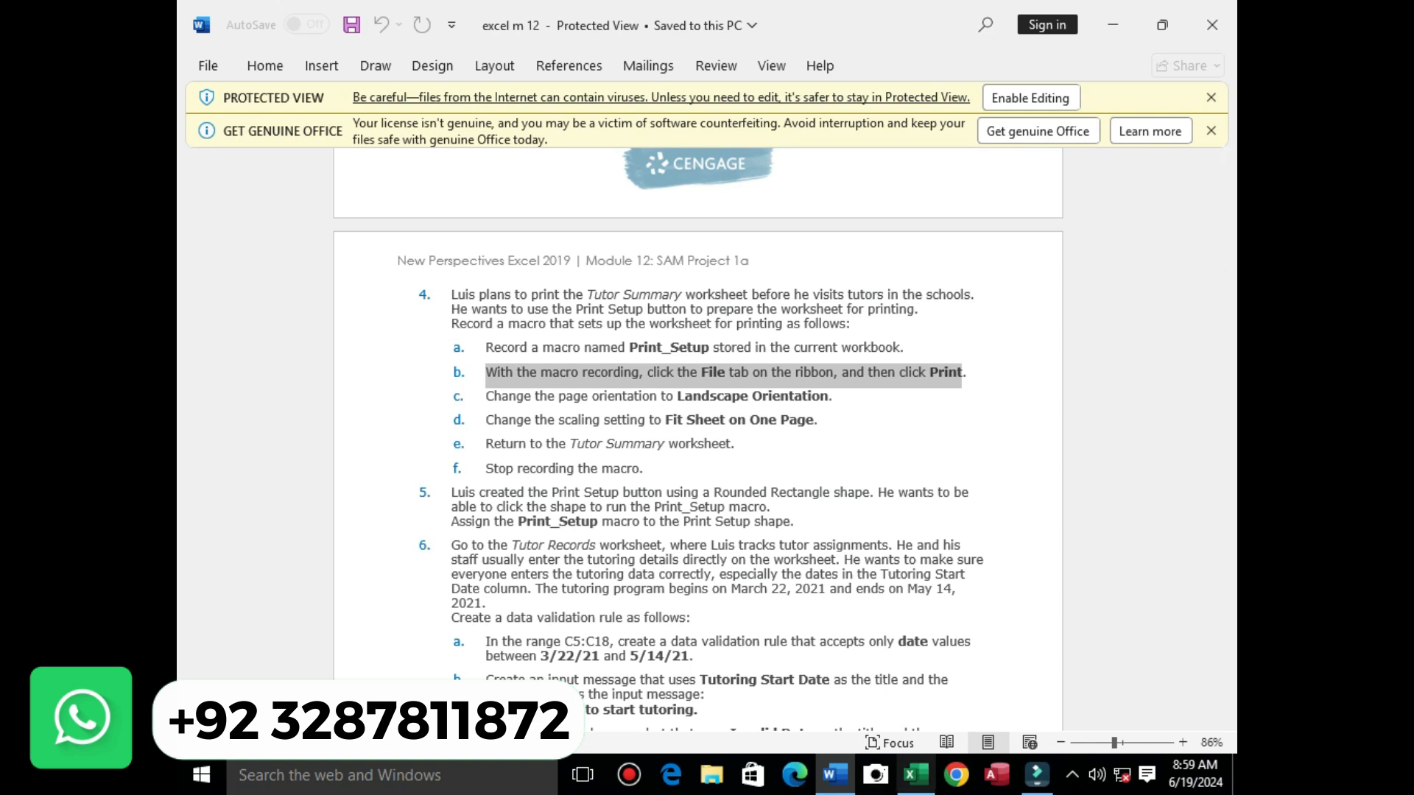
pyautogui.click(915, 774)
pyautogui.click(1014, 446)
pyautogui.click(1014, 446)
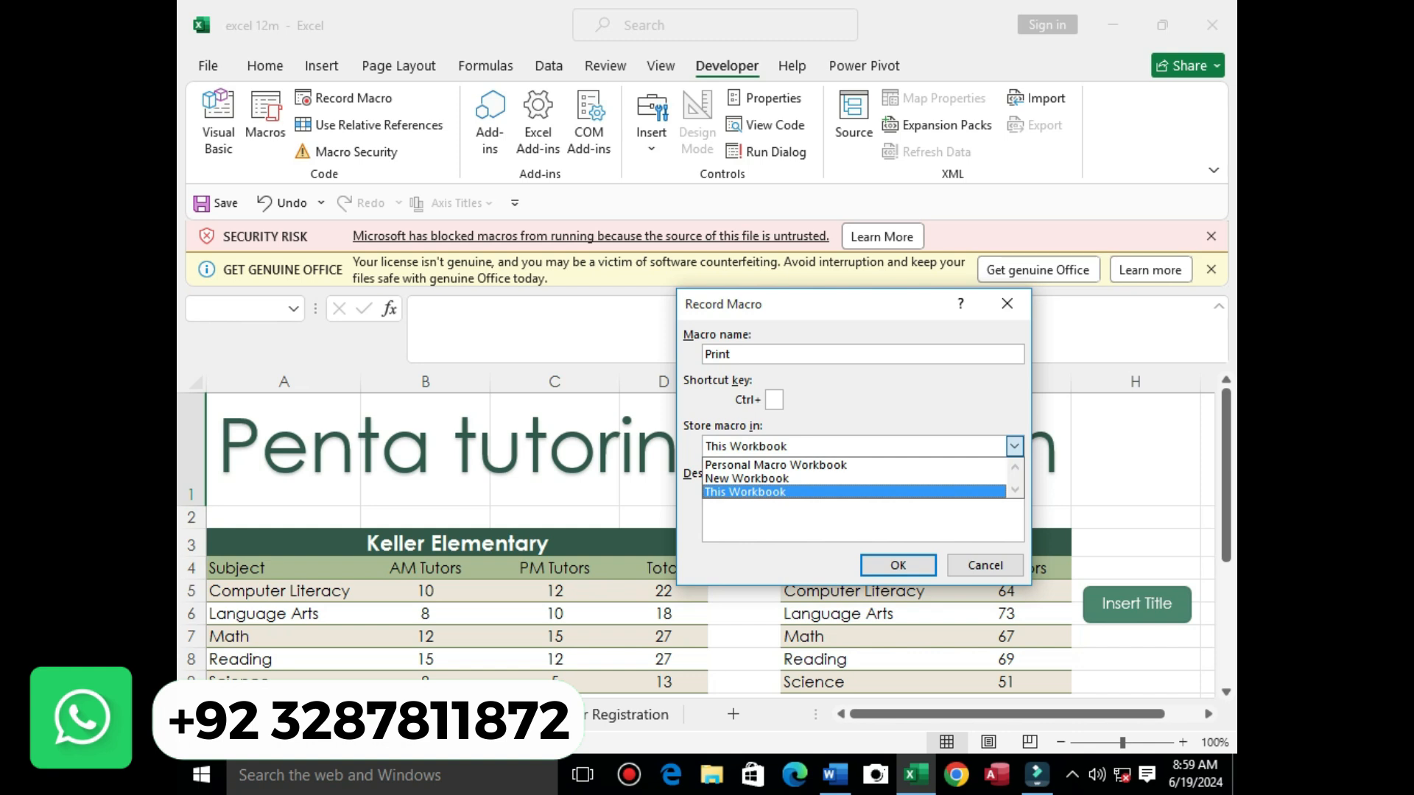
pyautogui.click(735, 354)
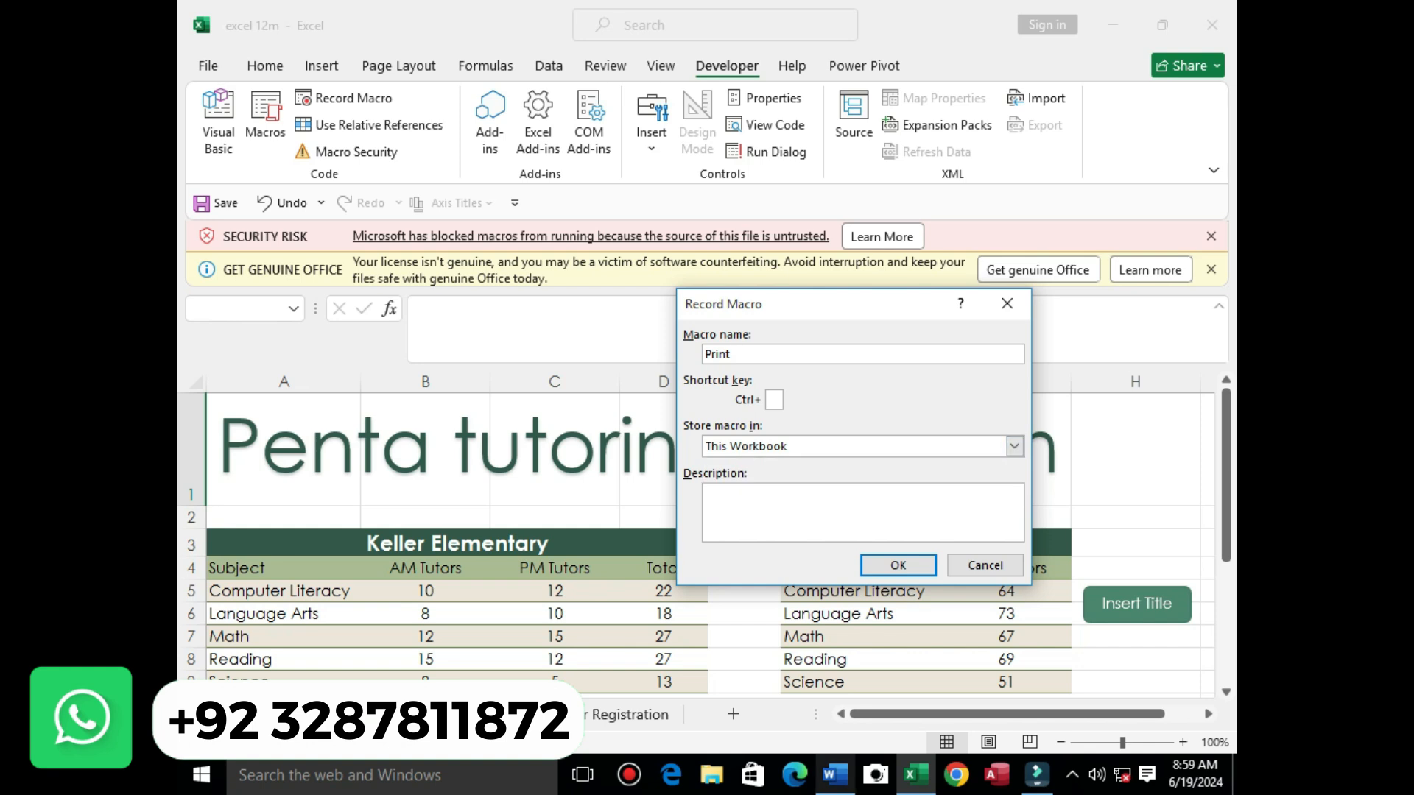
# Step: Copy the macro name Print_Setup again from instruction 4a in Word and return to Excel
pyautogui.click(835, 775)
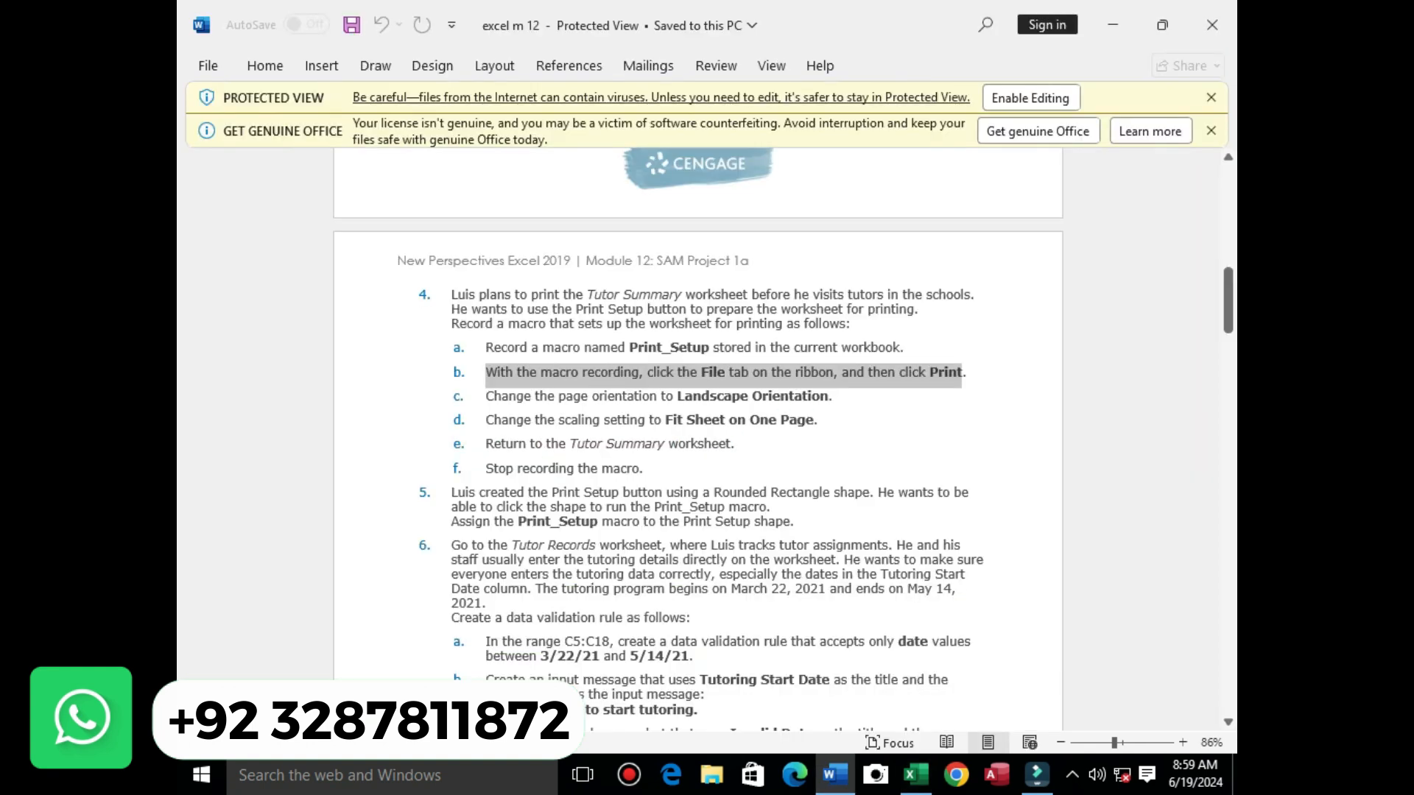
pyautogui.click(736, 444)
pyautogui.moveTo(585, 346); pyautogui.dragTo(629, 347)
pyautogui.rightClick(647, 347)
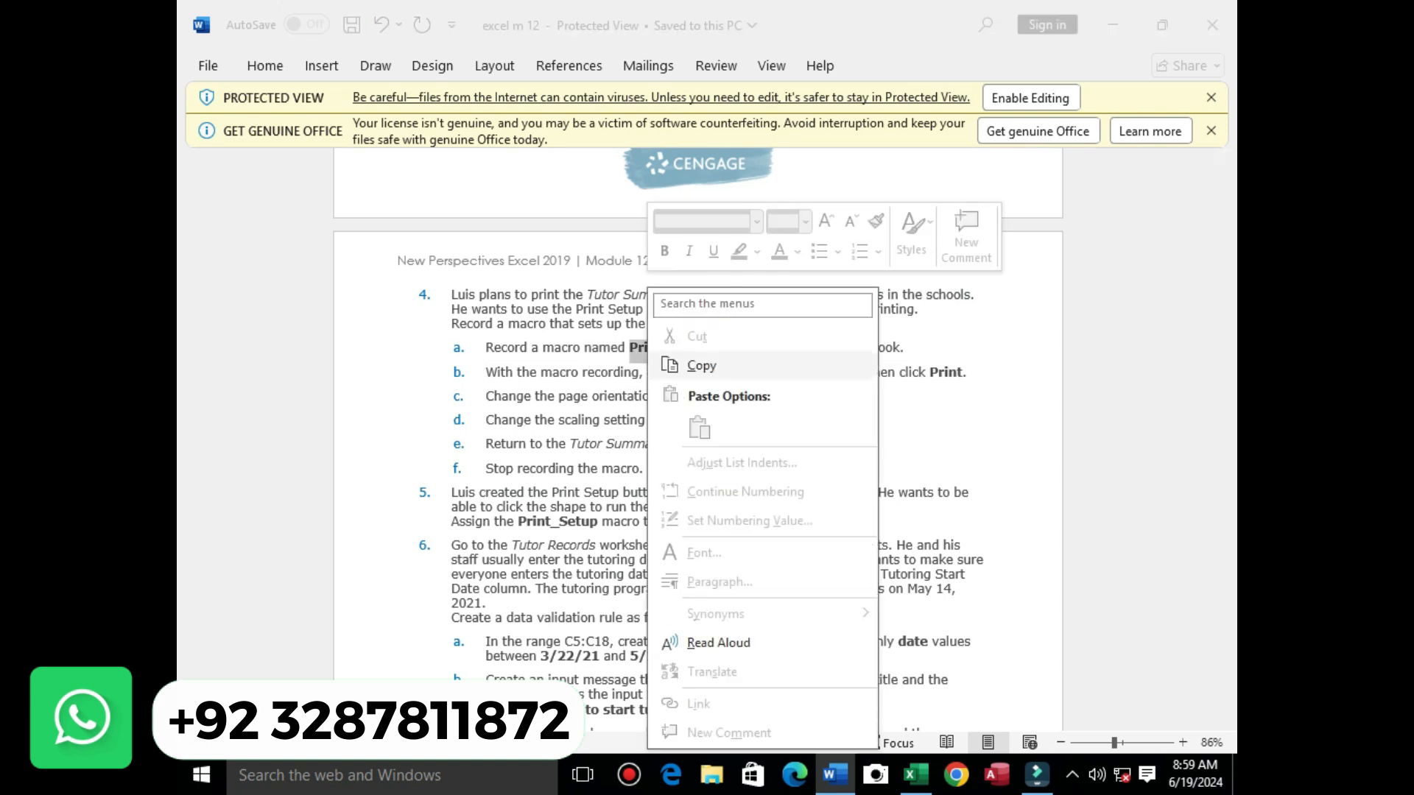
pyautogui.click(692, 366)
pyautogui.click(915, 775)
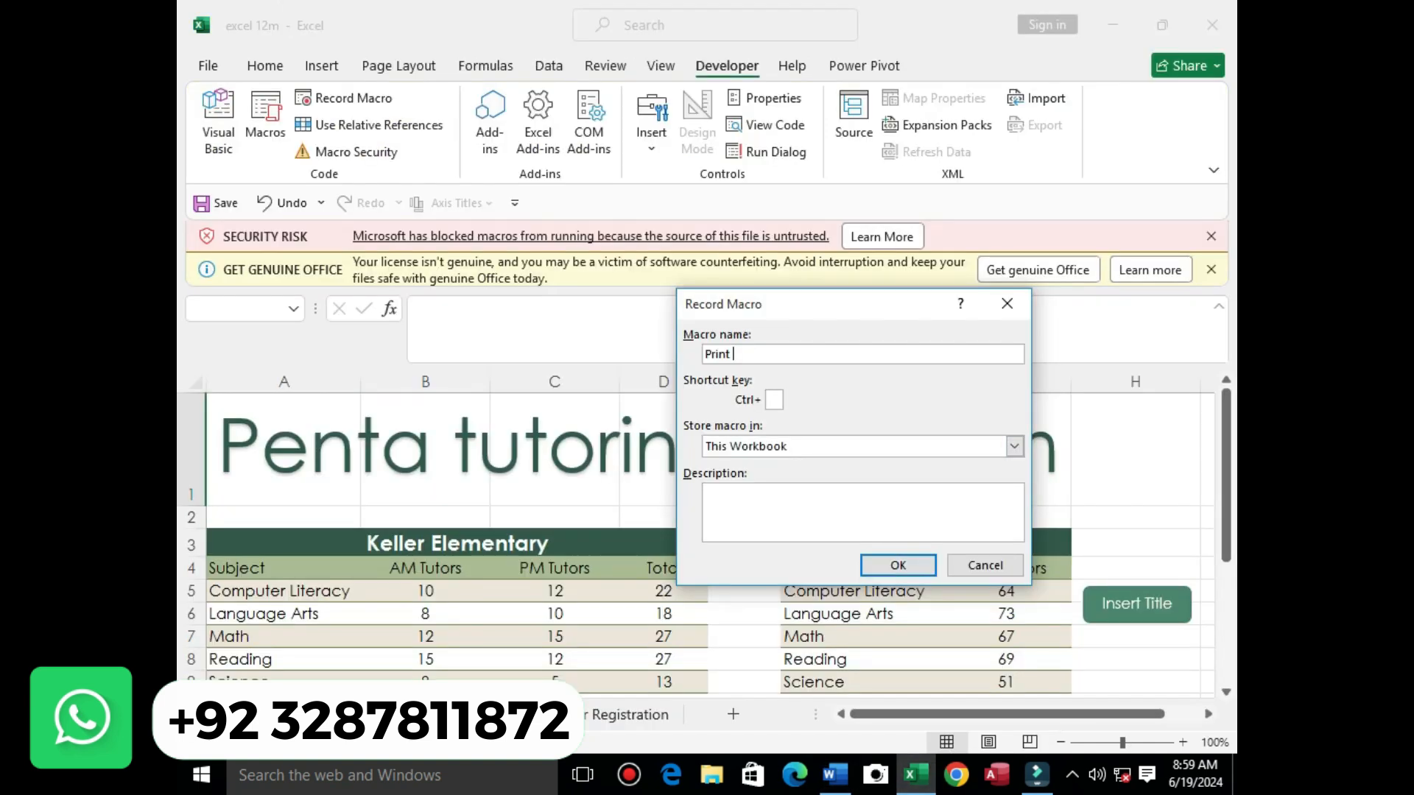
# Step: Replace the macro name with the copied Print_Setup and try to confirm the recording settings
pyautogui.press('BackSpace')
pyautogui.press('BackSpace')
pyautogui.press('BackSpace')
pyautogui.press('BackSpace')
pyautogui.press('BackSpace')
pyautogui.press('BackSpace')
pyautogui.rightClick(756, 353)
pyautogui.click(773, 414)
pyautogui.click(897, 565)
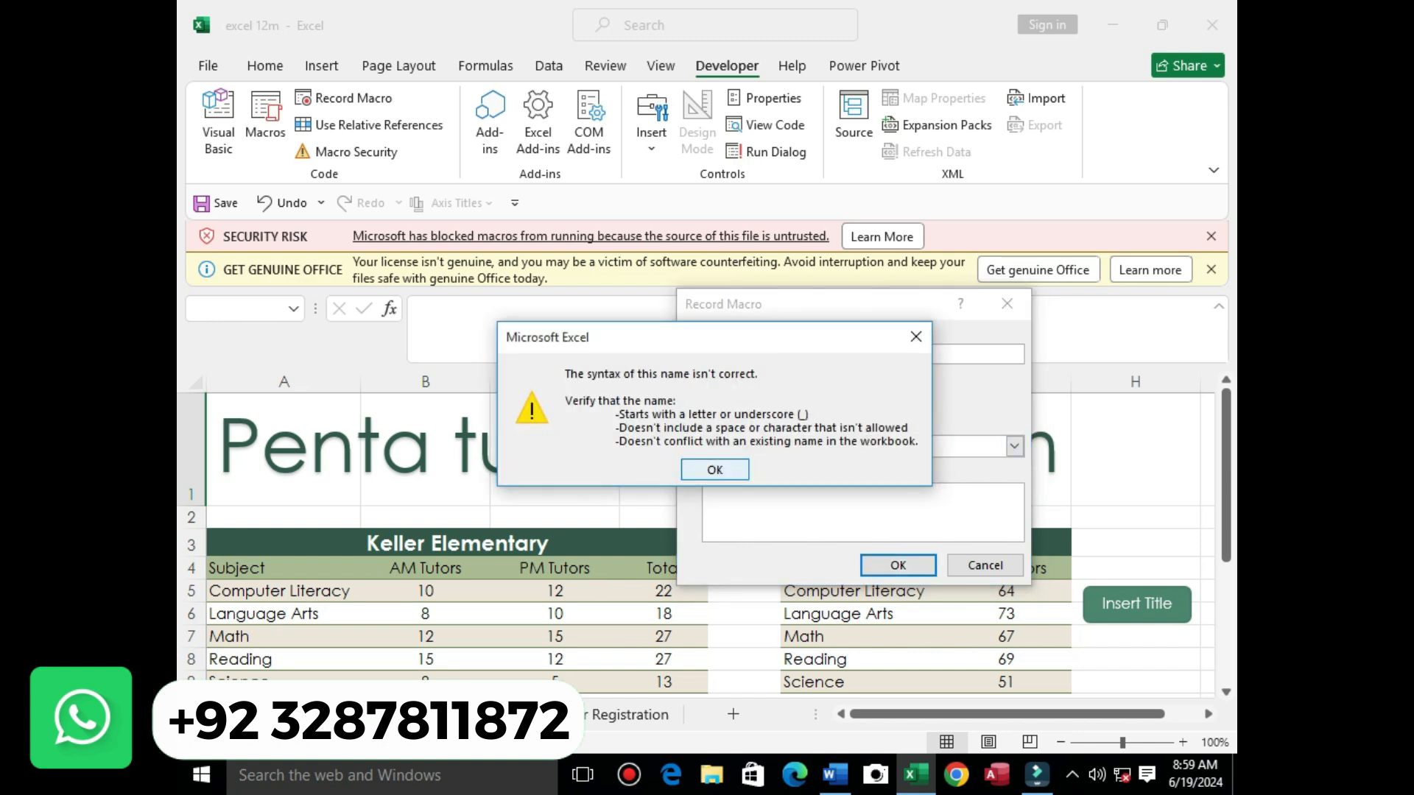
pyautogui.click(715, 470)
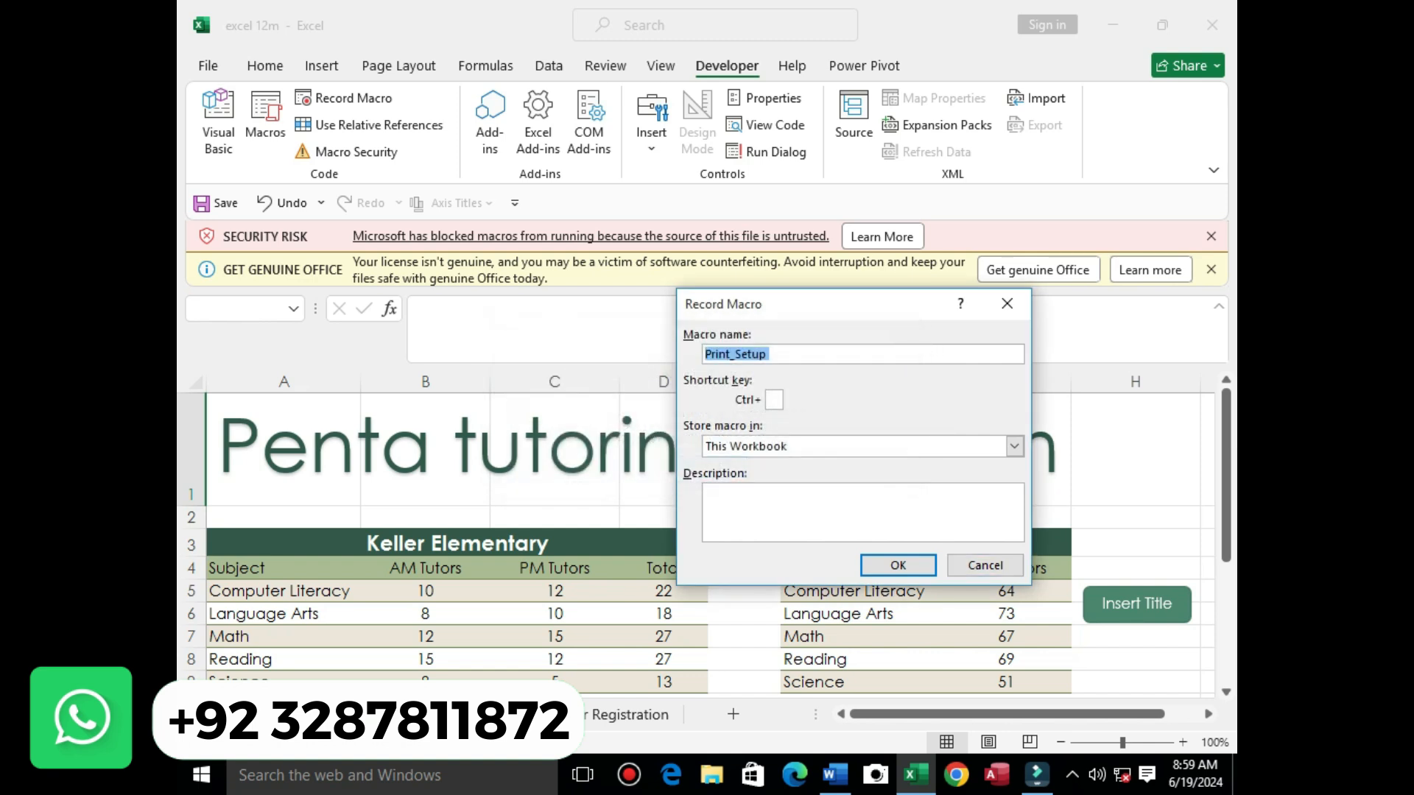
# Step: Cancel the macro recording and switch back to the project instructions in Word
pyautogui.click(1007, 303)
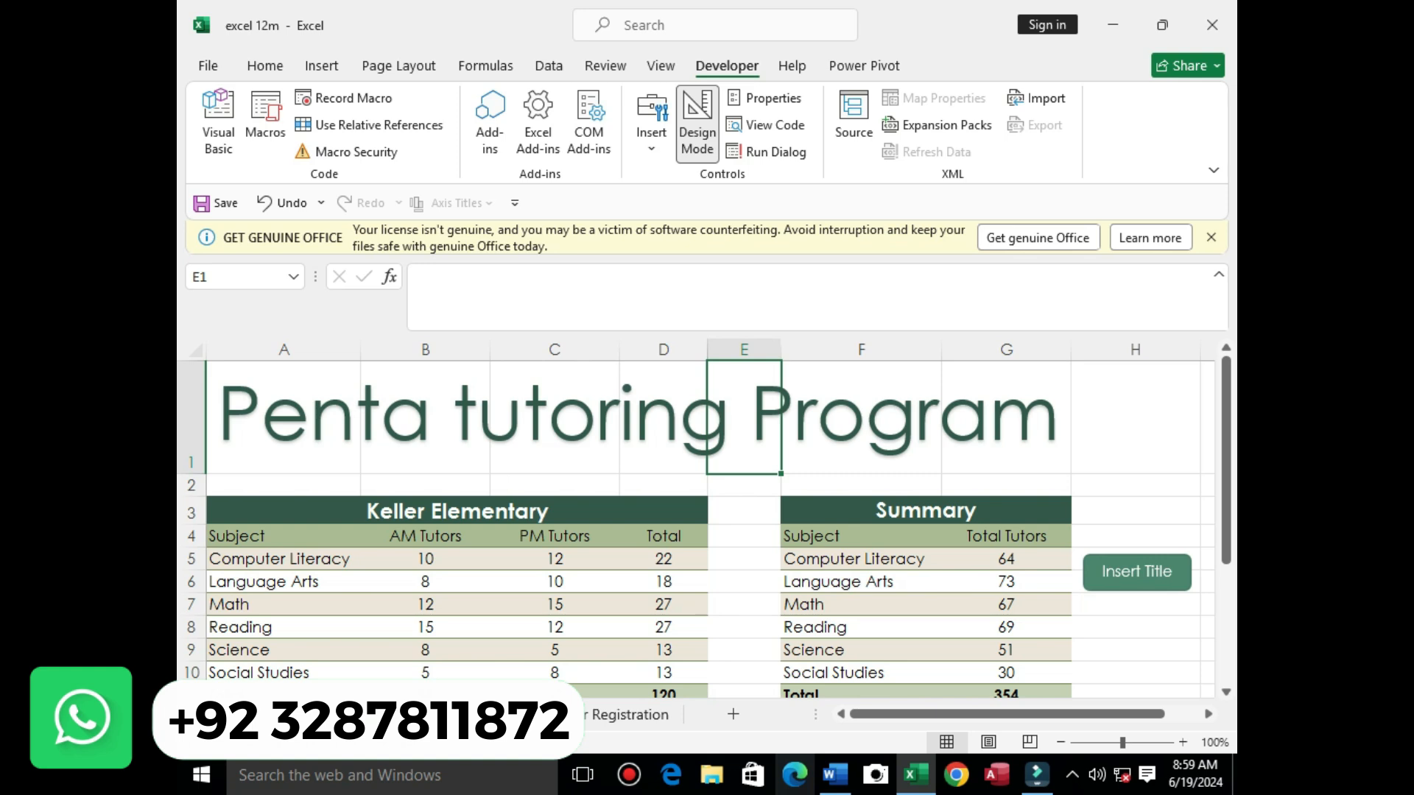
pyautogui.click(834, 775)
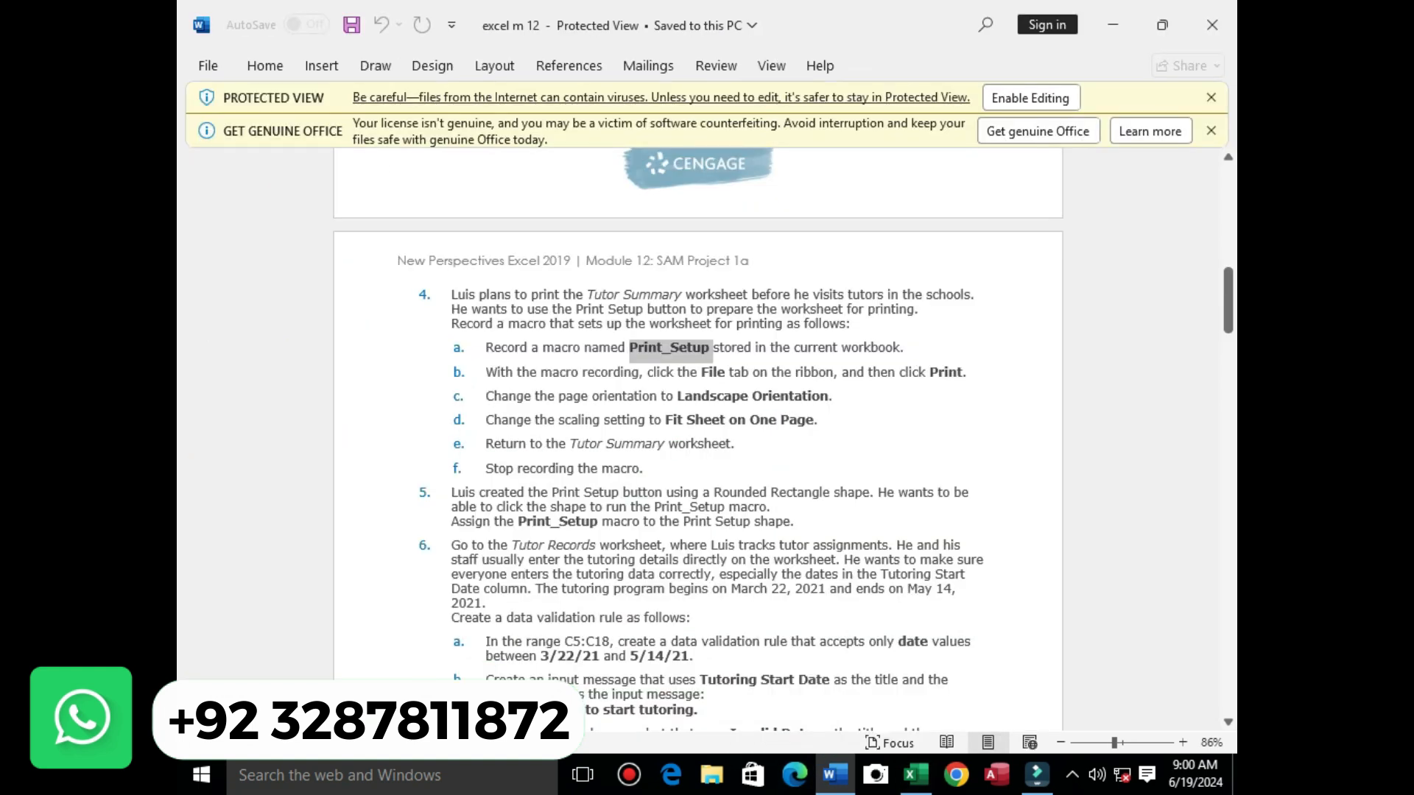